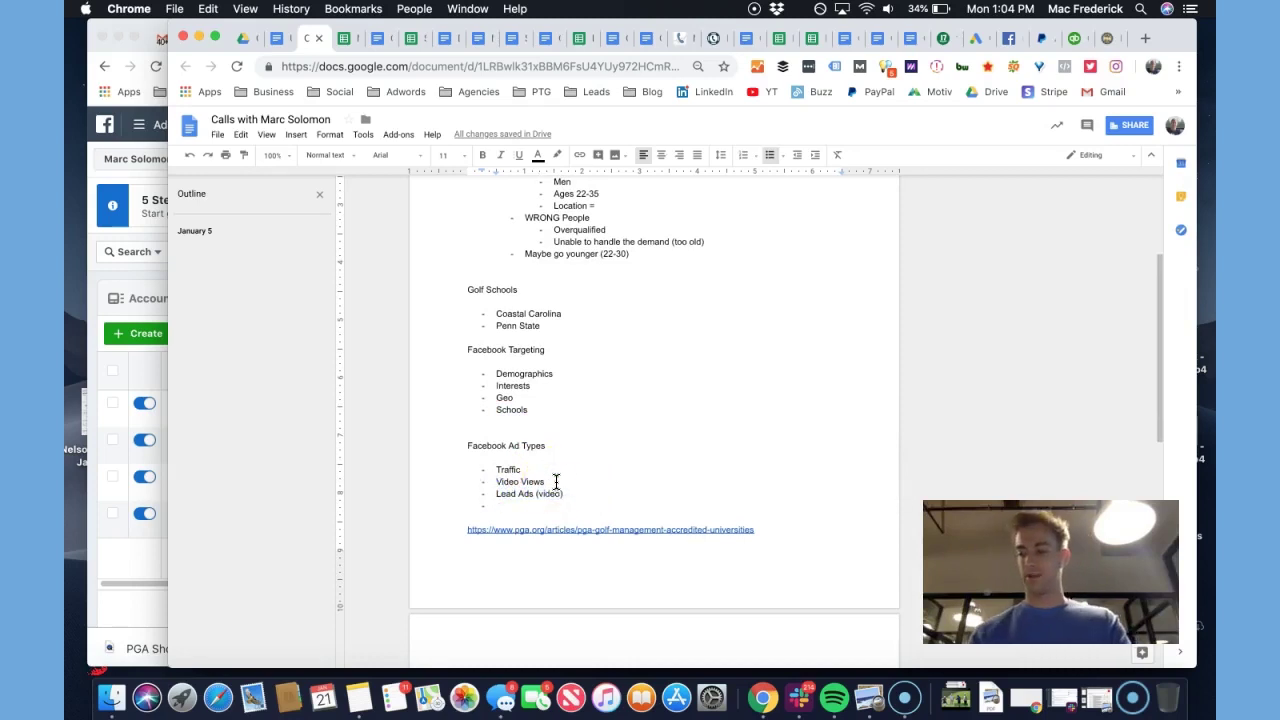
Switch to Facebook Ads Manager and look through the account's existing campaigns, ad sets and ads
key(ctrl+Up)
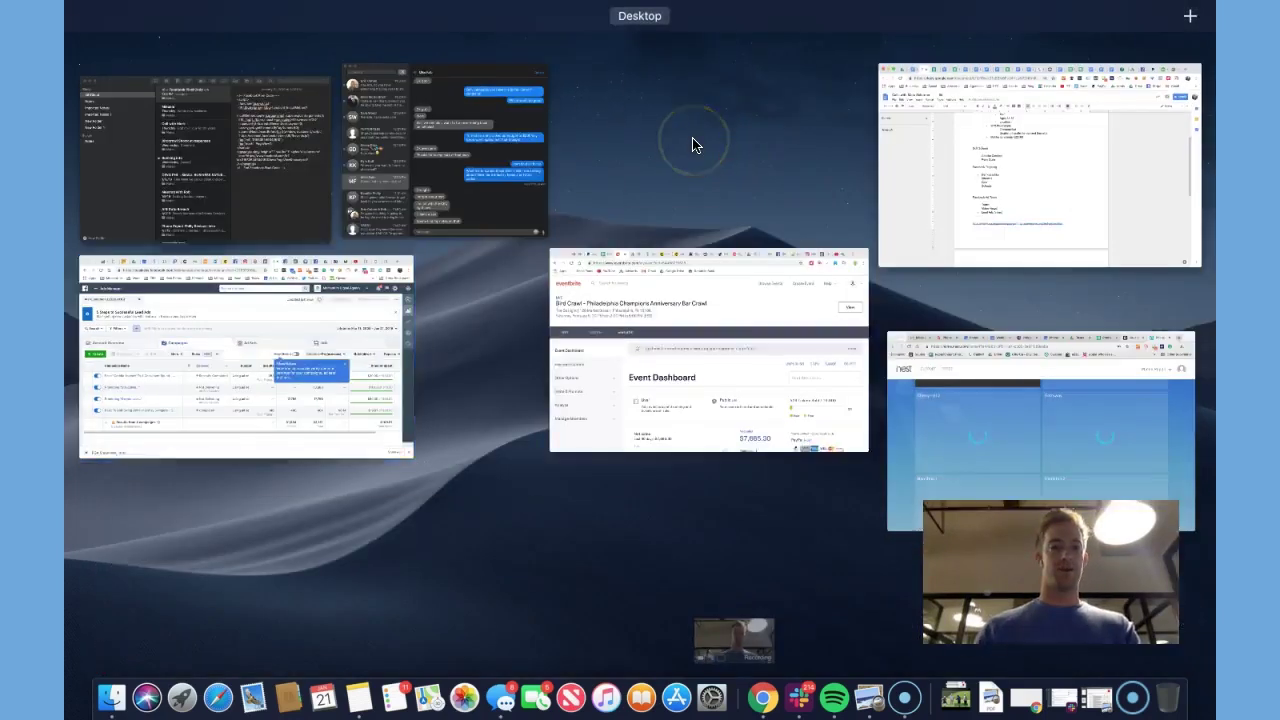
click(246, 351)
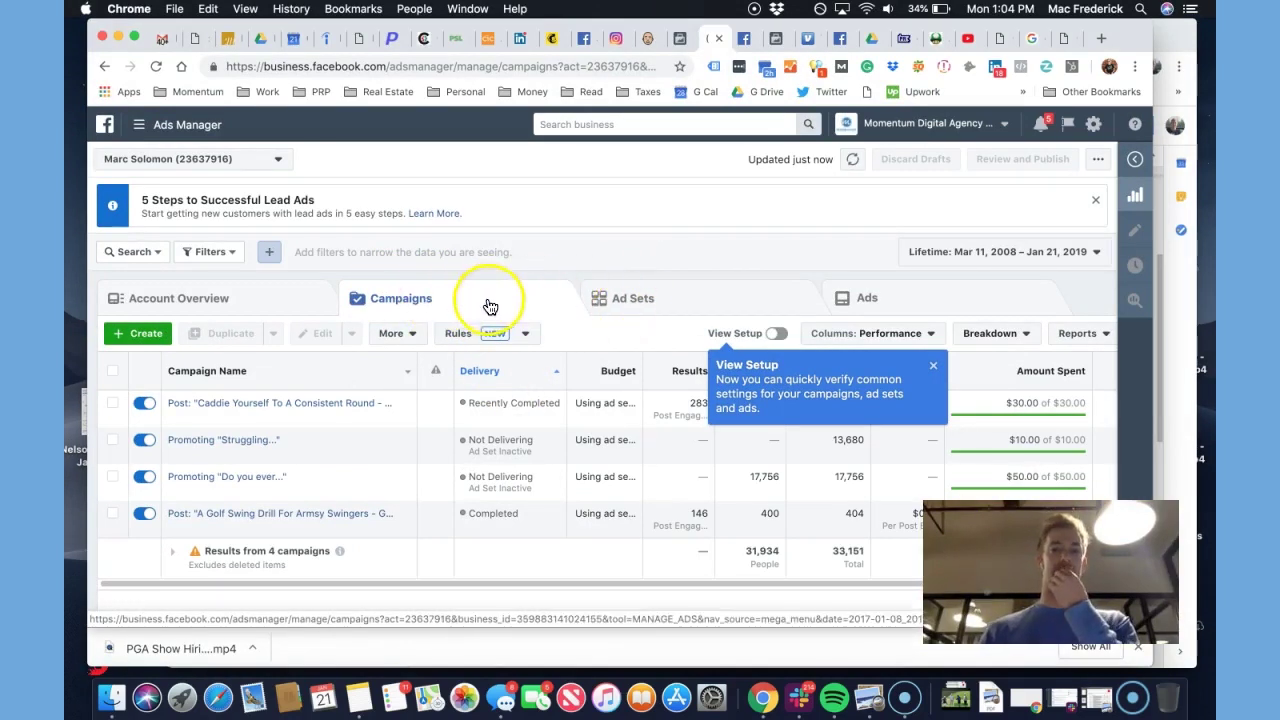
click(625, 300)
click(866, 298)
click(694, 300)
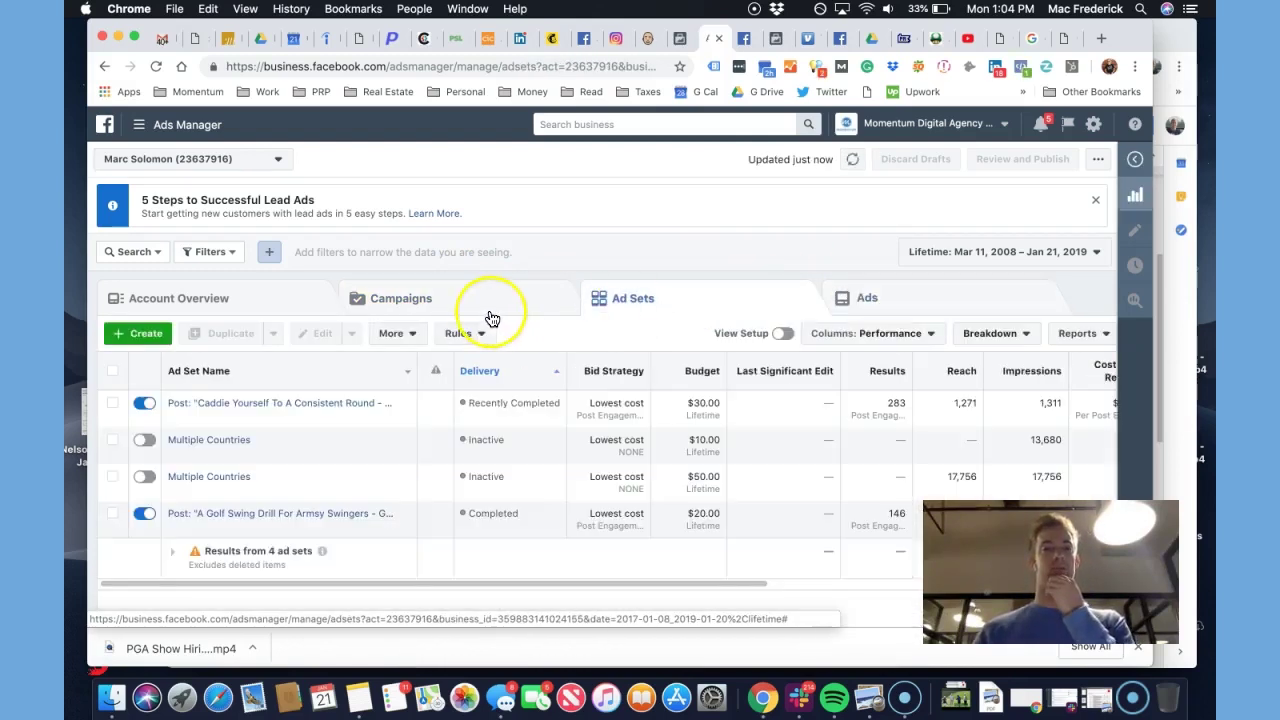
click(455, 310)
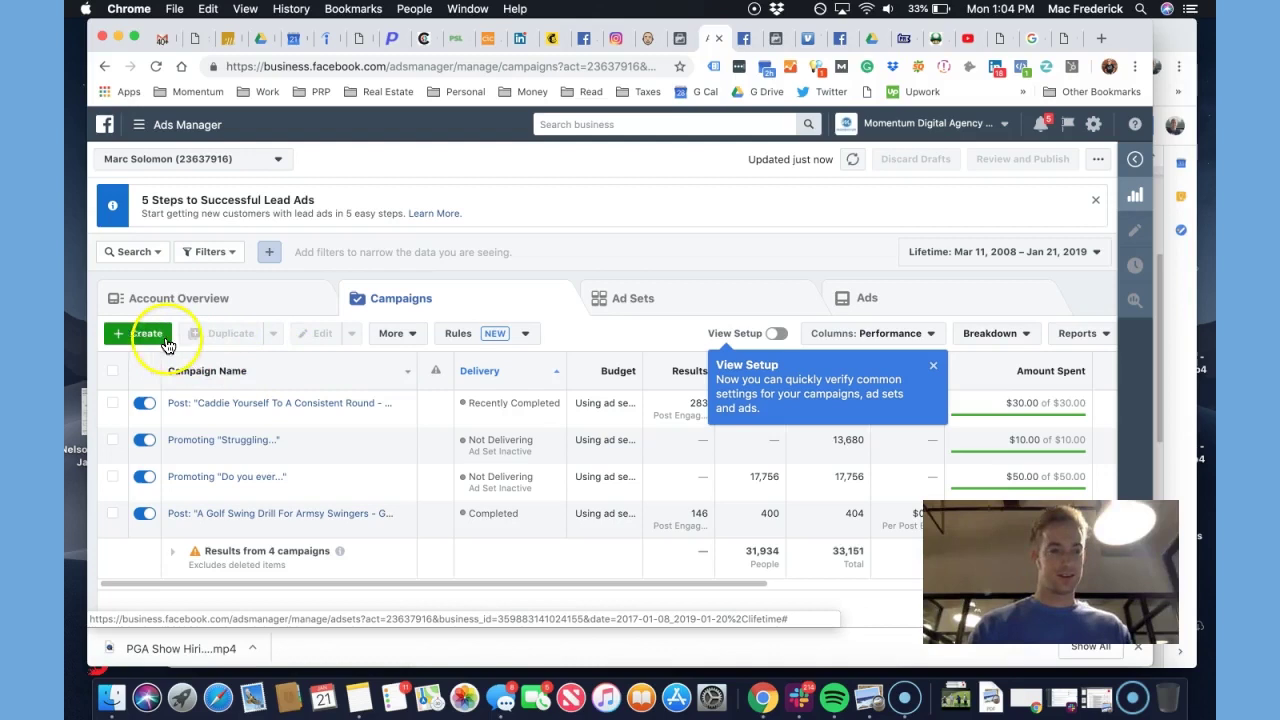
Start a new campaign from scratch instead of continuing the saved draft, with Lead generation as the objective
click(145, 333)
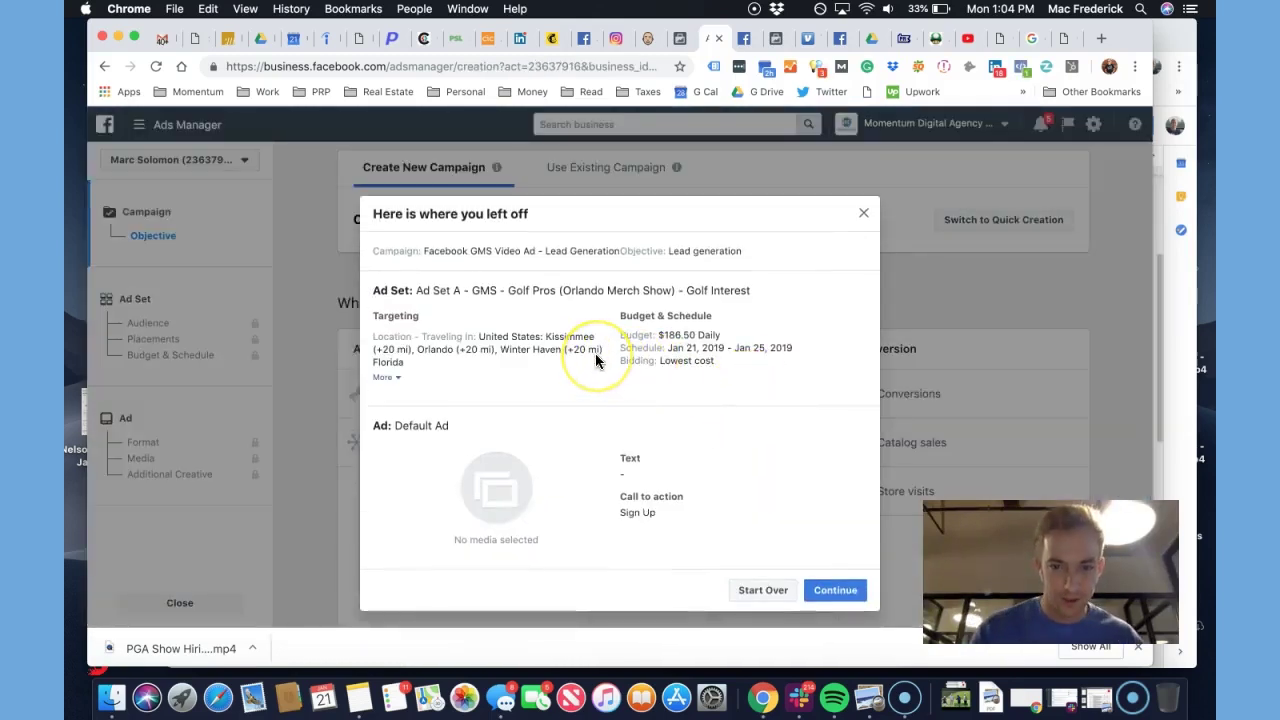
click(766, 585)
scroll(600, 300, down, 1)
click(673, 540)
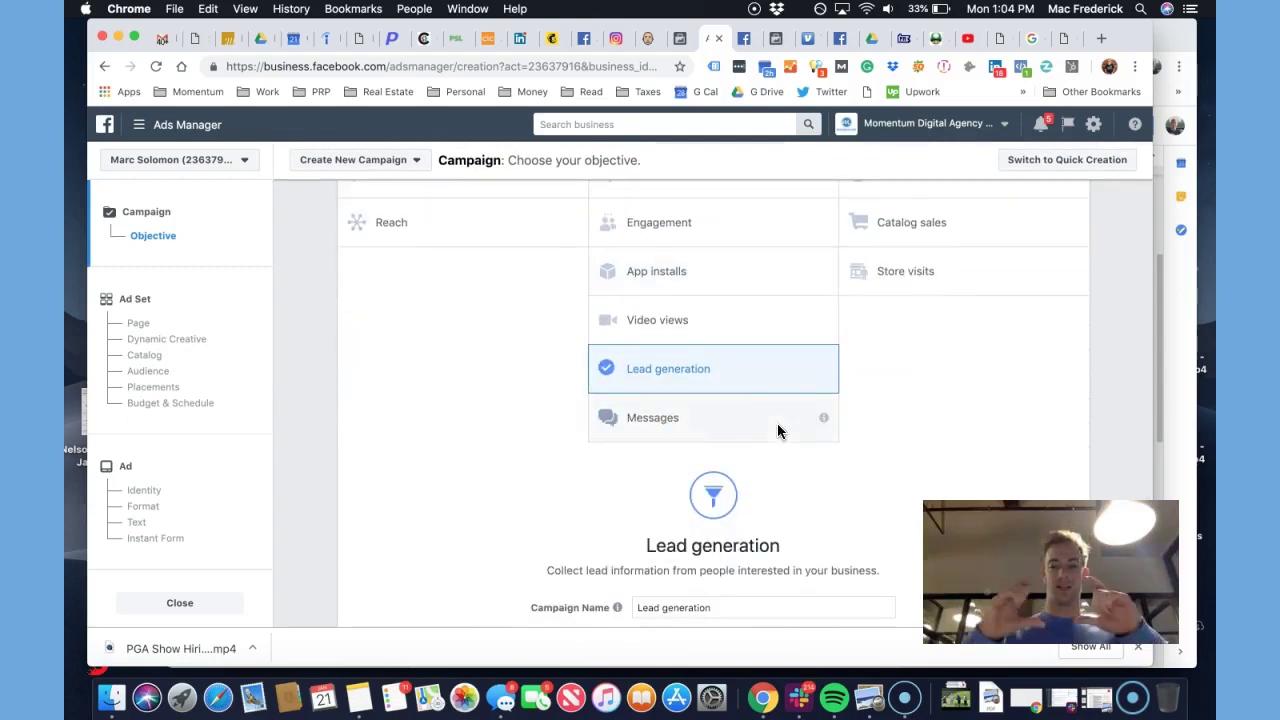
Review the Bird Crawl video event post on Facebook as an example ad, and return to the campaign setup
click(840, 42)
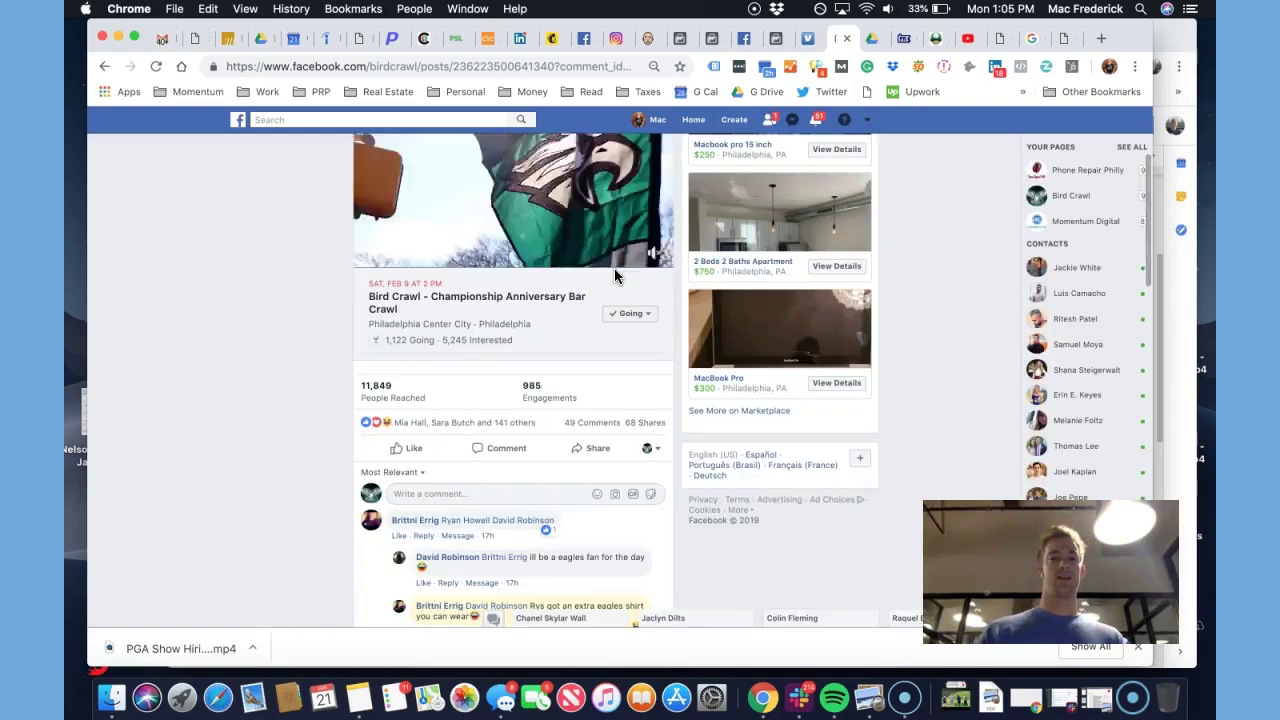
scroll(560, 294, up, 4)
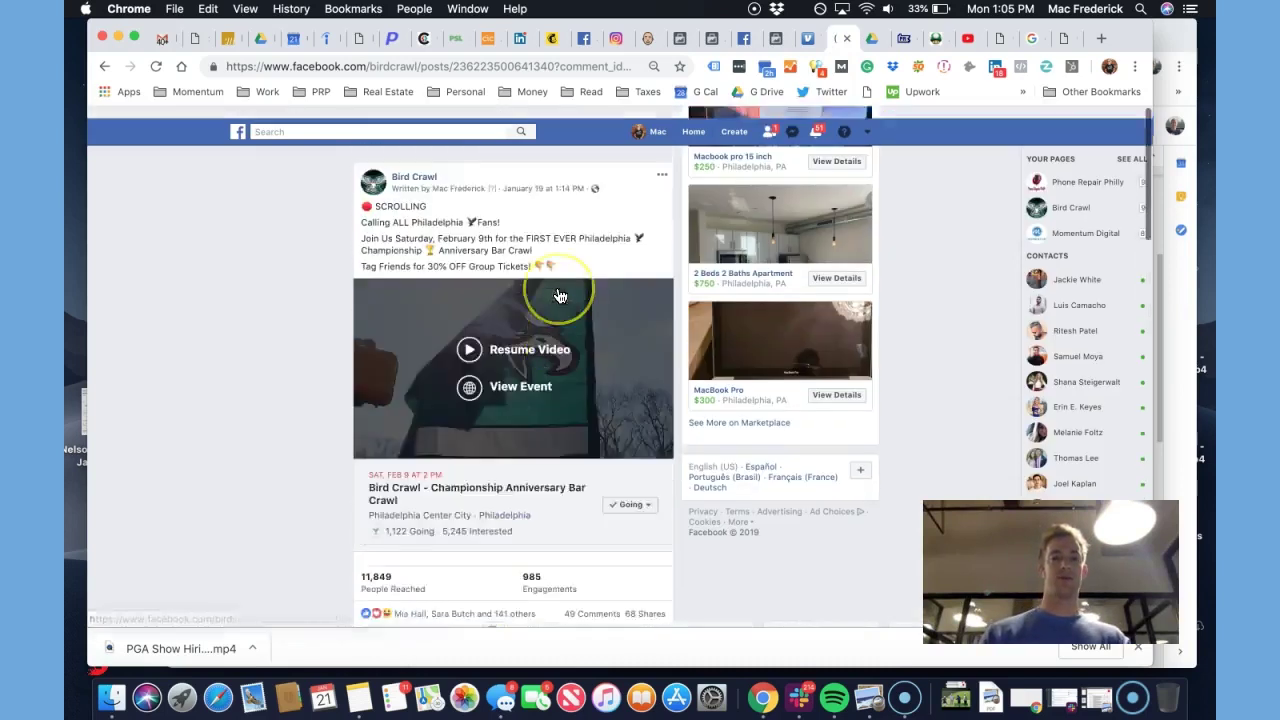
scroll(560, 296, down, 1)
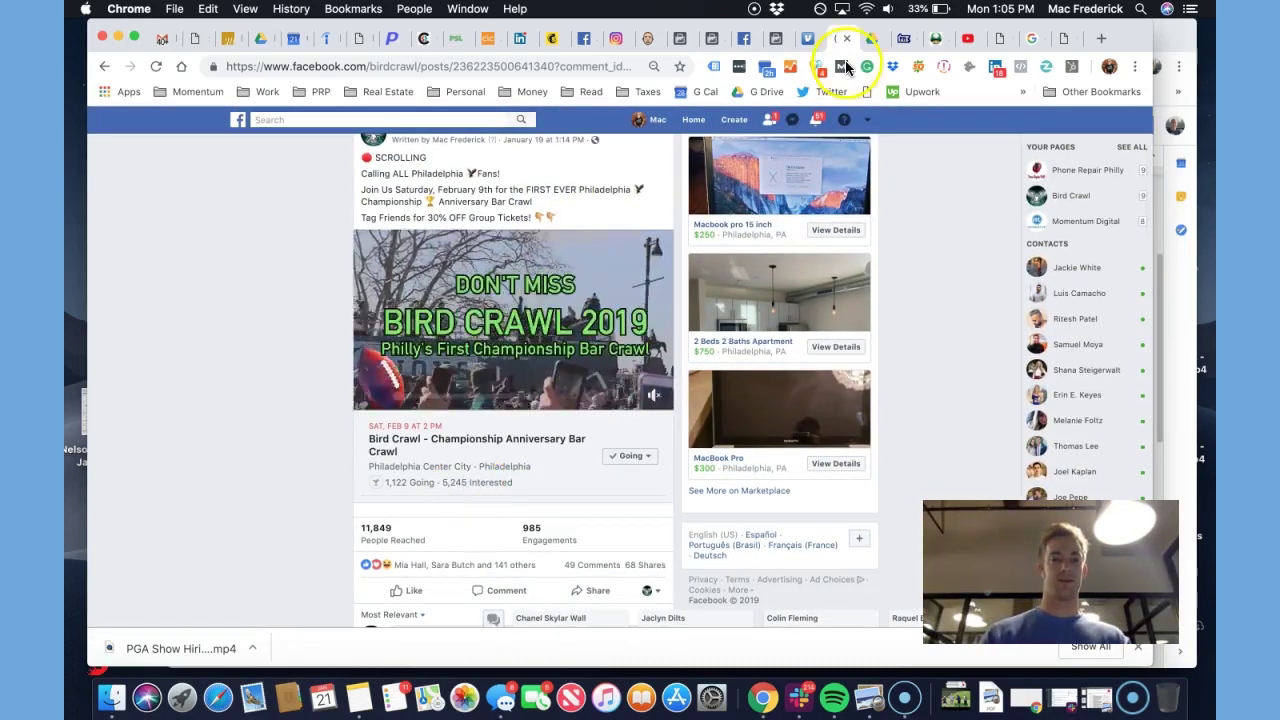
click(709, 40)
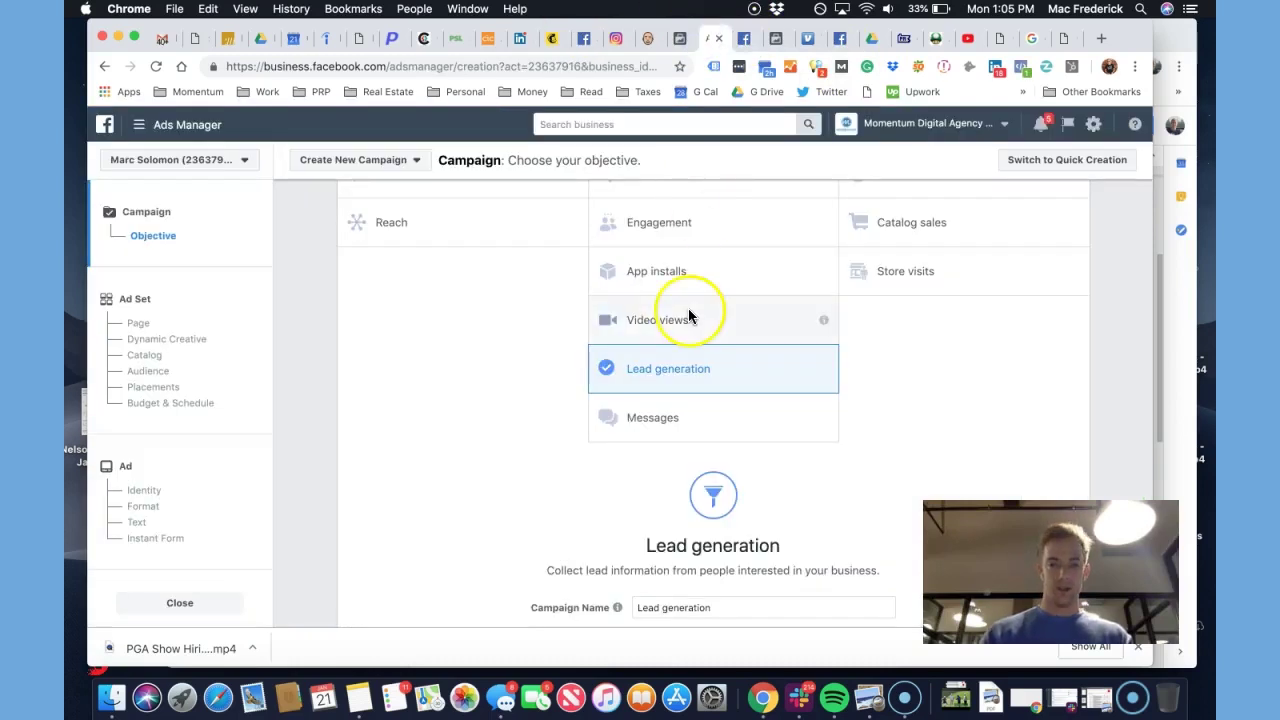
Name the campaign "GMS - Video Lead Ads - Audience Test", enable Create Split Test and continue to the ad set
scroll(688, 320, down, 5)
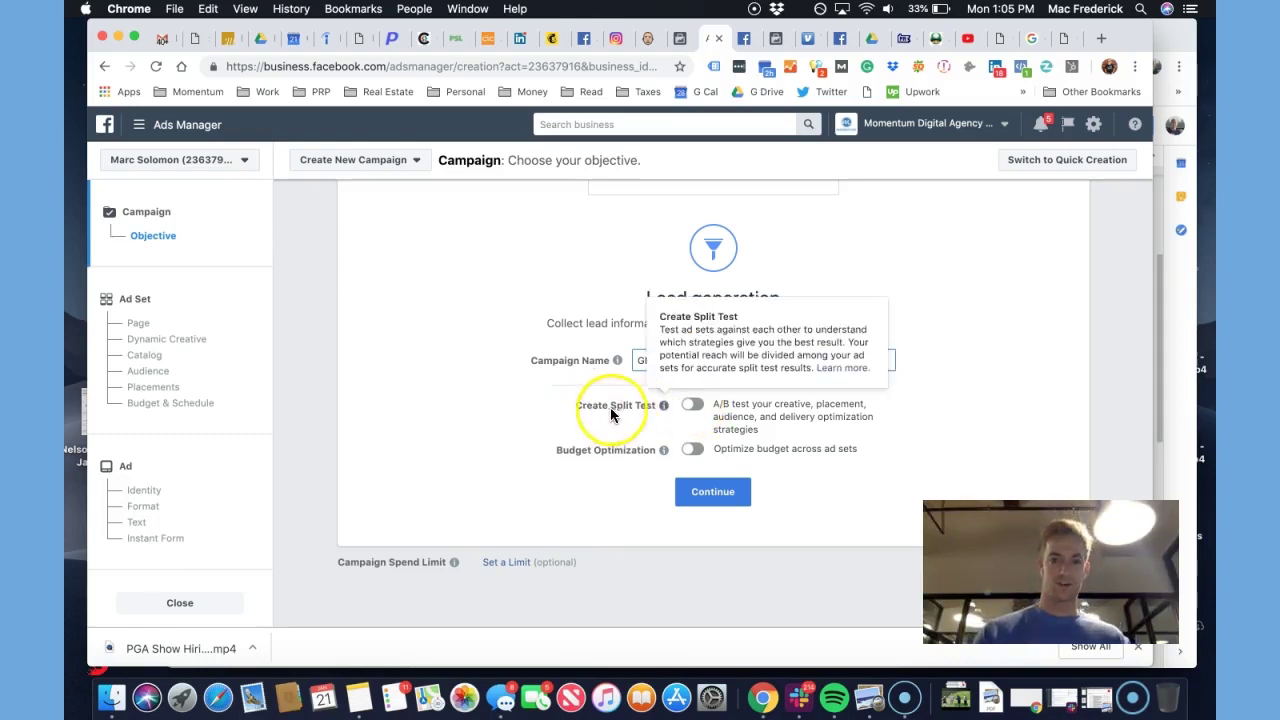
click(691, 406)
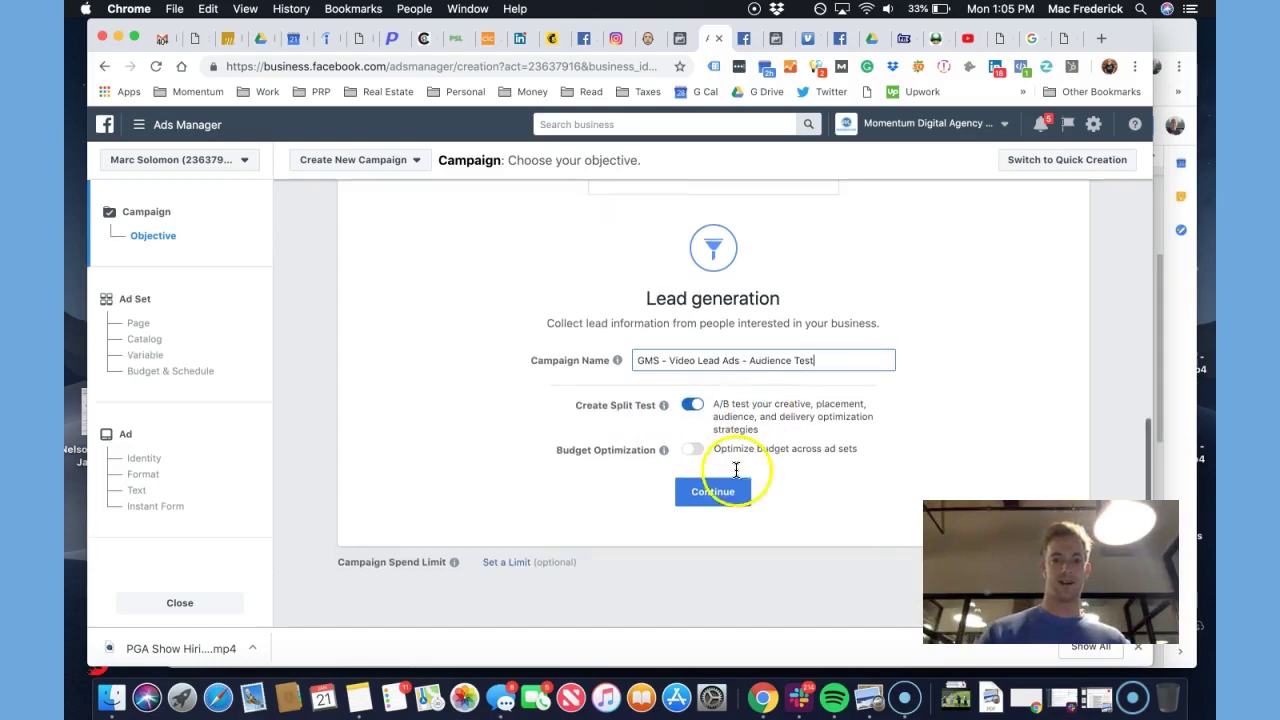
click(713, 505)
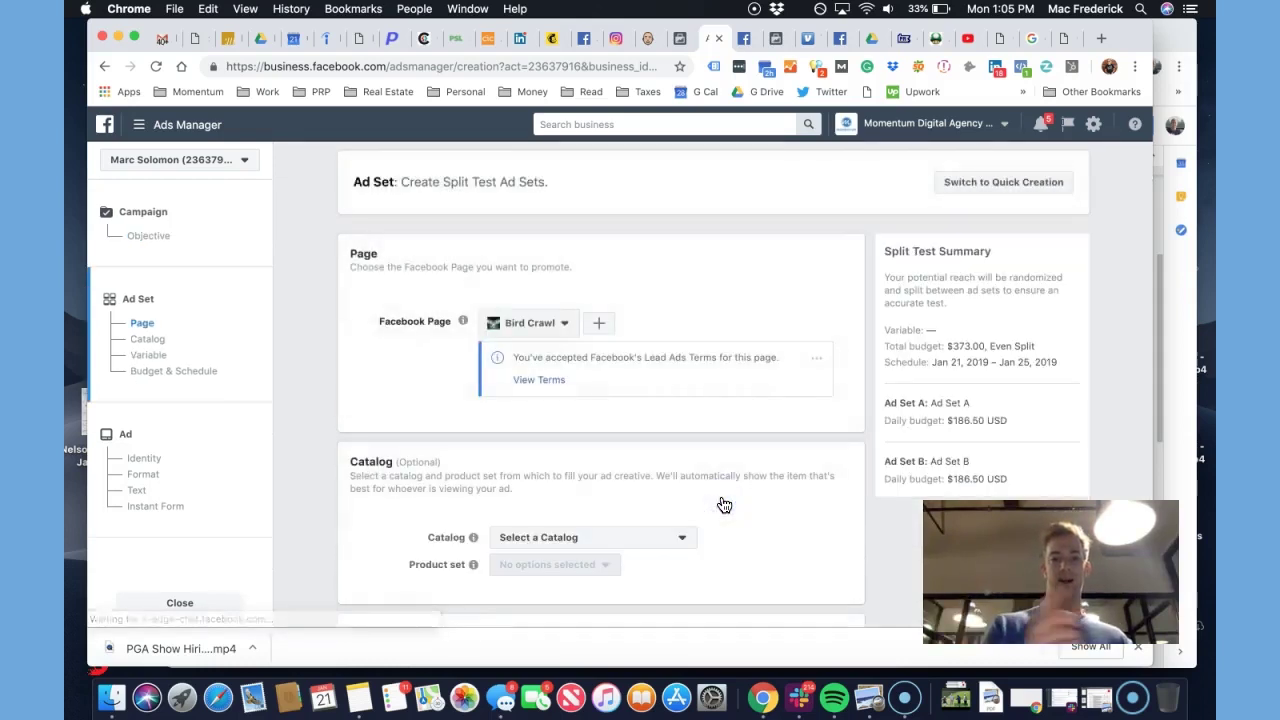
Set the promoted Facebook Page to Golf Schools by Golf Made Simple Inc
click(543, 325)
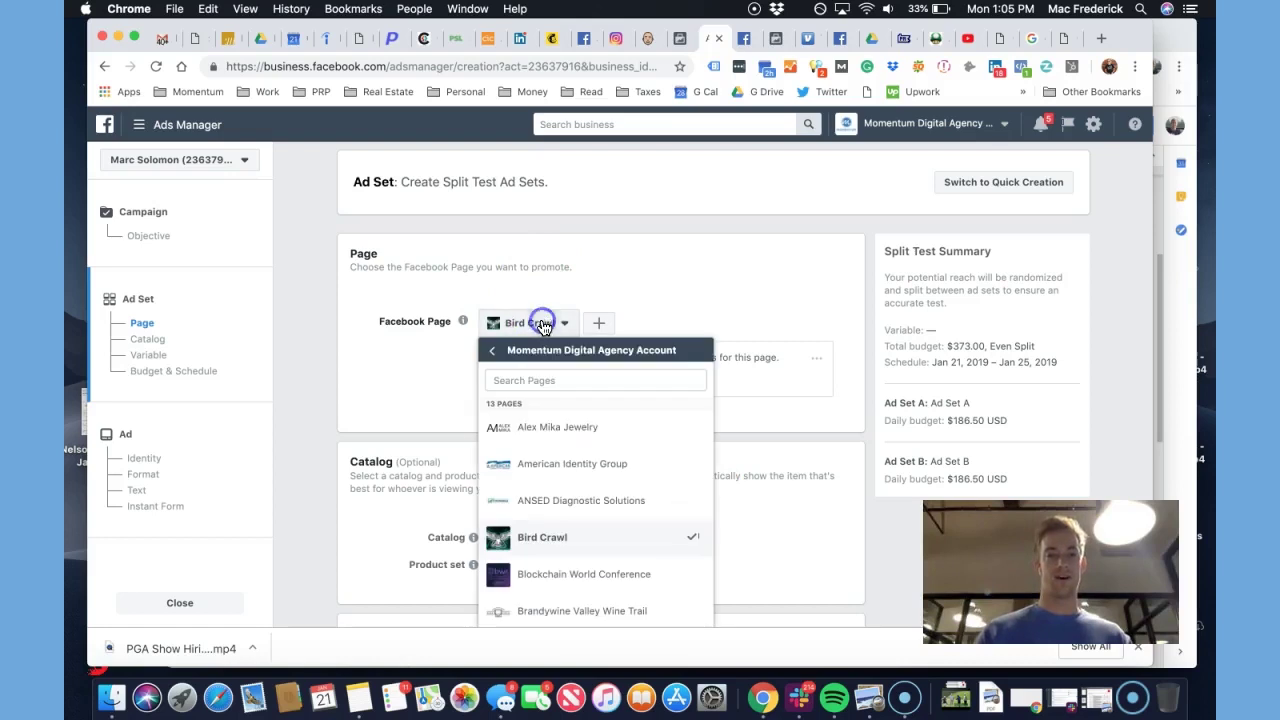
scroll(566, 460, down, 1)
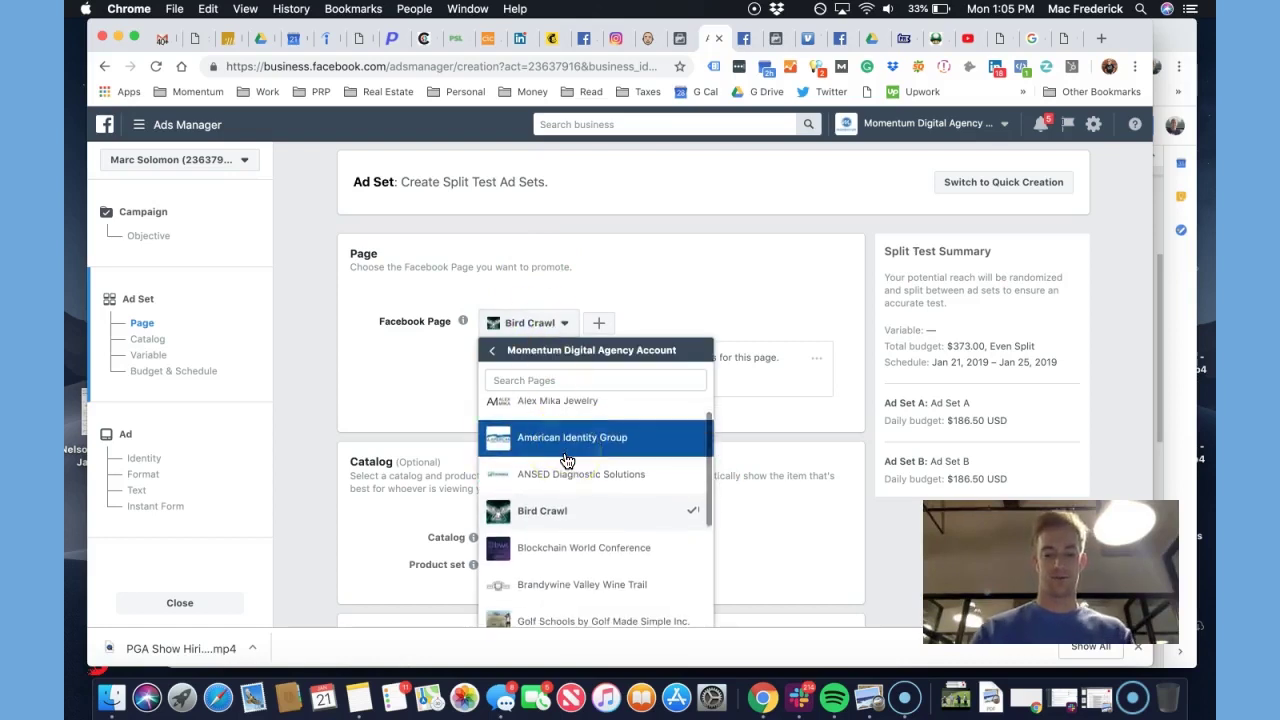
click(528, 381)
text(gold)
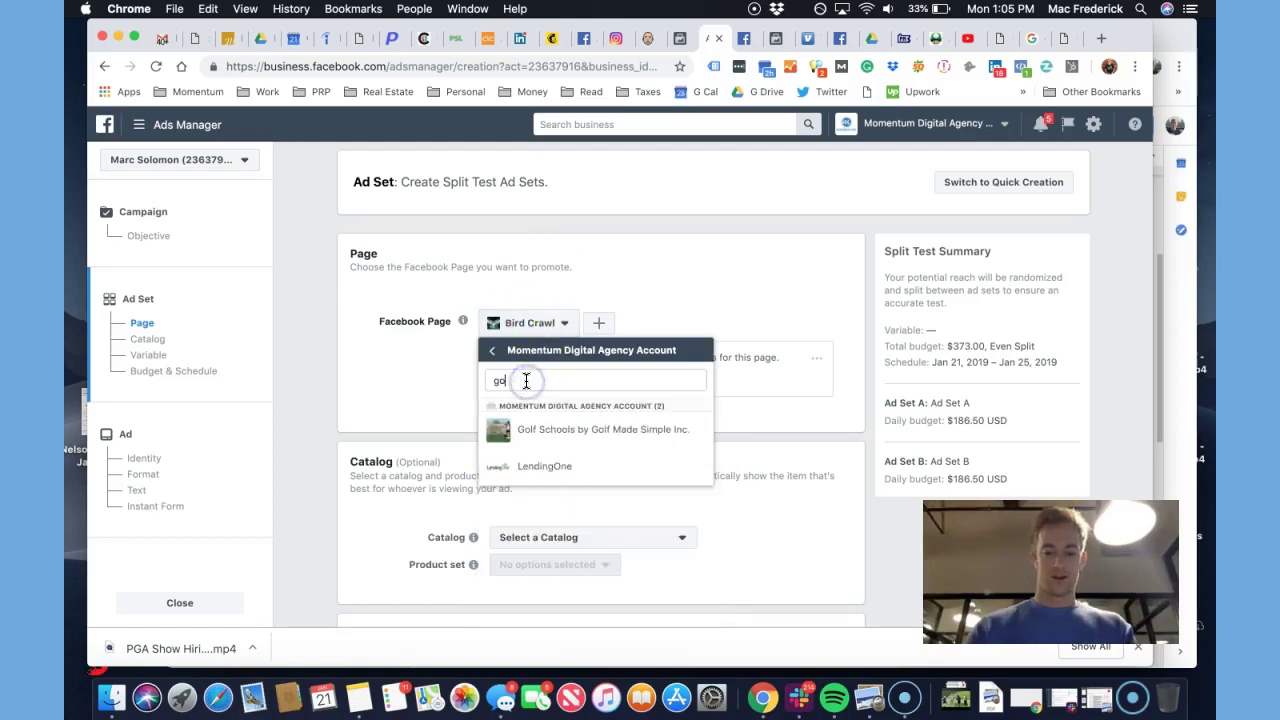
key(BackSpace)
text(f)
click(537, 430)
scroll(529, 284, down, 2)
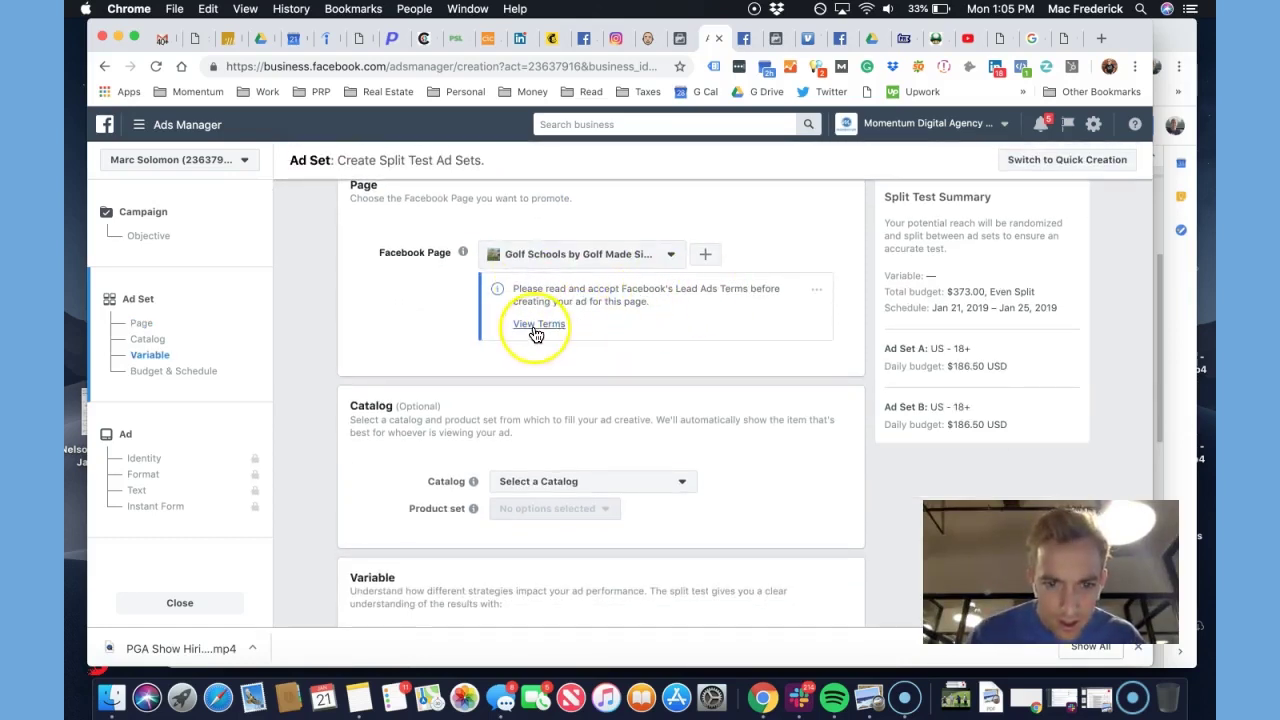
Open Facebook's Lead Ads Terms for the selected page and accept them
click(535, 323)
scroll(590, 330, down, 10)
click(795, 538)
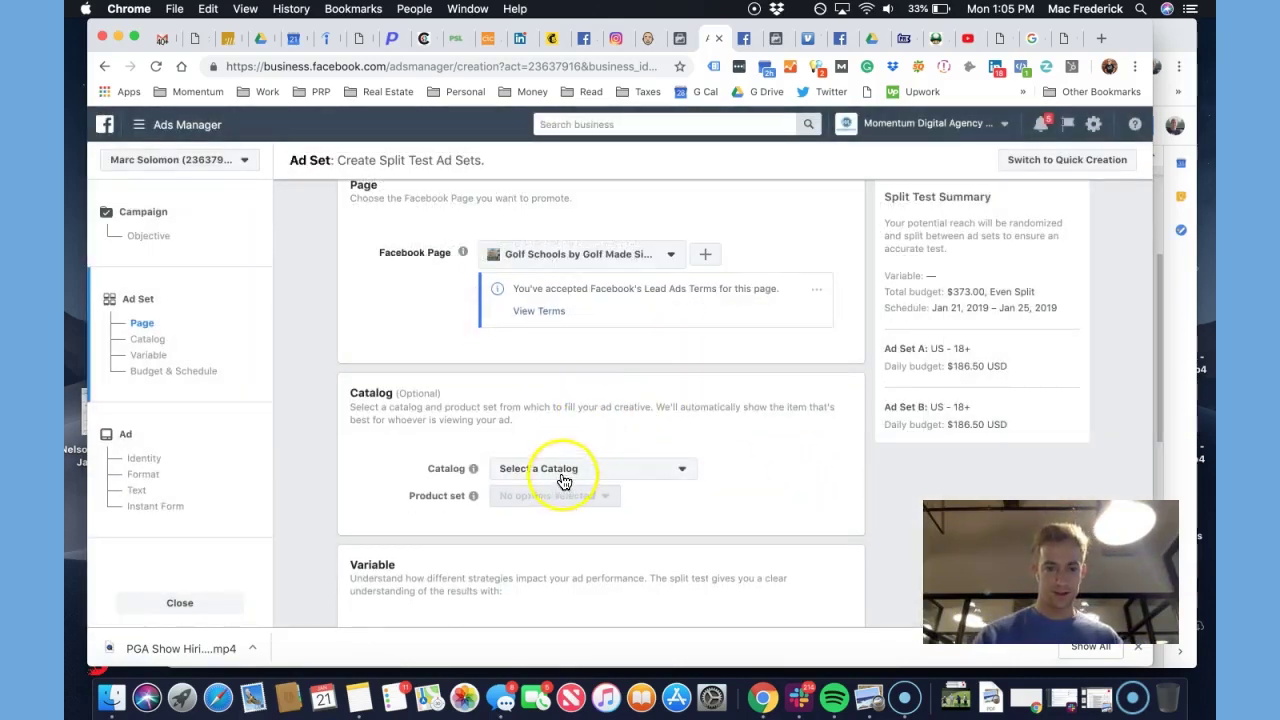
Set the split test variable to Audience, without selecting a catalog
click(564, 481)
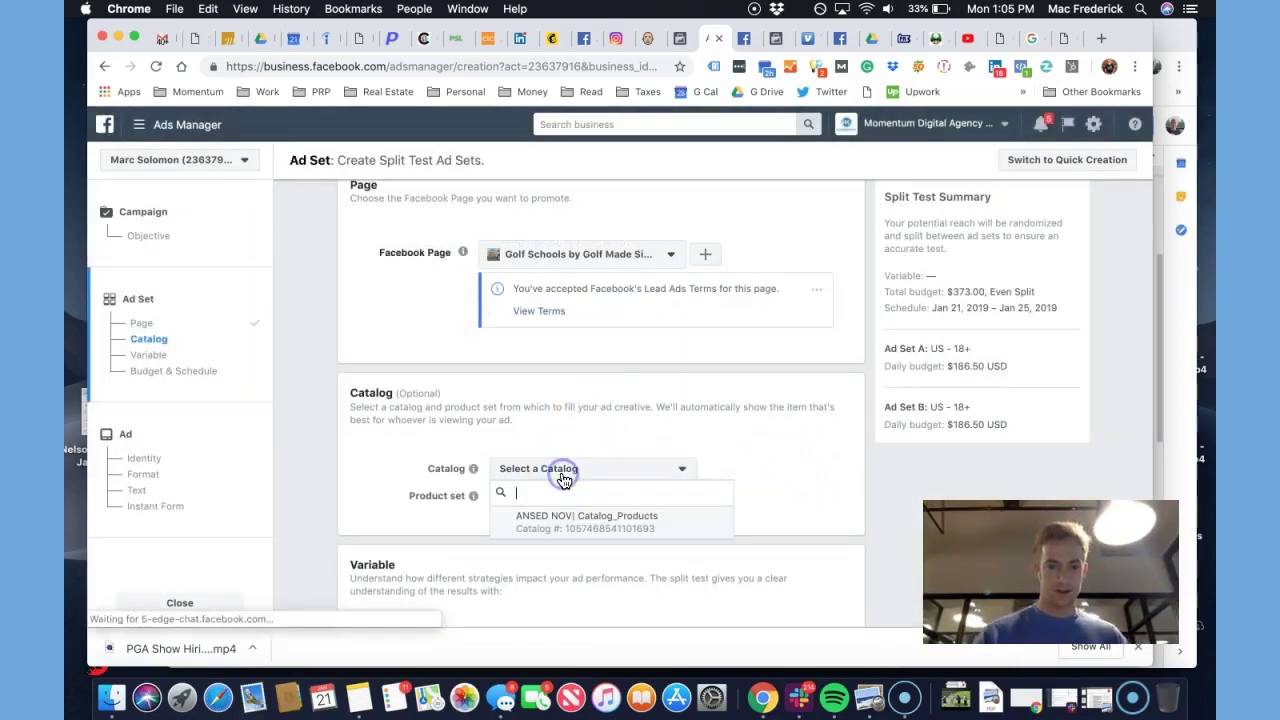
click(393, 474)
scroll(700, 465, down, 3)
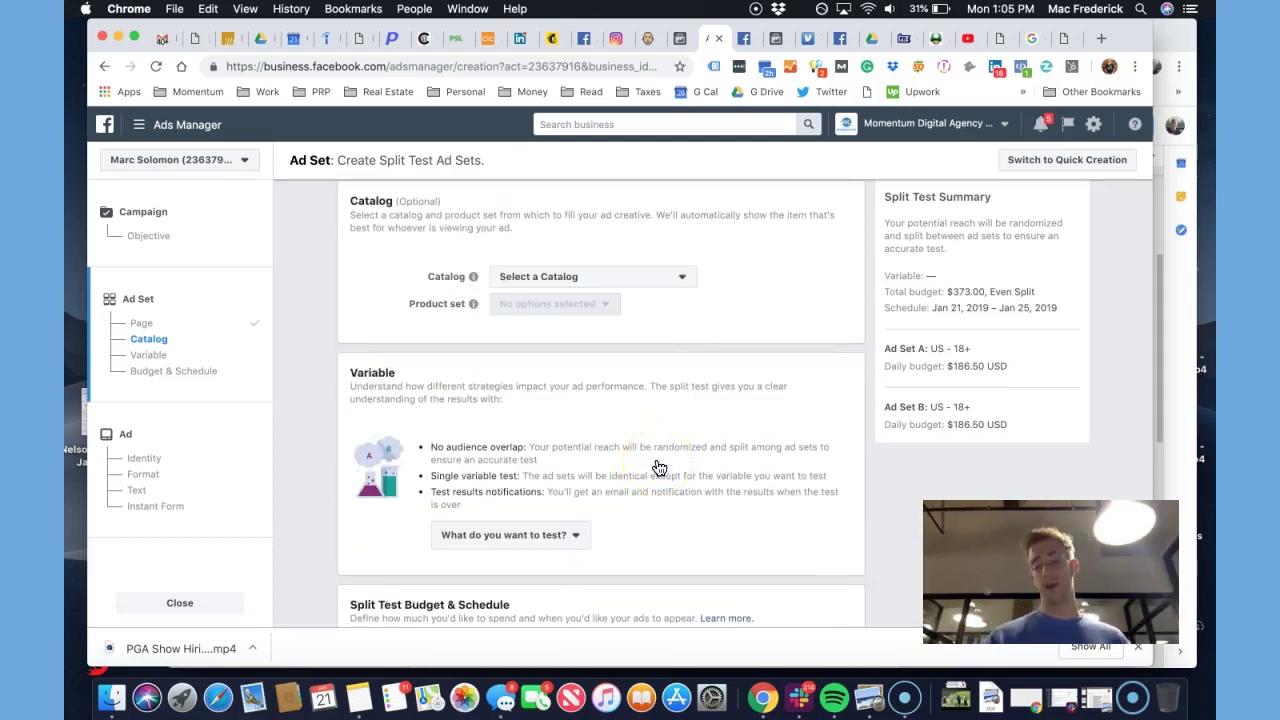
scroll(602, 427, down, 1)
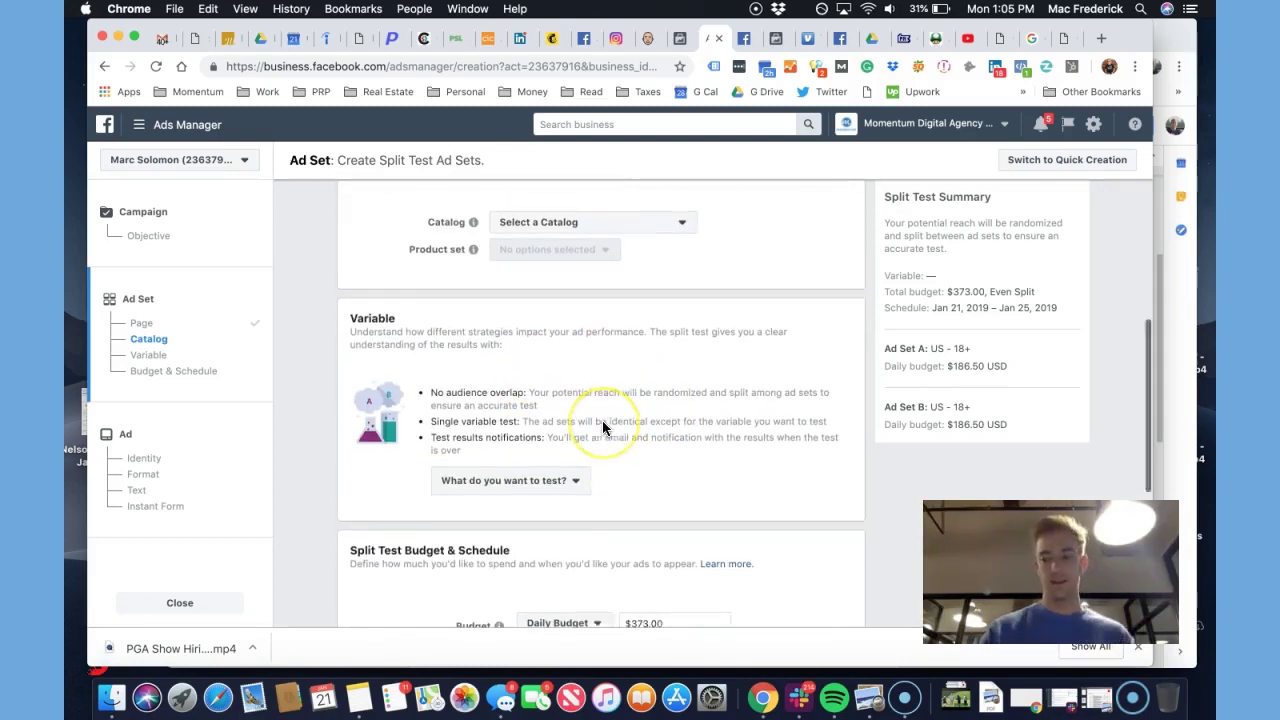
scroll(602, 428, down, 1)
click(540, 448)
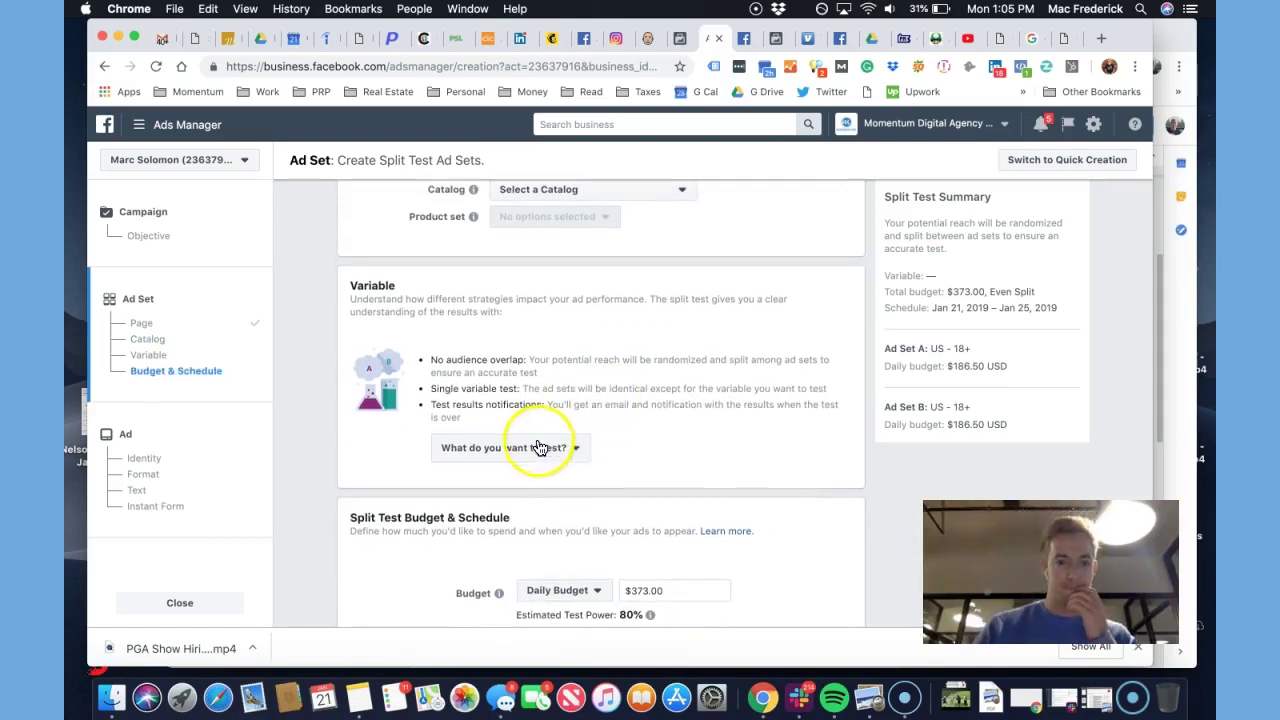
click(490, 537)
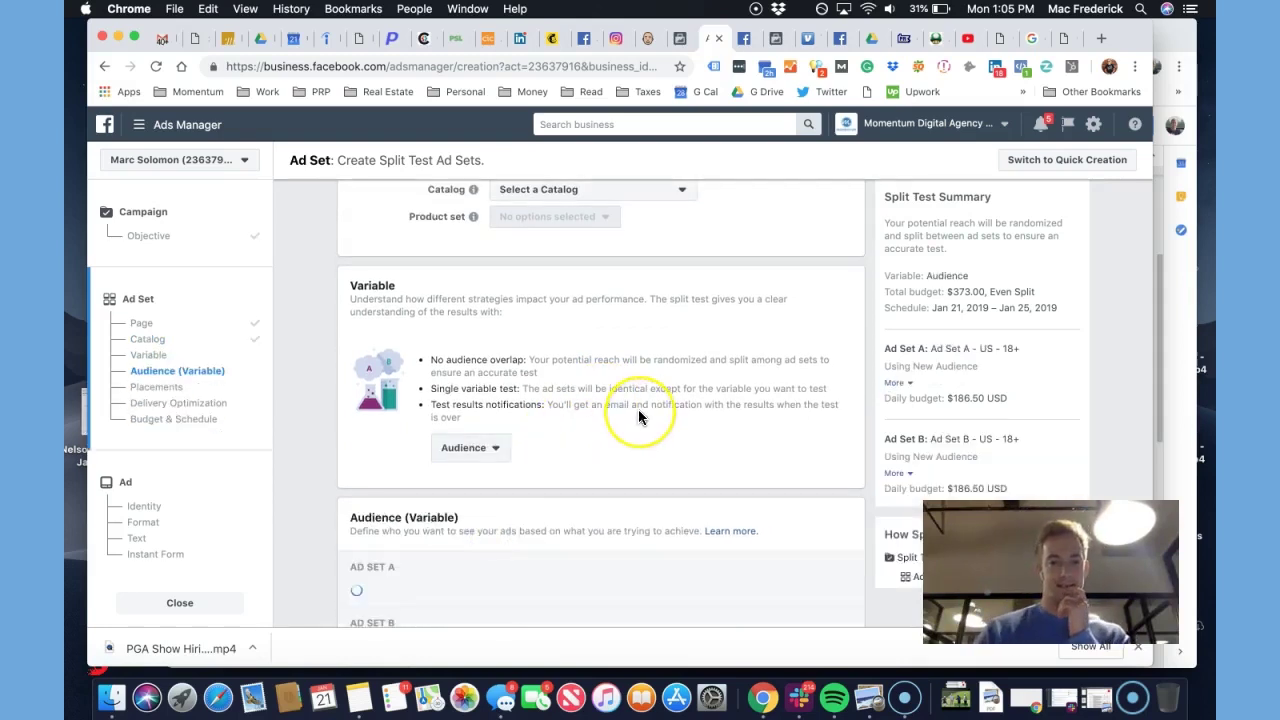
Assign the saved audience "GMS - Golf Pros (Orlando Merch Show) - Golf Interest" to Ad Set A
scroll(638, 415, down, 4)
click(614, 401)
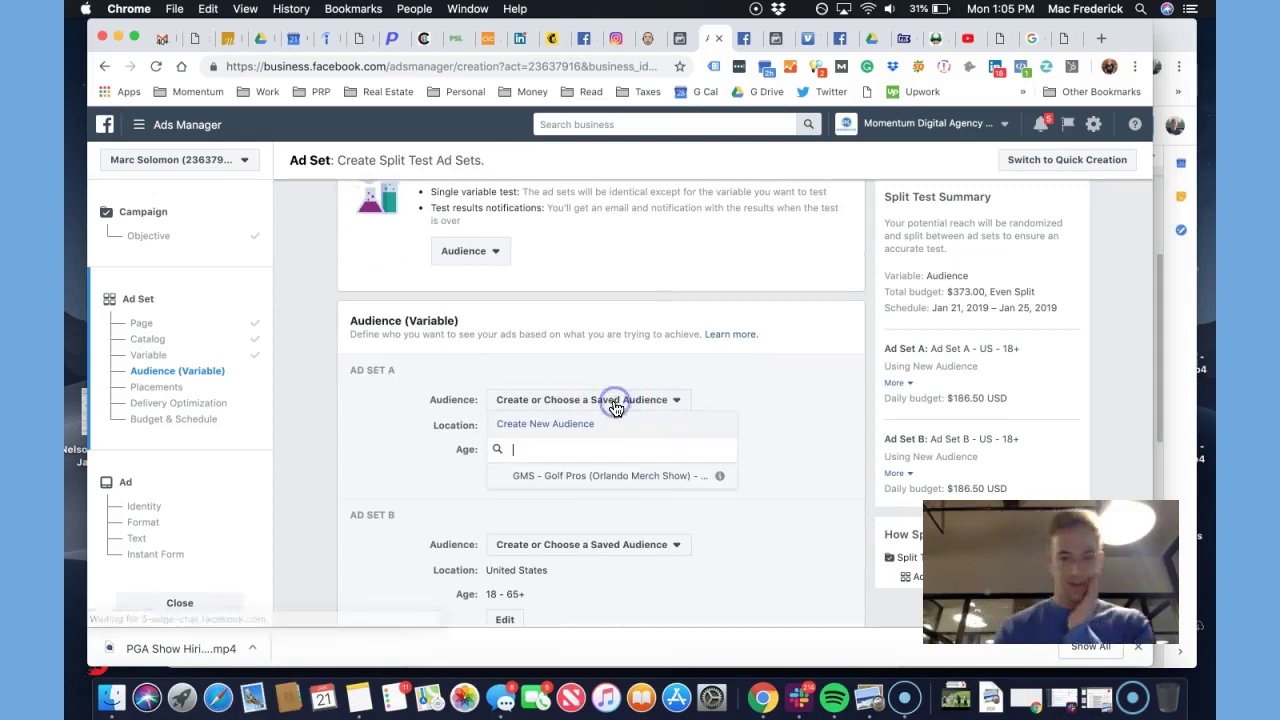
click(588, 484)
Open Ad Set A's audience for editing and examine its locations, age, gender, golf interest targeting and potential reach
click(505, 527)
scroll(600, 410, down, 2)
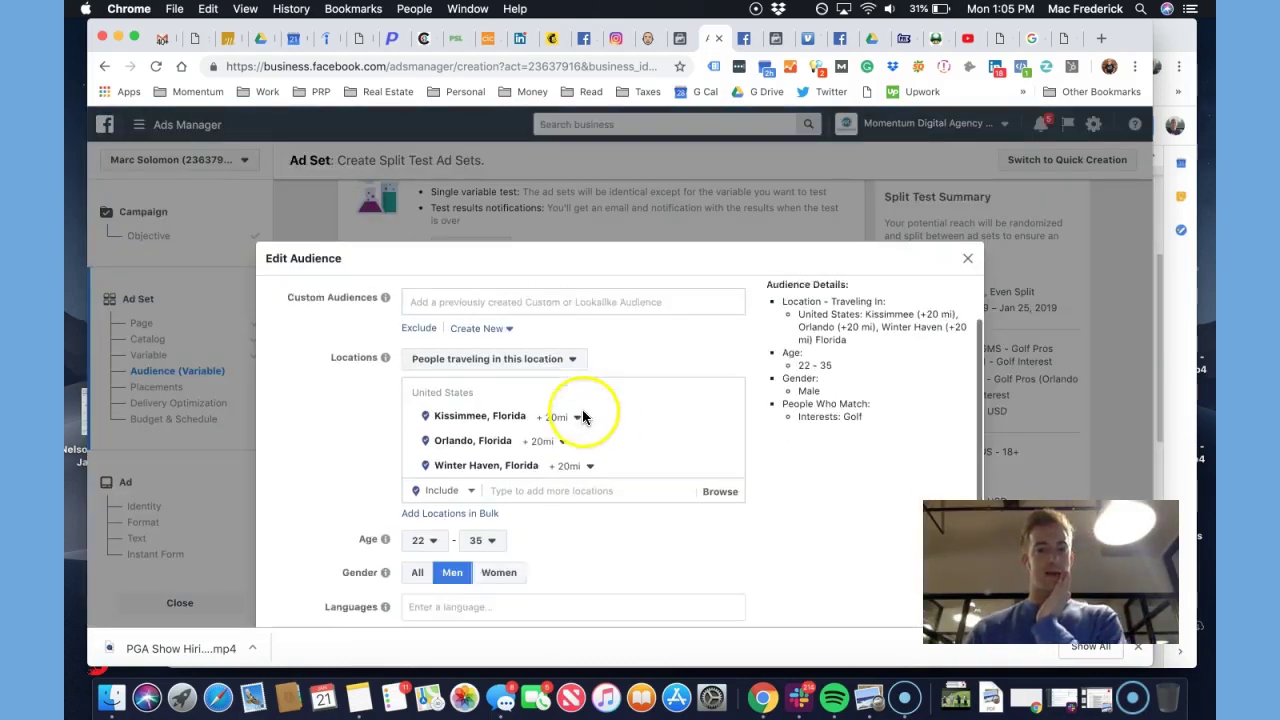
scroll(549, 417, up, 3)
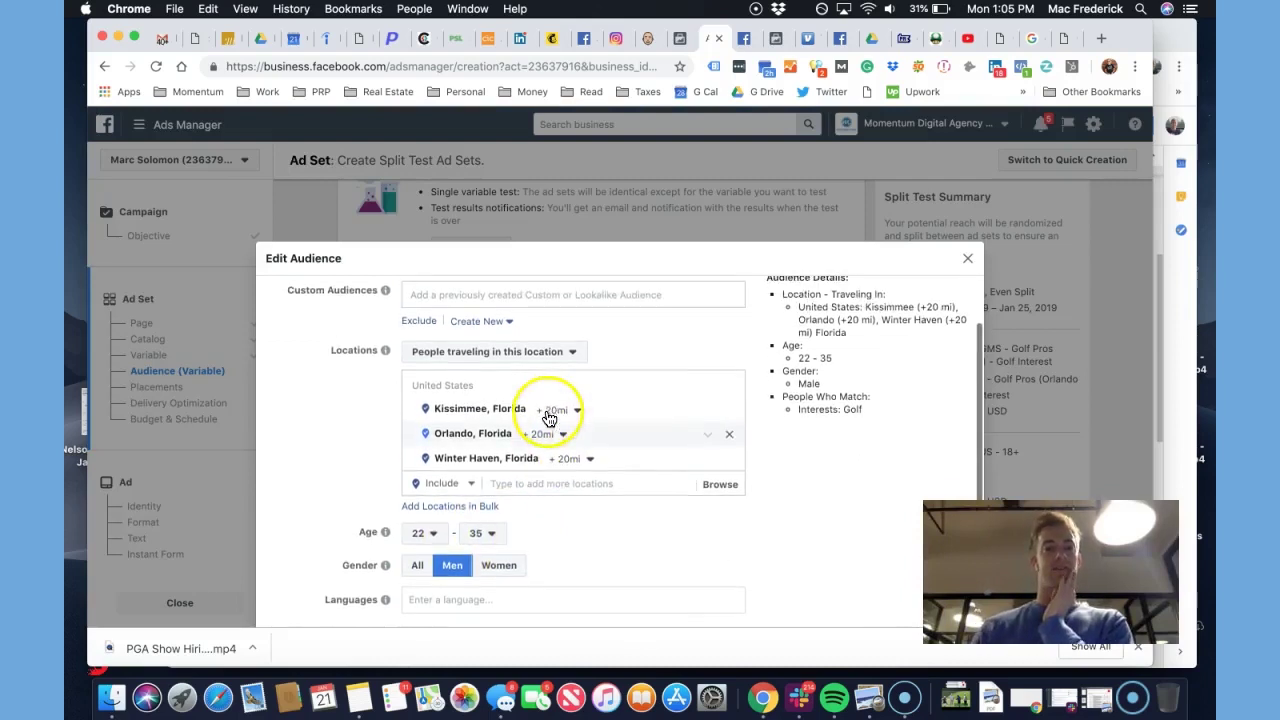
click(519, 430)
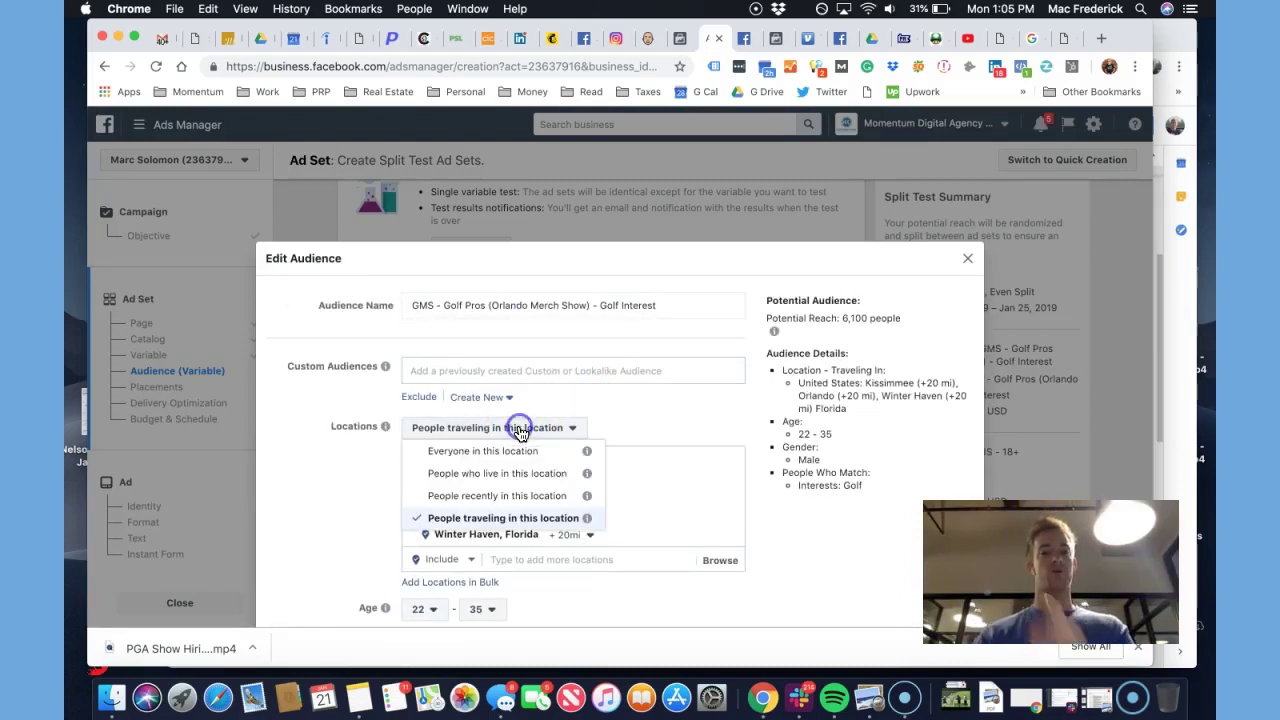
click(493, 518)
scroll(858, 480, down, 5)
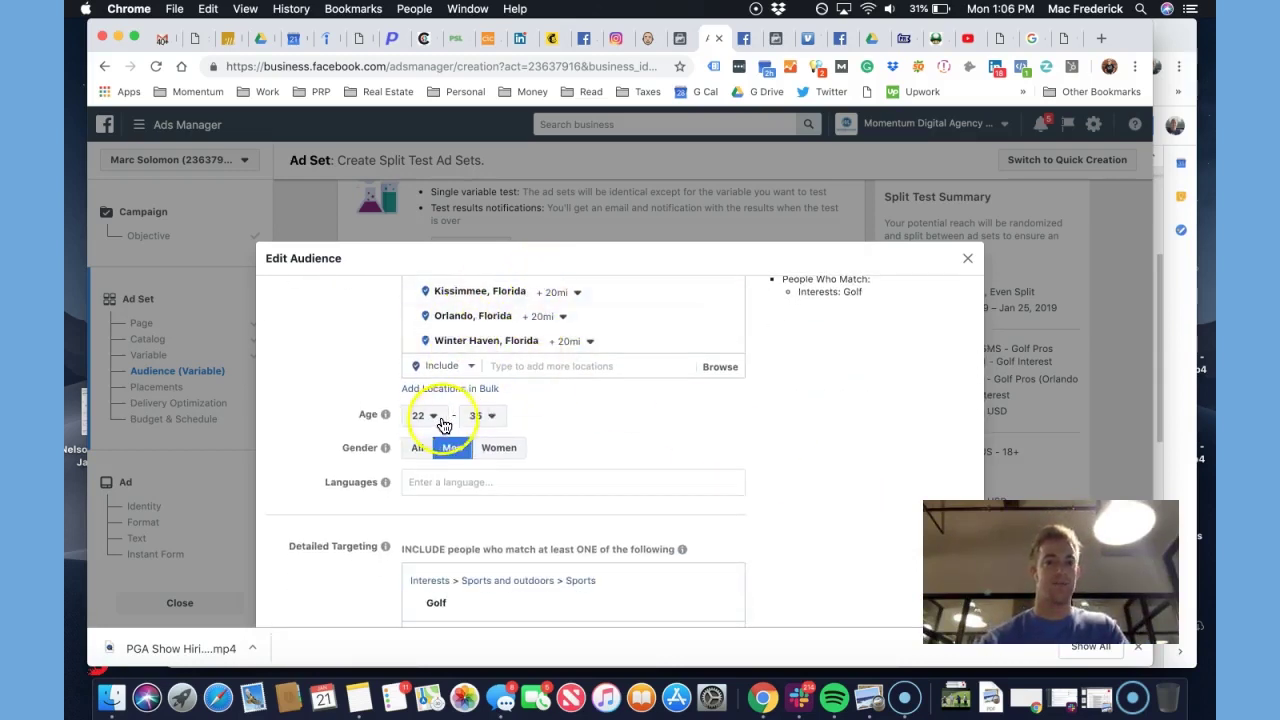
scroll(536, 425, down, 2)
scroll(536, 425, down, 1)
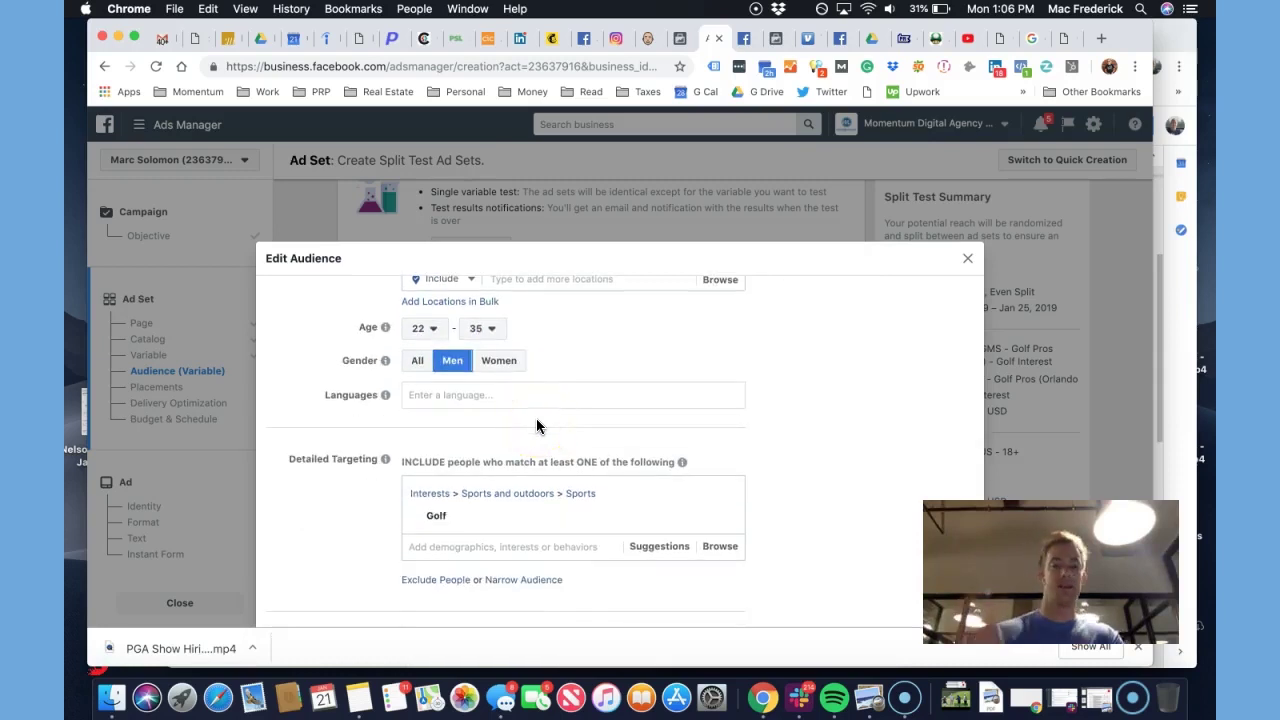
scroll(536, 426, down, 1)
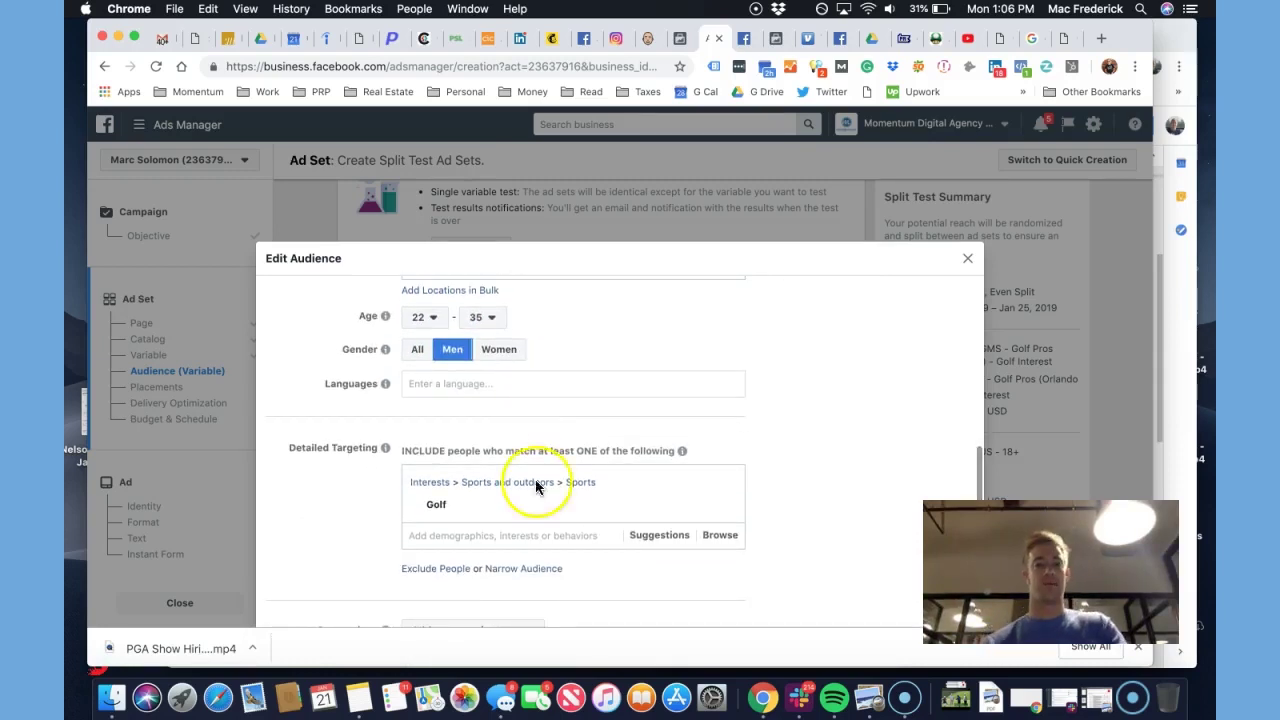
mouse_move(446, 390)
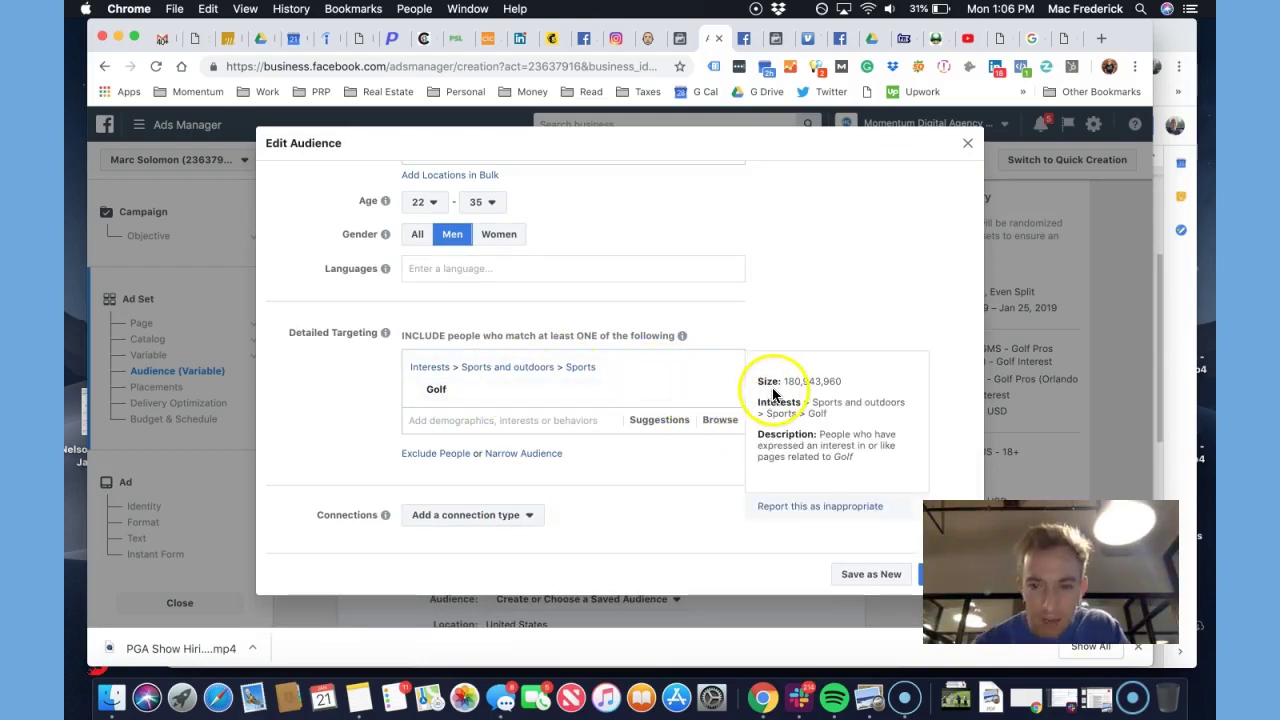
scroll(811, 337, up, 3)
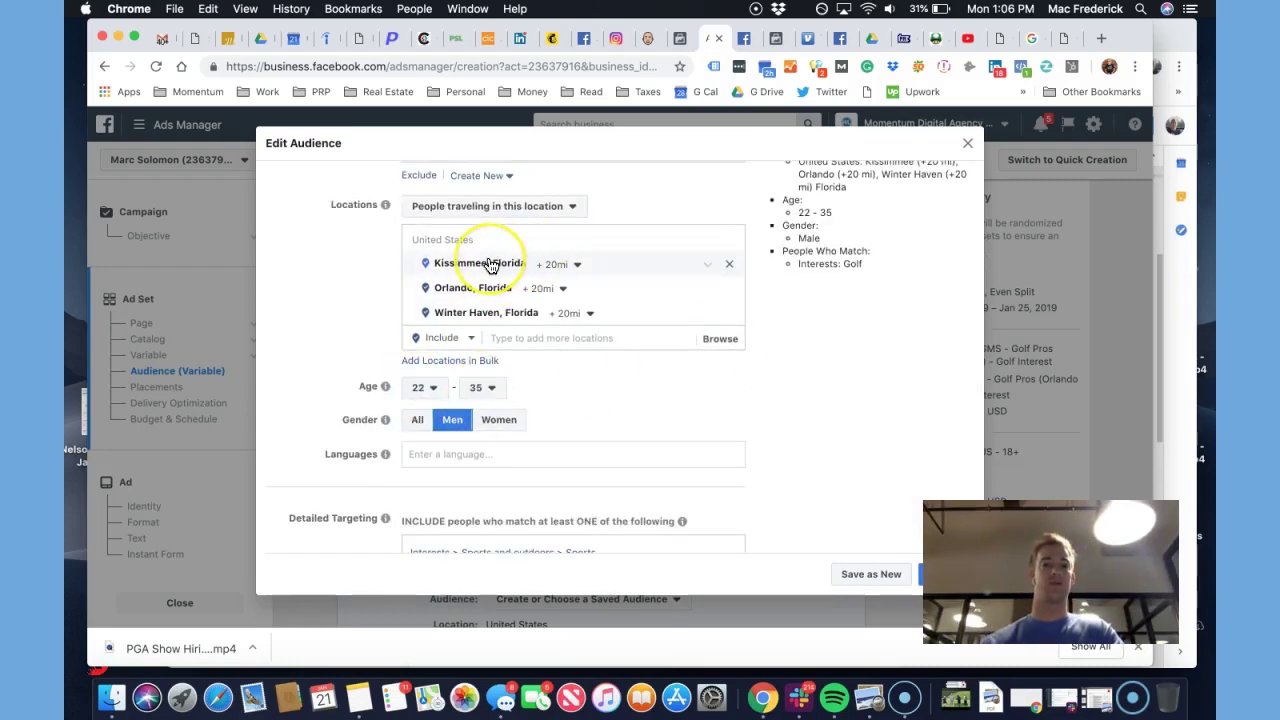
scroll(486, 263, up, 3)
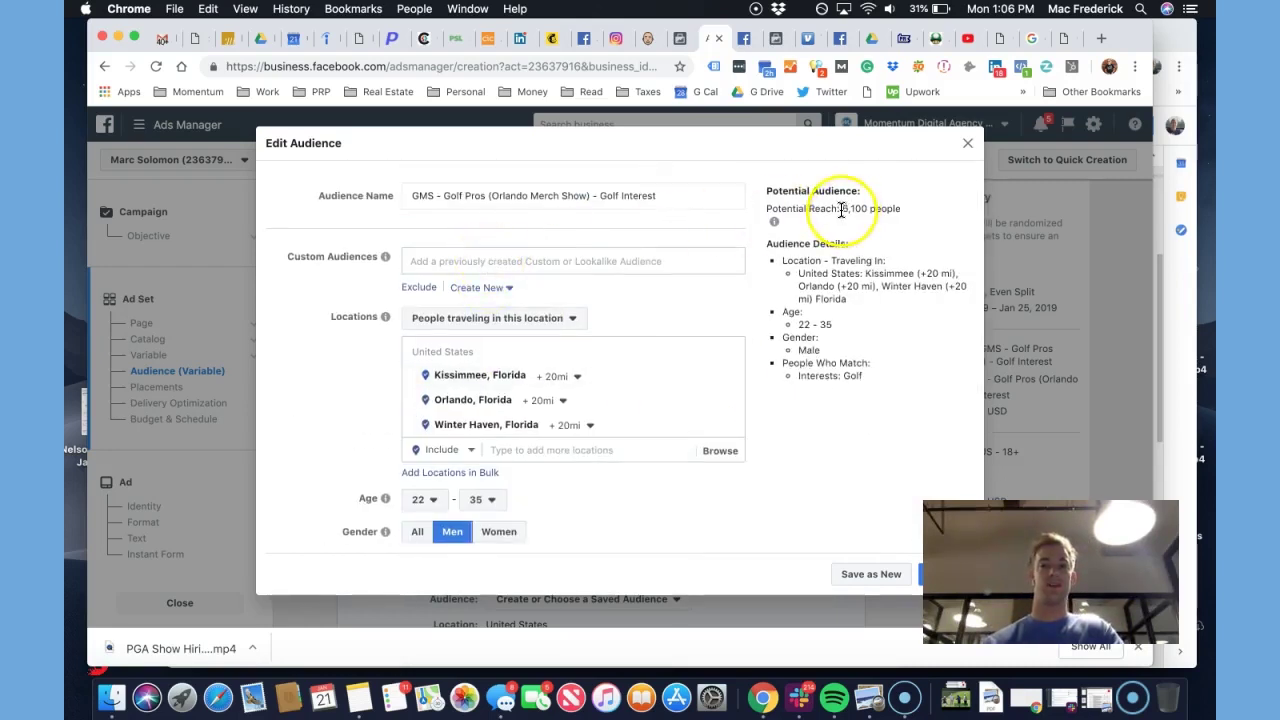
Try narrowing Ad Set A's audience so people must also match the job title Golf instruction
scroll(467, 298, down, 5)
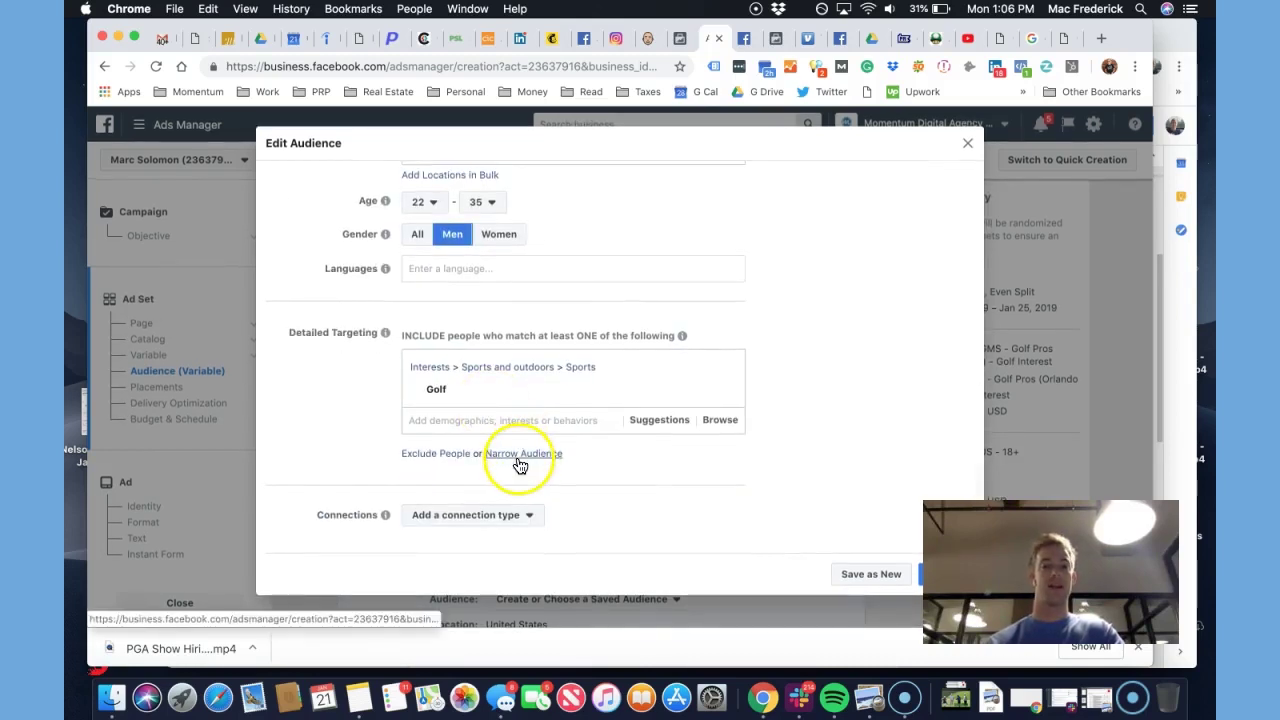
click(523, 457)
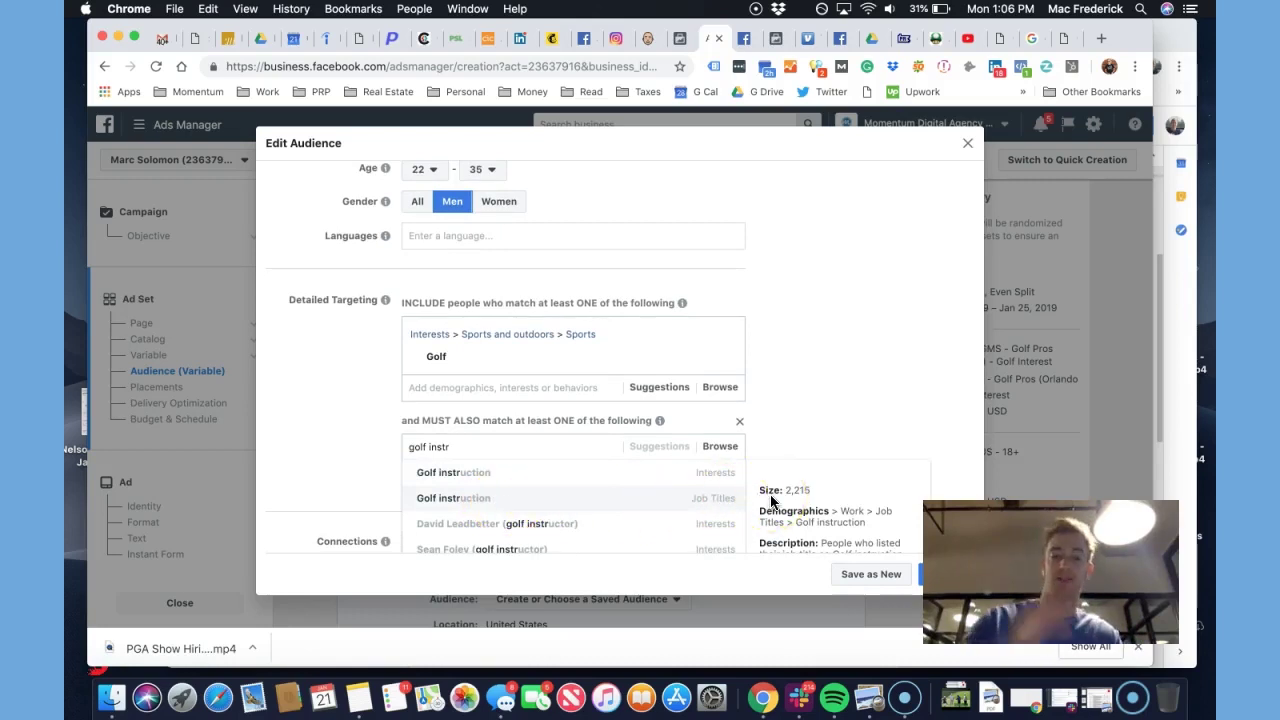
click(694, 505)
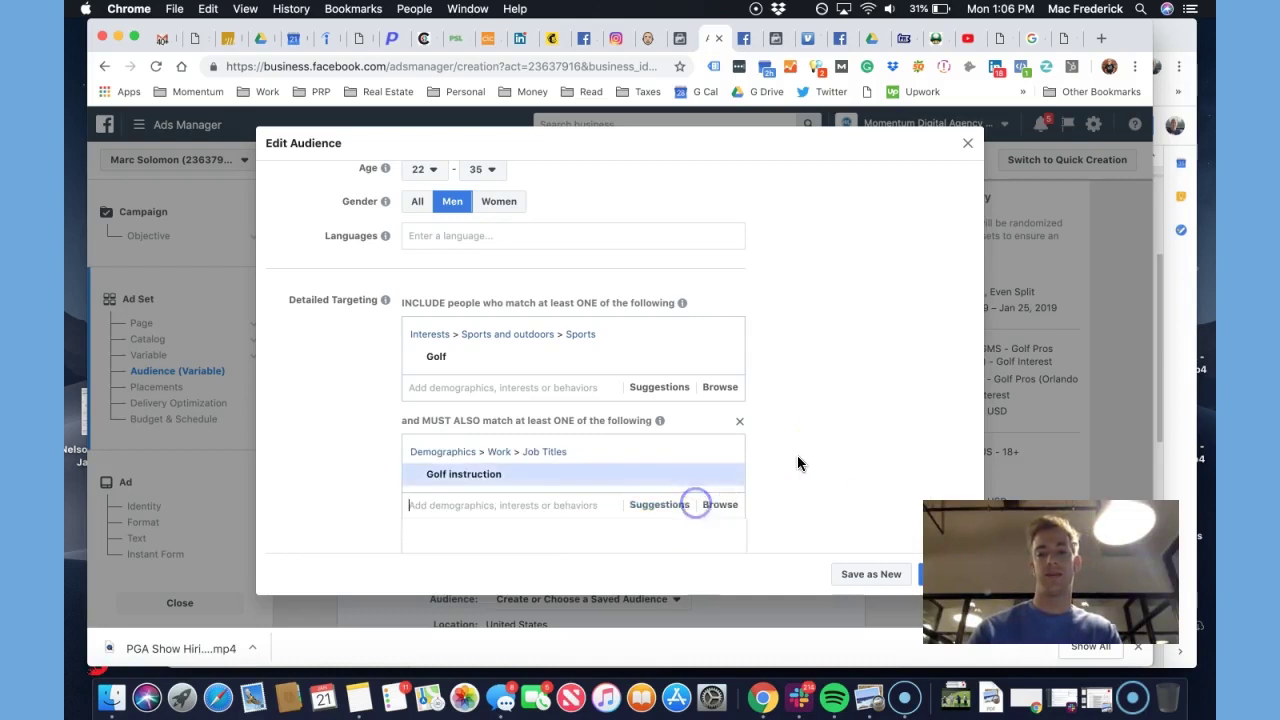
scroll(830, 444, up, 5)
scroll(748, 335, down, 10)
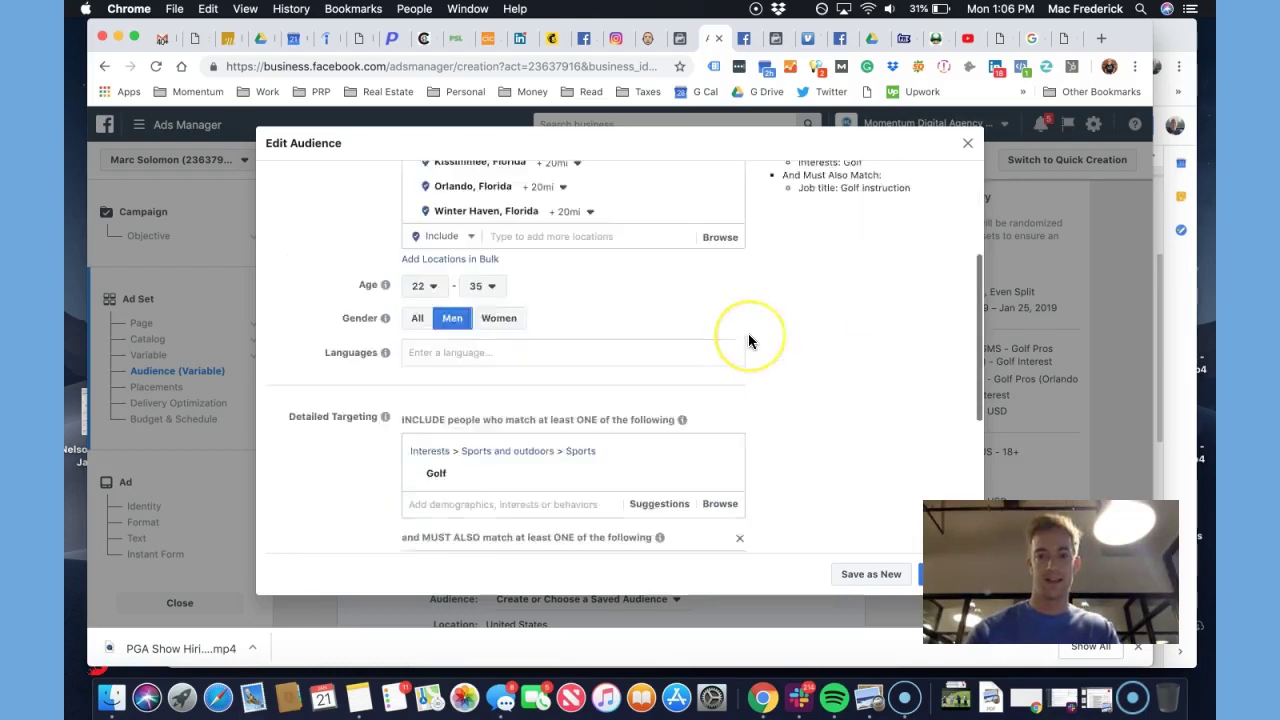
click(730, 370)
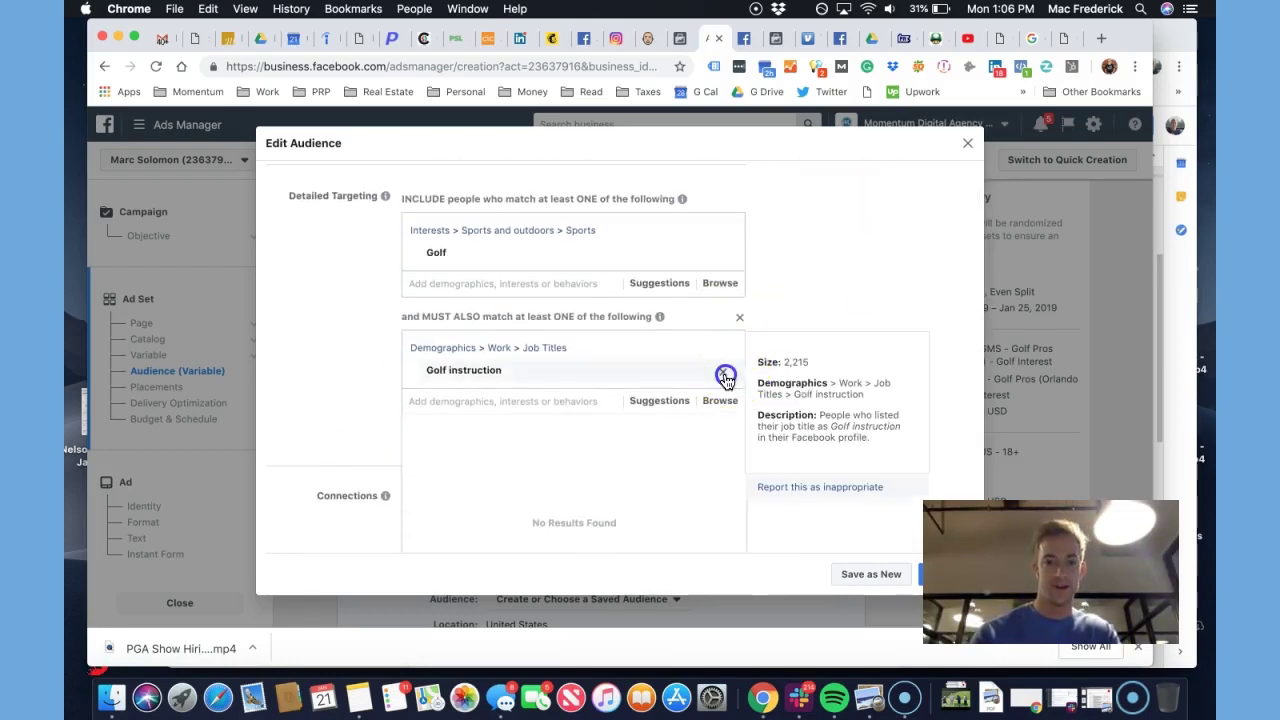
Update Ad Set A's audience with only Golf as its detailed targeting interest
drag(945, 502, 942, 286)
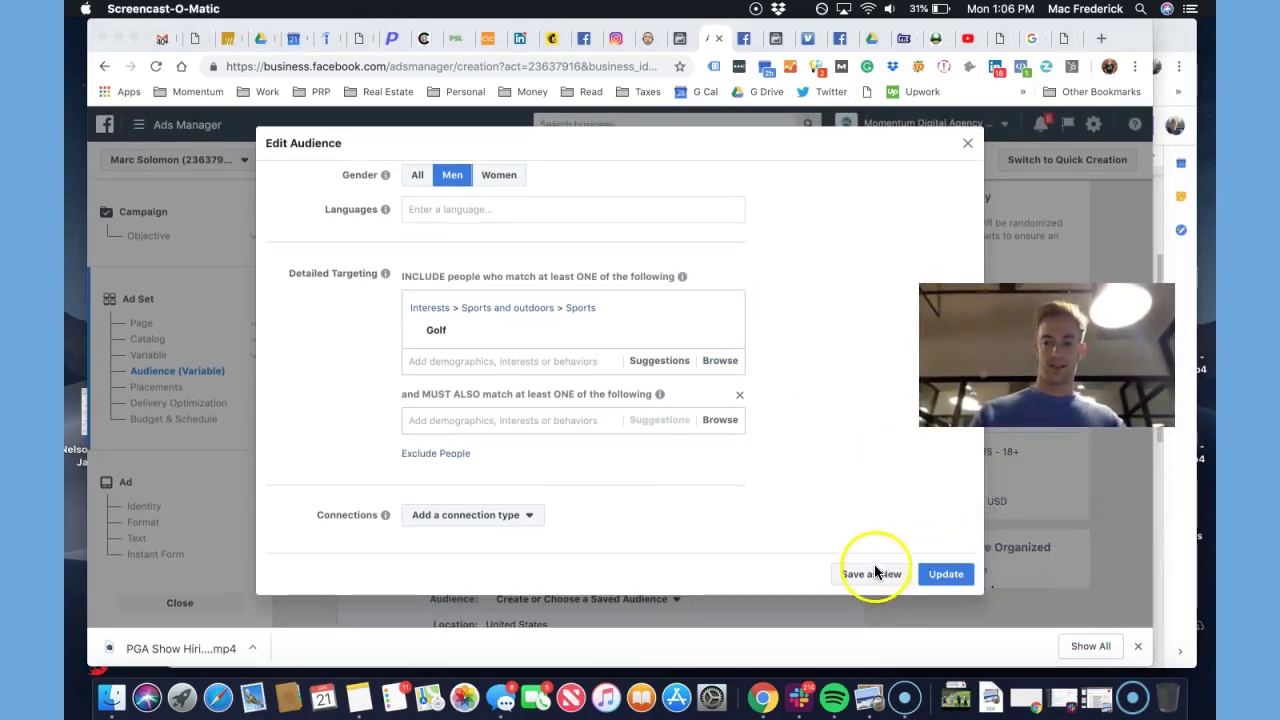
click(934, 577)
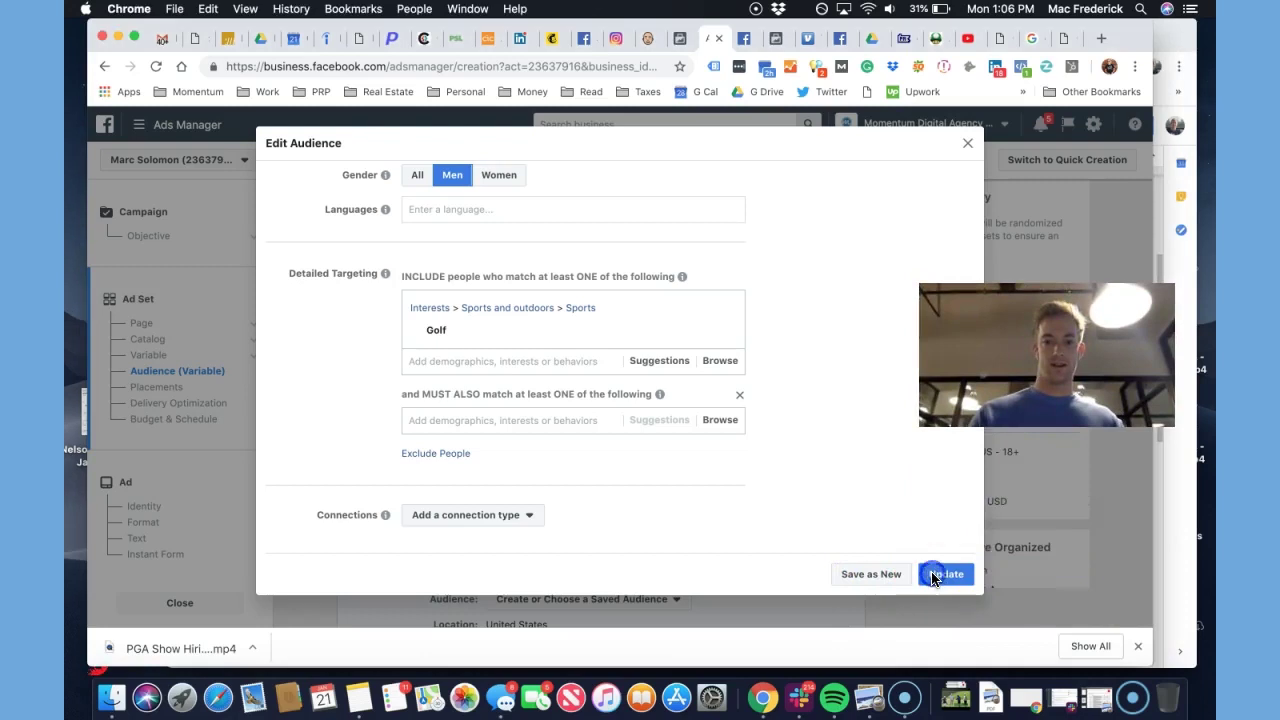
click(945, 575)
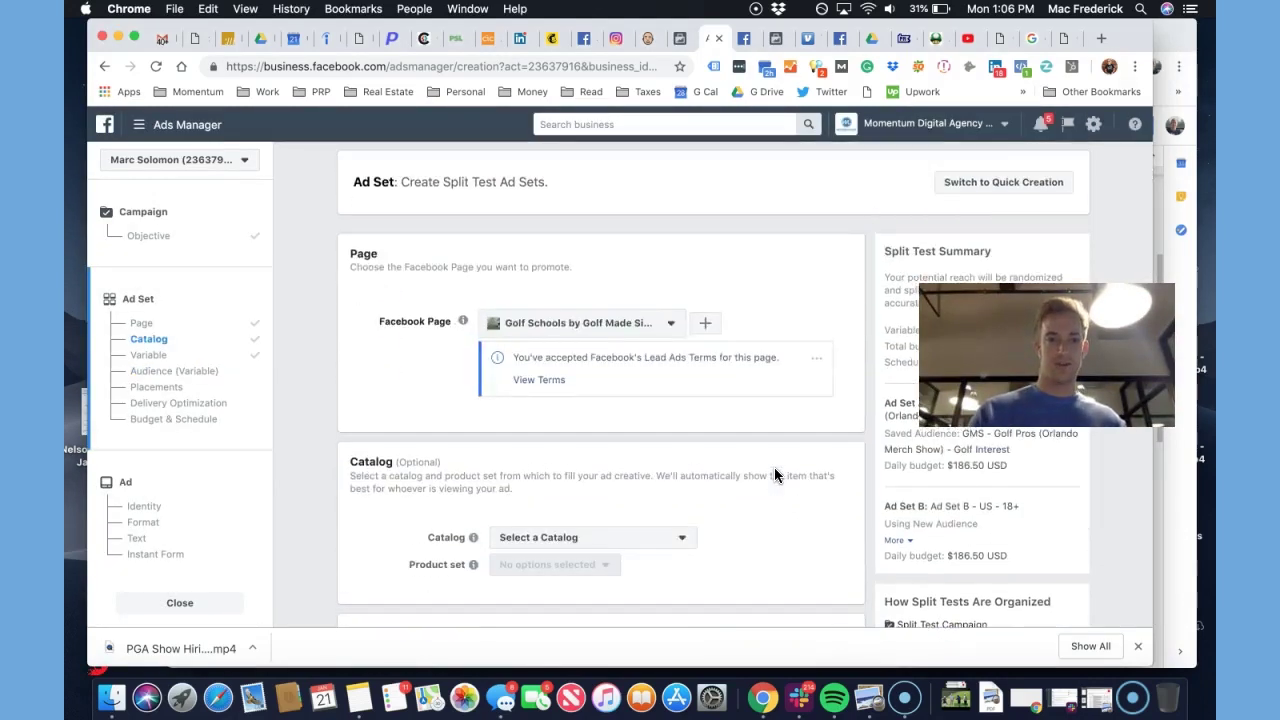
Start creating a new audience for Ad Set B and remove United States from its locations
scroll(601, 317, up, 3)
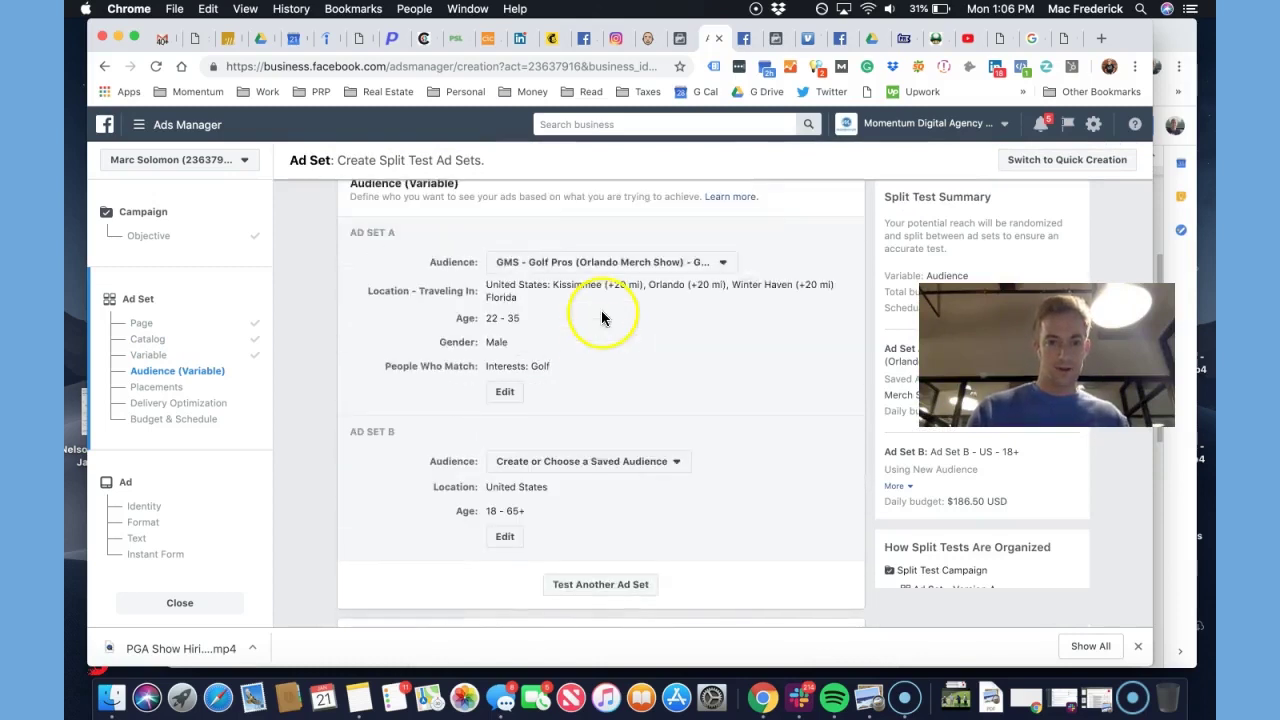
click(563, 463)
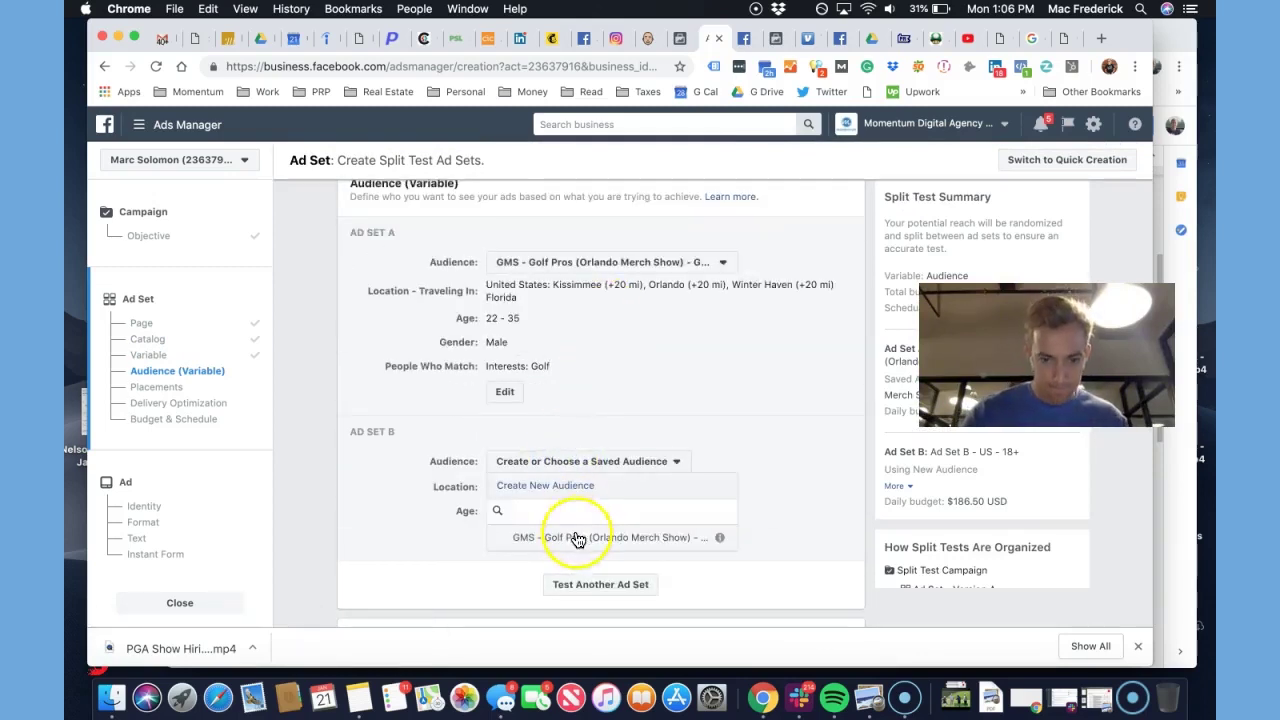
click(555, 487)
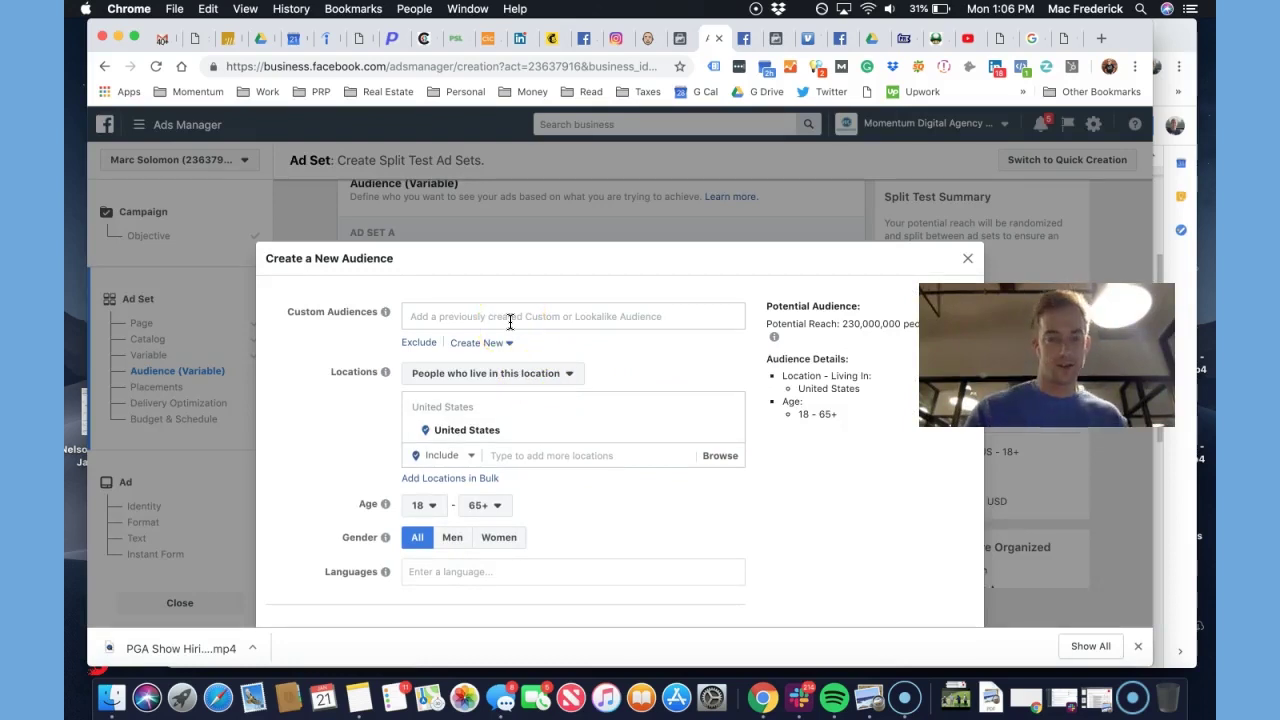
scroll(533, 341, down, 1)
scroll(533, 341, up, 1)
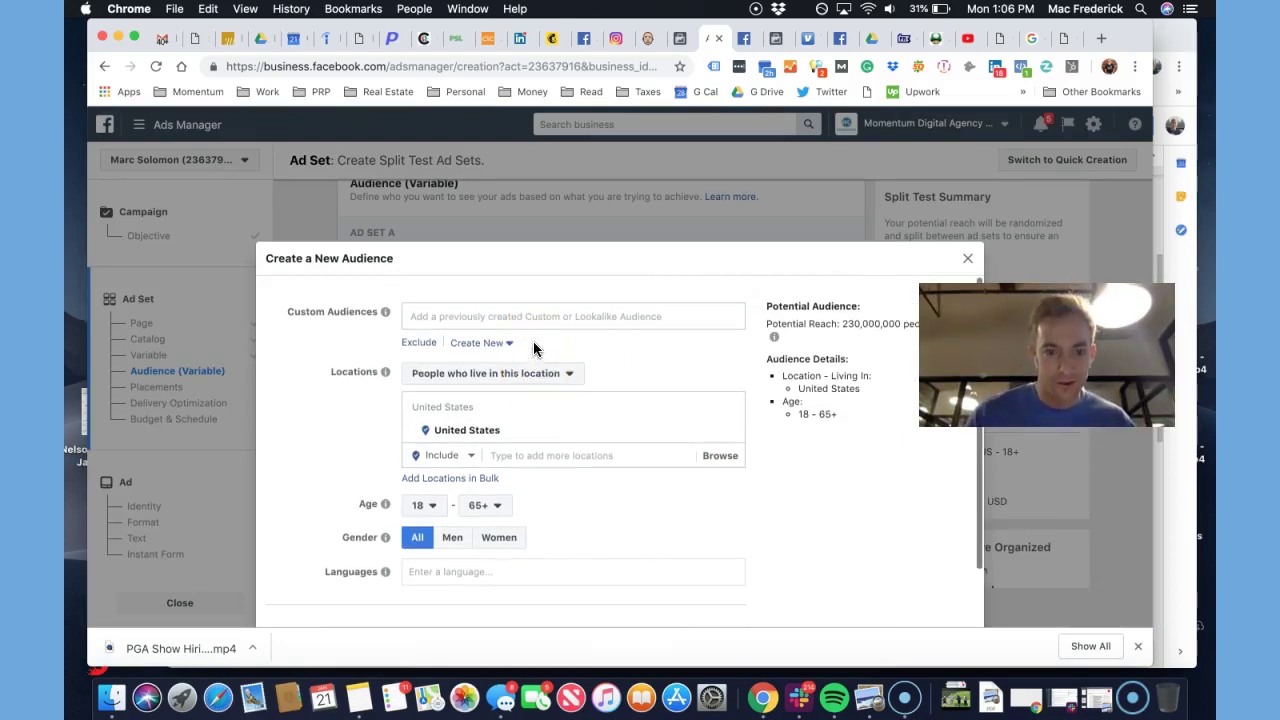
click(730, 434)
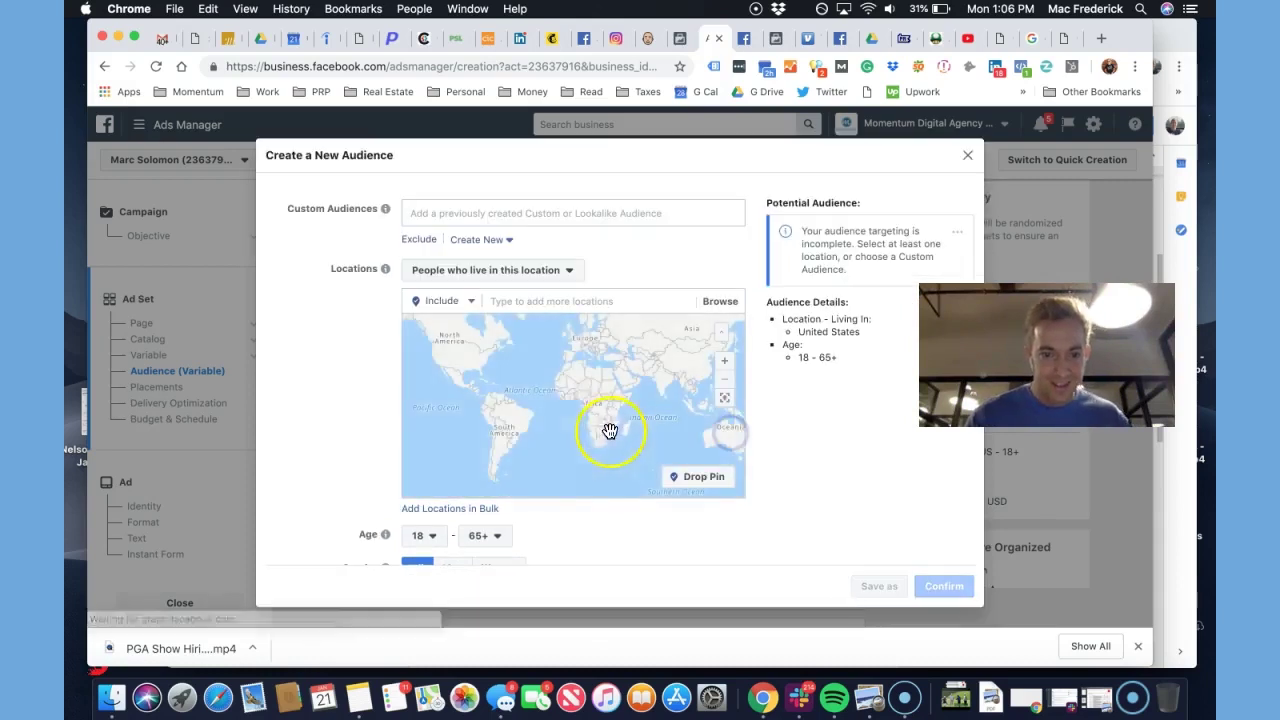
Add Orlando, Florida to the new audience's locations with a 20 mi radius
click(530, 300)
text(orla)
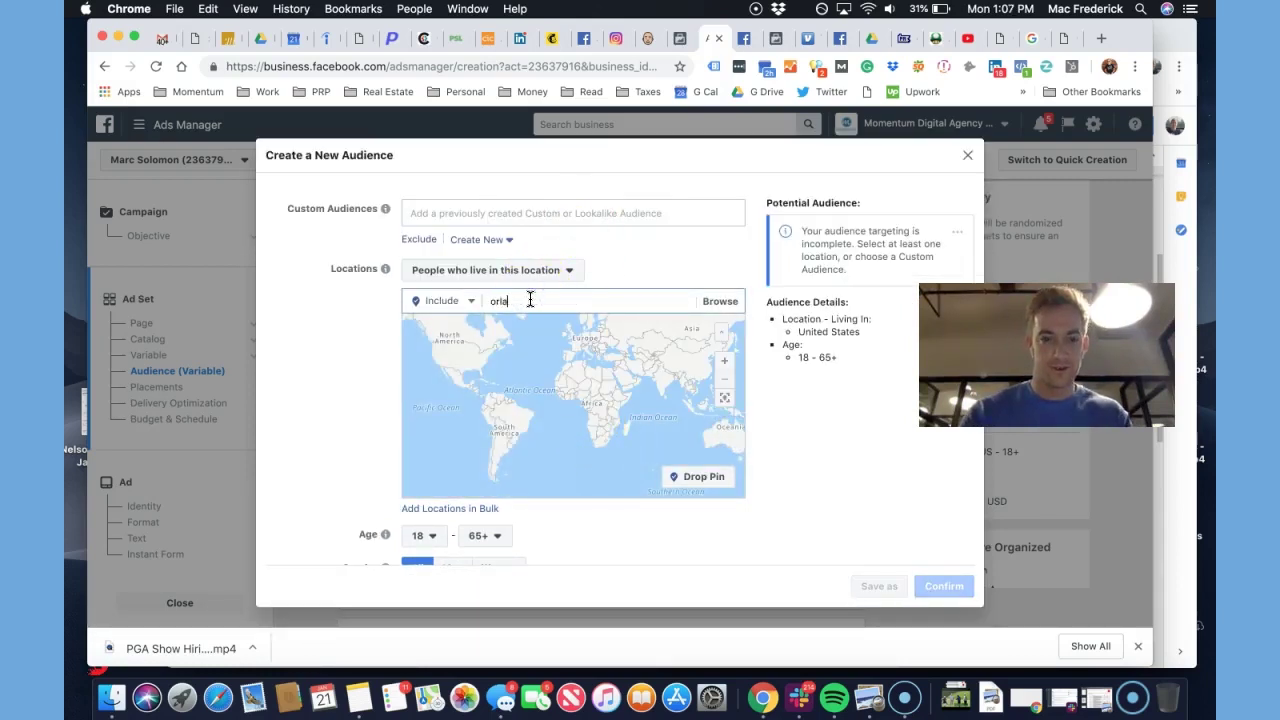
text(ndo)
click(563, 323)
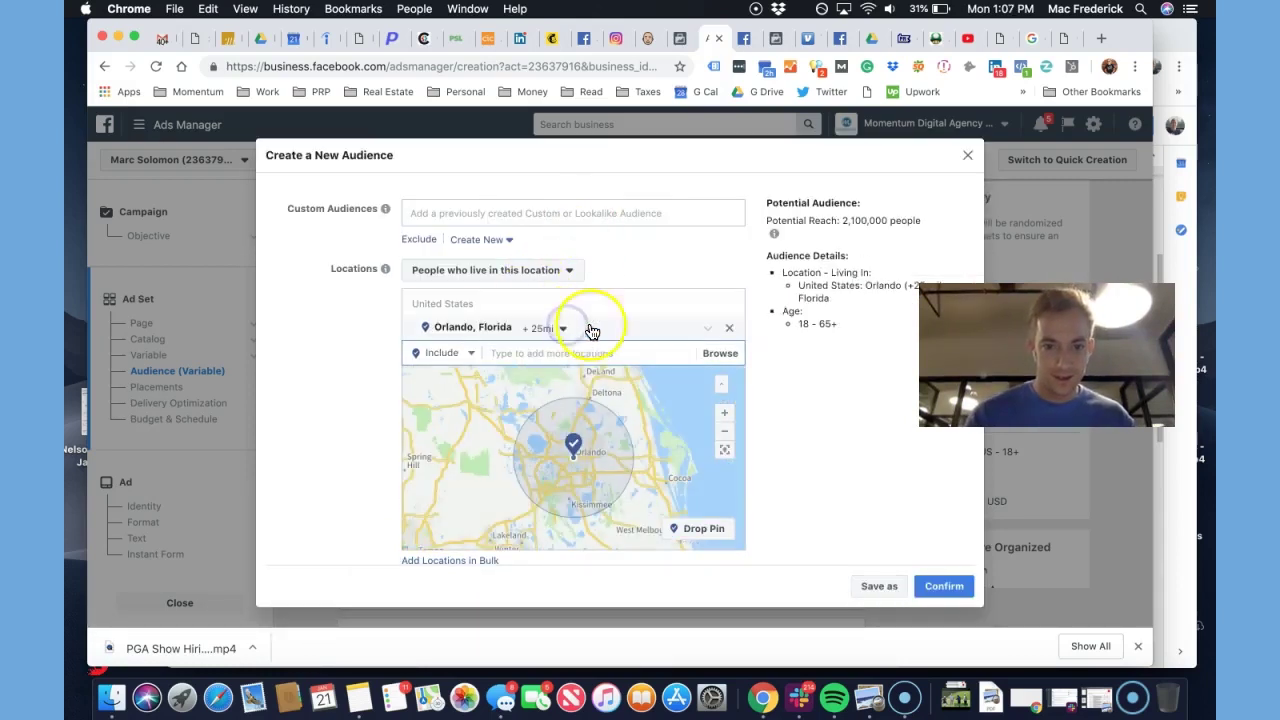
click(555, 329)
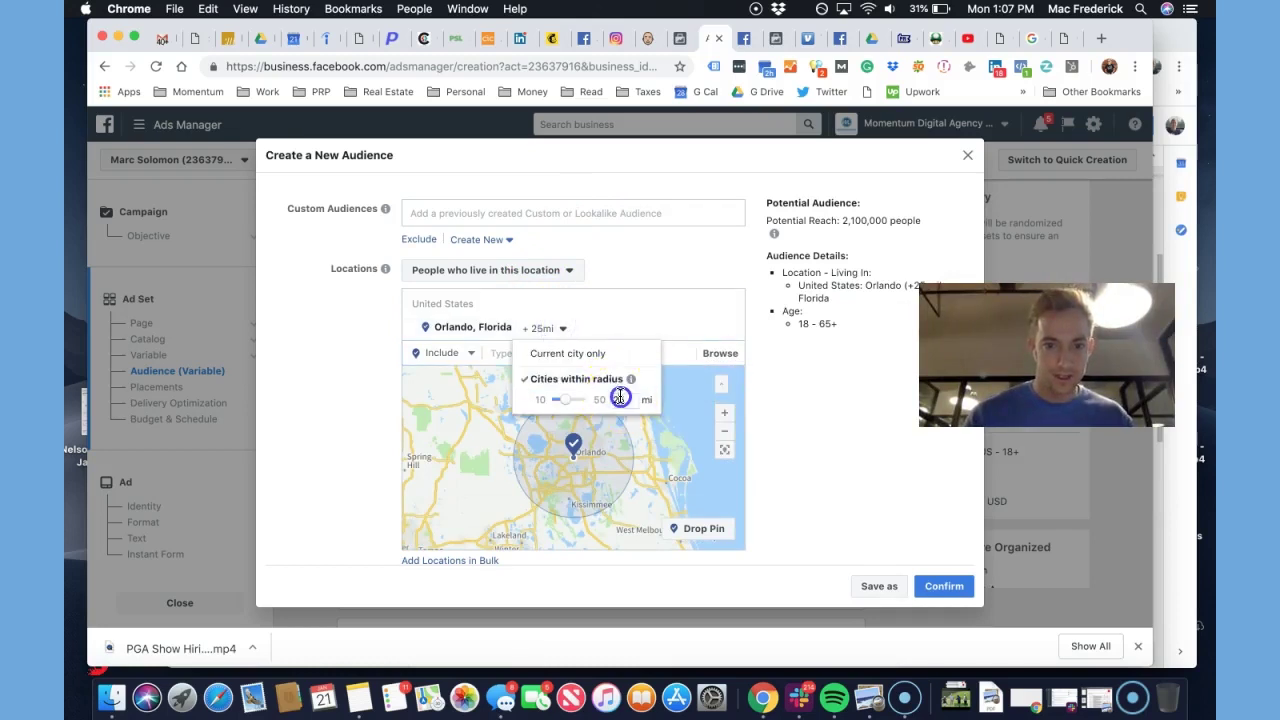
Add Kissimmee, Florida to the audience's locations with a 20 mi radius
click(562, 355)
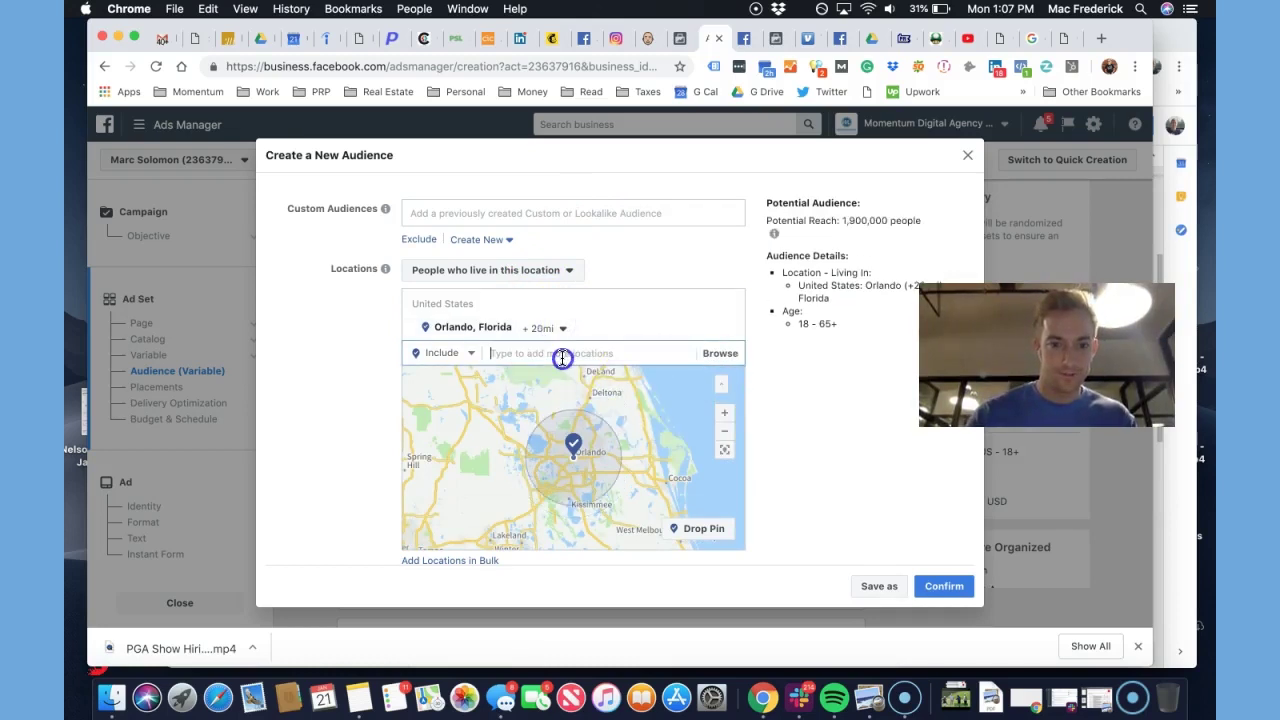
text(kissi)
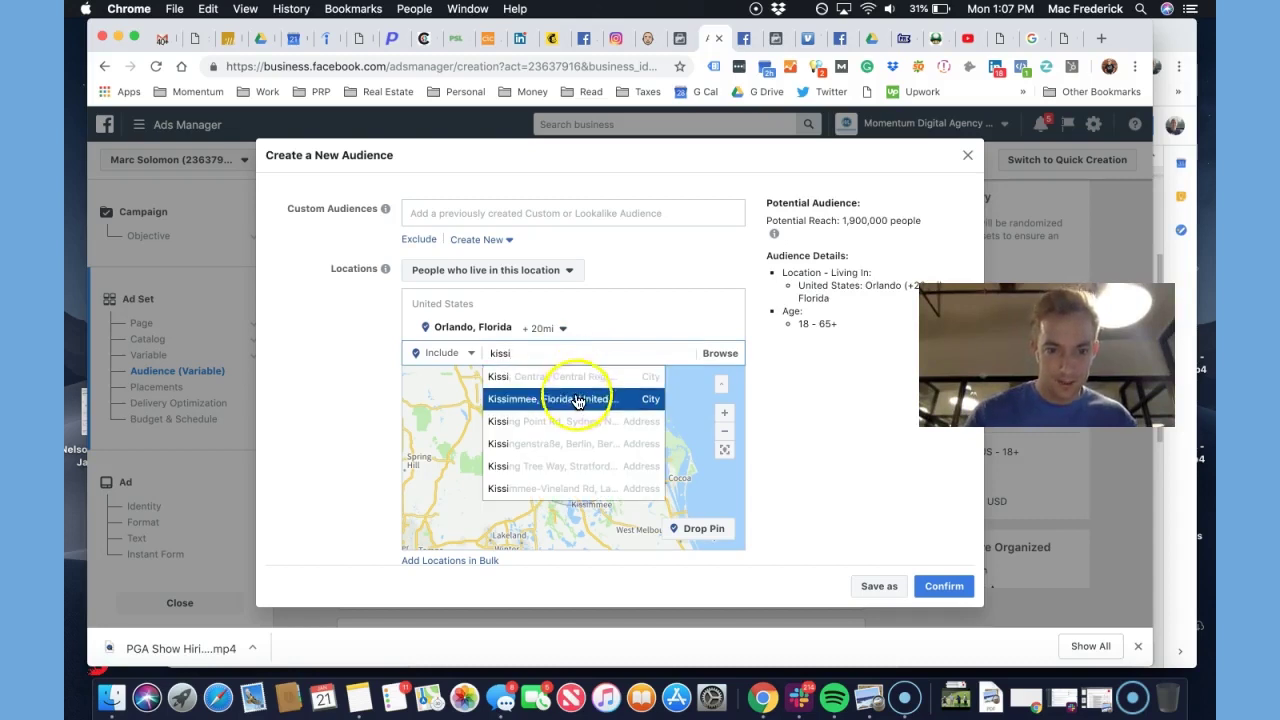
click(580, 397)
click(575, 328)
click(638, 400)
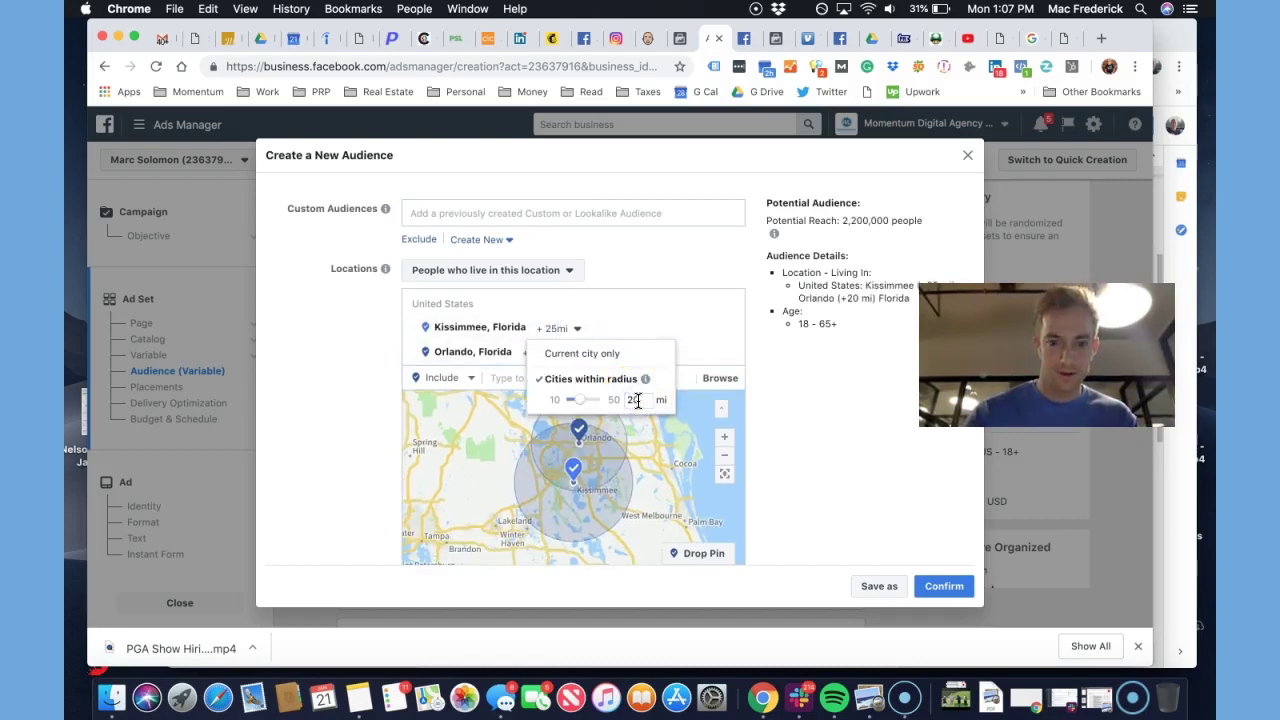
key(Return)
Add Winter Haven, Florida to the audience's locations with a 20 mi radius
click(551, 380)
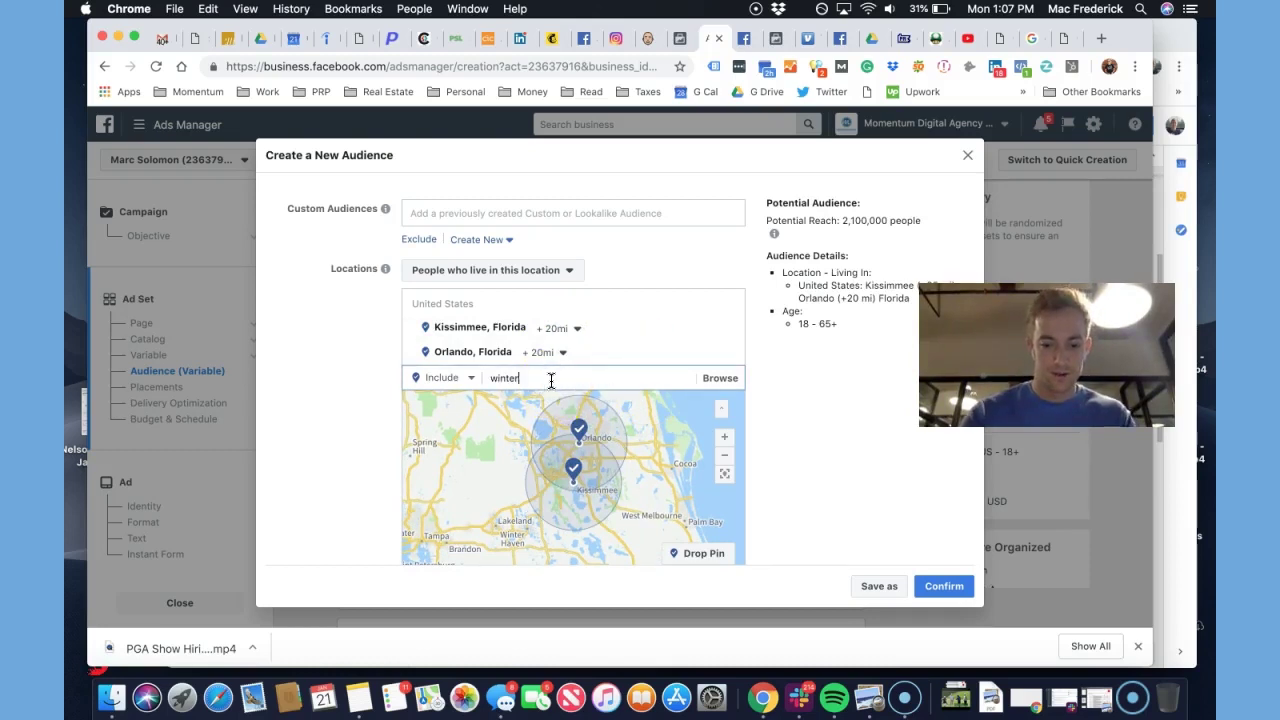
text(winter have)
click(580, 398)
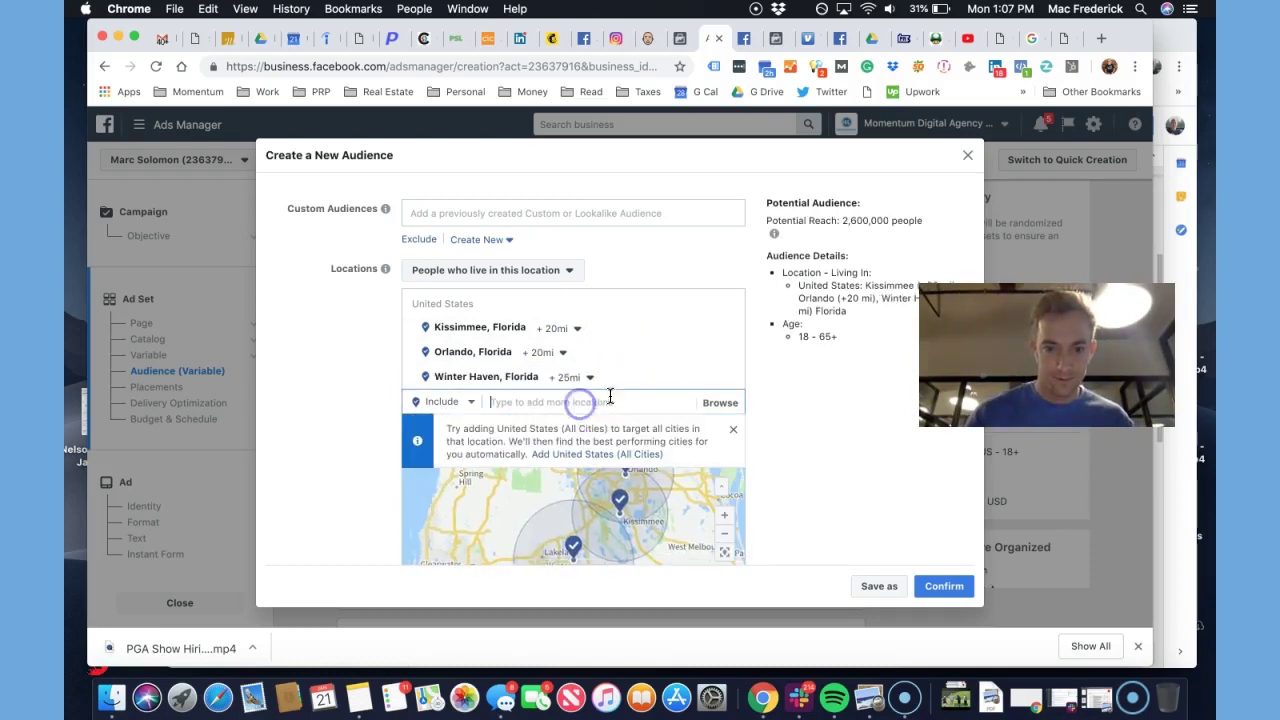
click(569, 376)
click(650, 448)
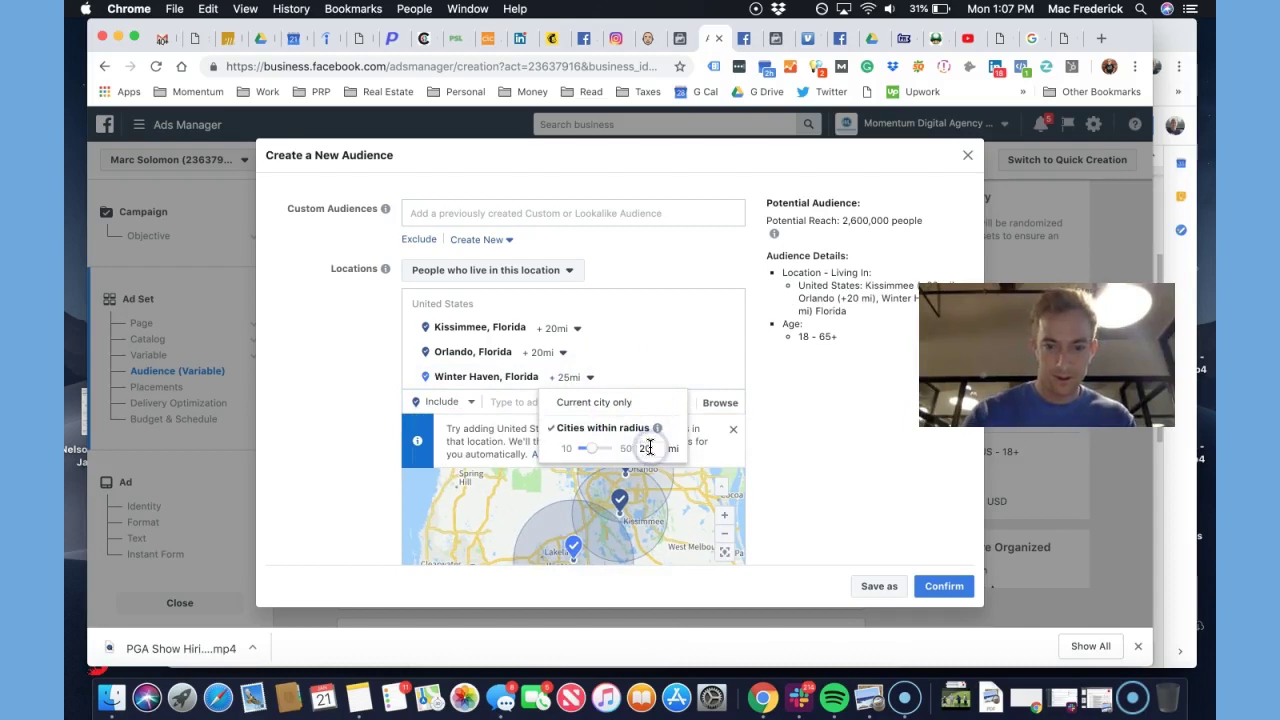
click(655, 445)
Set the location targeting type for the three Florida cities to People traveling in this location
scroll(746, 372, down, 2)
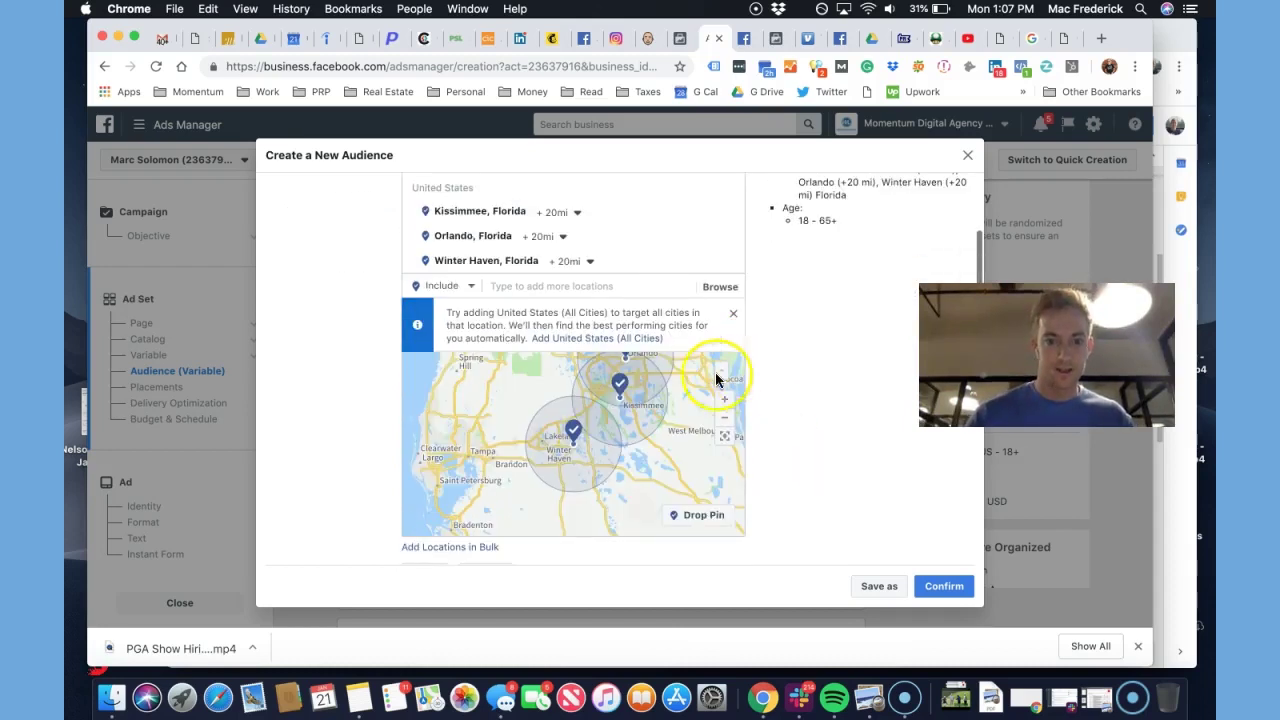
scroll(613, 400, down, 2)
click(792, 393)
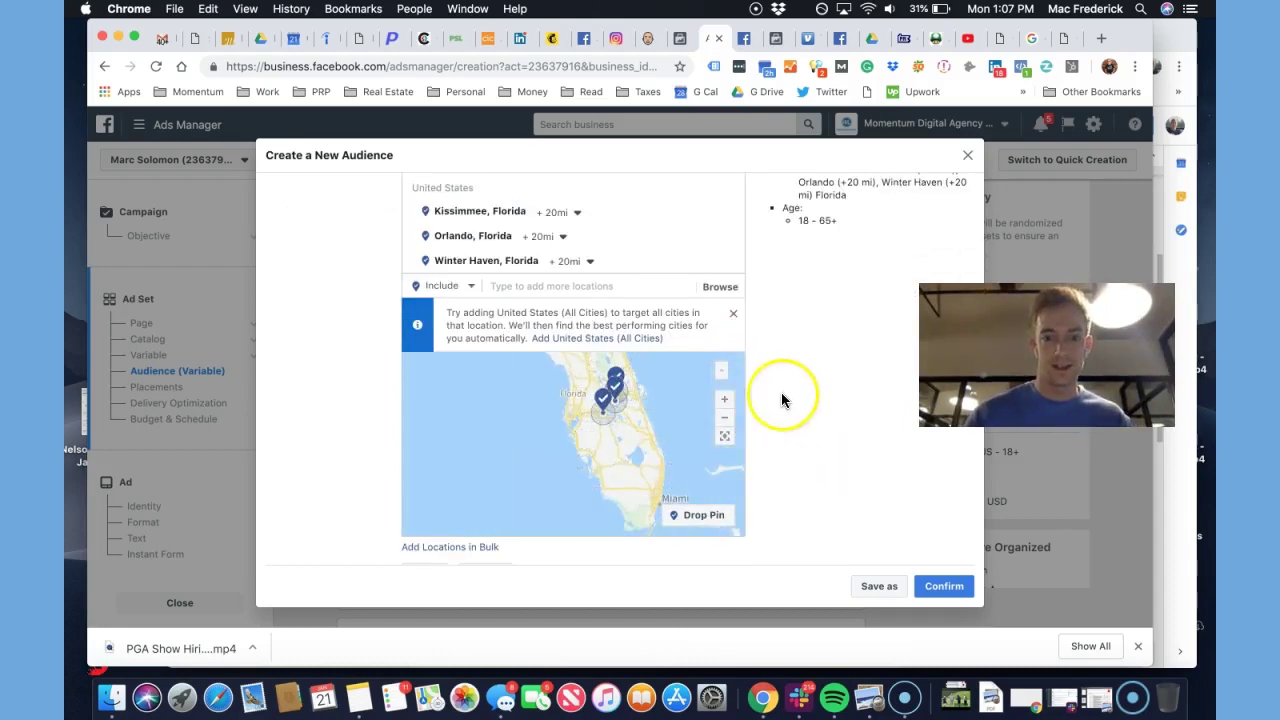
scroll(765, 388, up, 2)
scroll(765, 397, down, 1)
click(530, 204)
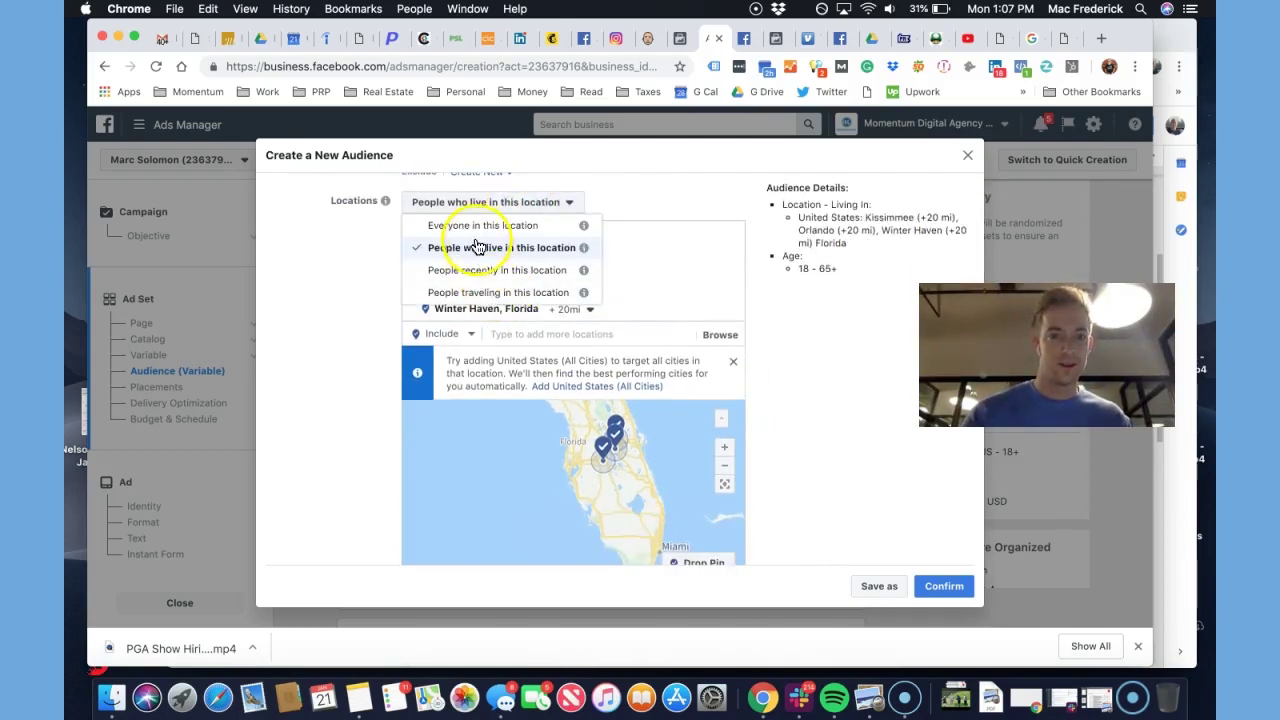
click(482, 291)
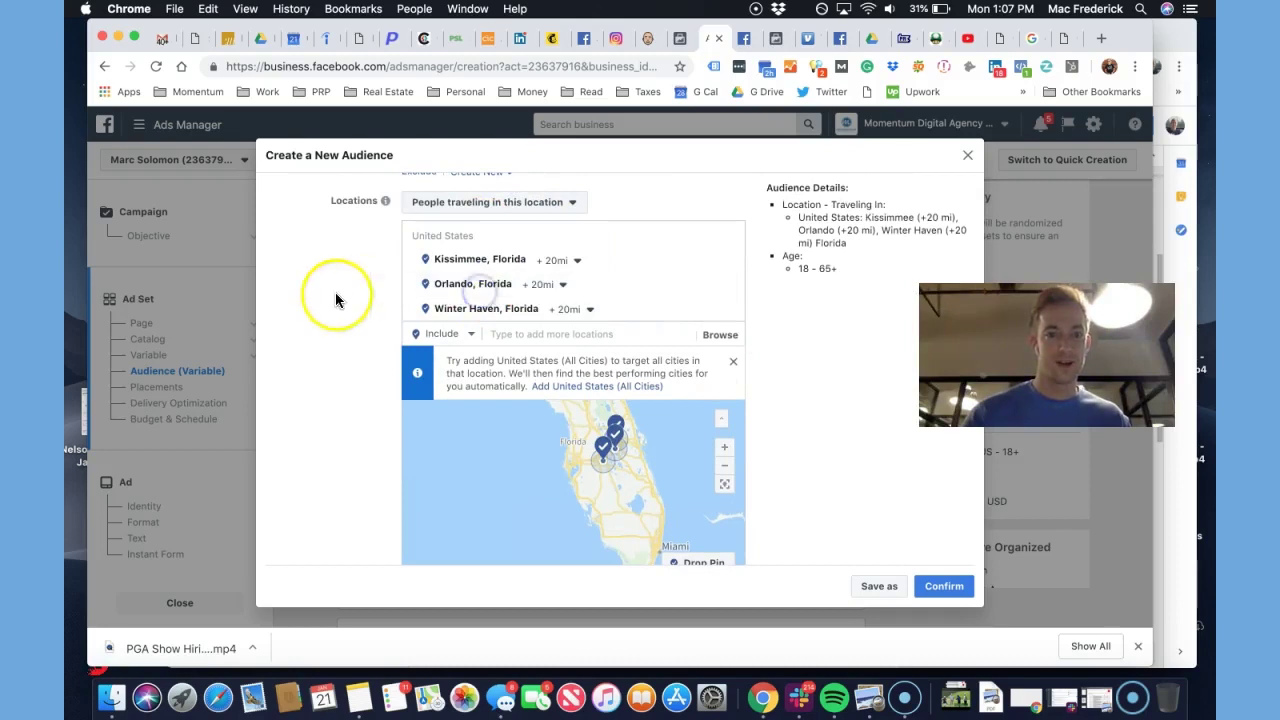
Set the new audience's age range to 22 - 35
scroll(335, 292, up, 1)
scroll(334, 300, down, 5)
click(421, 273)
scroll(437, 409, down, 2)
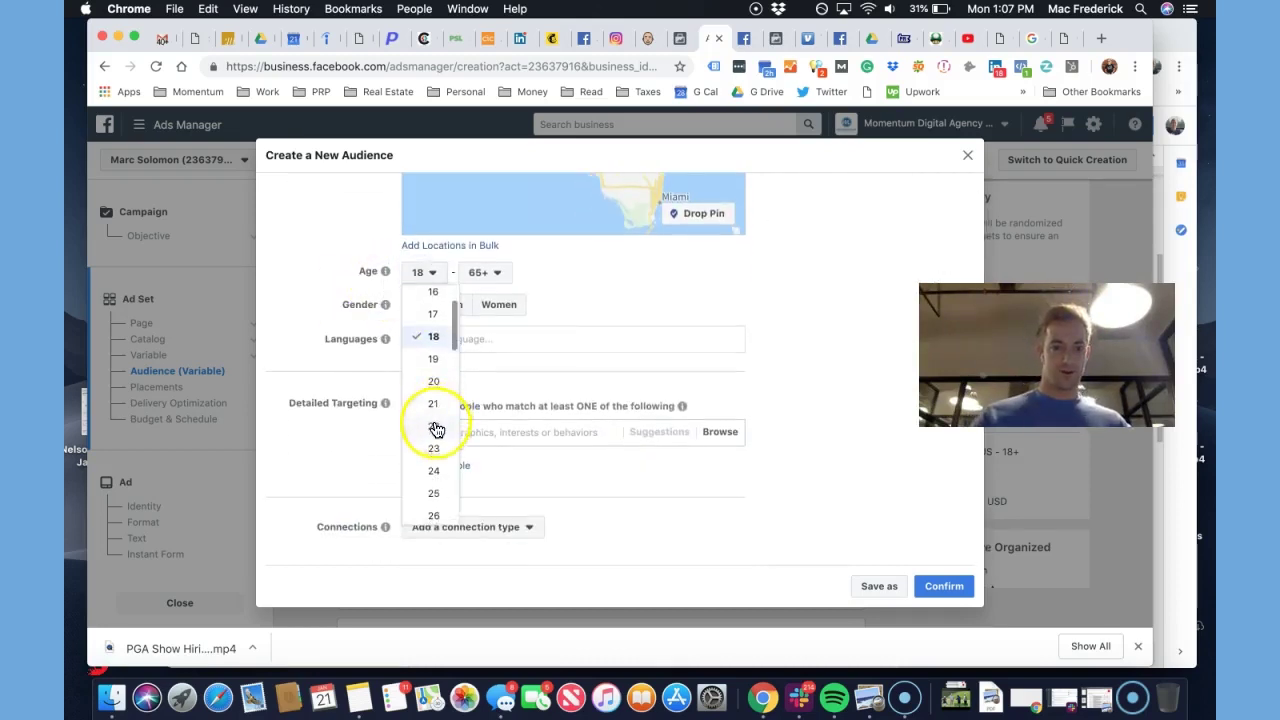
click(437, 425)
click(484, 284)
scroll(491, 334, up, 3)
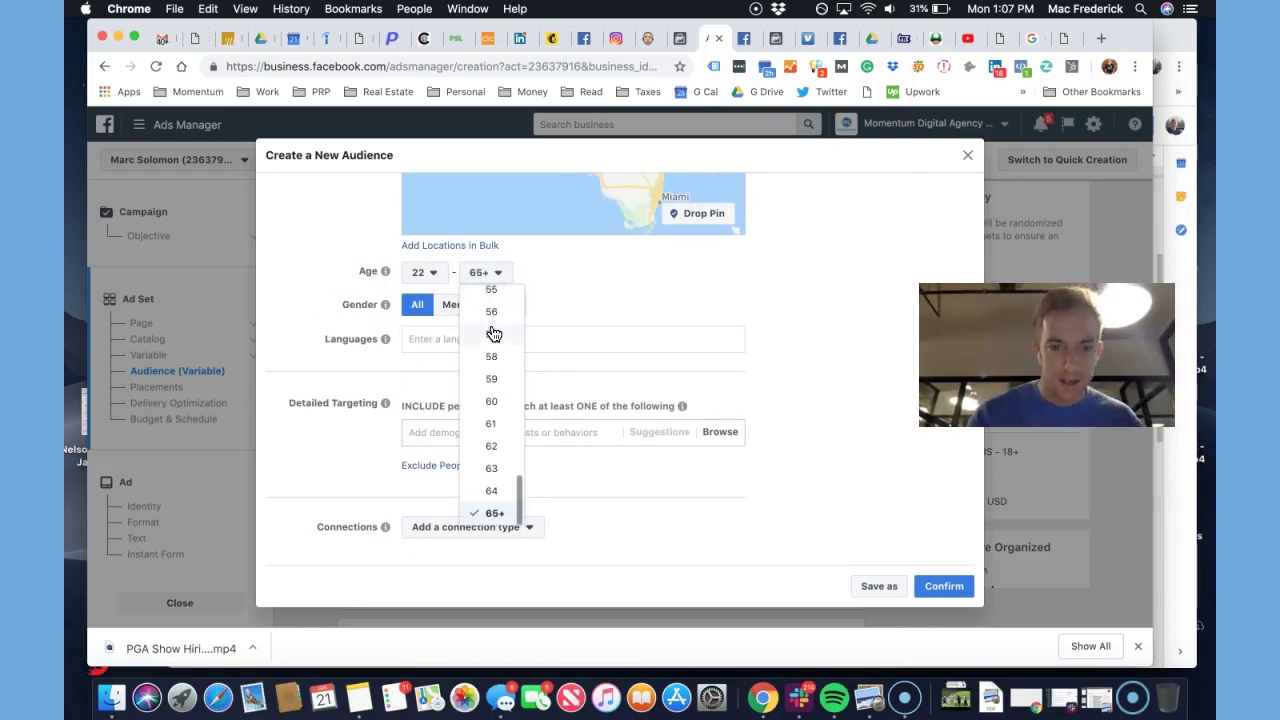
scroll(493, 332, up, 3)
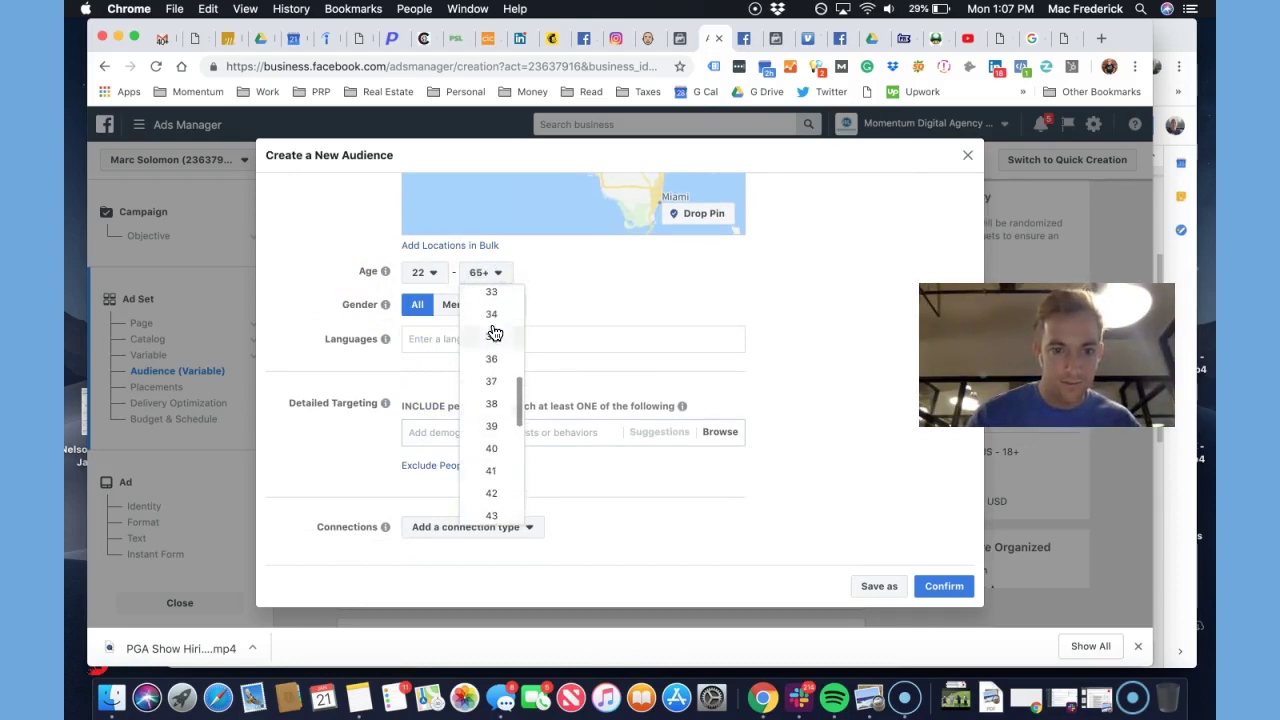
click(495, 336)
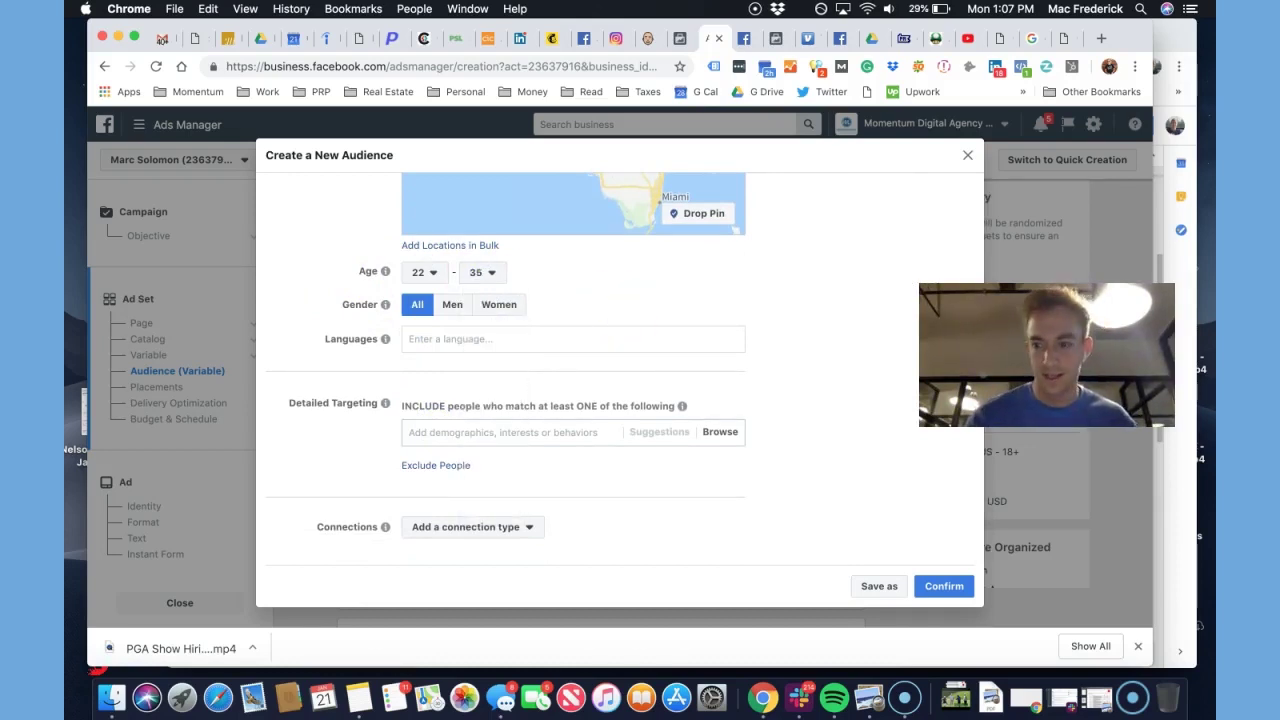
Switch to the call notes in Google Docs and, under Facebook Targeting, nest Schools below Geo and add the sub-item Instructors
click(1175, 460)
scroll(540, 312, up, 2)
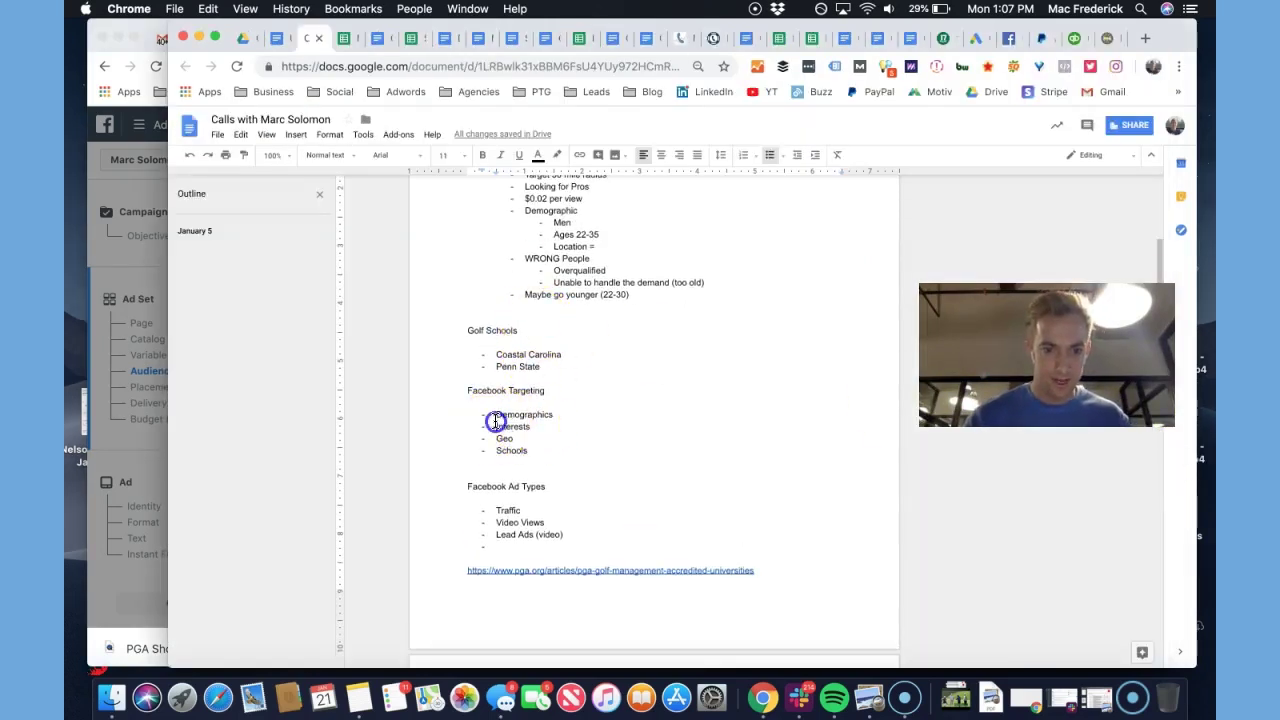
click(540, 449)
click(498, 451)
key(Tab)
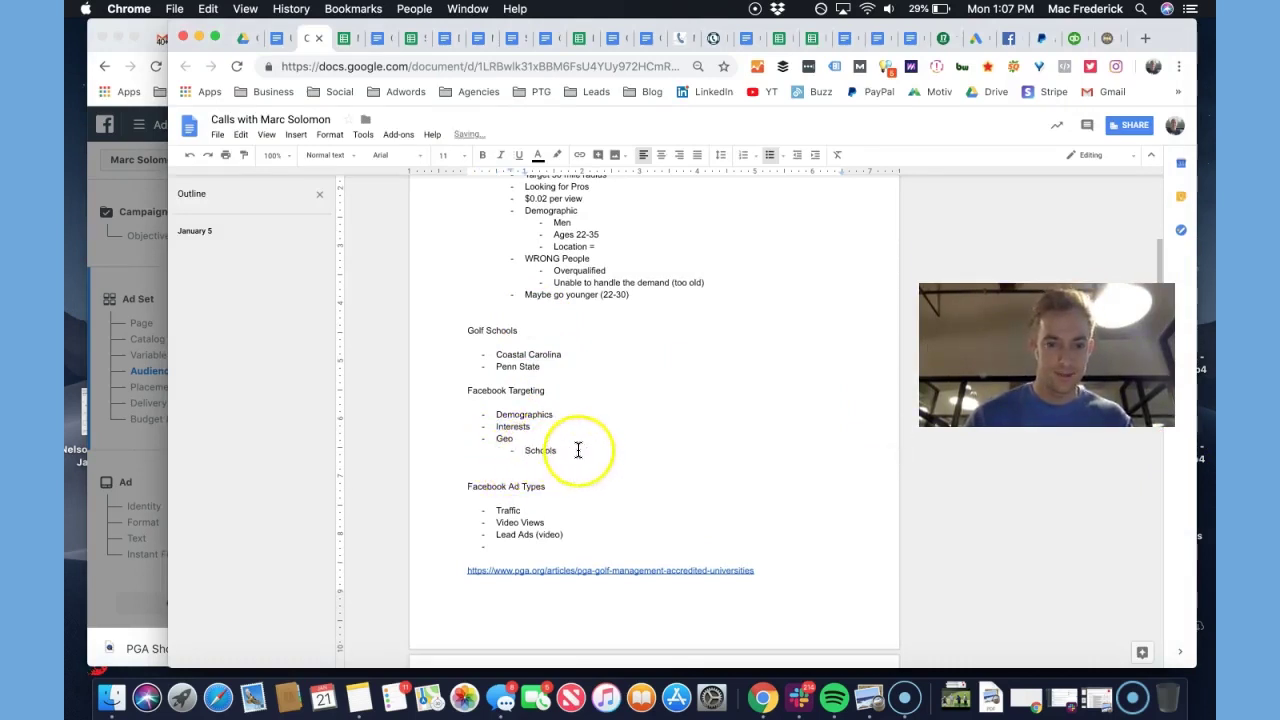
key(Return)
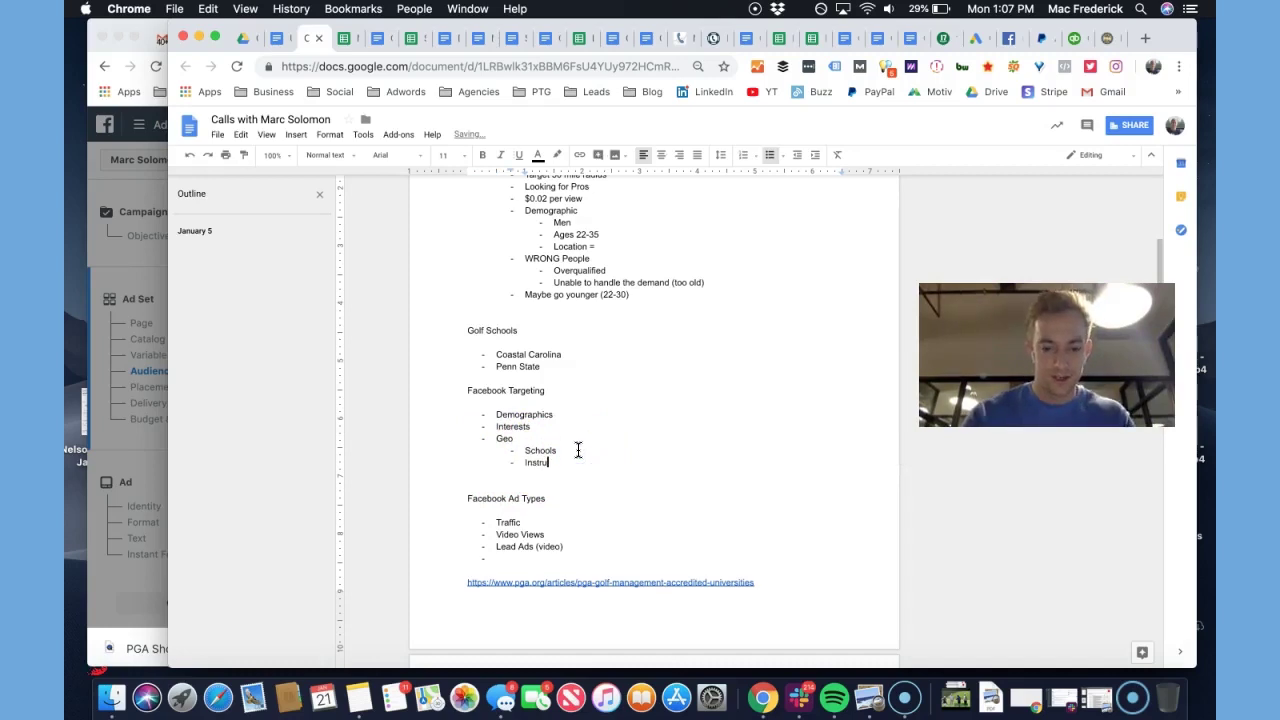
key(Return)
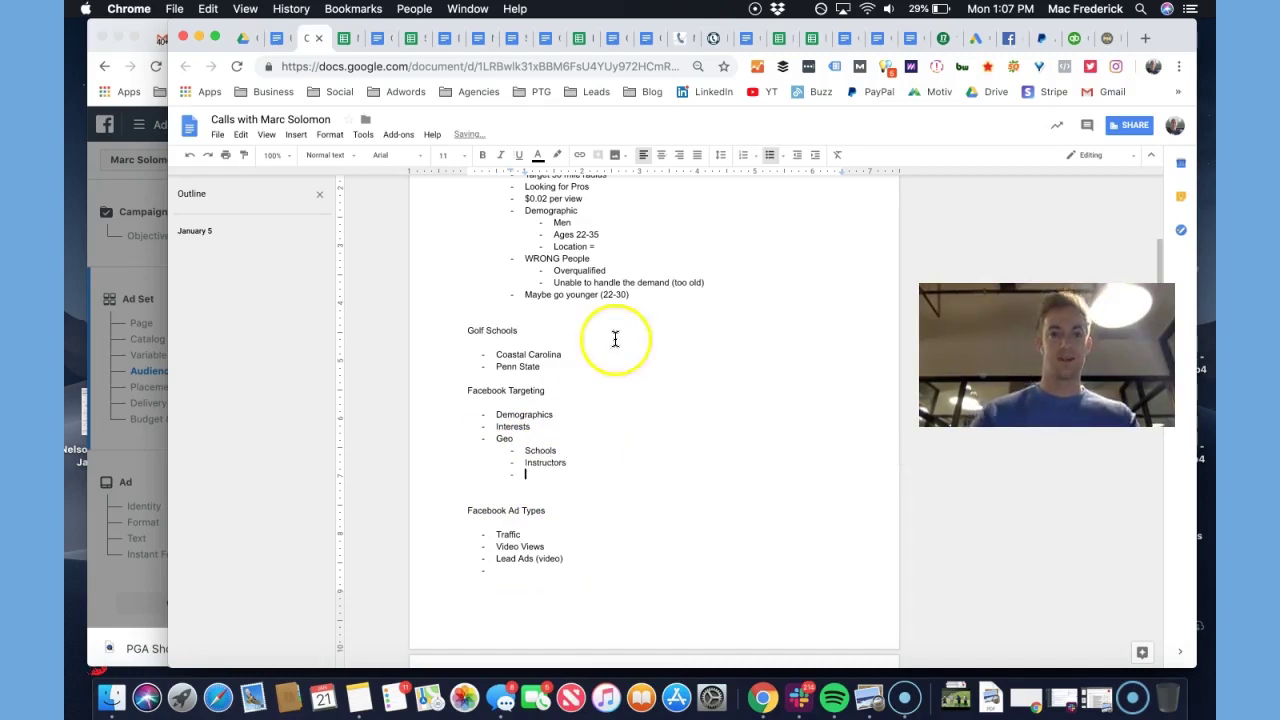
Switch back to Ads Manager and include Golf instruction in the audience's detailed targeting as both an interest and a job title
key(ctrl+Up)
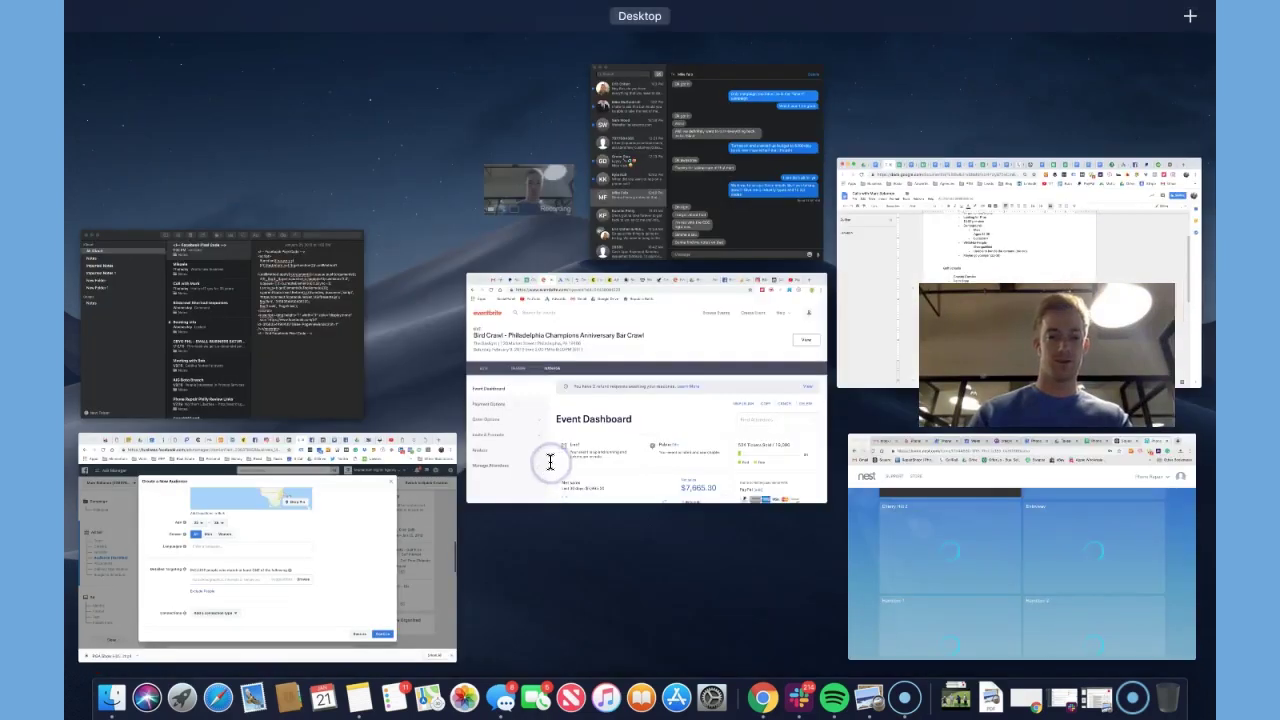
click(549, 457)
click(478, 434)
text(golf ins)
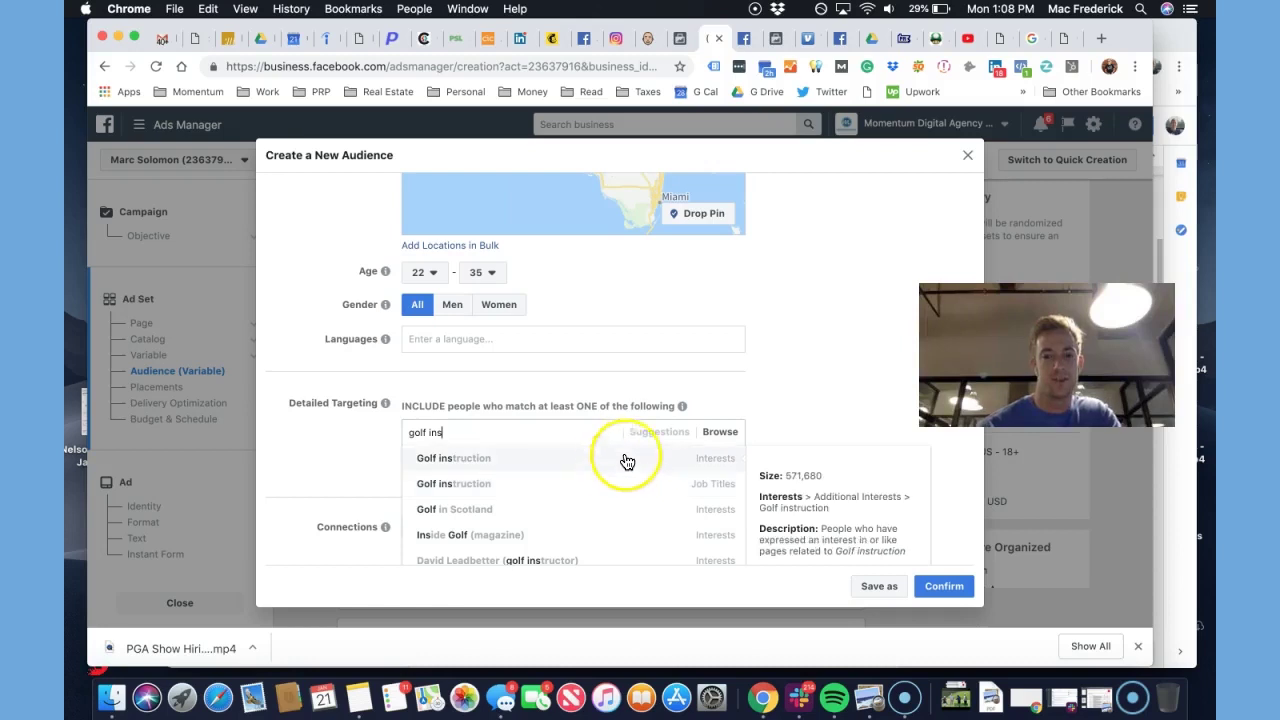
click(700, 461)
click(509, 491)
text(golf)
click(528, 493)
text(instr)
click(509, 519)
scroll(795, 436, down, 2)
click(335, 405)
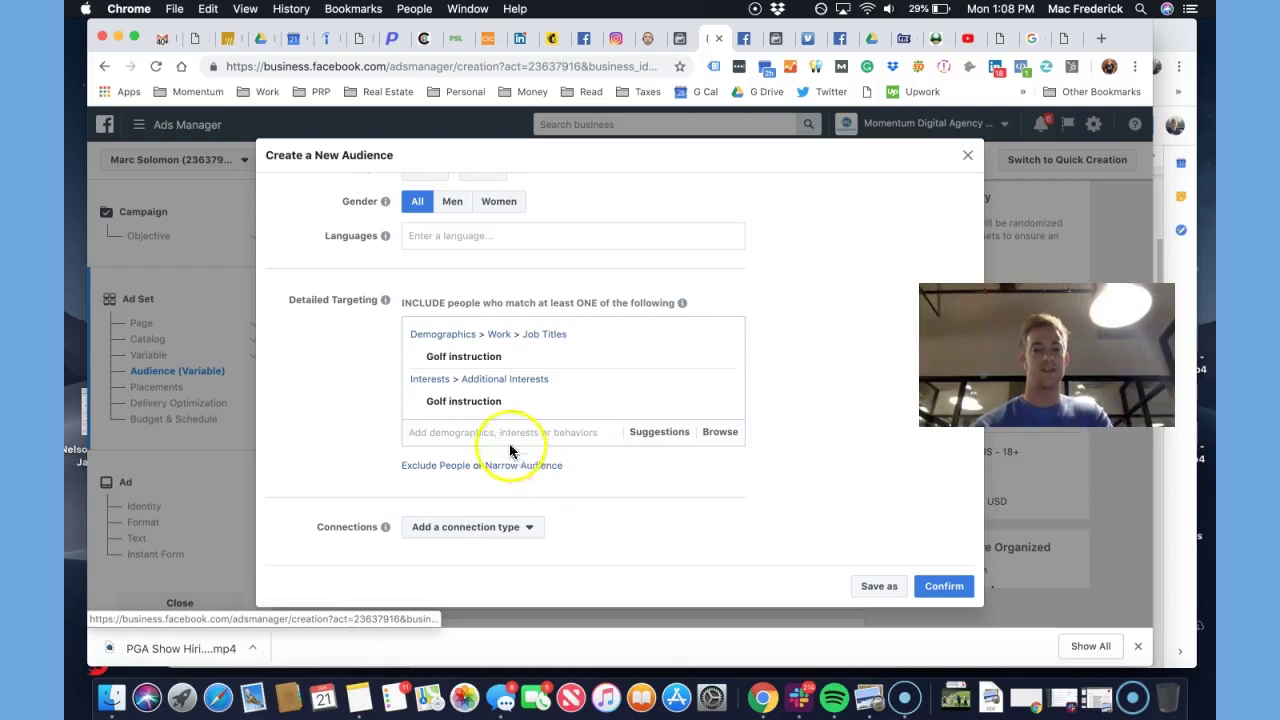
Set the new audience's gender to Men and check the potential reach
mouse_move(518, 360)
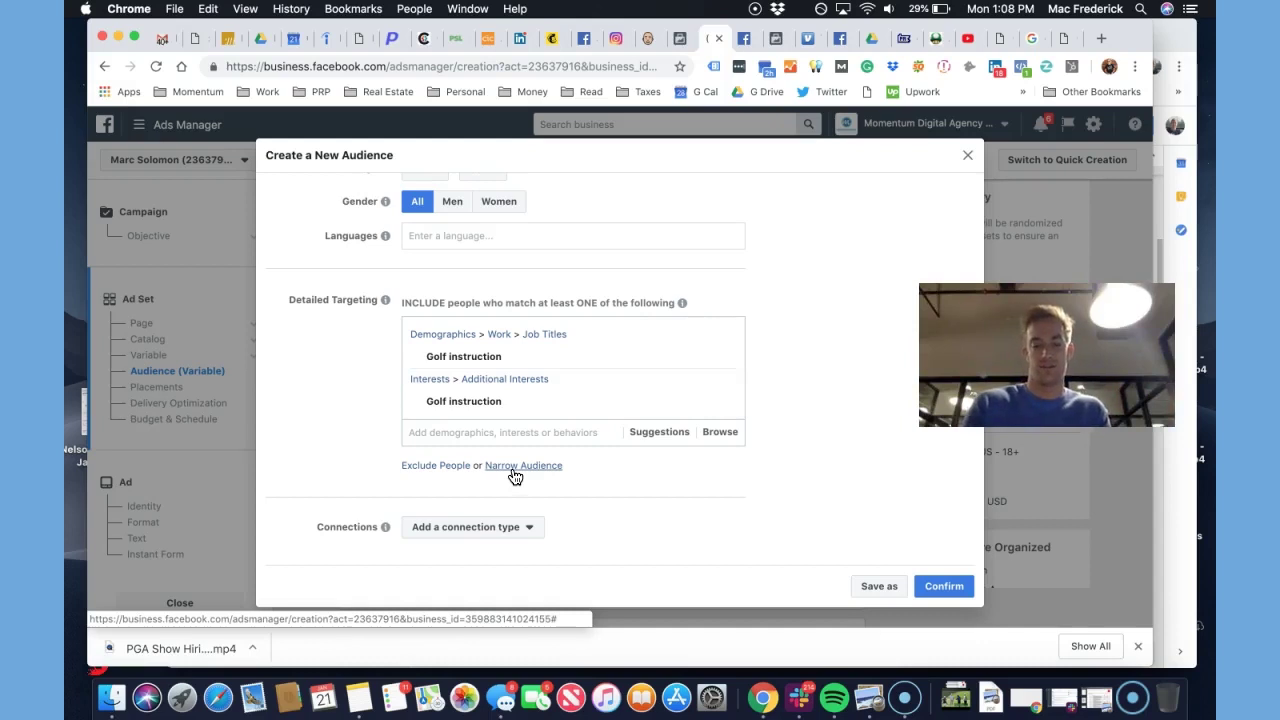
click(486, 432)
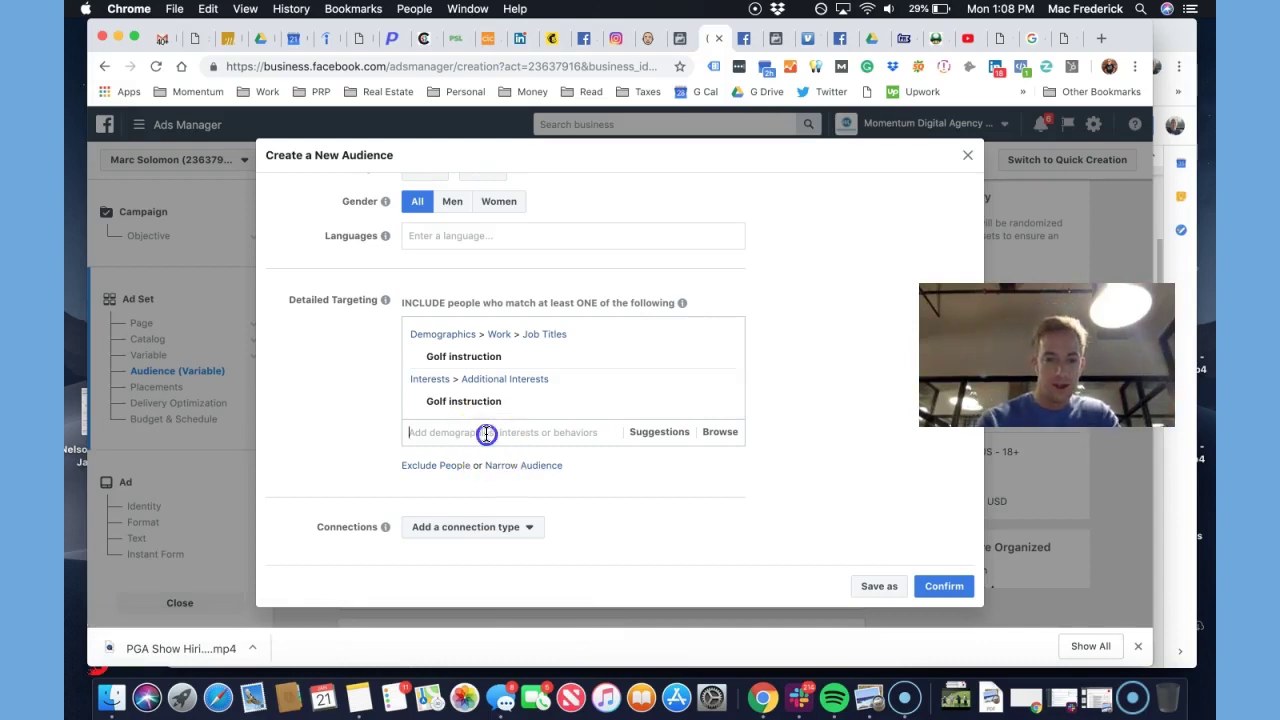
click(358, 436)
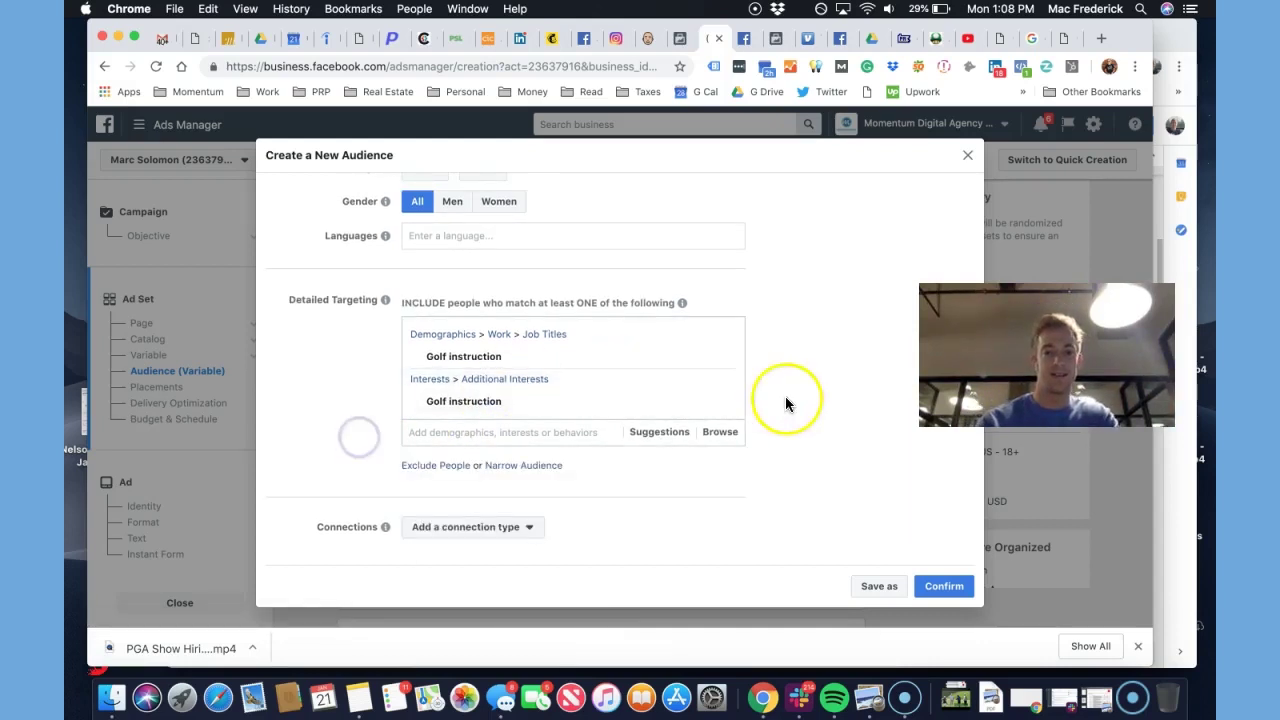
scroll(586, 314, up, 5)
scroll(586, 314, down, 4)
click(449, 275)
scroll(674, 306, up, 5)
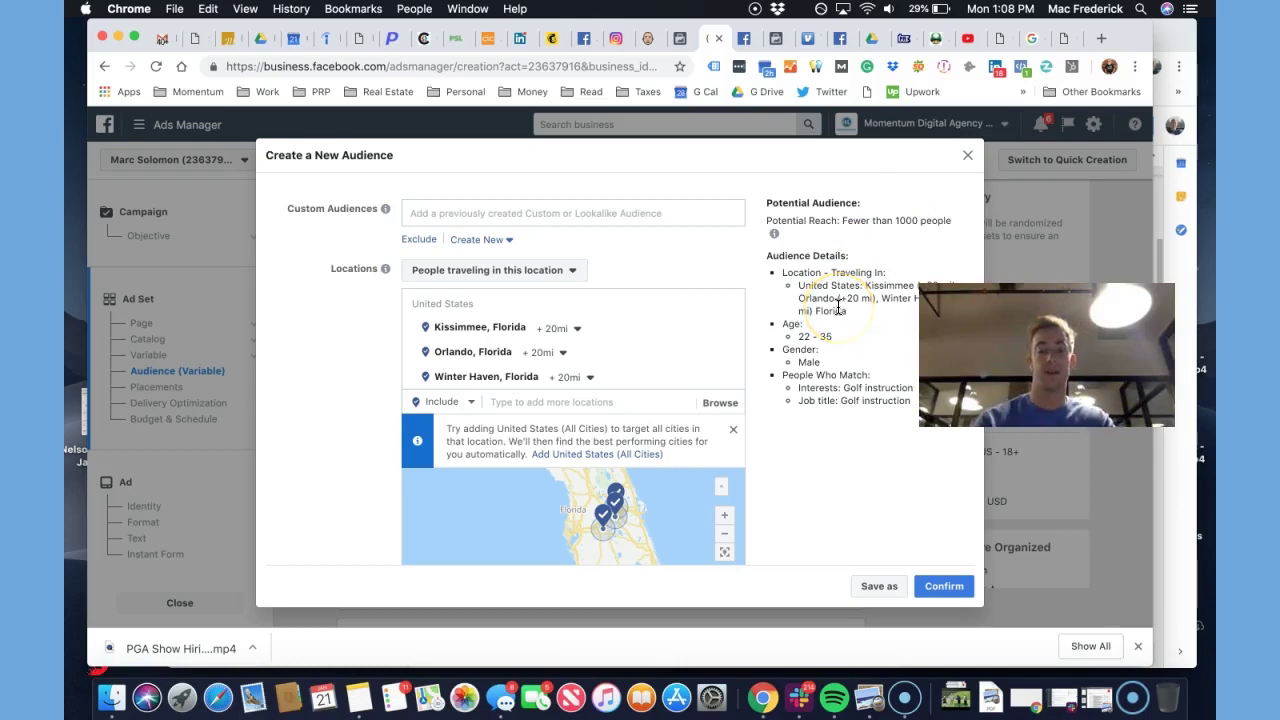
Search detailed targeting for professional golf and include the interest assistant golf professional
scroll(838, 306, down, 6)
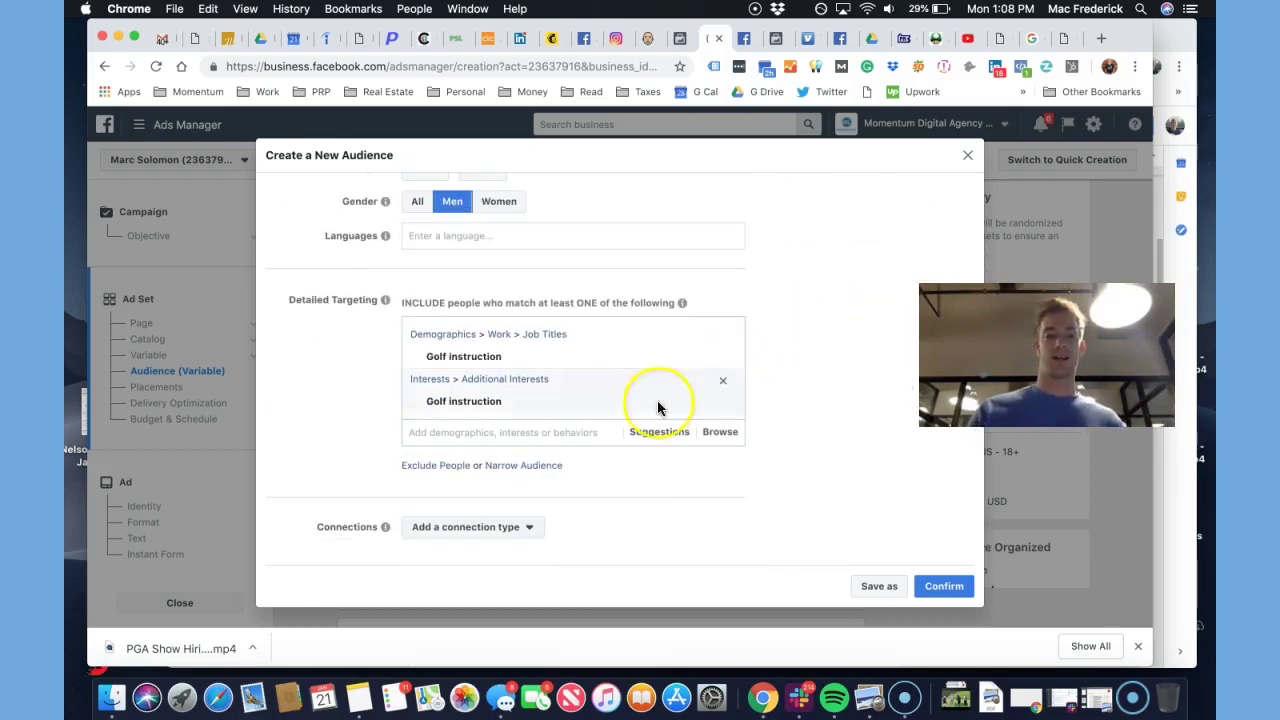
click(551, 434)
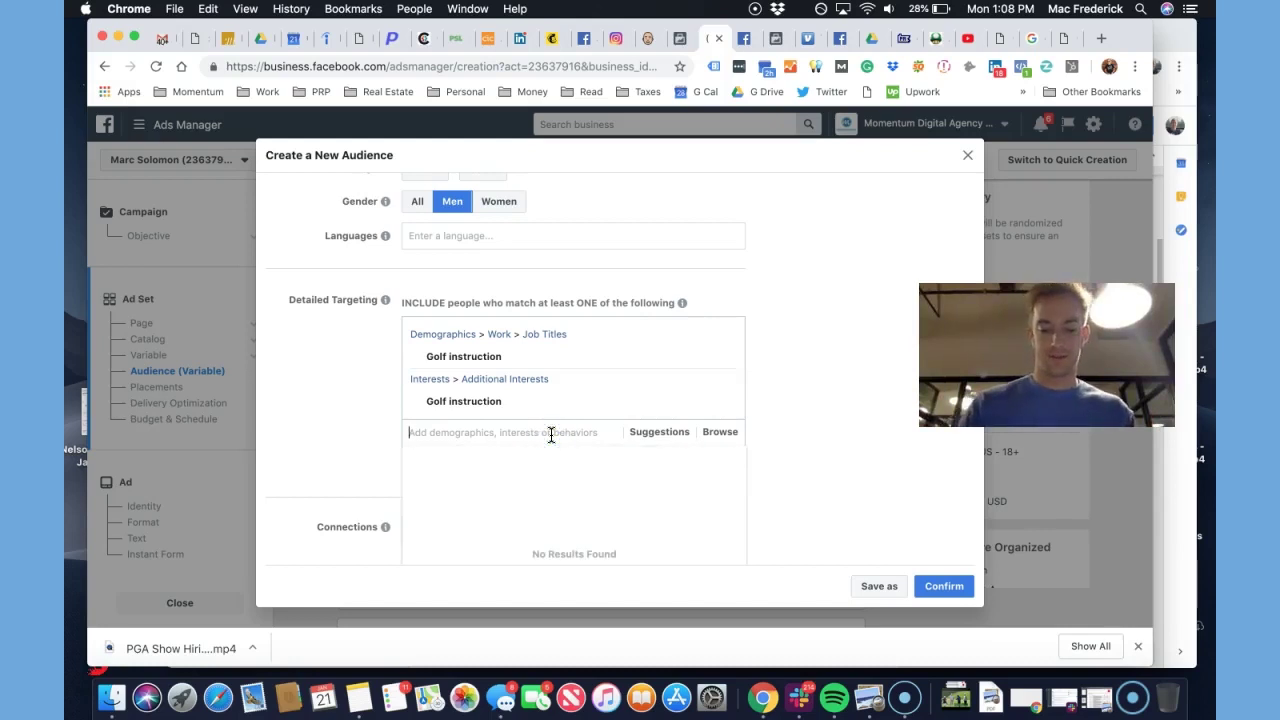
text(professional golf)
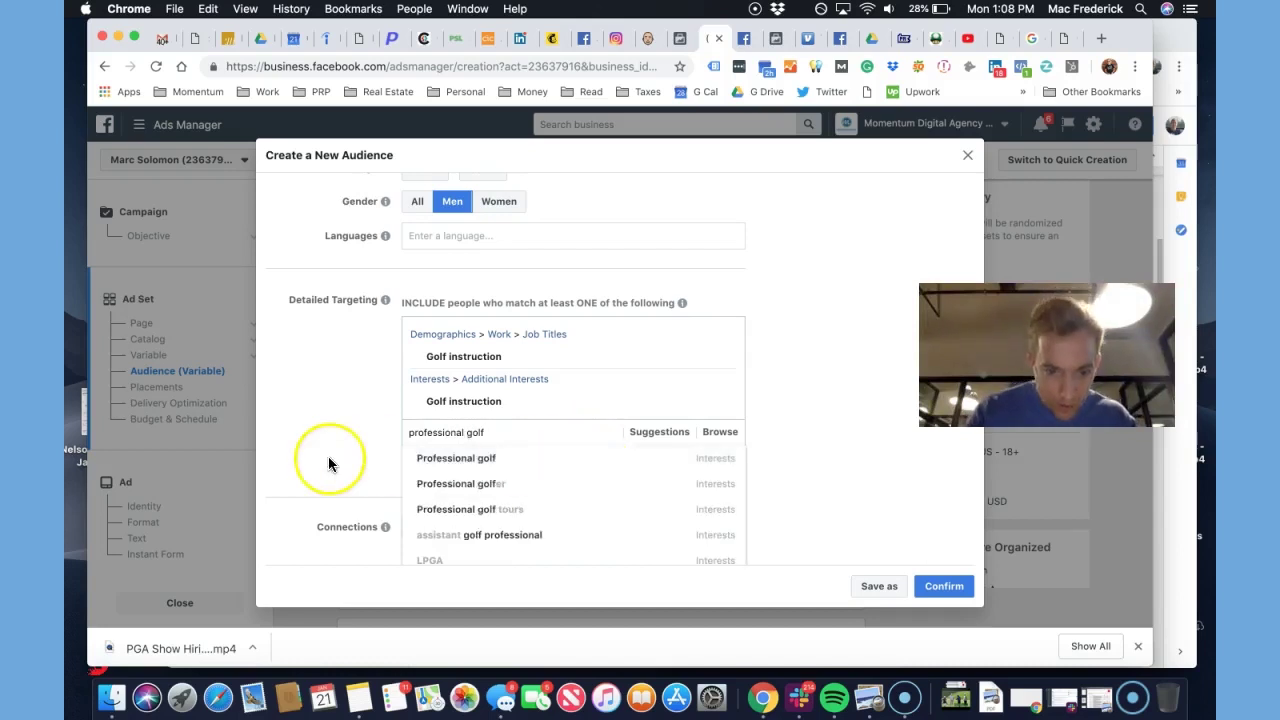
scroll(328, 456, down, 3)
mouse_move(463, 436)
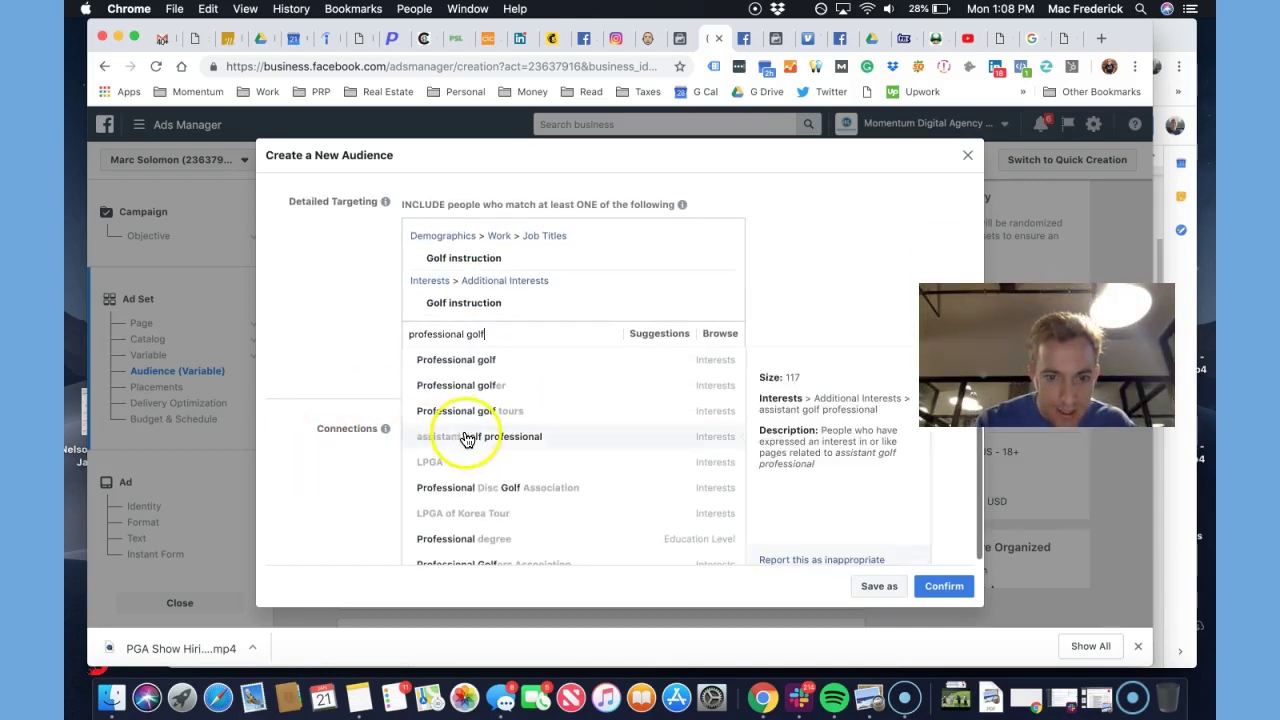
click(514, 434)
Search for professional golf again and include the interest Professional Golfers' Association of America
click(453, 358)
text(professi)
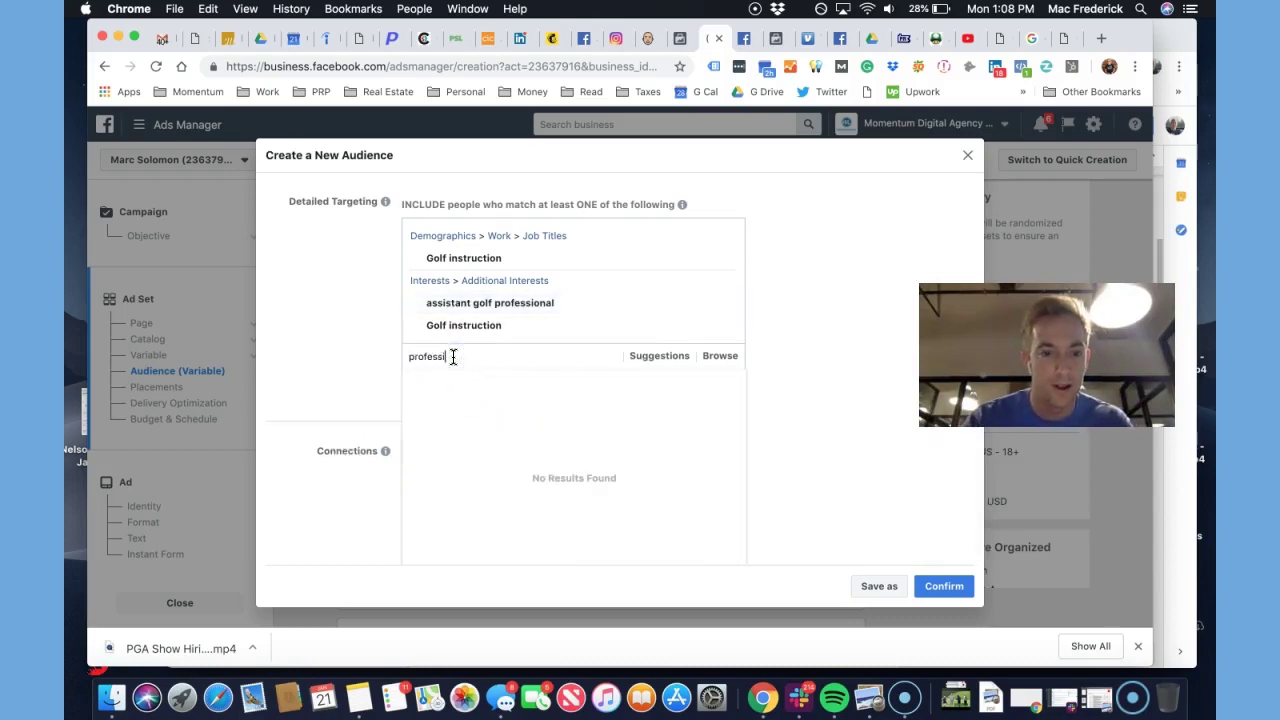
text(onal golf)
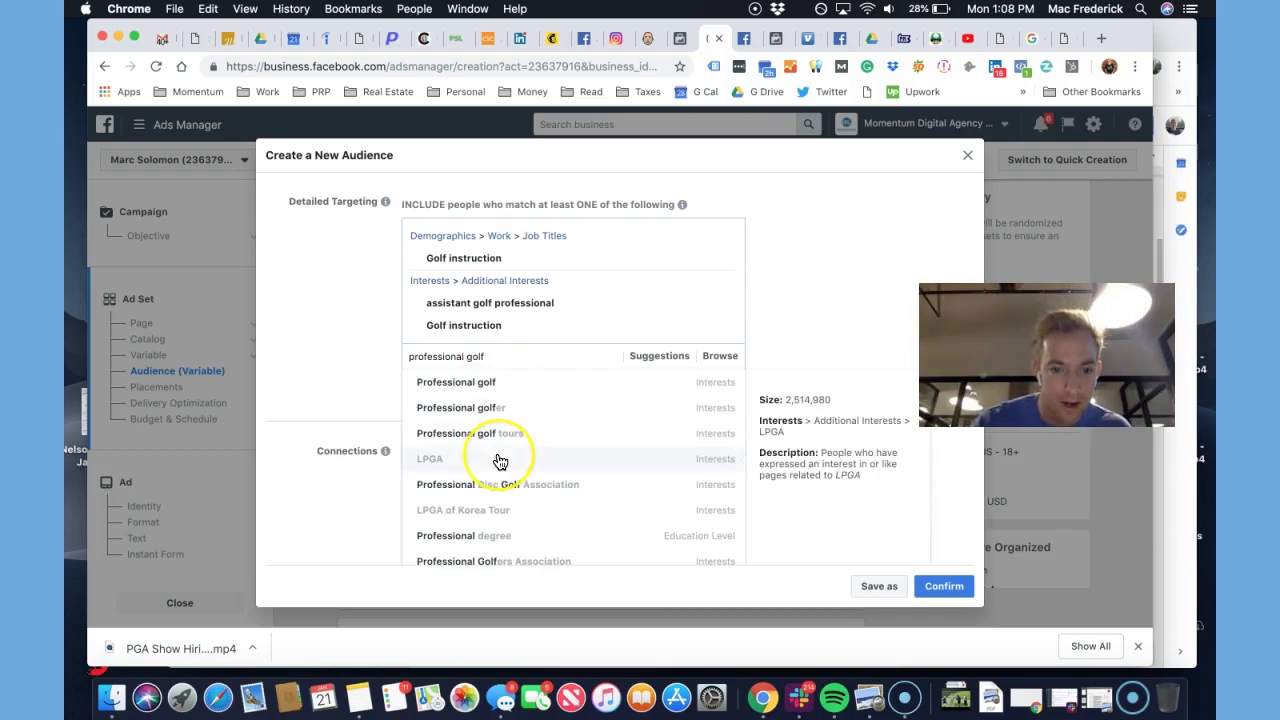
scroll(494, 457, down, 1)
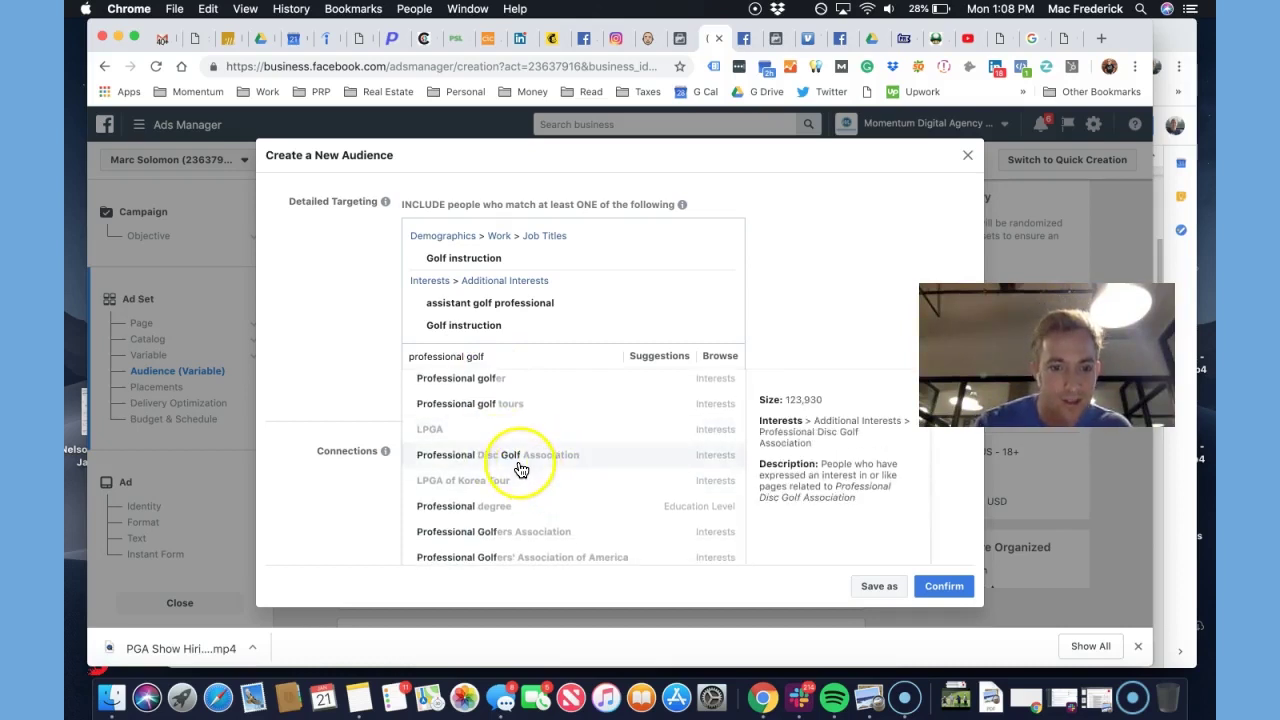
scroll(548, 475, down, 1)
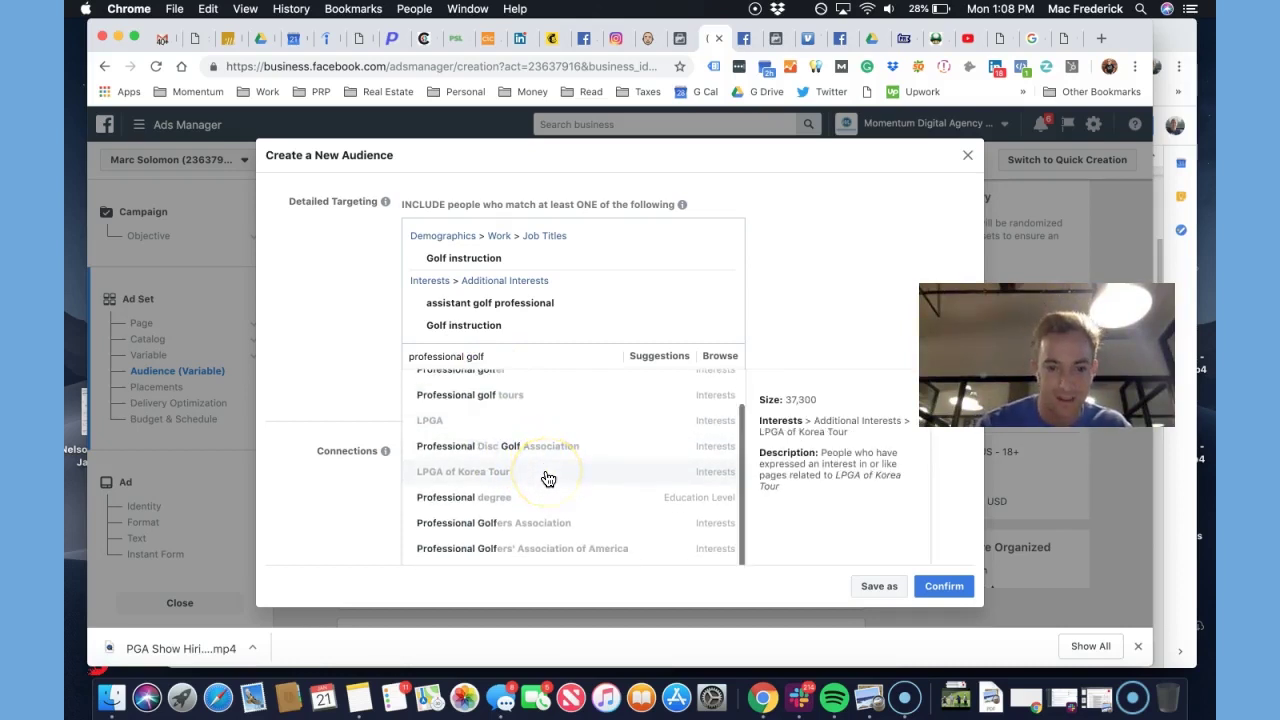
click(558, 551)
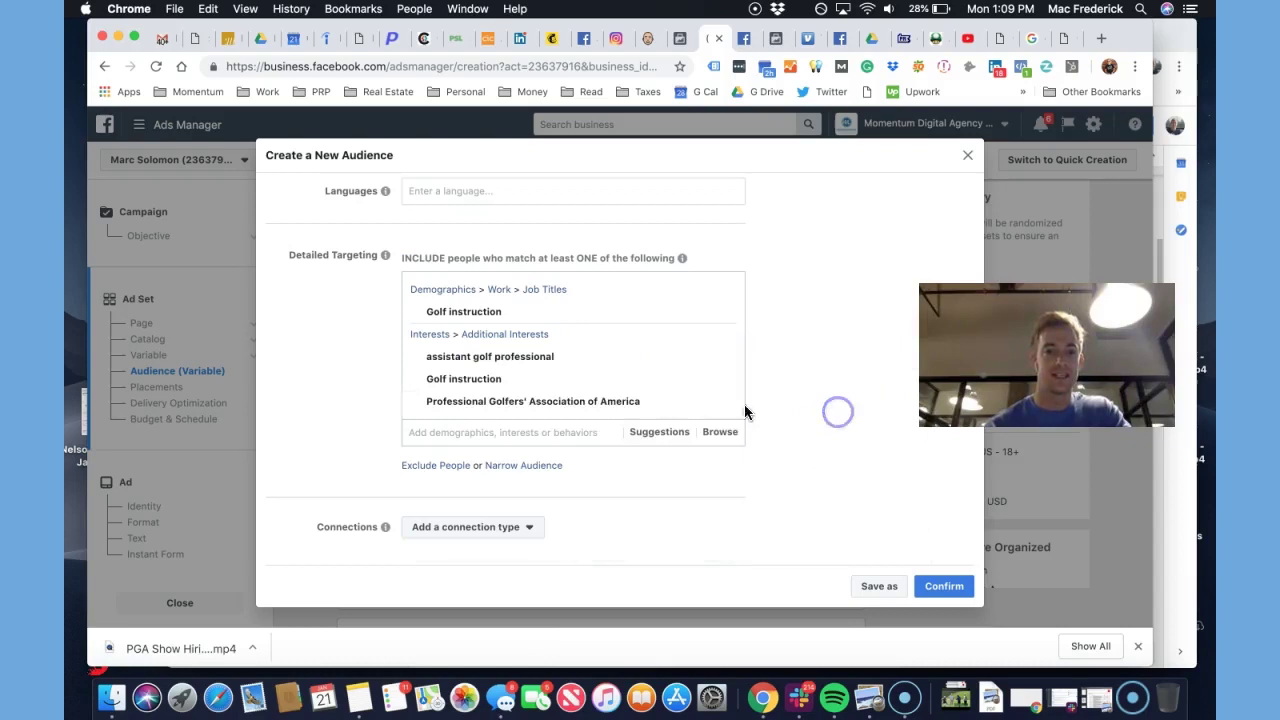
Search detailed targeting for golf teams, golf academies and golf pro, and check the audience's potential reach
click(502, 428)
text(golf tea)
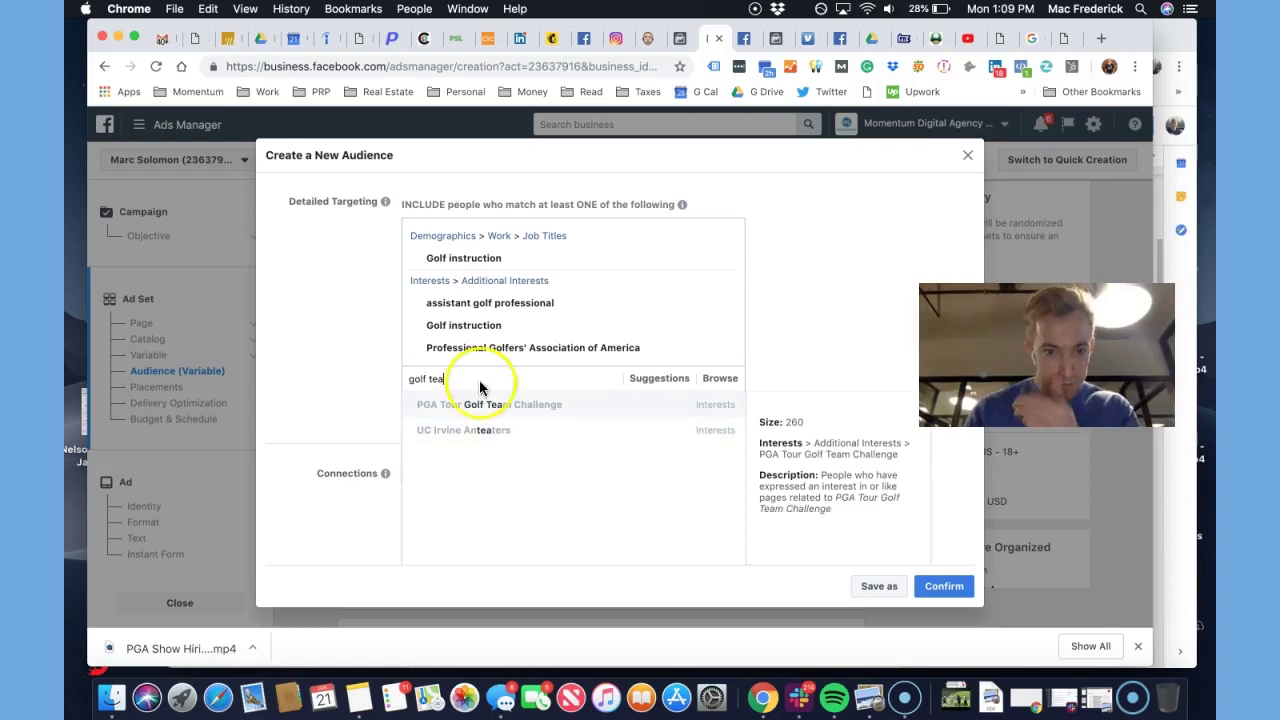
click(441, 381)
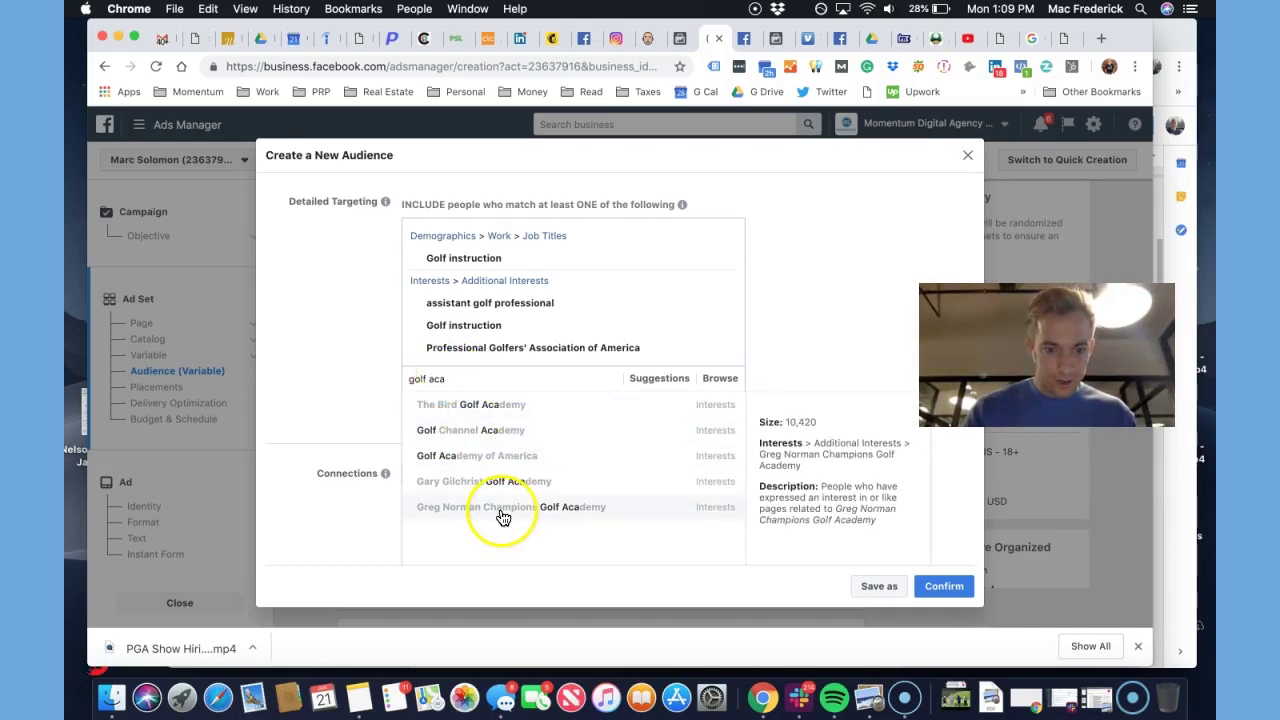
triple_click(438, 380)
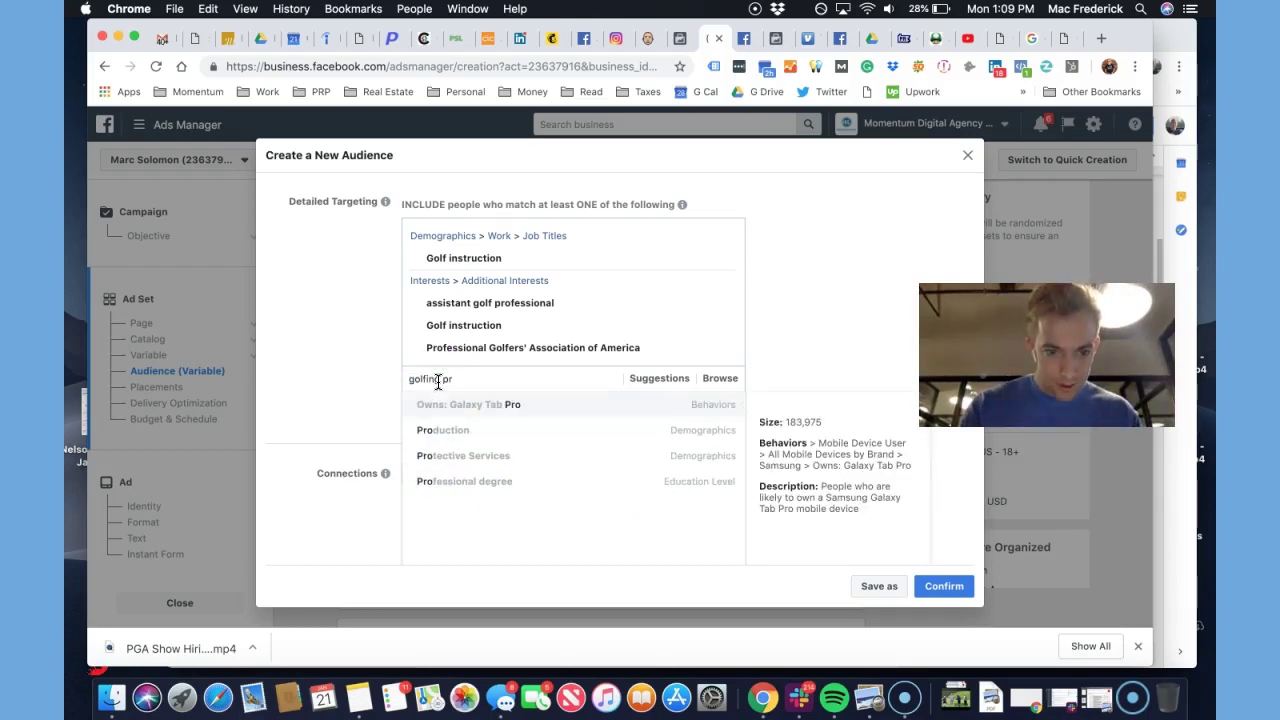
text(golf pr)
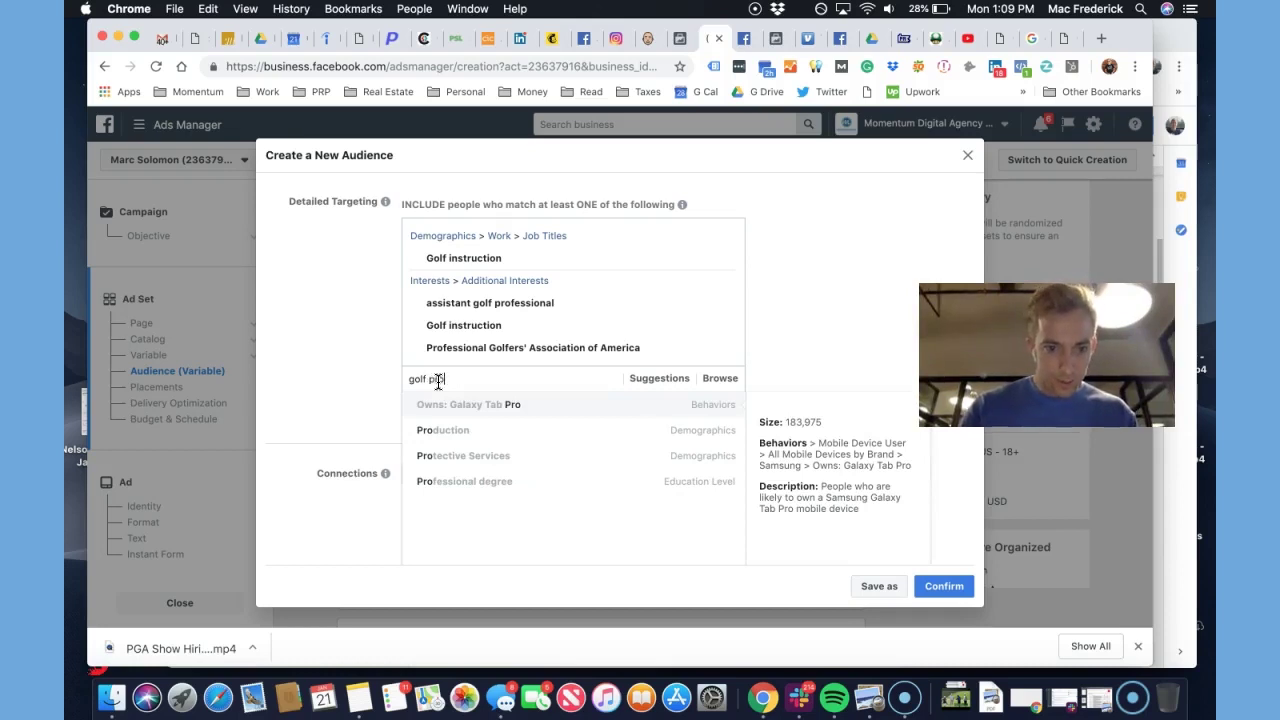
text(o)
scroll(520, 438, down, 1)
scroll(520, 438, down, 3)
scroll(520, 438, down, 2)
click(532, 466)
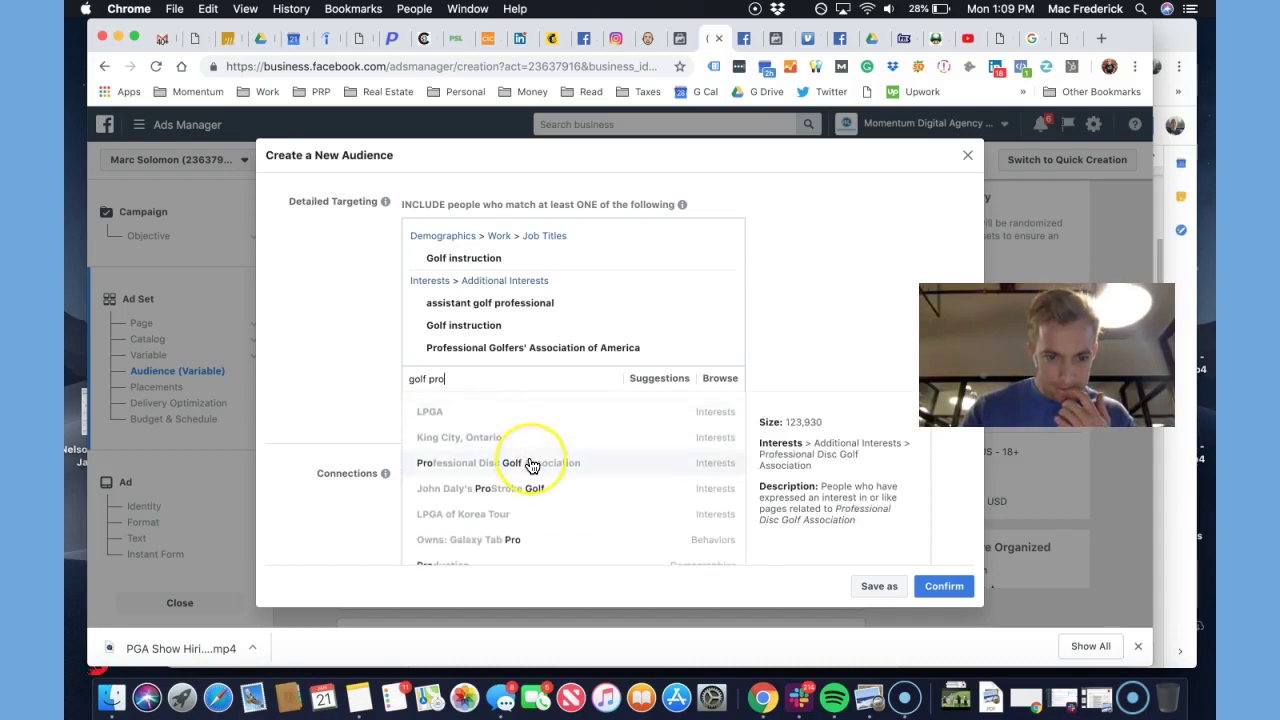
click(785, 324)
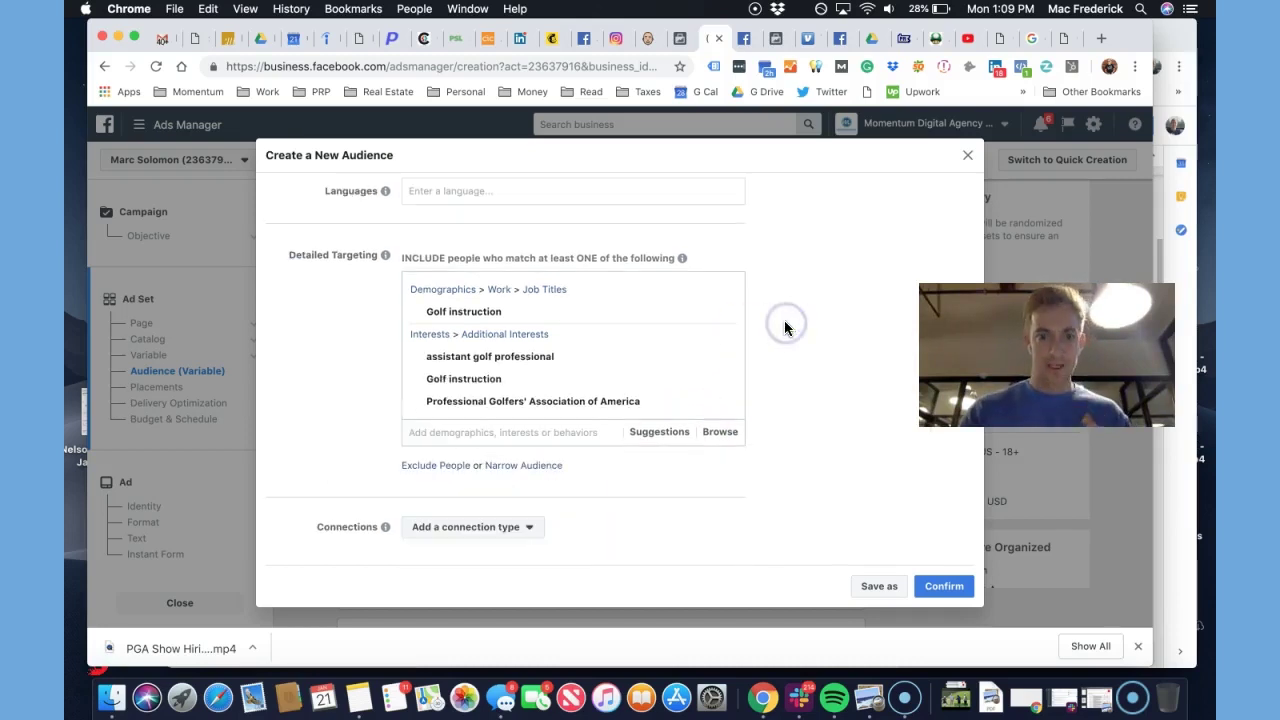
scroll(784, 324, up, 5)
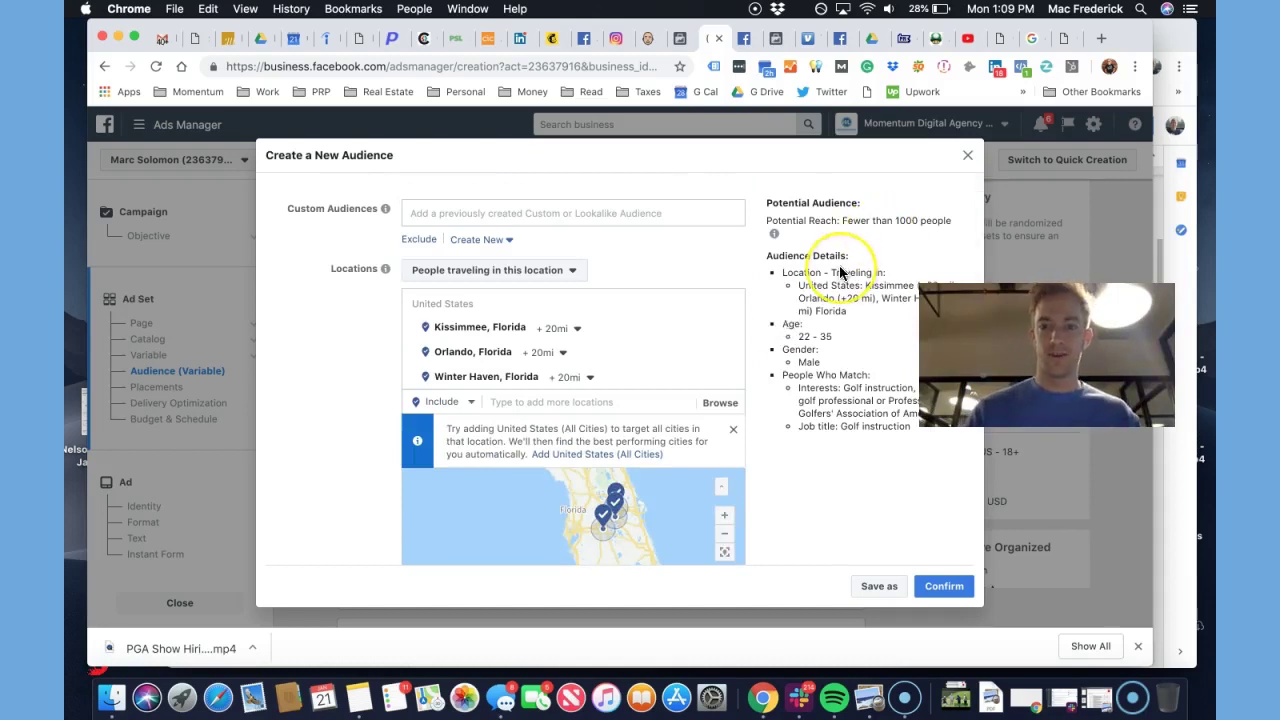
scroll(839, 272, down, 5)
click(716, 346)
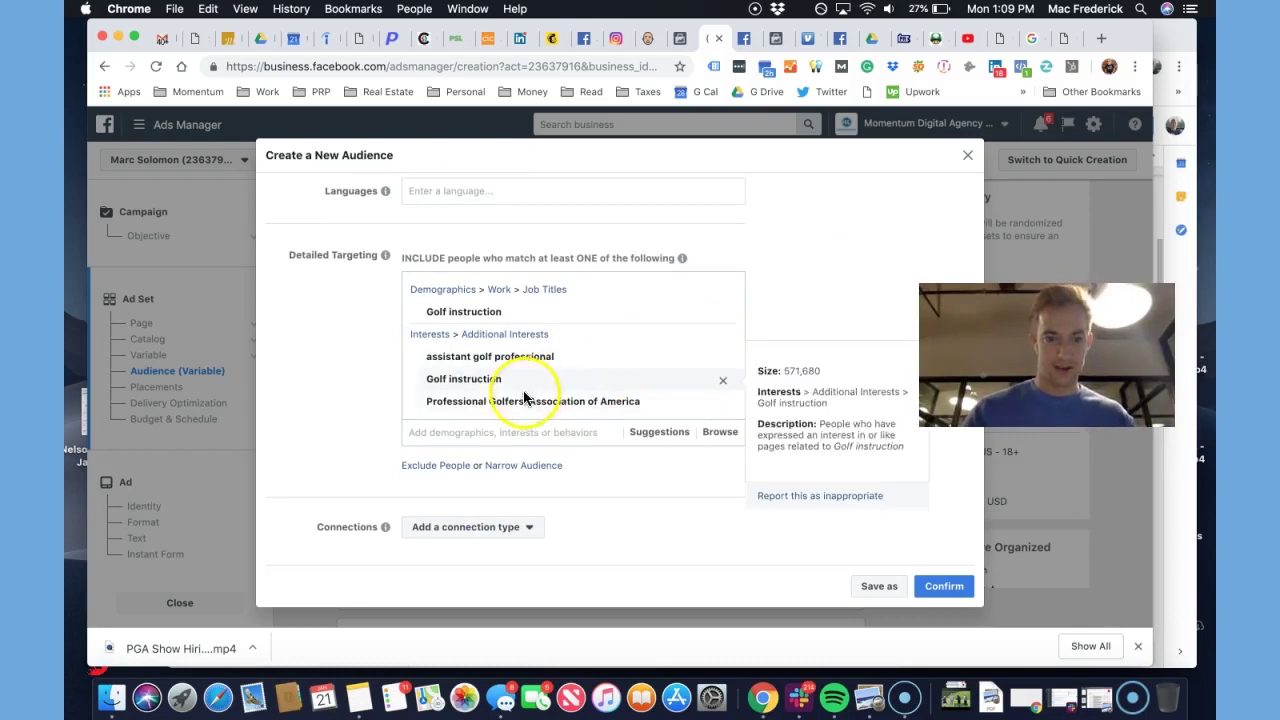
Search detailed targeting for golf management and for golf, and examine the suggested interests and job titles
click(491, 427)
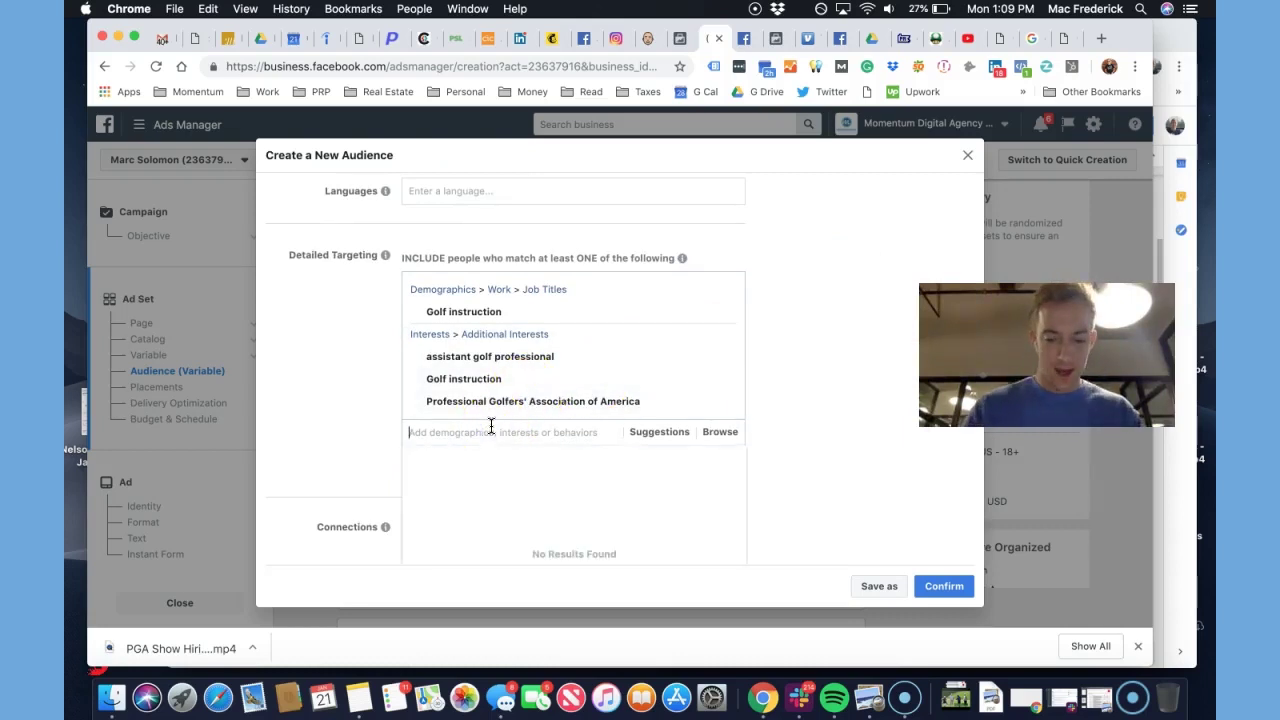
text(golf managem)
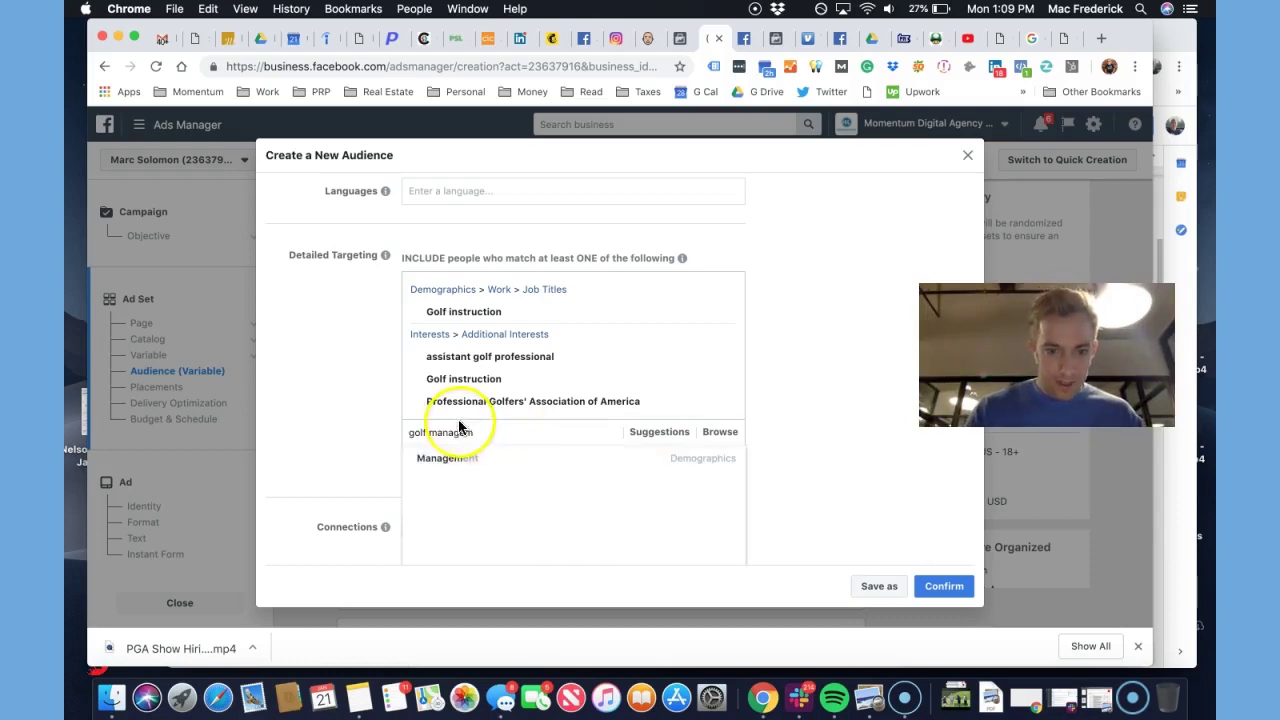
triple_click(458, 432)
text(golf)
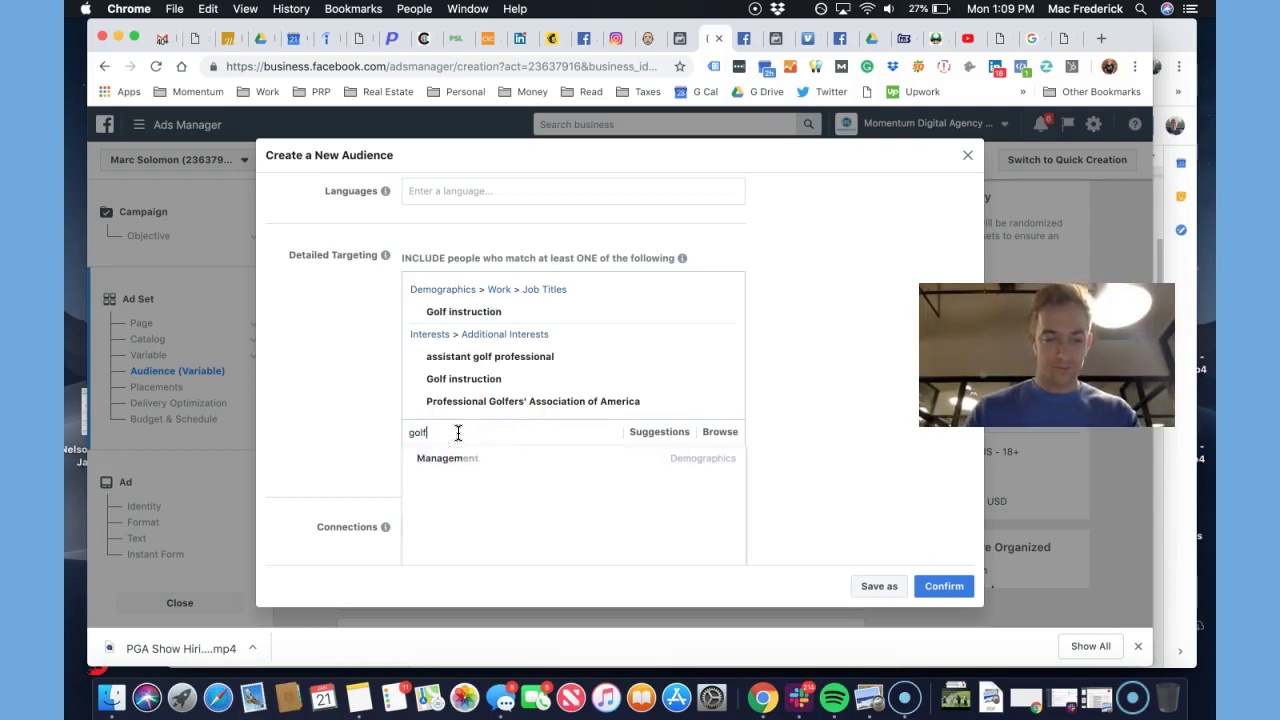
scroll(463, 484, down, 1)
scroll(463, 484, down, 3)
scroll(463, 484, down, 3)
scroll(463, 484, down, 3)
scroll(463, 484, down, 4)
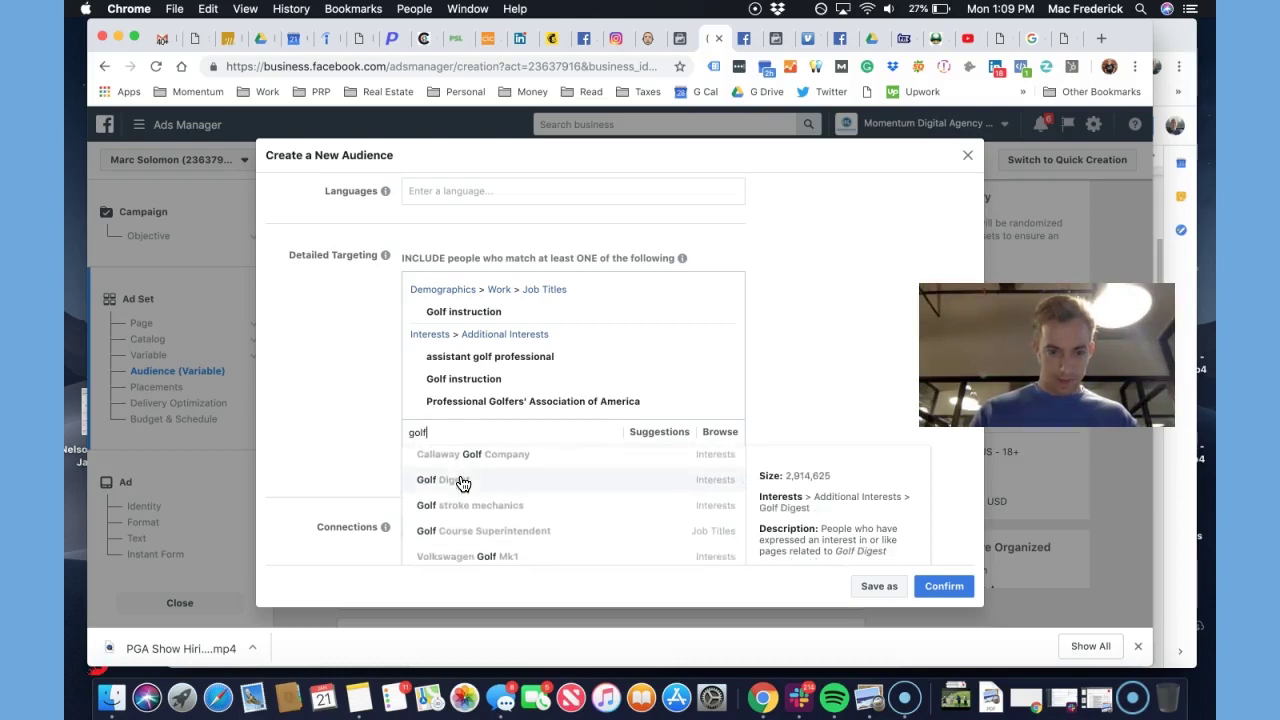
scroll(463, 484, down, 1)
click(469, 502)
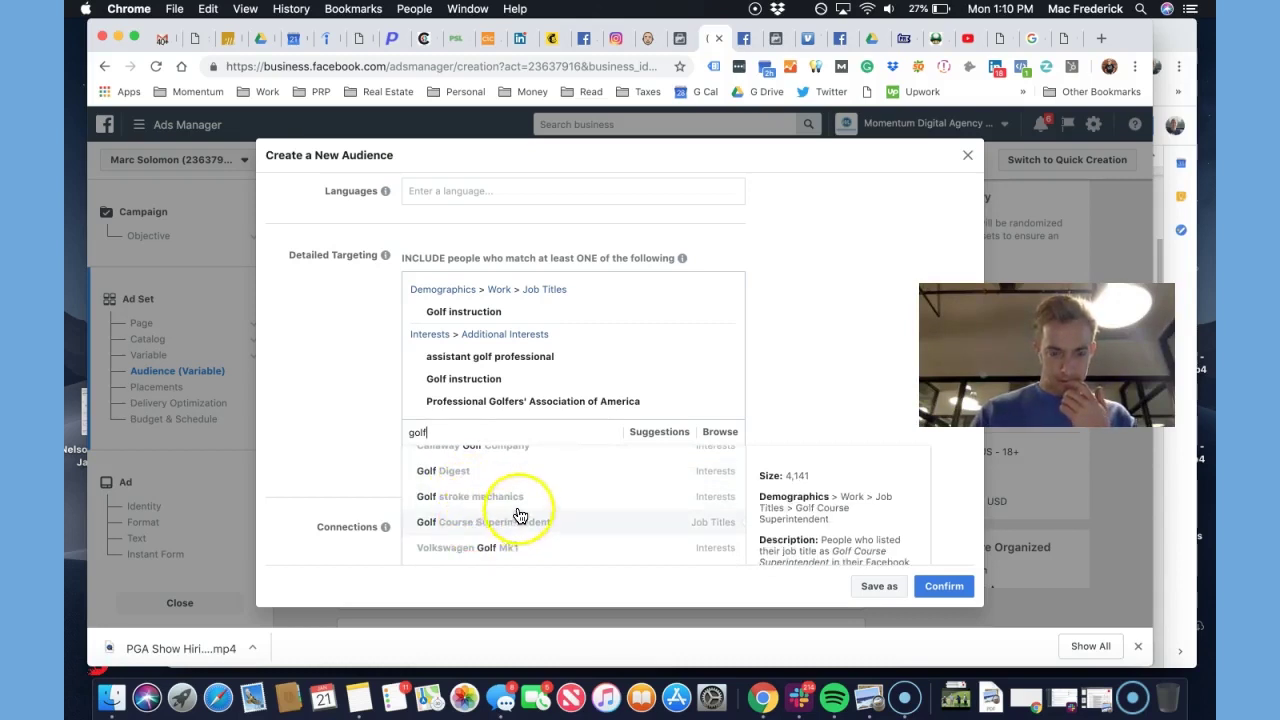
scroll(510, 510, down, 5)
Include the job title Caddy in the detailed targeting and review the audience's details and potential reach
double_click(437, 431)
text(cadd)
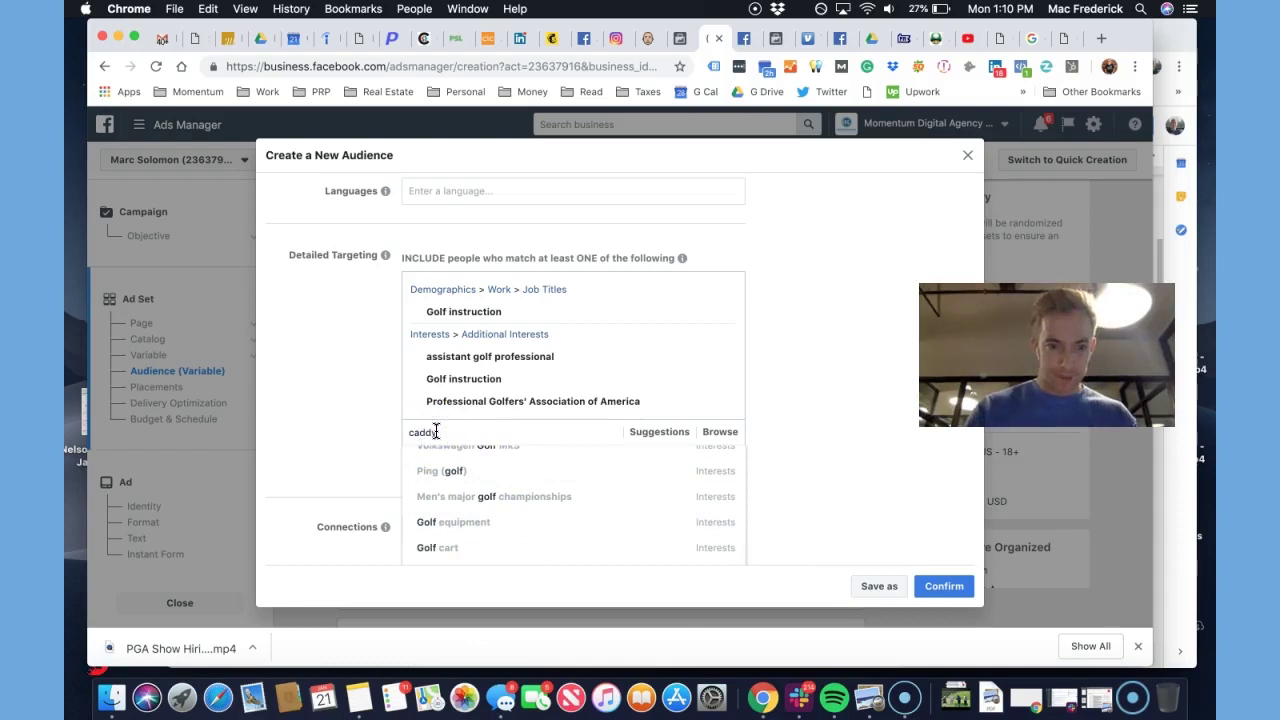
text(y)
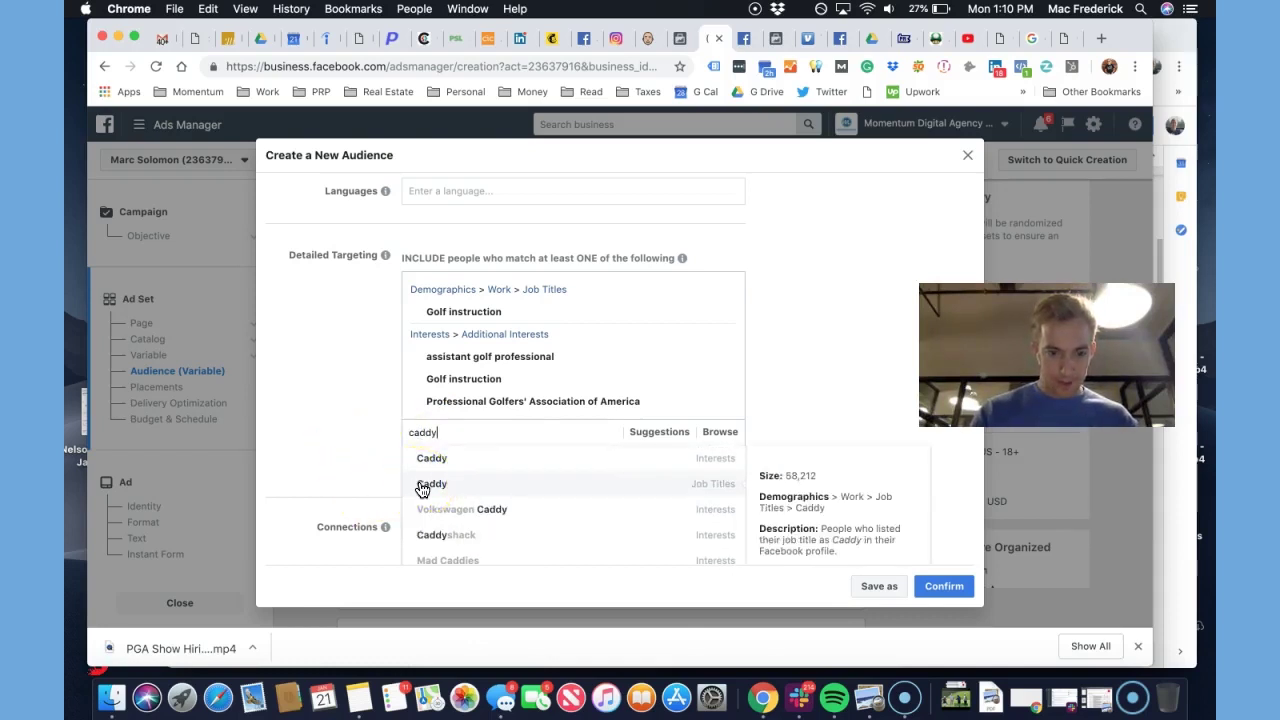
click(422, 484)
click(810, 455)
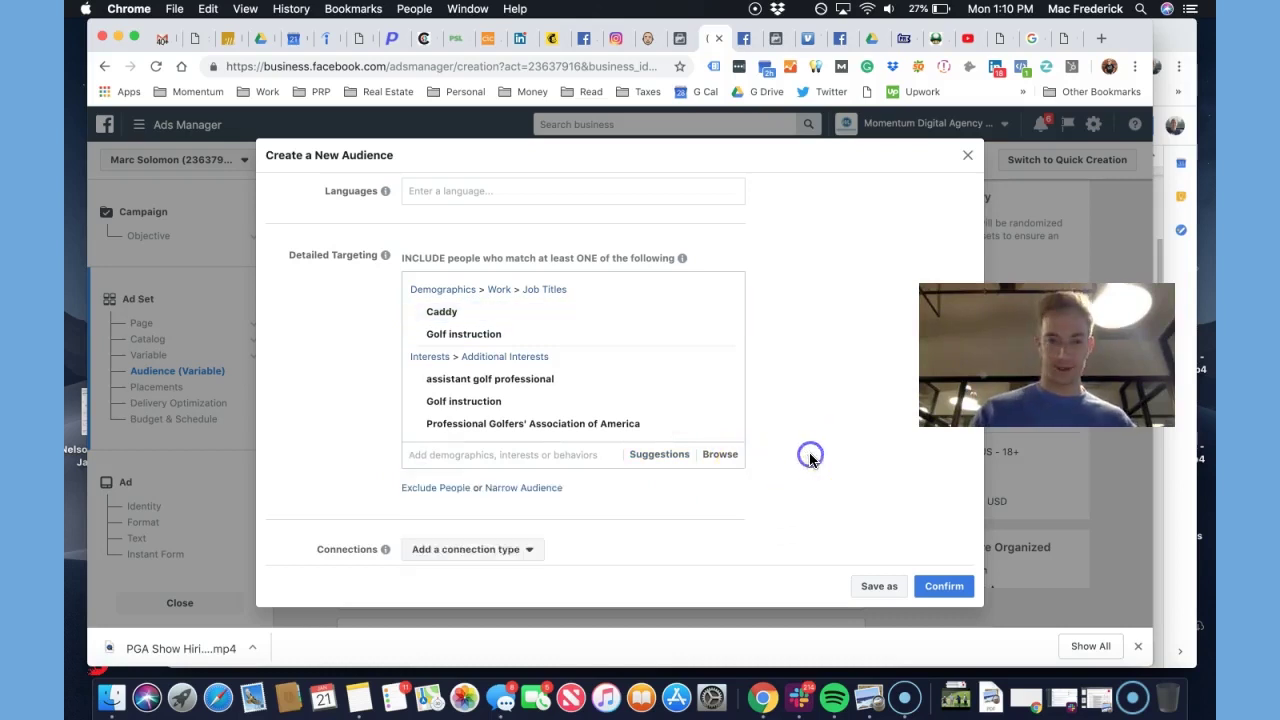
scroll(810, 455, up, 10)
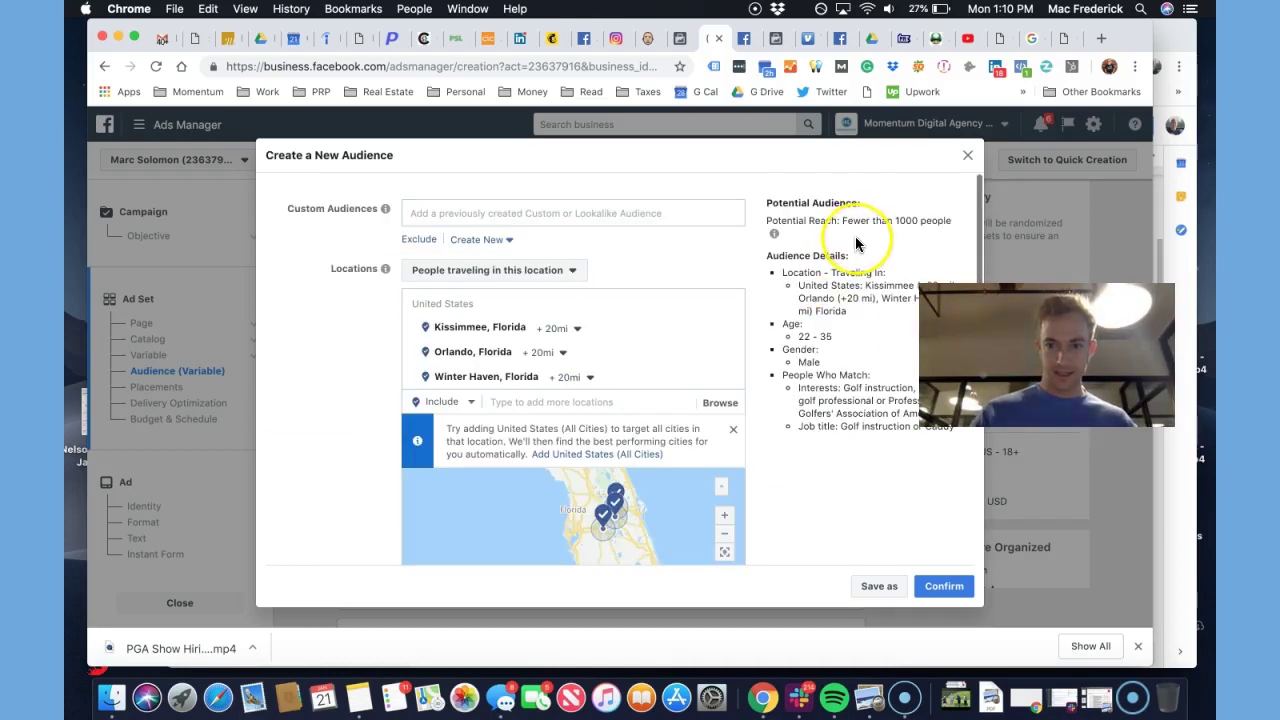
scroll(817, 260, down, 10)
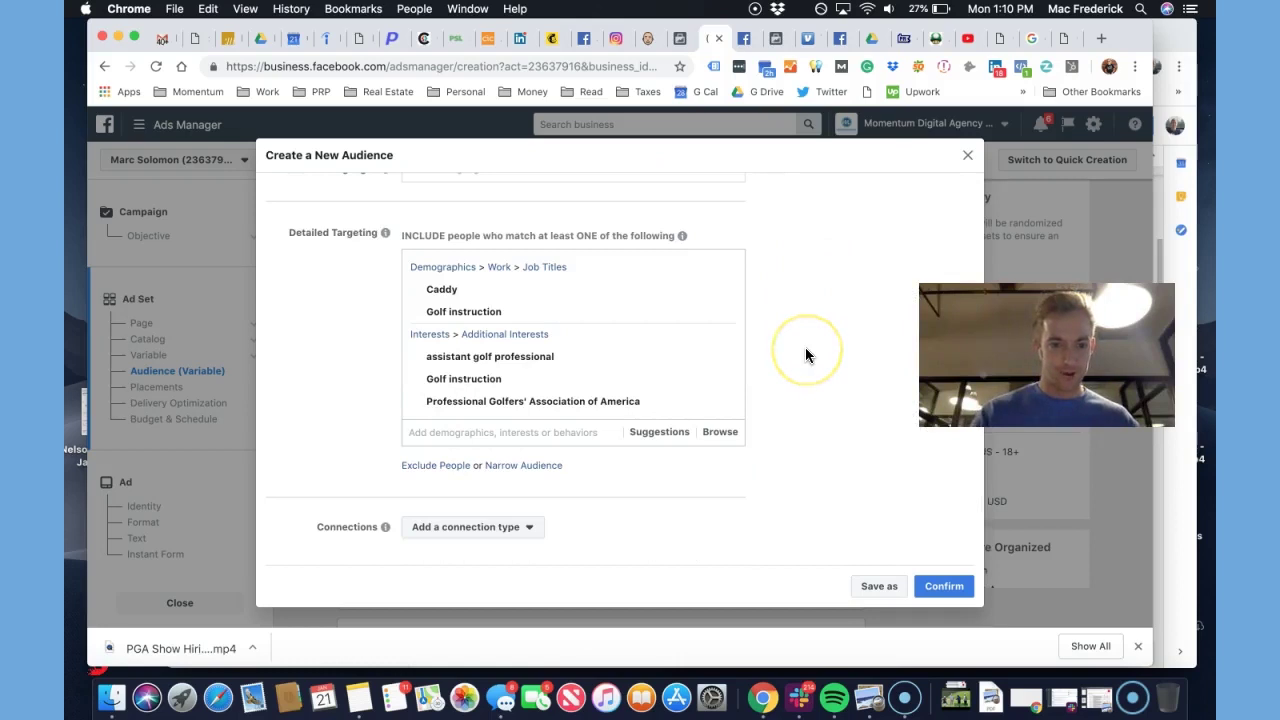
scroll(805, 354, up, 10)
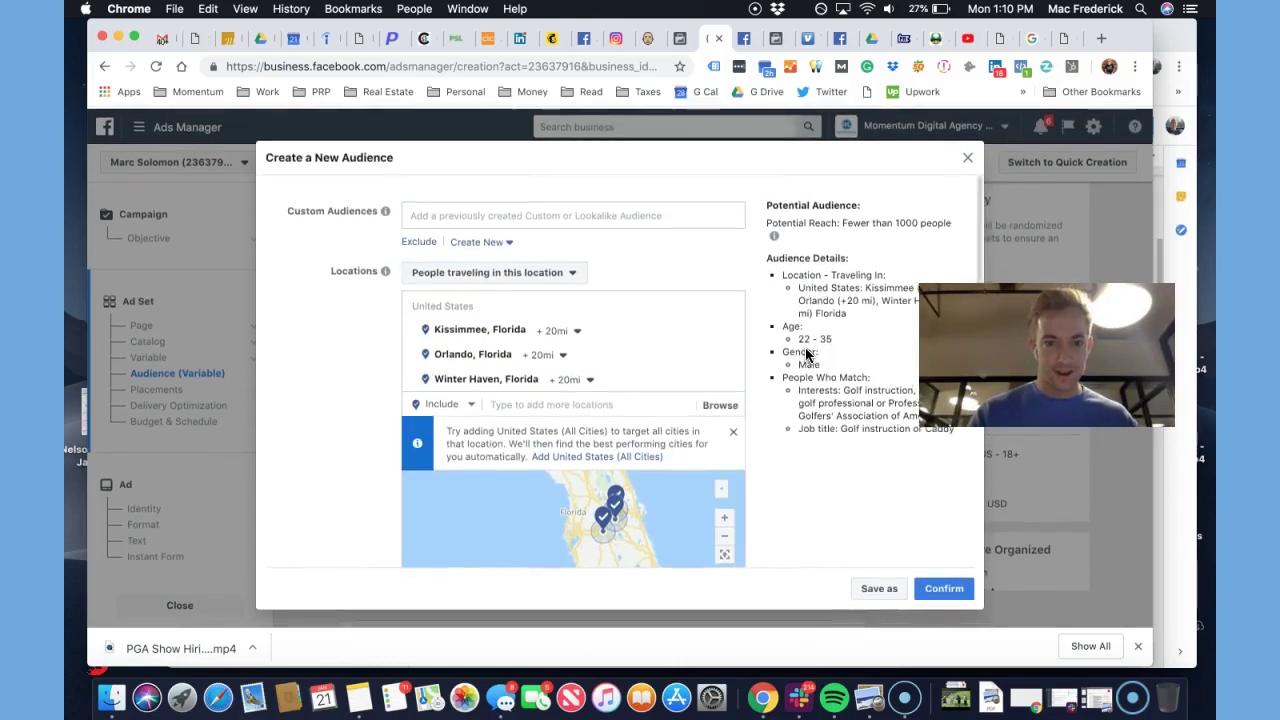
Save the Ad Set B audience under the name GMS - Golf Show - Instructors
scroll(806, 352, down, 10)
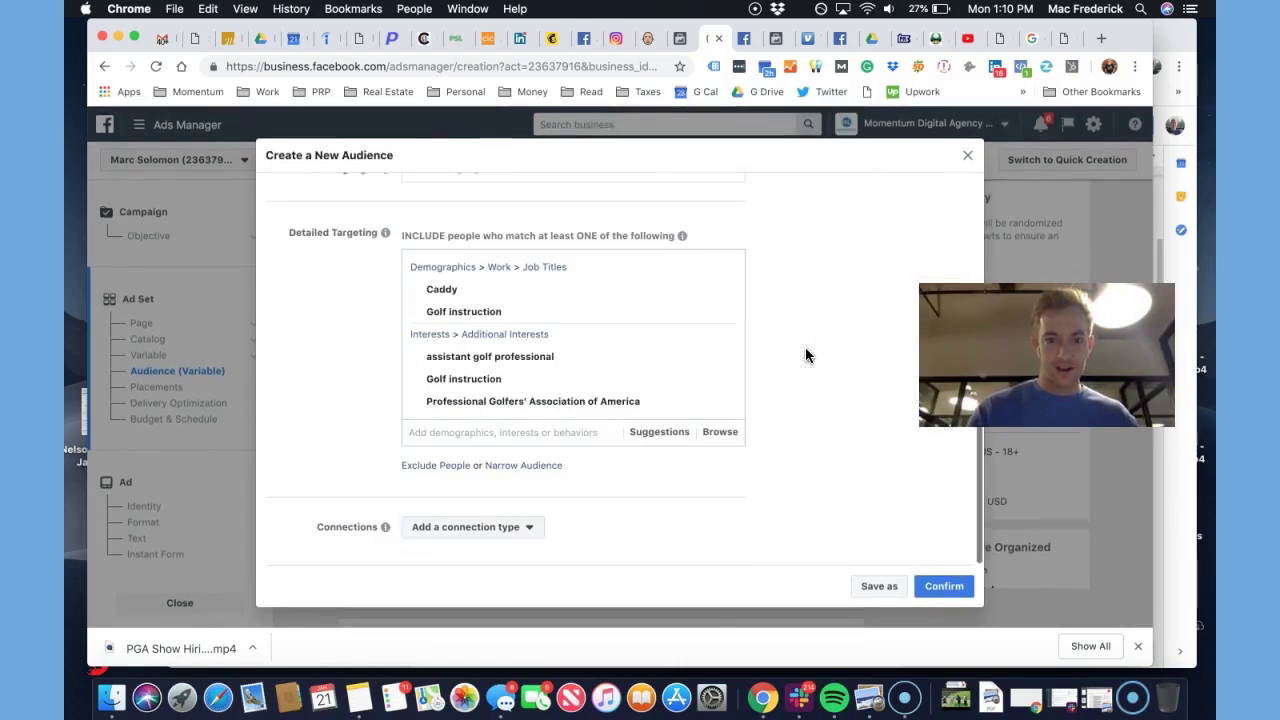
click(887, 590)
double_click(537, 270)
text(GMS - Golf Show - Instructors)
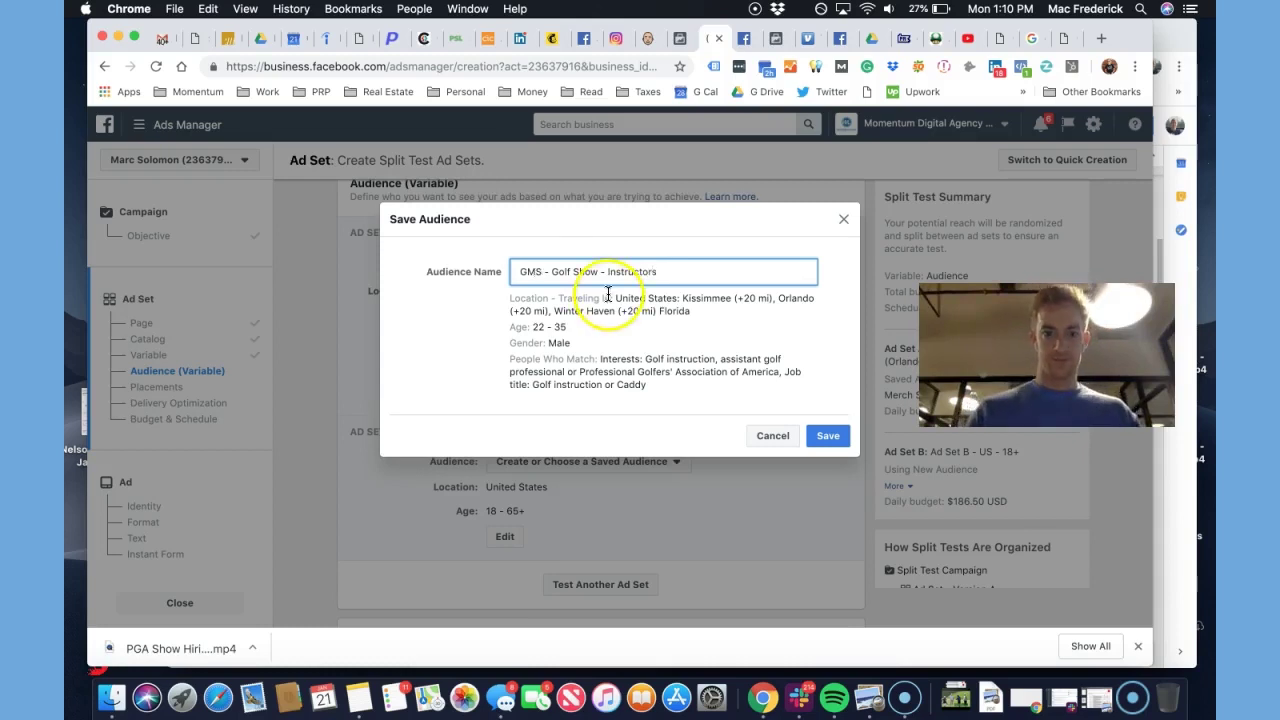
click(826, 435)
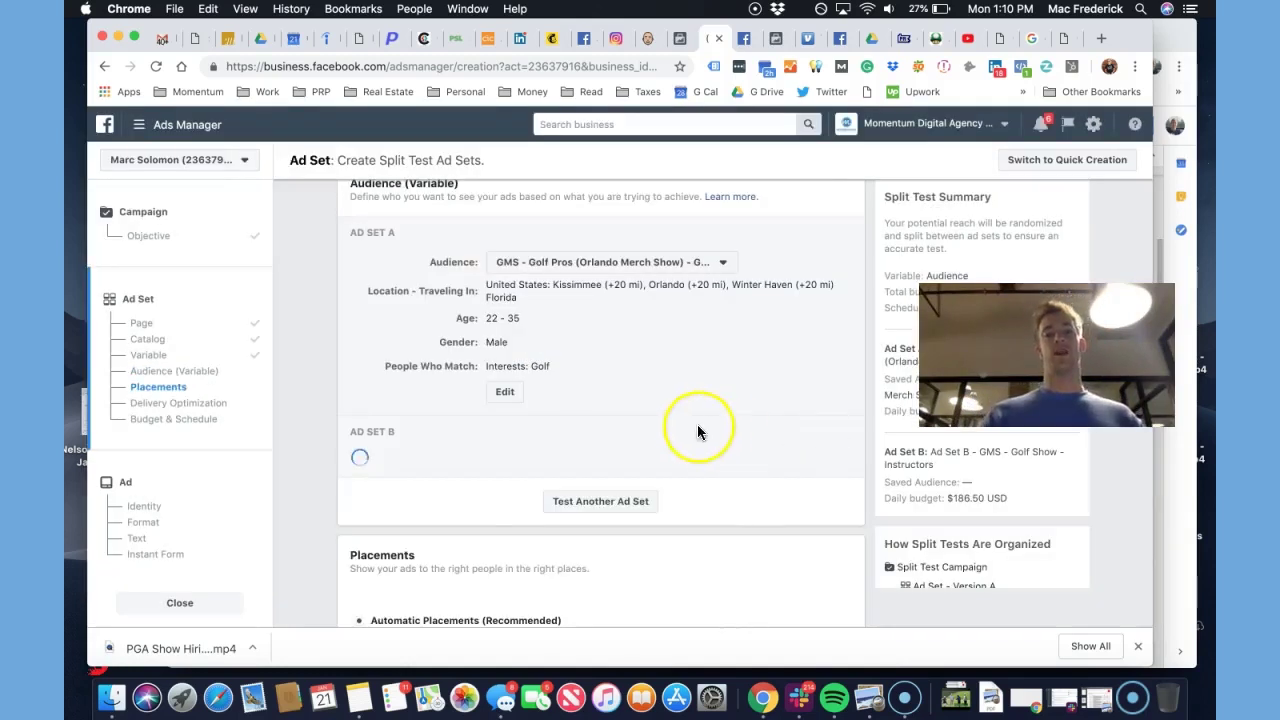
Compare the audiences of Ad Set A and Ad Set B, and examine the placement and bid strategy settings
scroll(669, 417, down, 2)
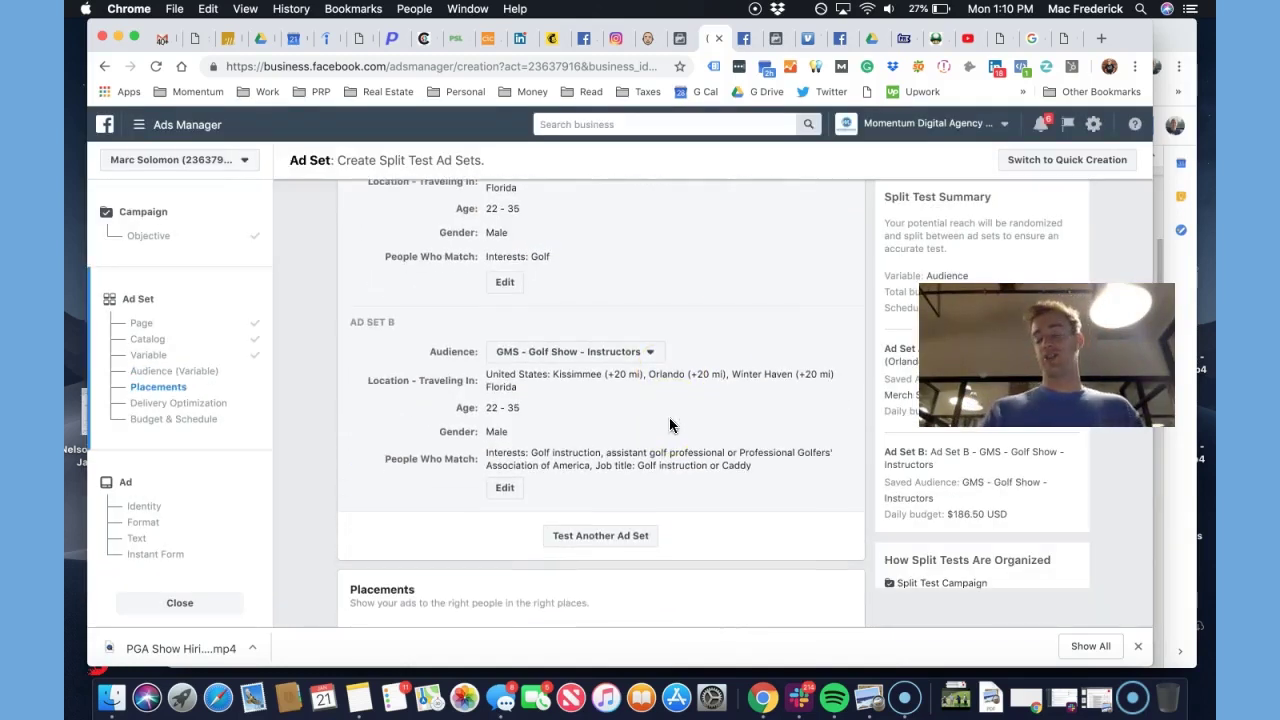
scroll(669, 425, down, 1)
scroll(669, 425, down, 2)
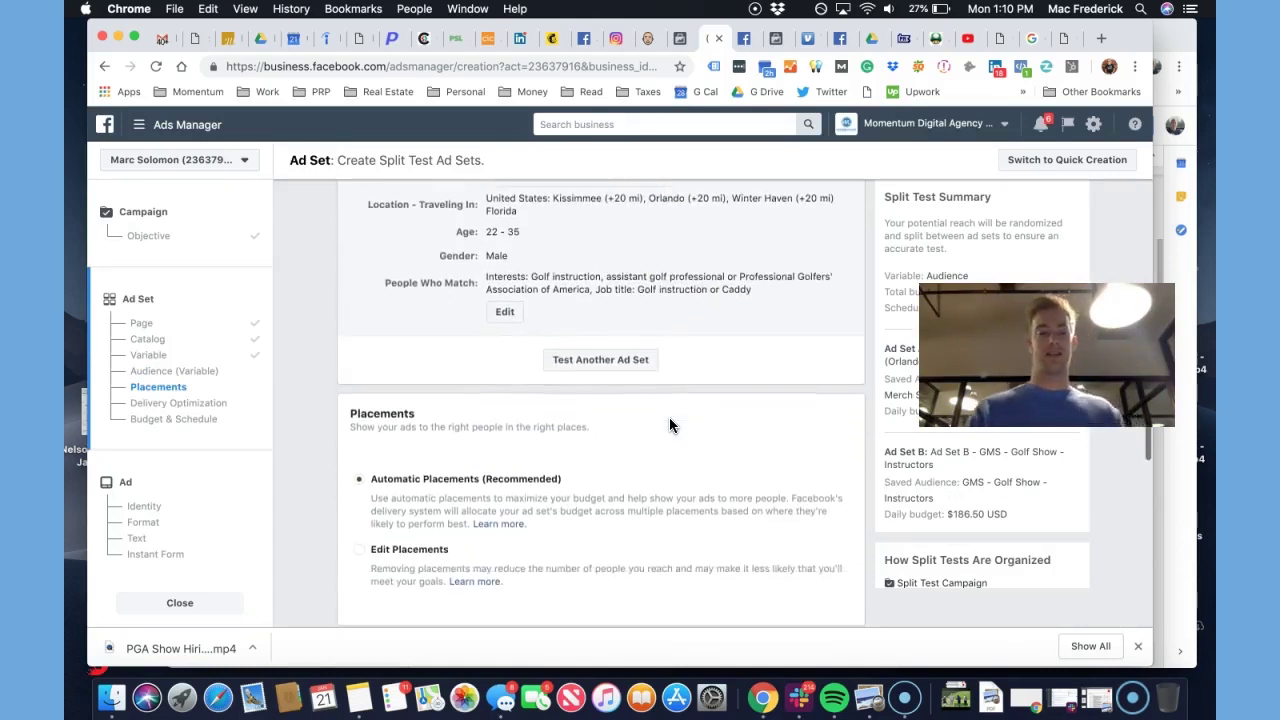
scroll(557, 376, up, 4)
scroll(557, 376, down, 3)
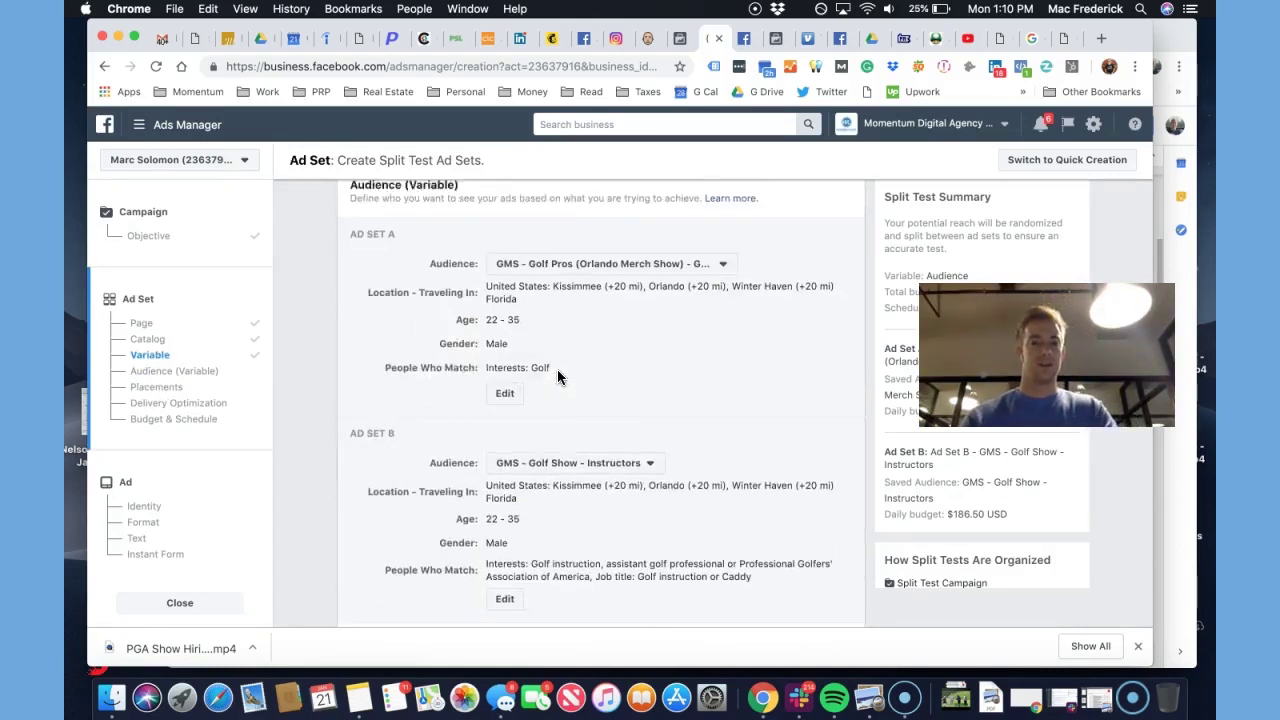
scroll(570, 378, down, 1)
scroll(660, 376, down, 1)
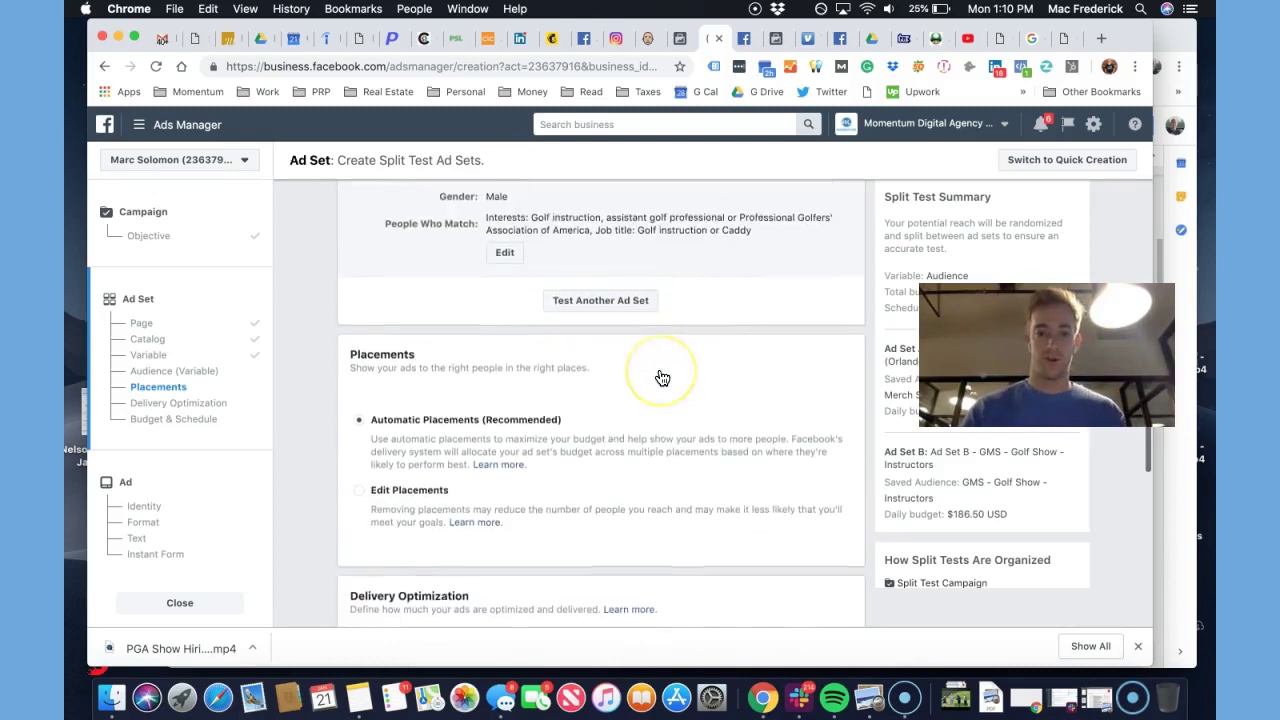
scroll(662, 378, down, 1)
scroll(549, 295, down, 2)
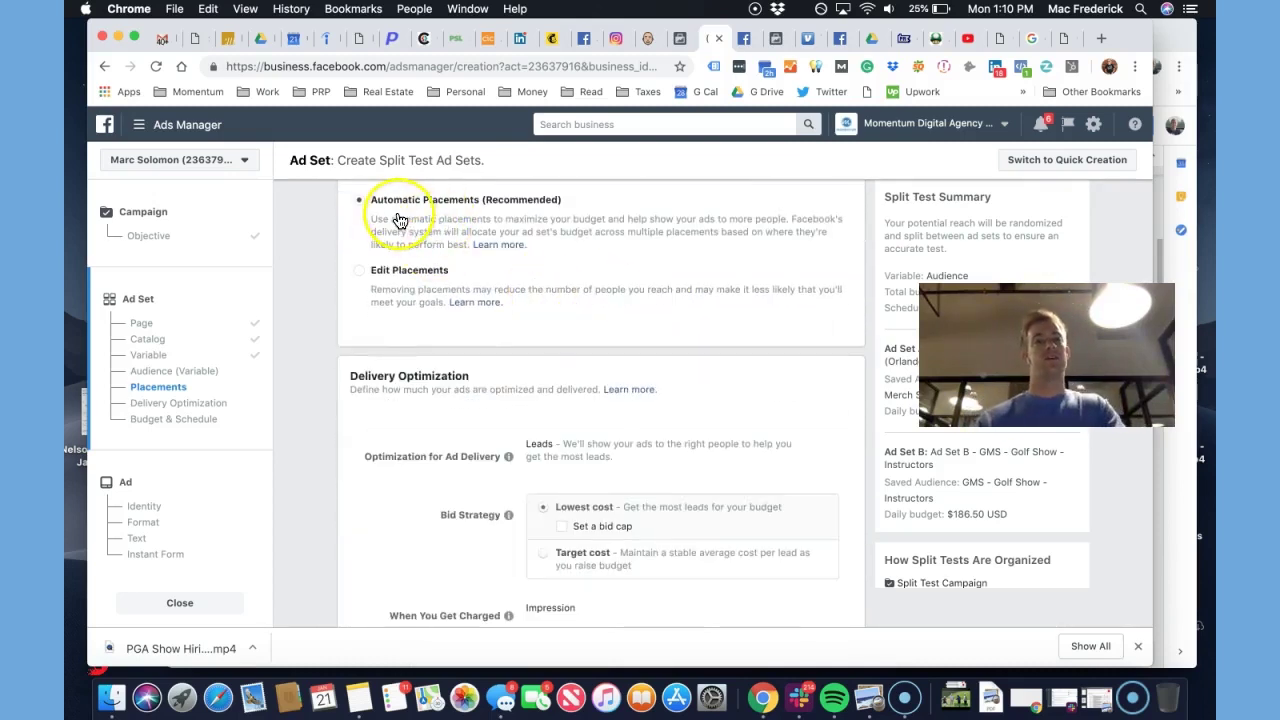
scroll(549, 287, up, 5)
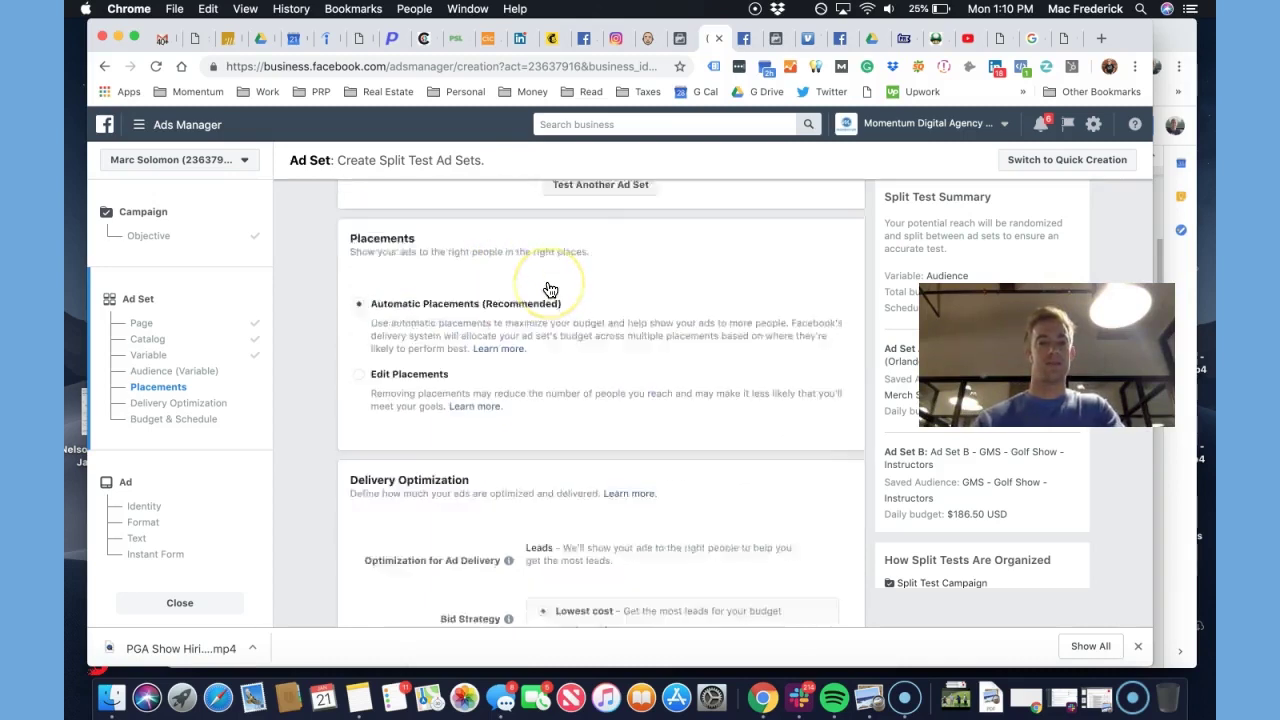
scroll(549, 289, down, 4)
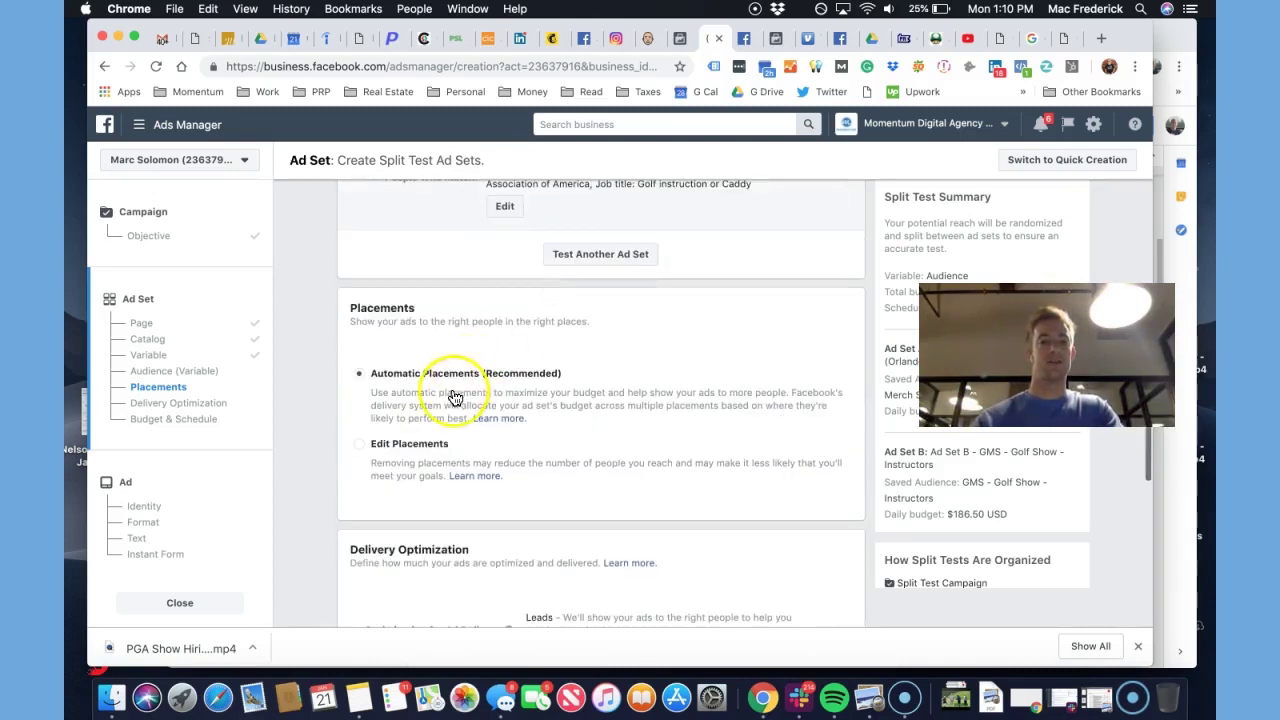
scroll(471, 420, down, 4)
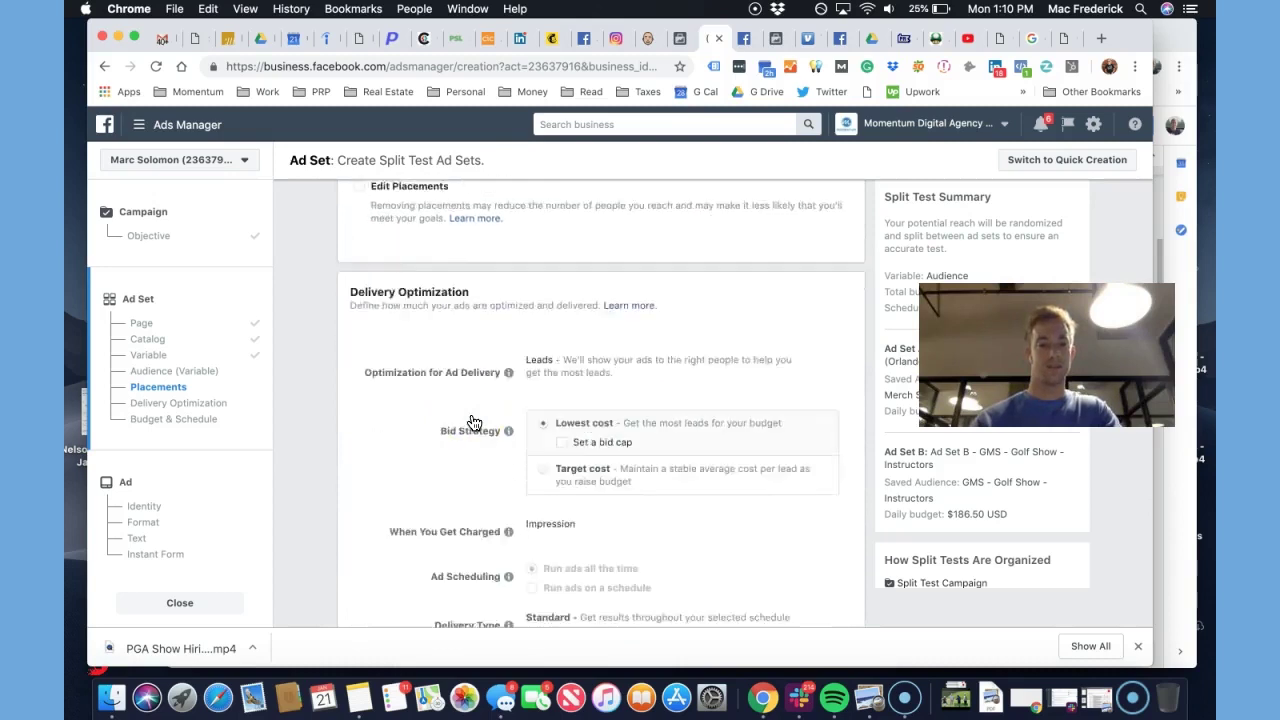
mouse_move(621, 422)
Set the split test's daily budget to $80 and check its estimated test power and the duration options
scroll(621, 422, down, 6)
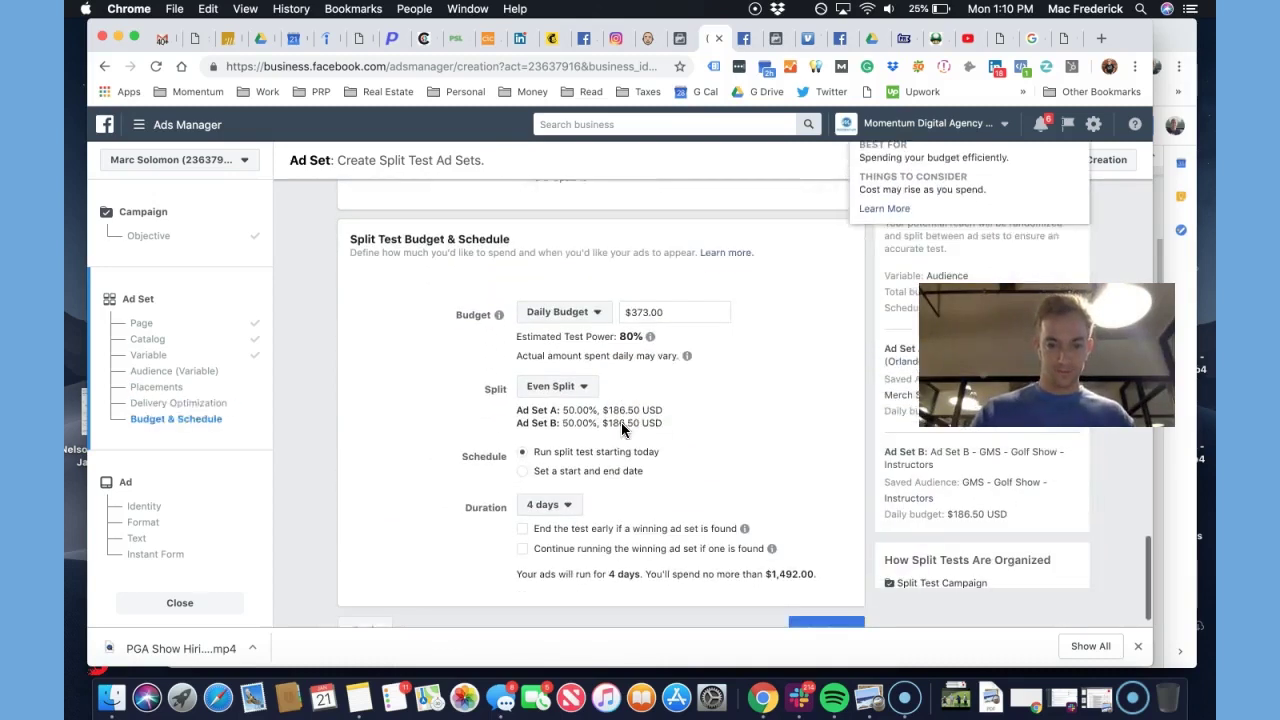
click(642, 303)
text(80)
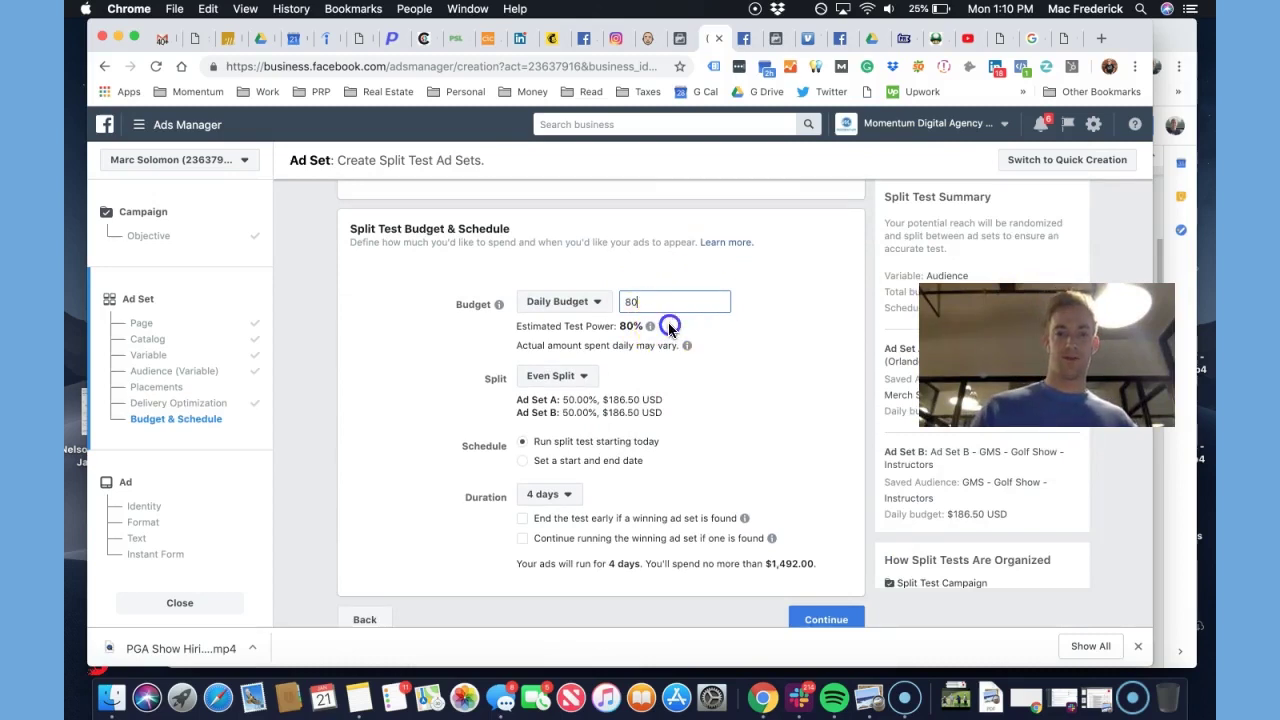
click(650, 324)
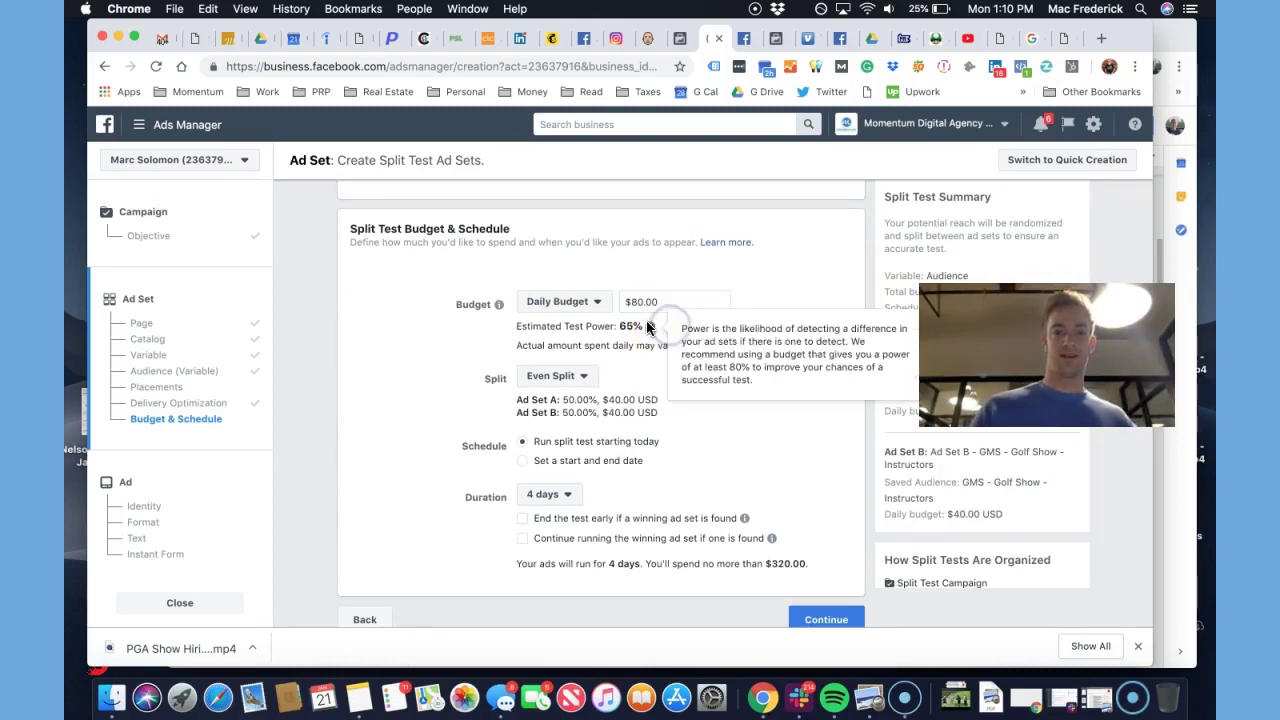
scroll(659, 422, down, 1)
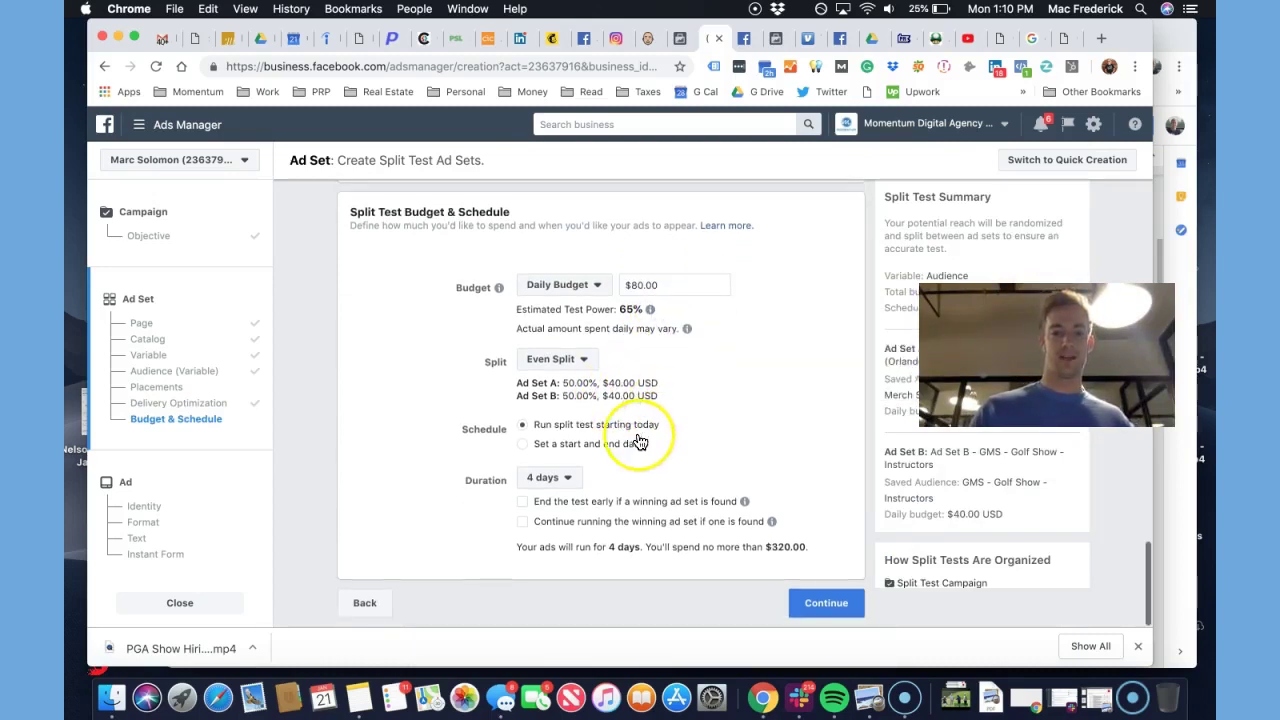
click(563, 481)
click(643, 454)
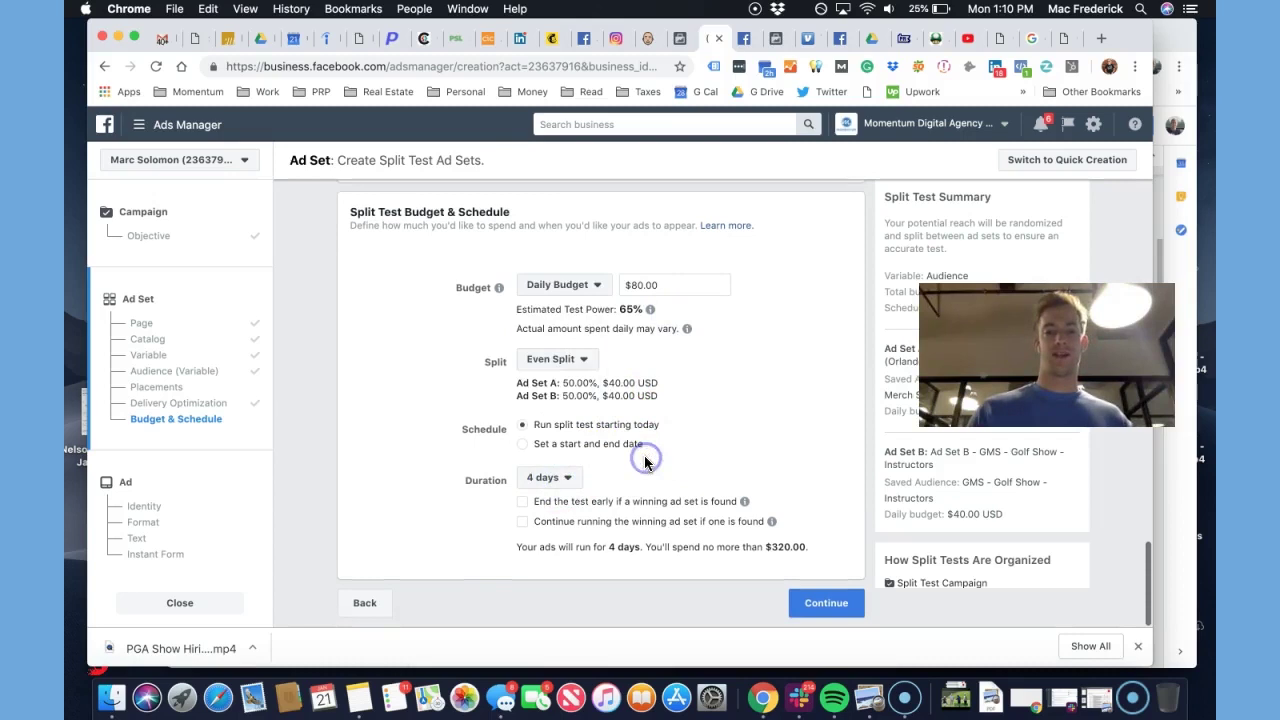
Review the split test's ad set settings once more and continue to the ad setup
scroll(698, 492, up, 15)
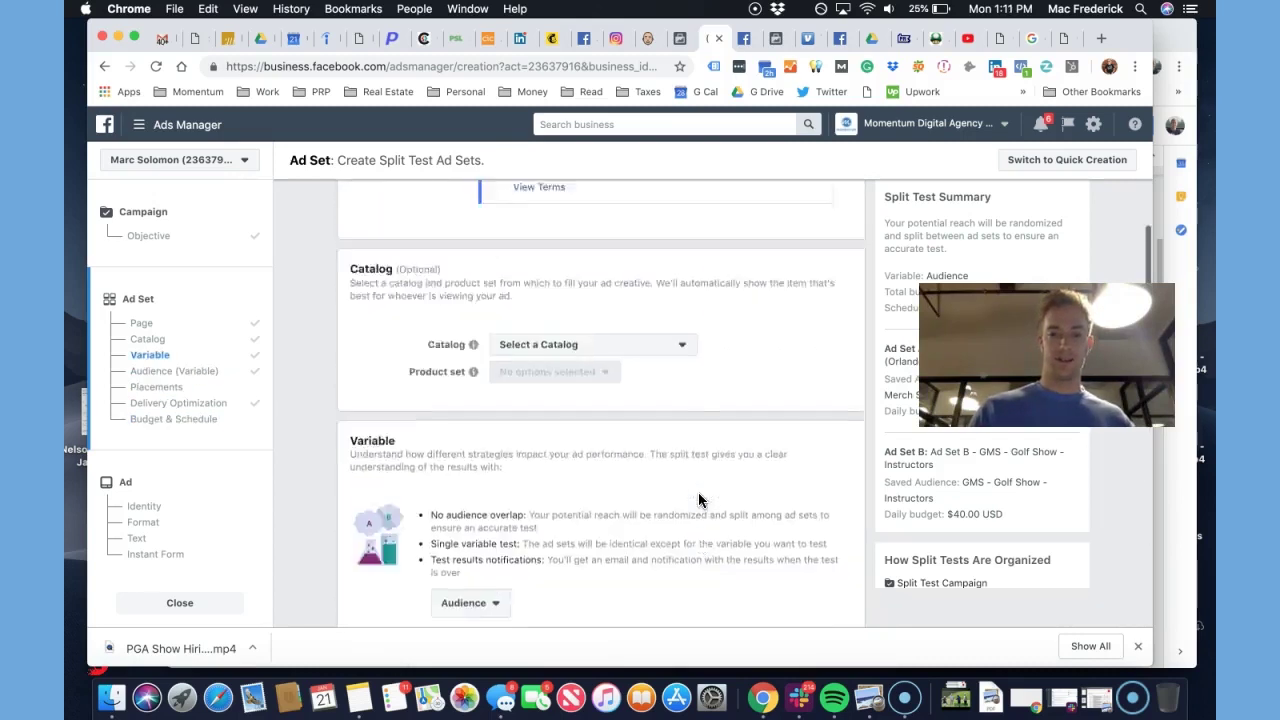
scroll(698, 492, down, 15)
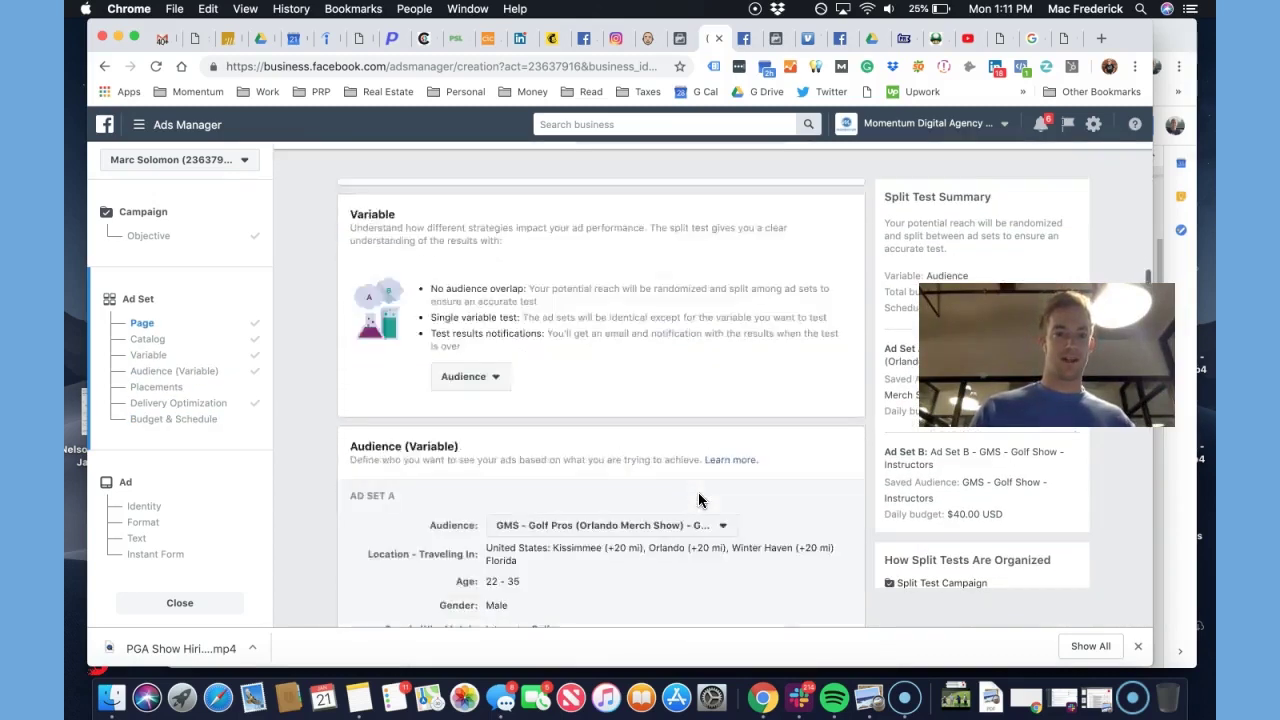
scroll(698, 500, down, 3)
scroll(698, 492, up, 4)
scroll(698, 492, down, 7)
click(824, 598)
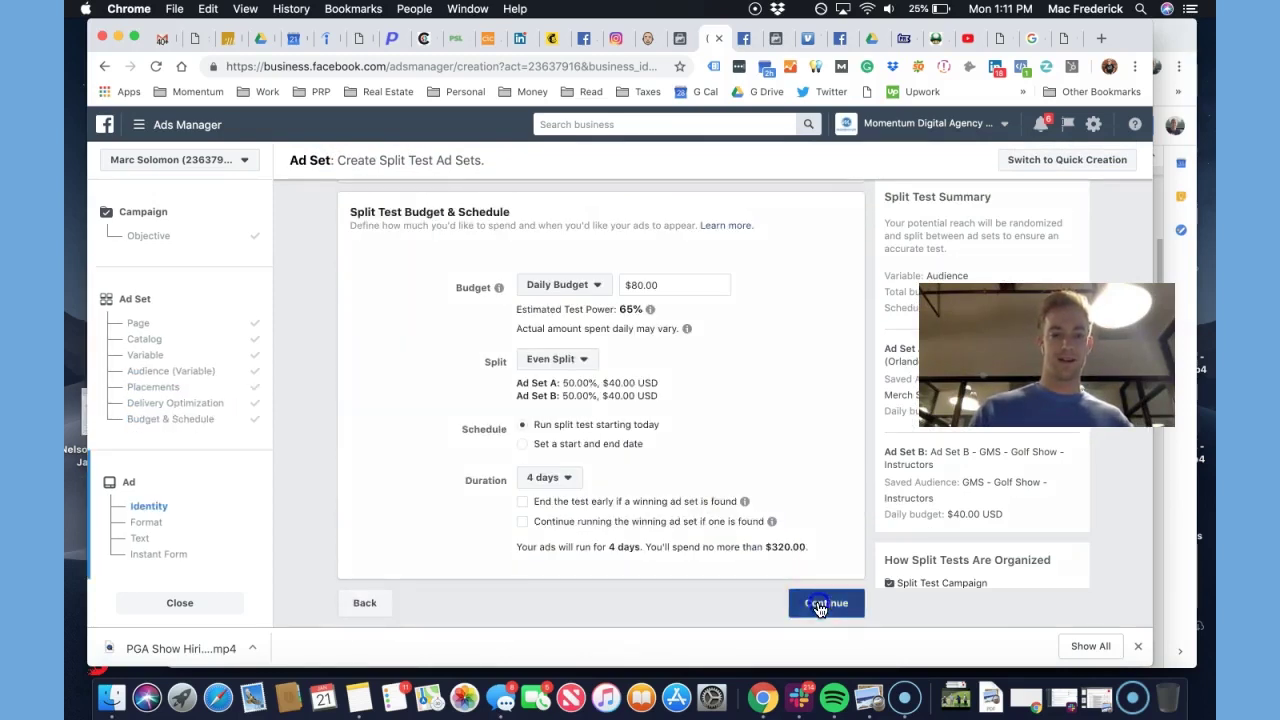
Name the ad Video Ad - Lead Form
triple_click(473, 180)
text(Video Ad)
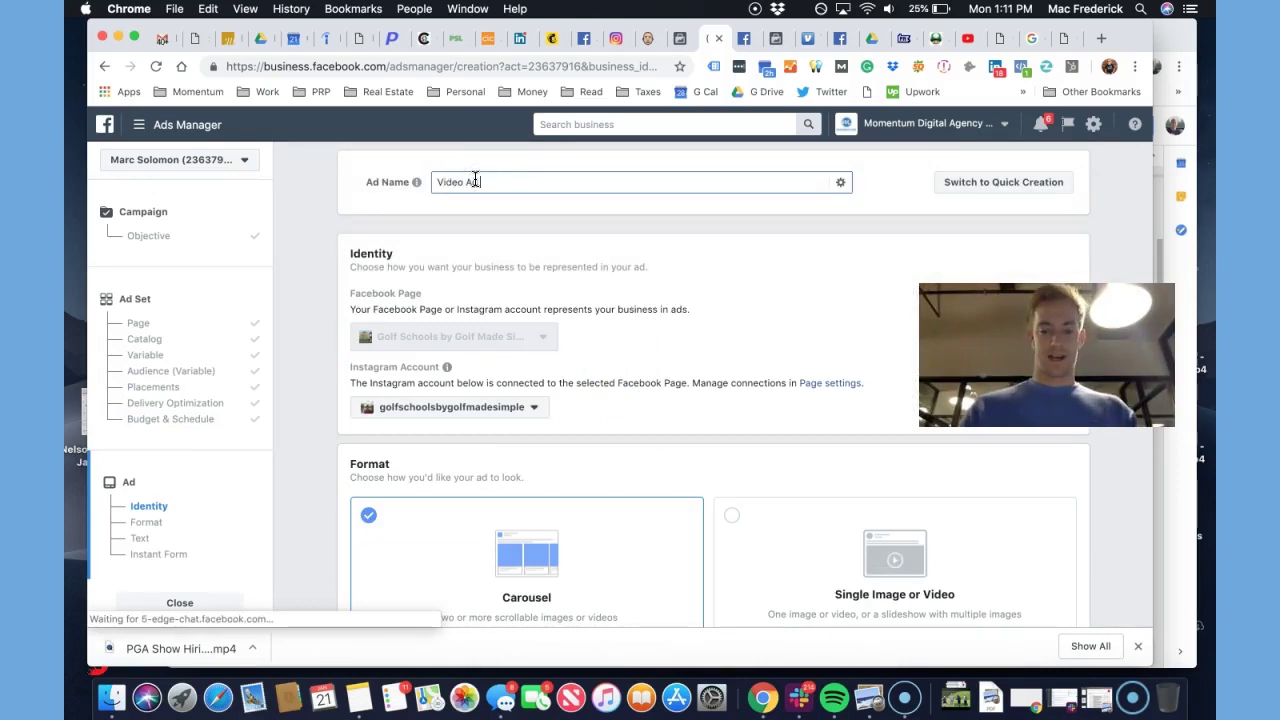
text( - Lead Form)
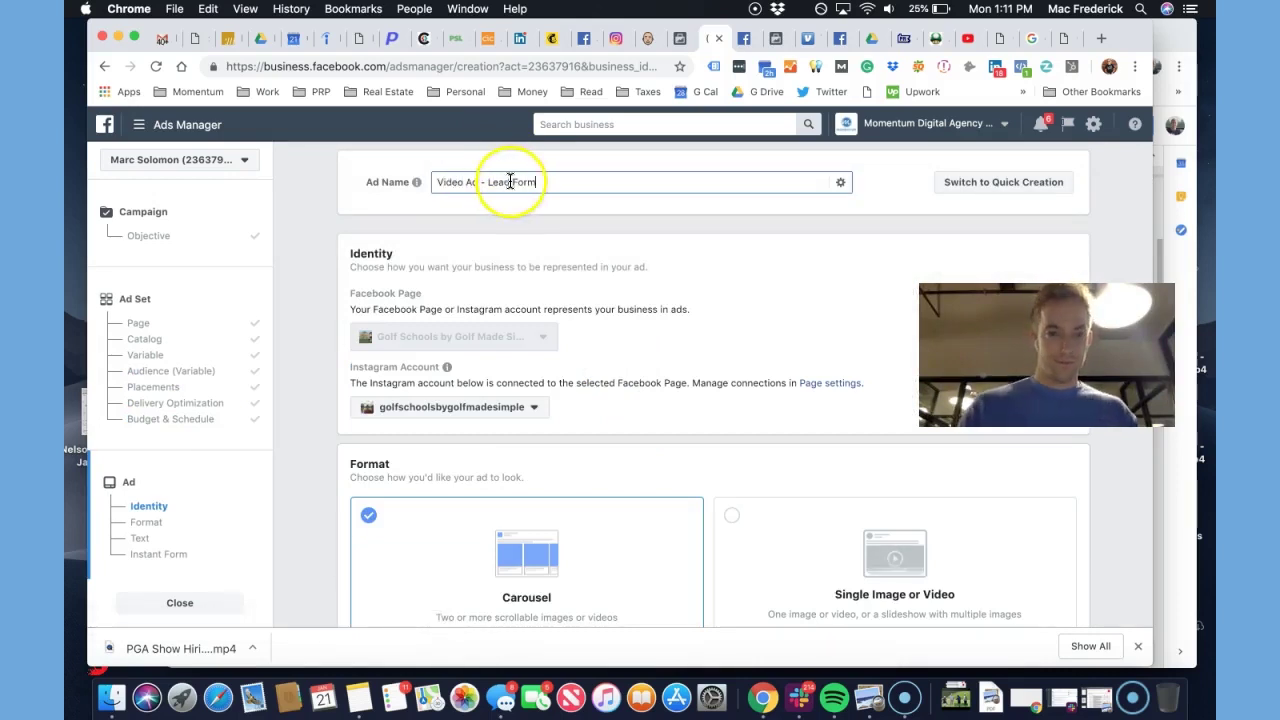
click(492, 347)
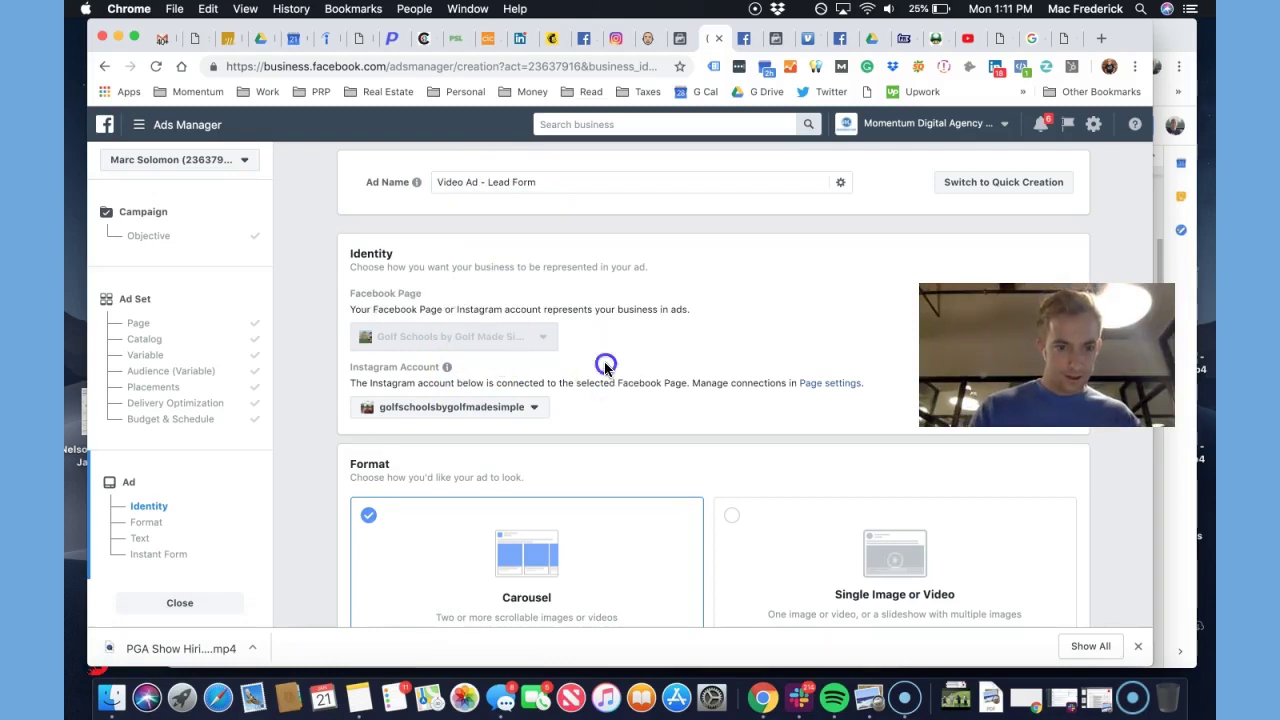
Choose the Single Image or Video format and check the ad's Facebook Page and Instagram account
scroll(604, 361, down, 3)
click(767, 382)
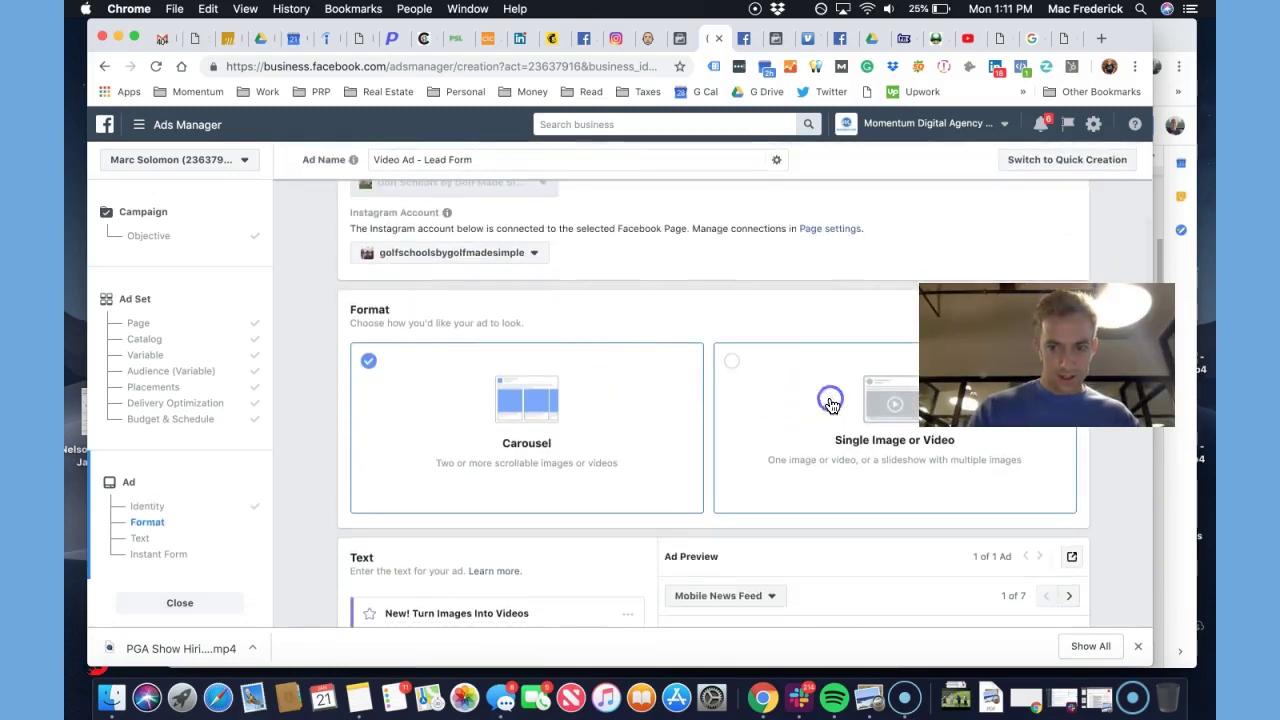
scroll(608, 292, up, 3)
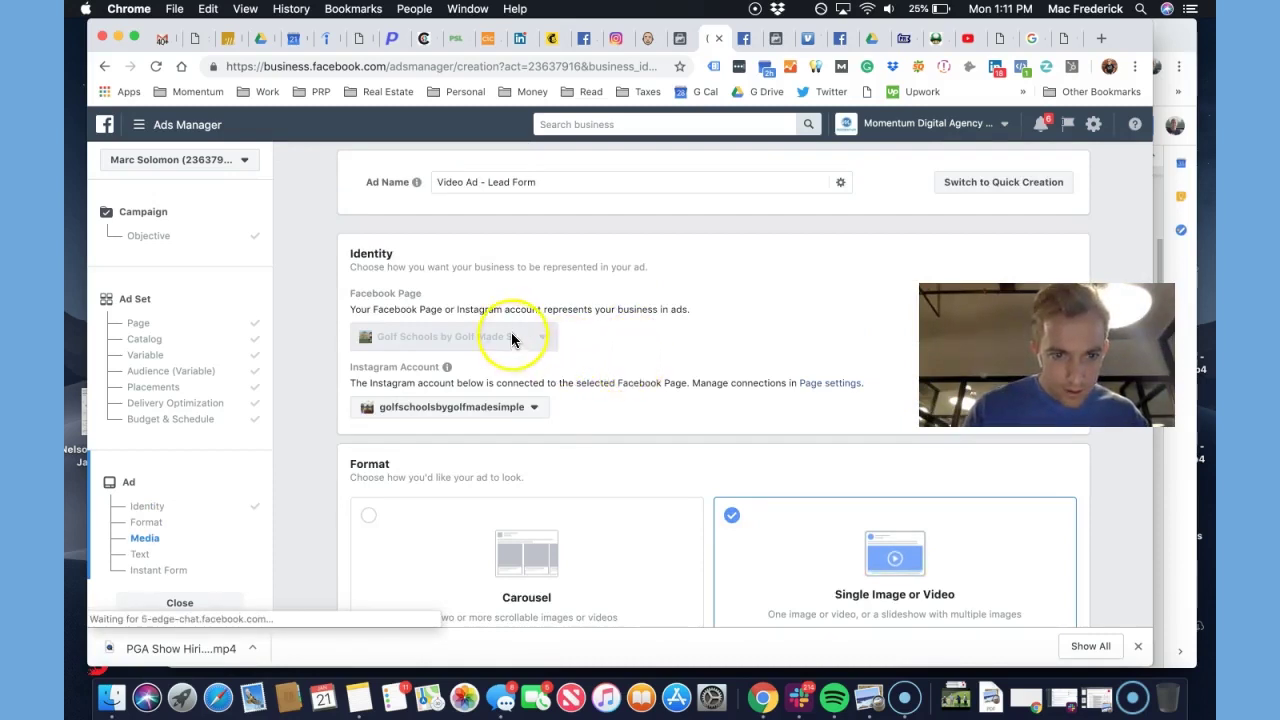
scroll(571, 346, down, 1)
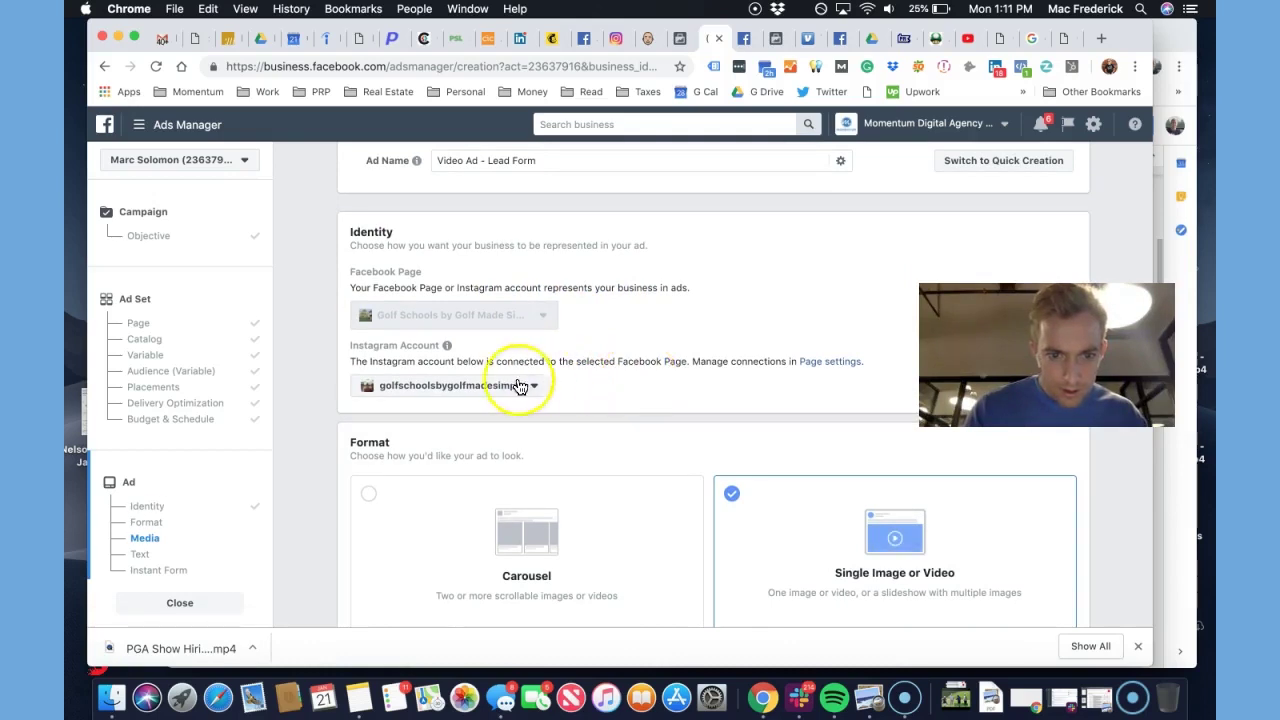
click(518, 383)
click(590, 362)
Switch the ad's media to Video/Slideshow and upload PGA Show Hiring Video.mp4 from the Downloads folder
scroll(590, 362, down, 5)
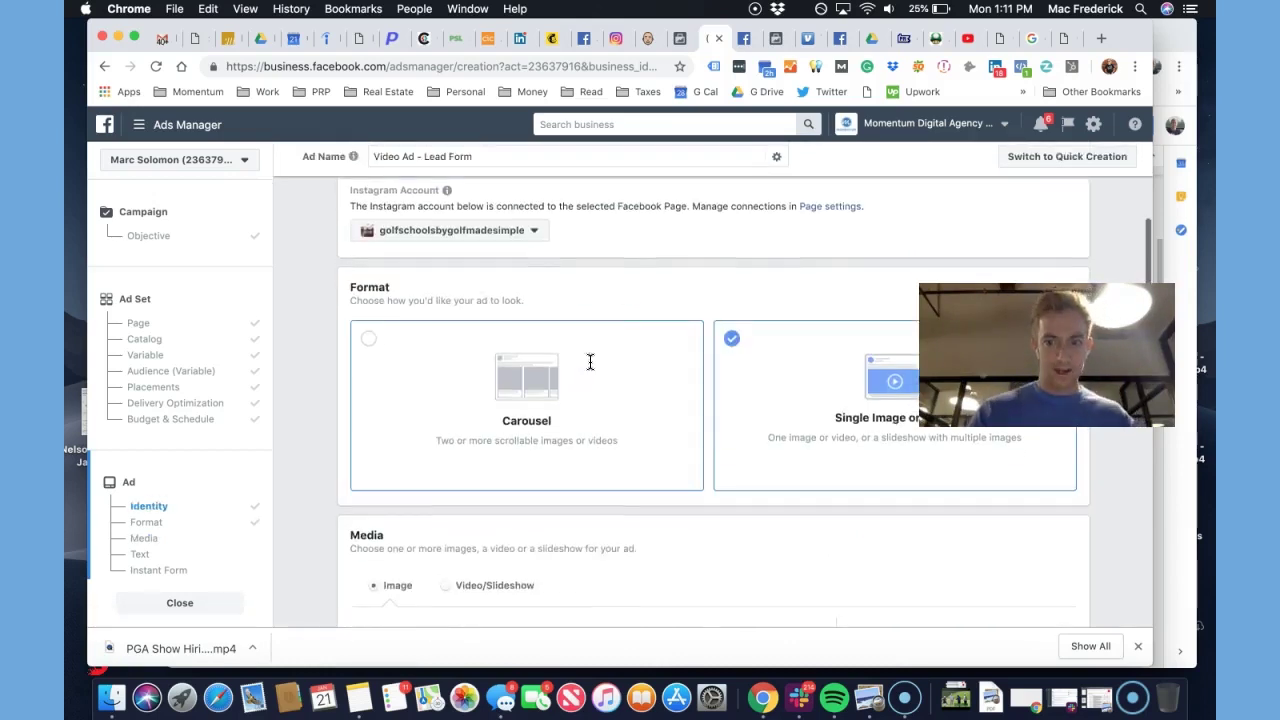
scroll(767, 372, down, 2)
click(497, 437)
scroll(629, 430, down, 3)
click(610, 424)
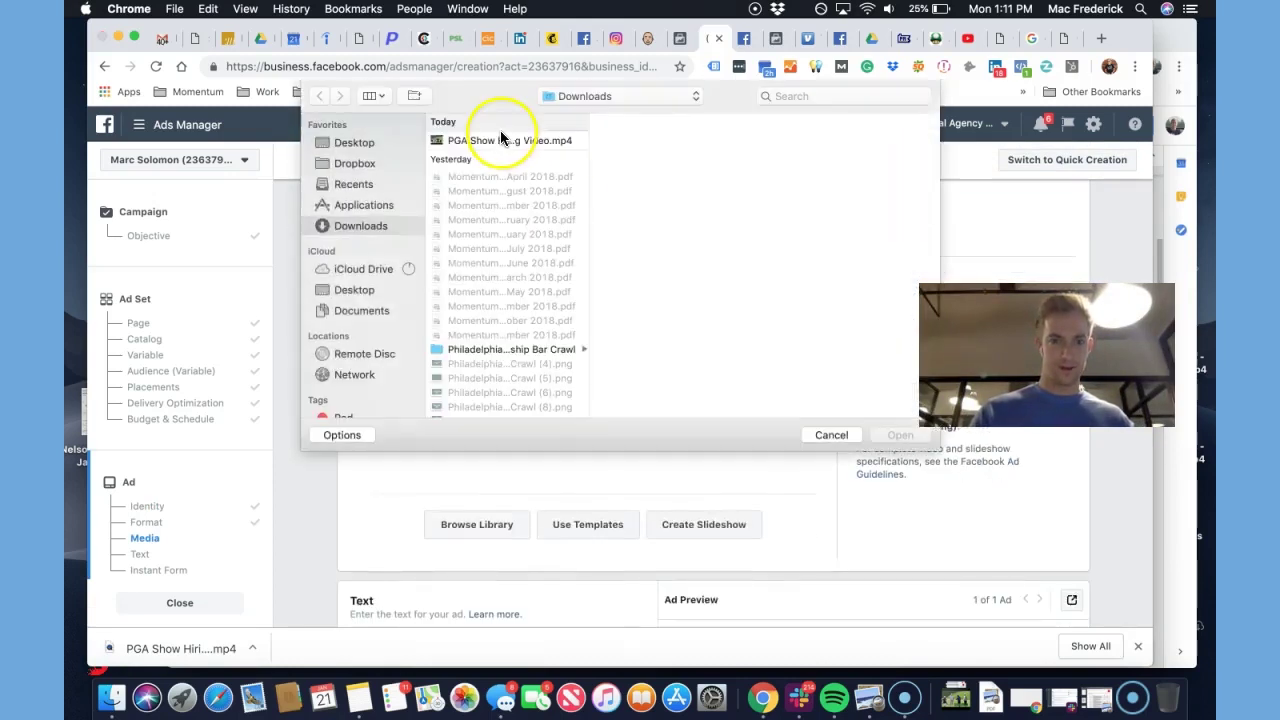
double_click(497, 128)
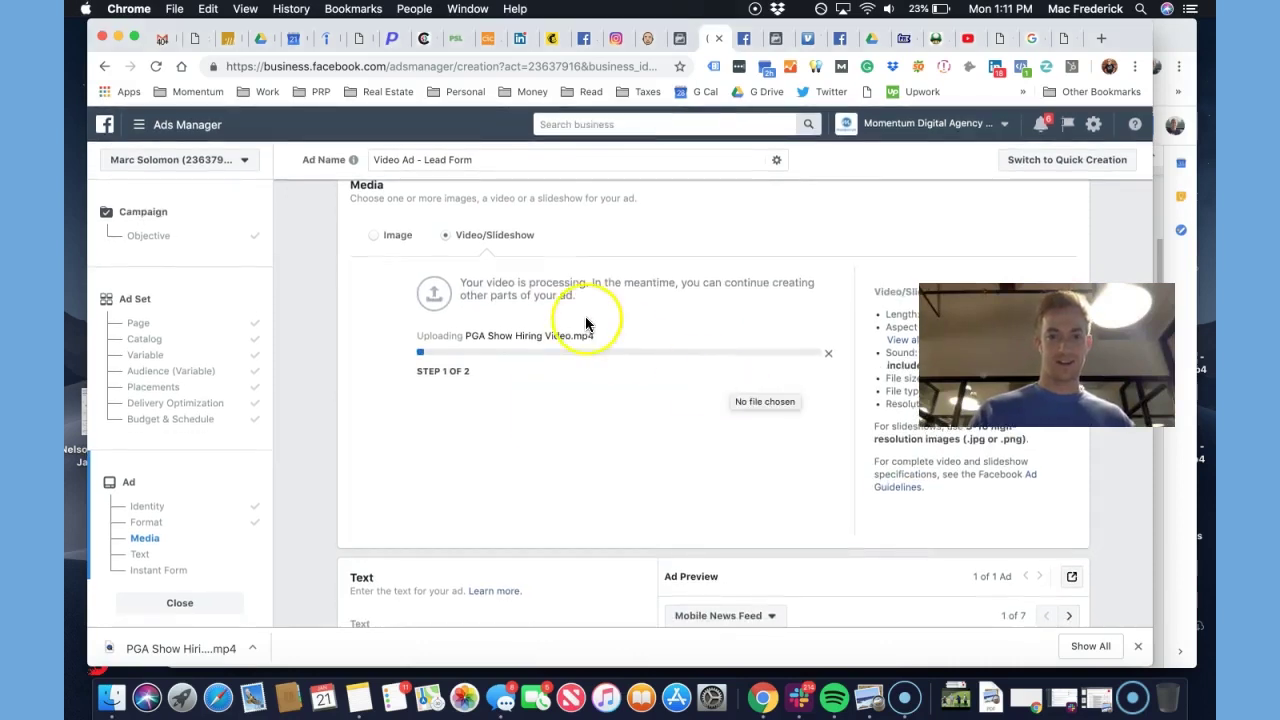
Examine the ad's identity, video upload, text, conversion tracking and instant form sections
scroll(387, 292, up, 10)
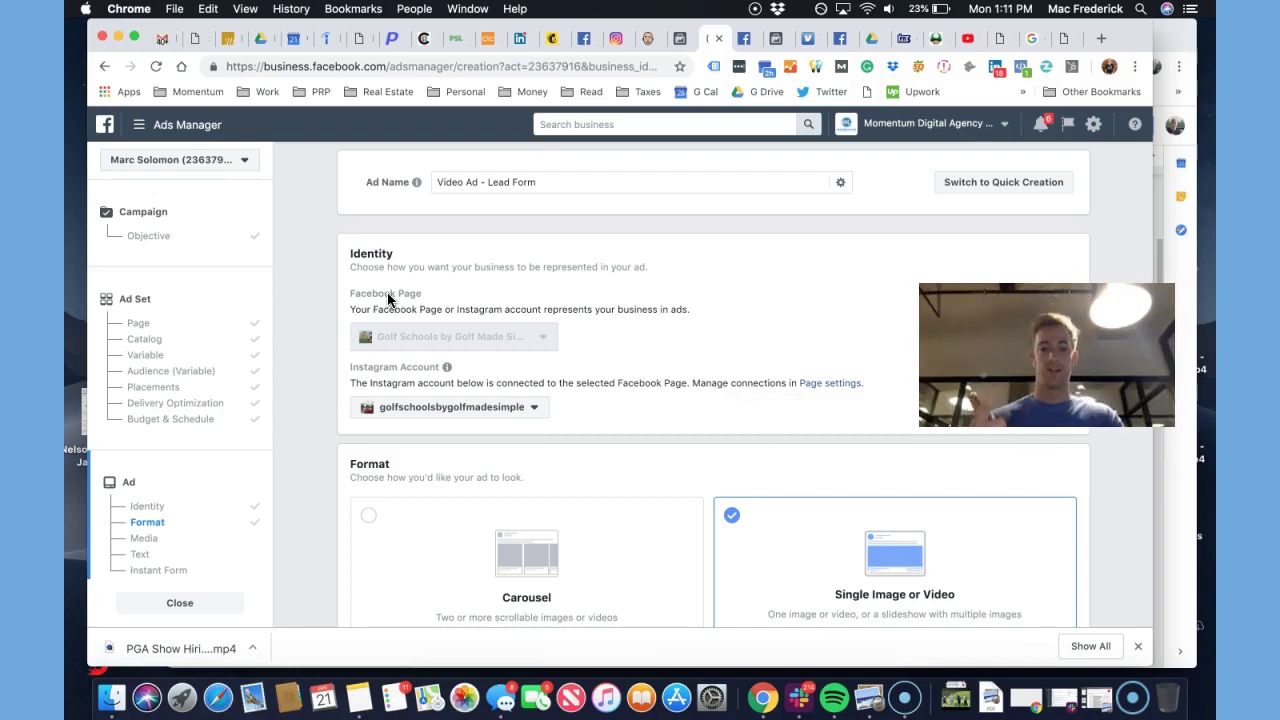
scroll(575, 347, down, 5)
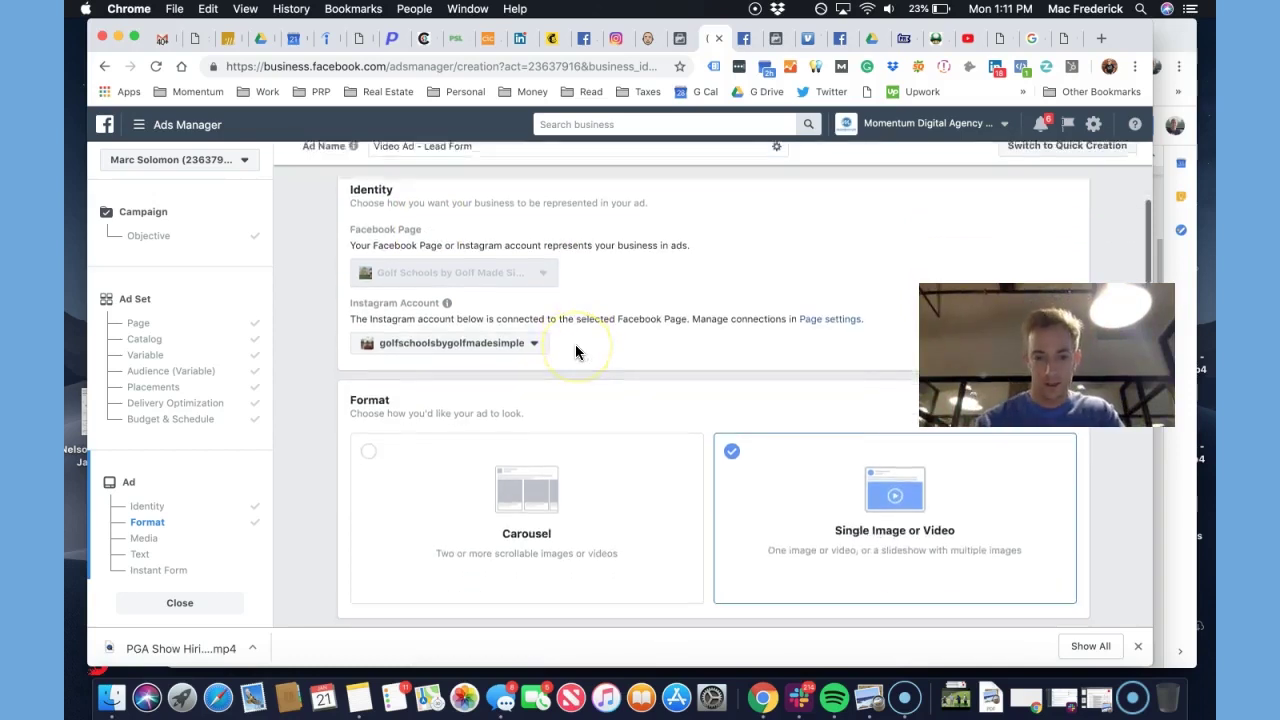
scroll(575, 347, down, 10)
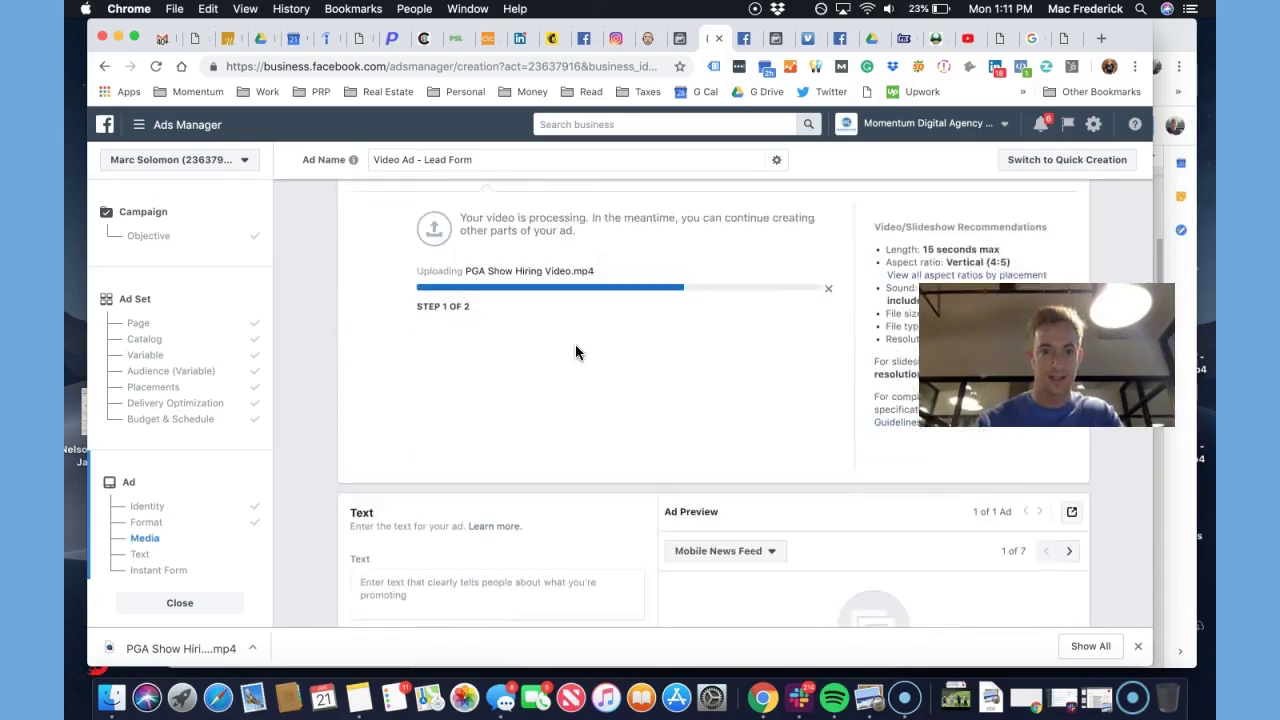
scroll(575, 352, down, 2)
click(491, 380)
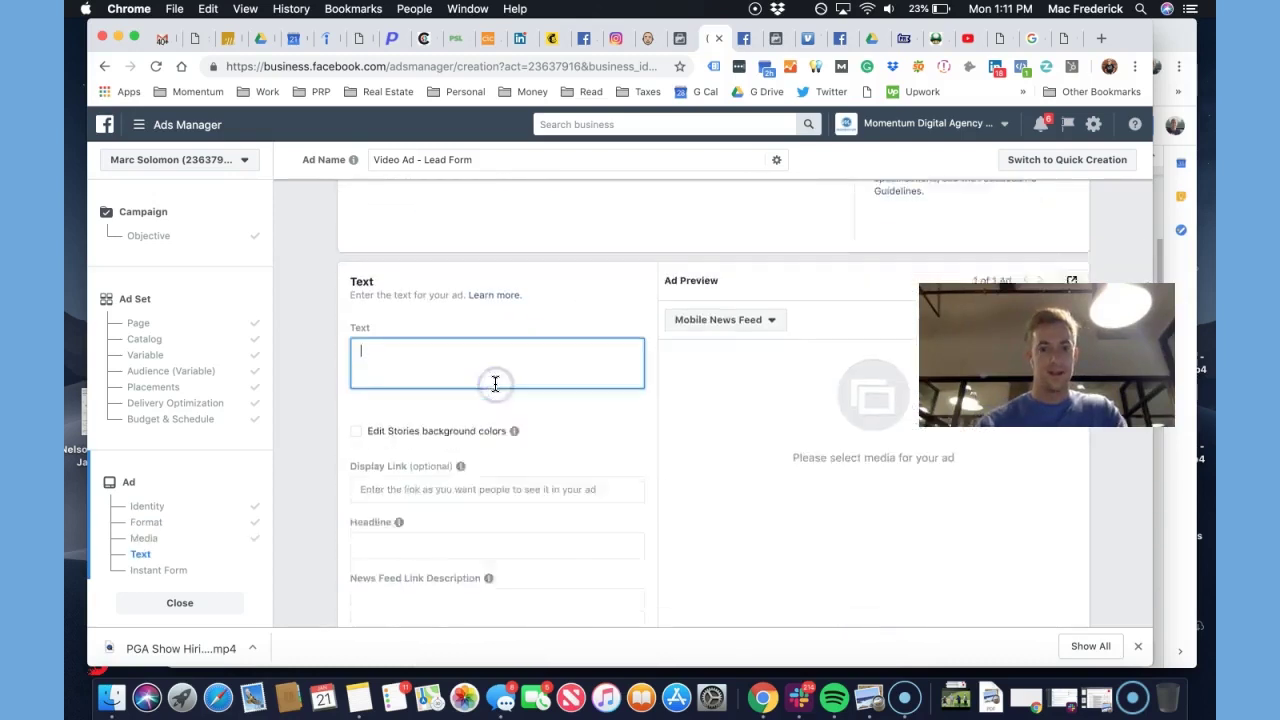
scroll(495, 384, down, 3)
scroll(495, 384, down, 10)
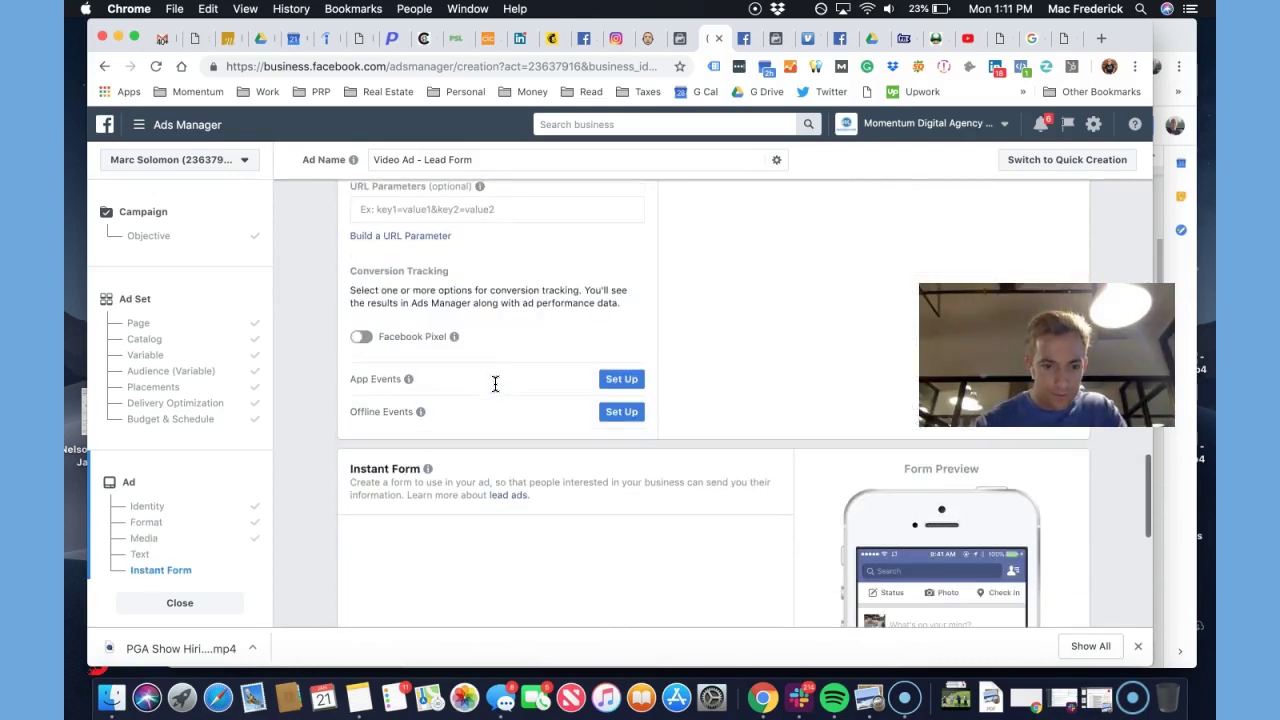
scroll(580, 390, down, 5)
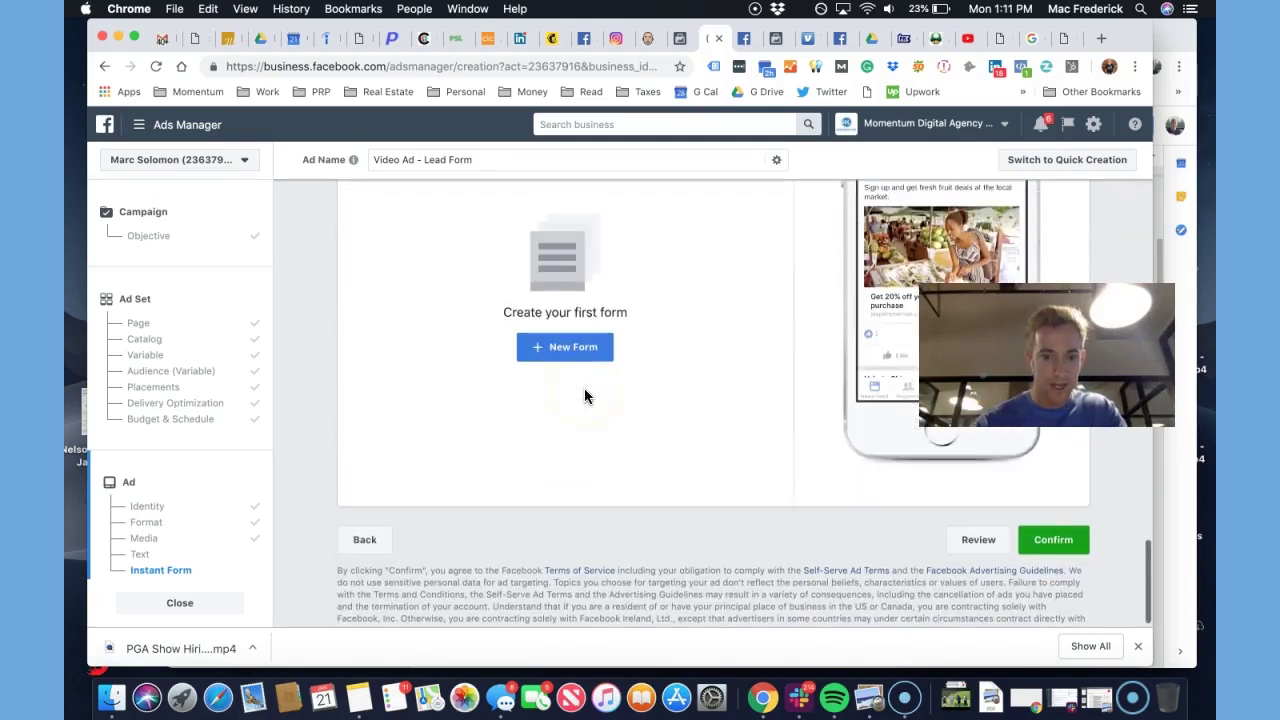
scroll(585, 394, up, 8)
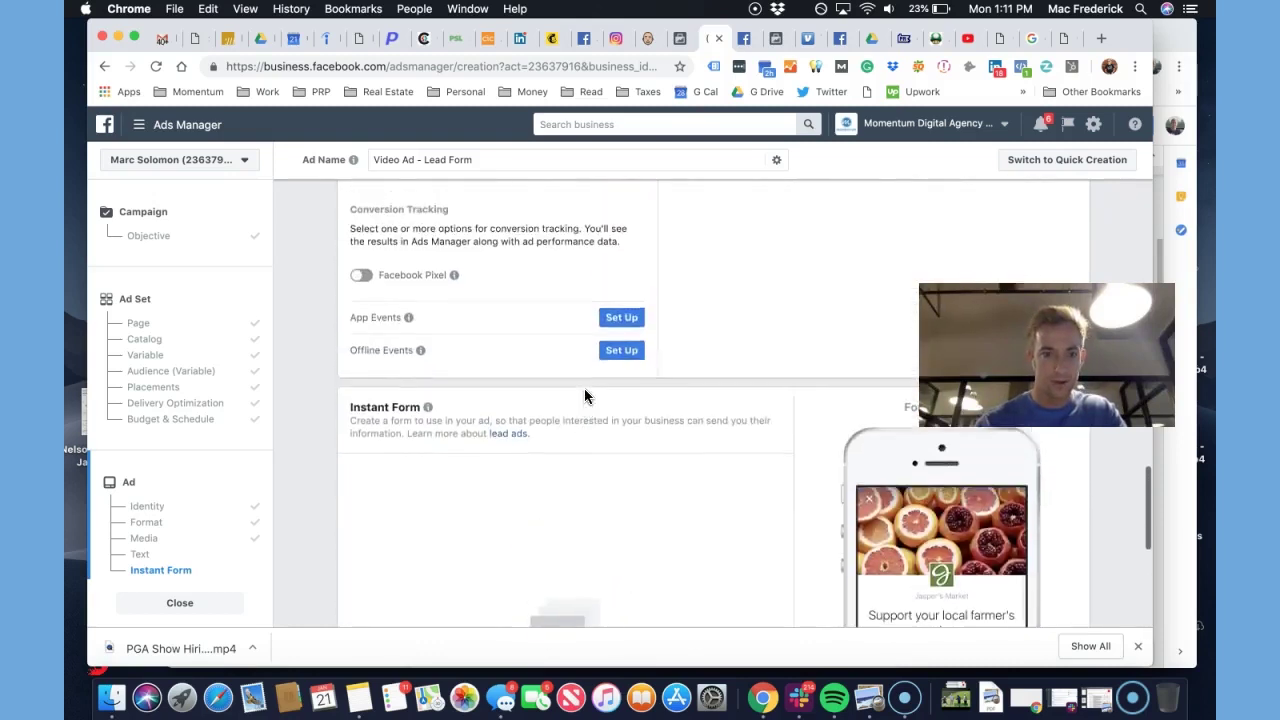
Turn on Facebook Pixel conversion tracking for the ad with the GMS Pixel
click(360, 459)
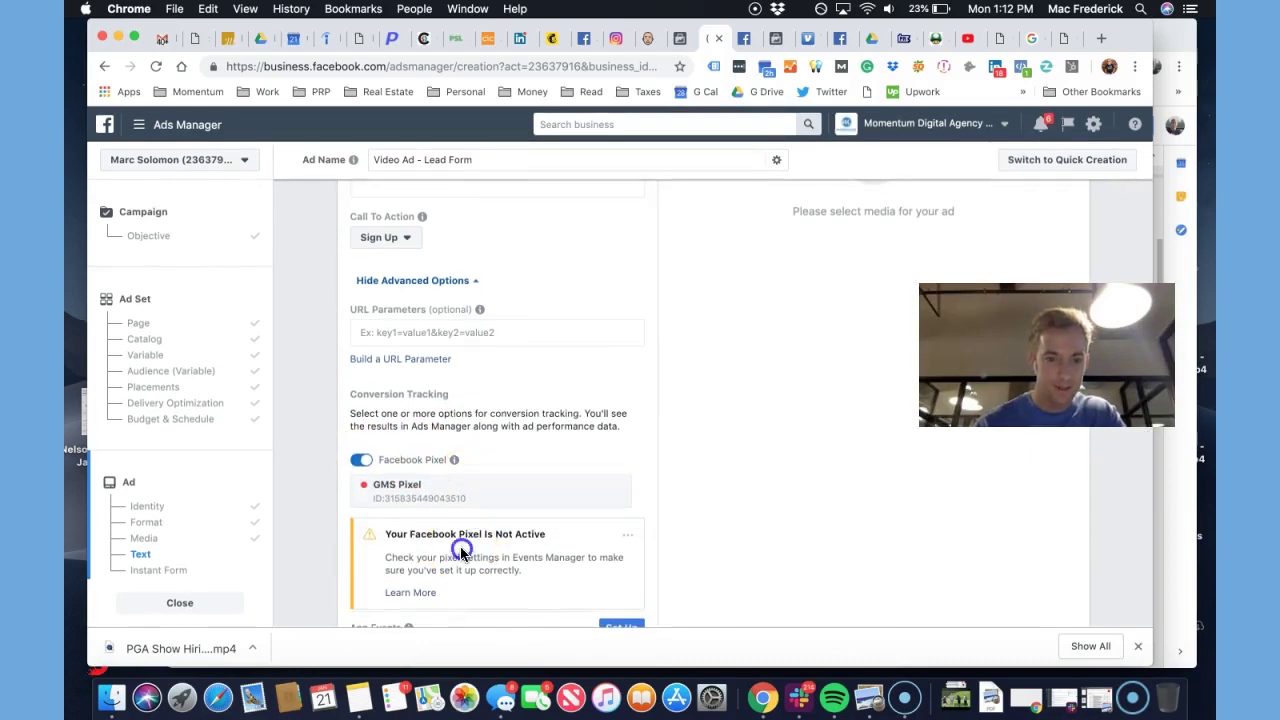
scroll(457, 546, down, 2)
scroll(460, 551, up, 3)
scroll(463, 551, up, 4)
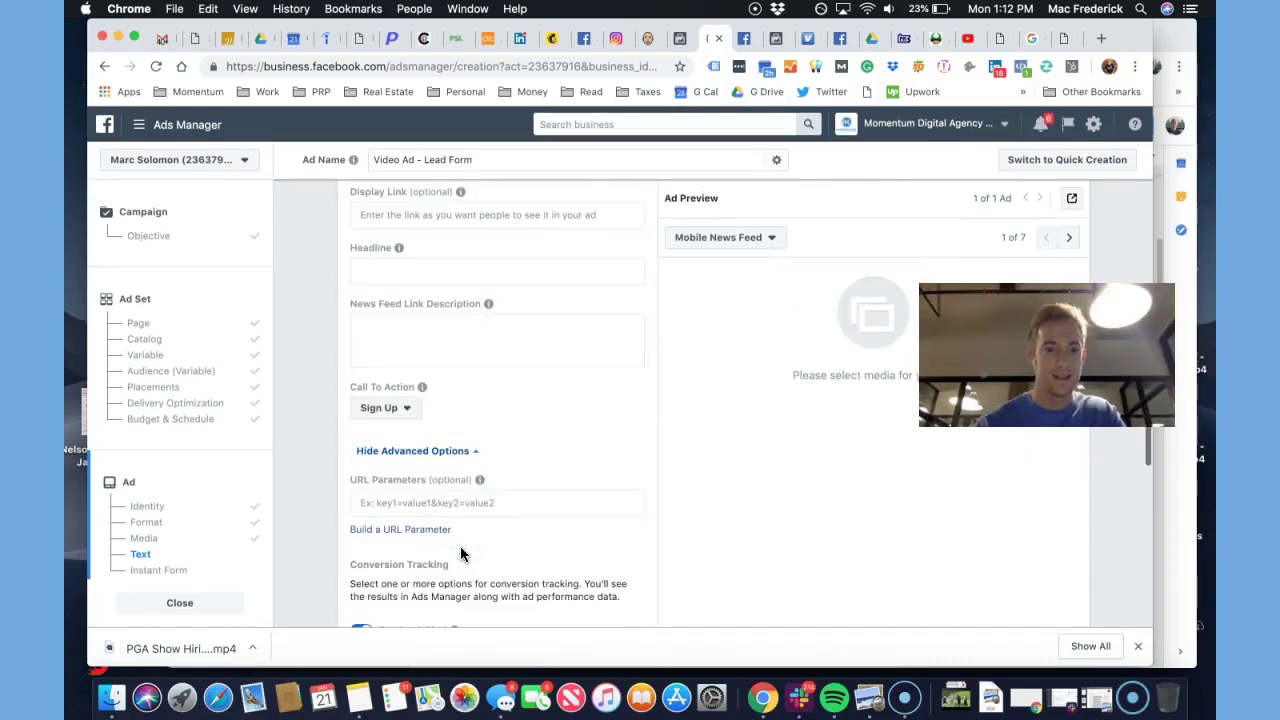
scroll(534, 419, up, 15)
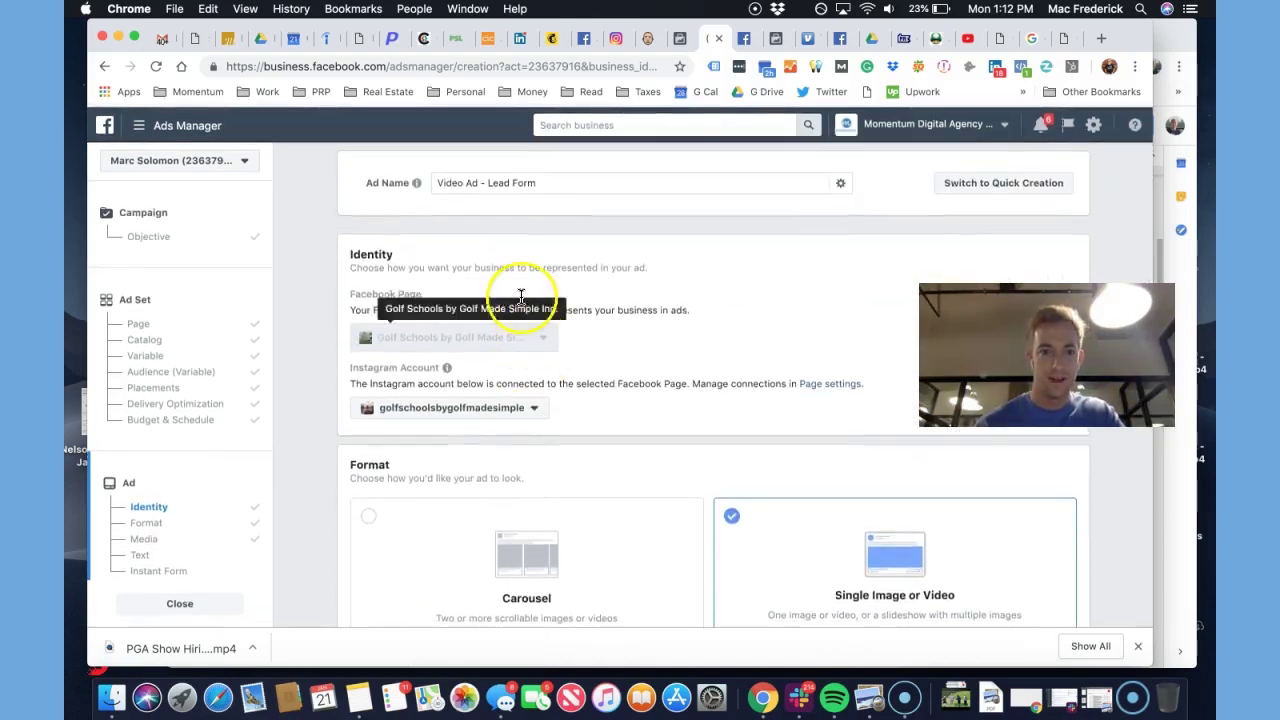
Write the ad text "Grow Your Career as a Golf Professional with", tag the Golf Made Simple in Scotland - Golf Tours page, and start a new paragraph
scroll(514, 290, down, 5)
scroll(517, 290, down, 6)
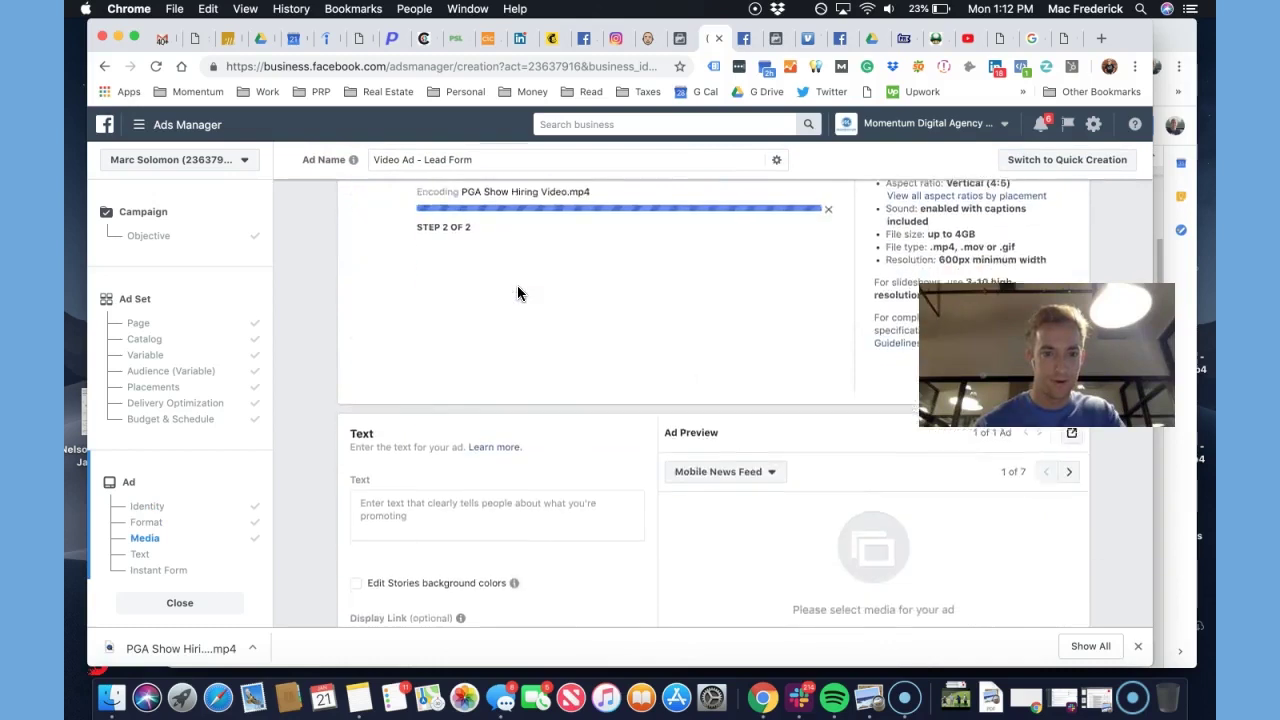
click(442, 354)
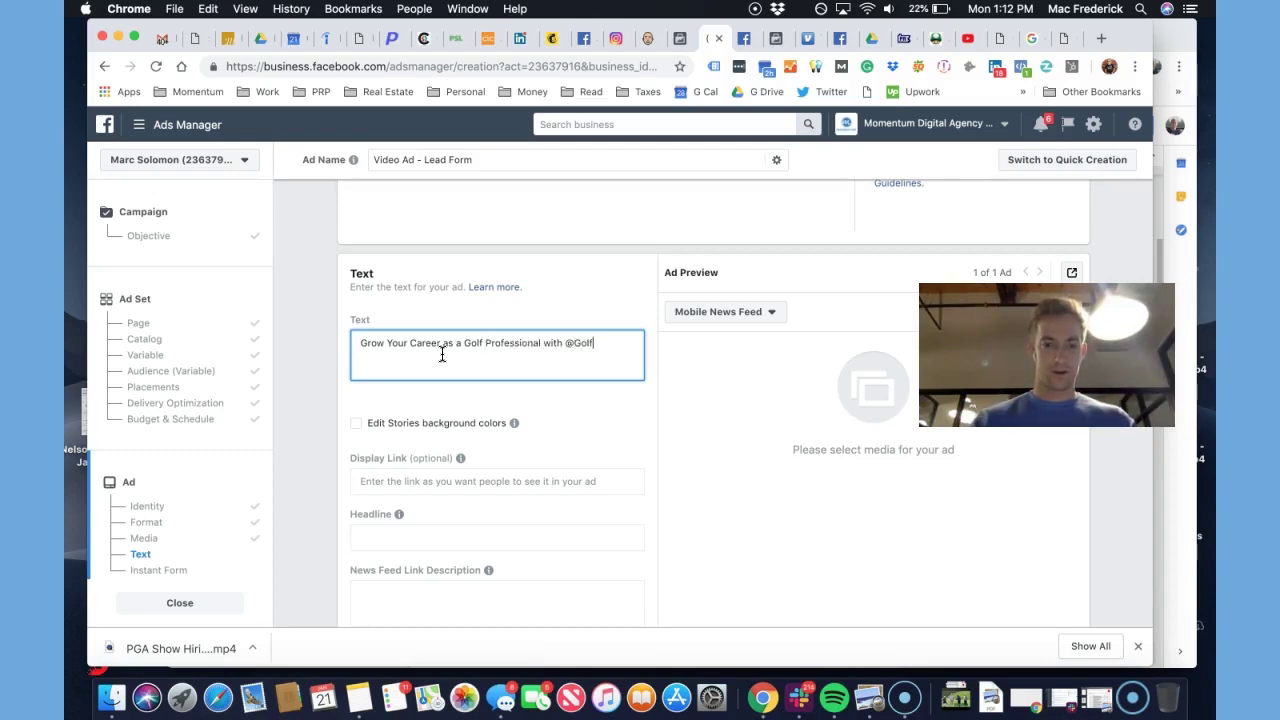
text(mad)
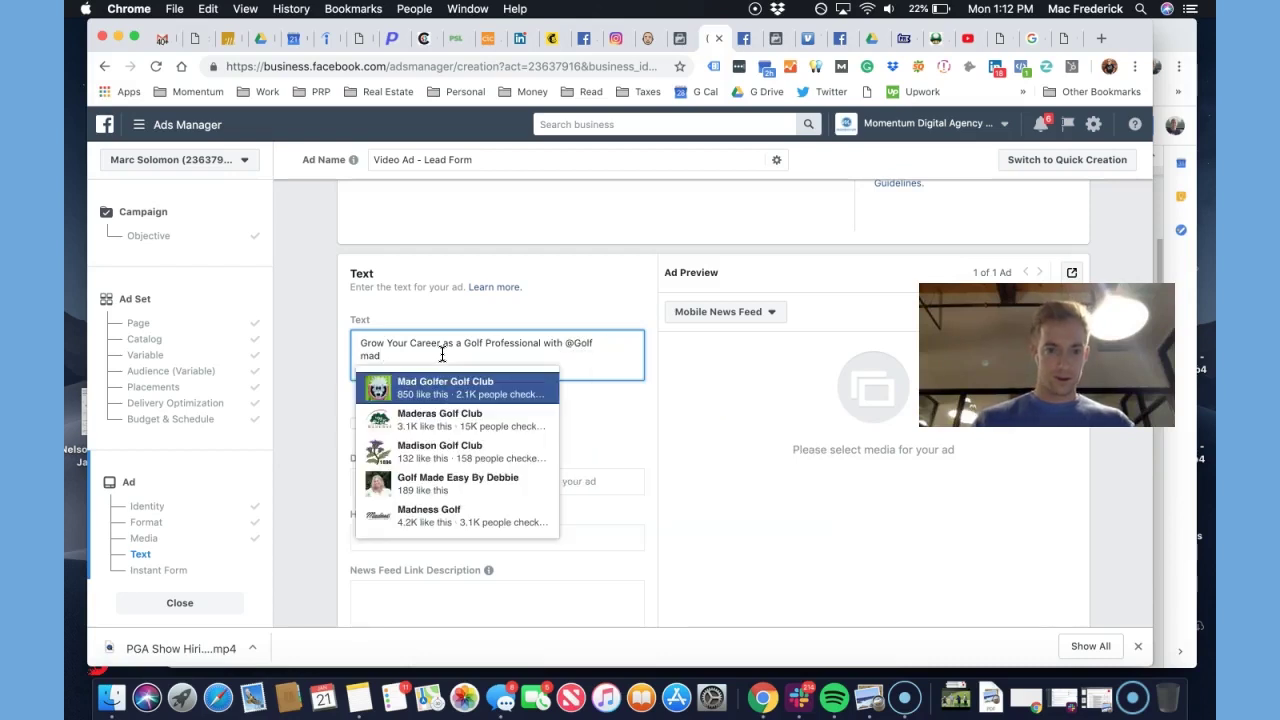
text(e sim)
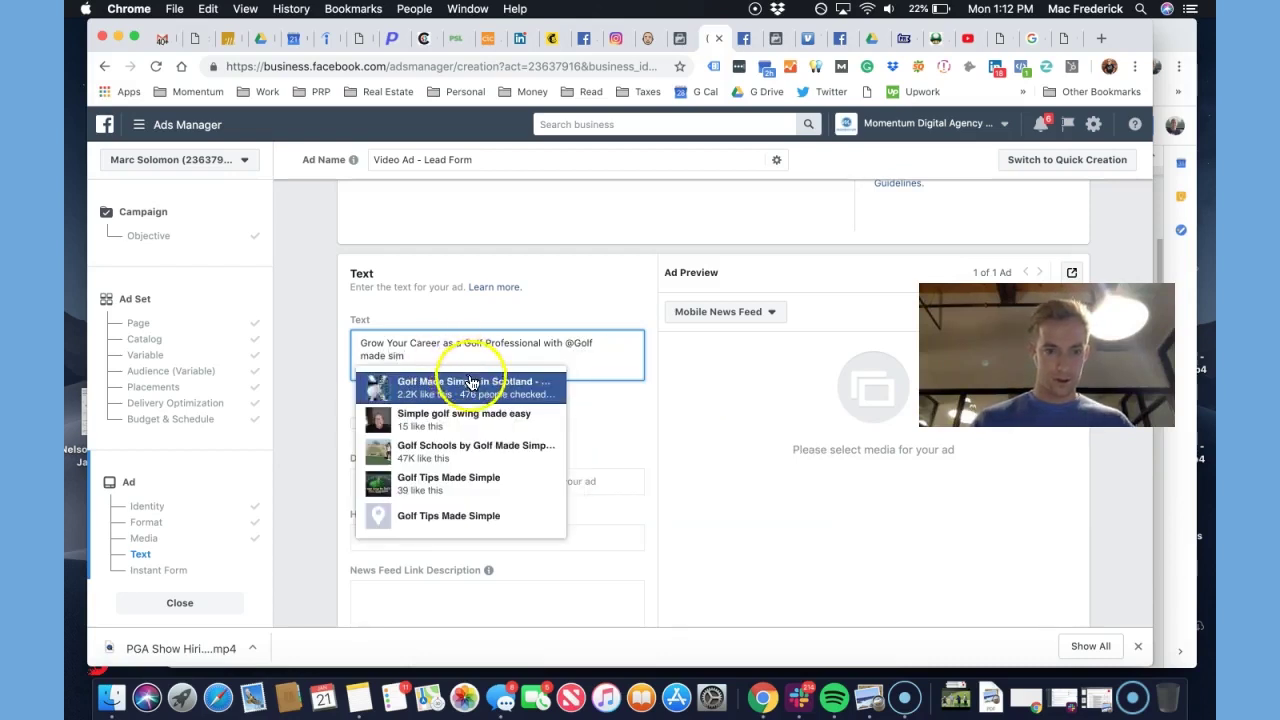
click(470, 385)
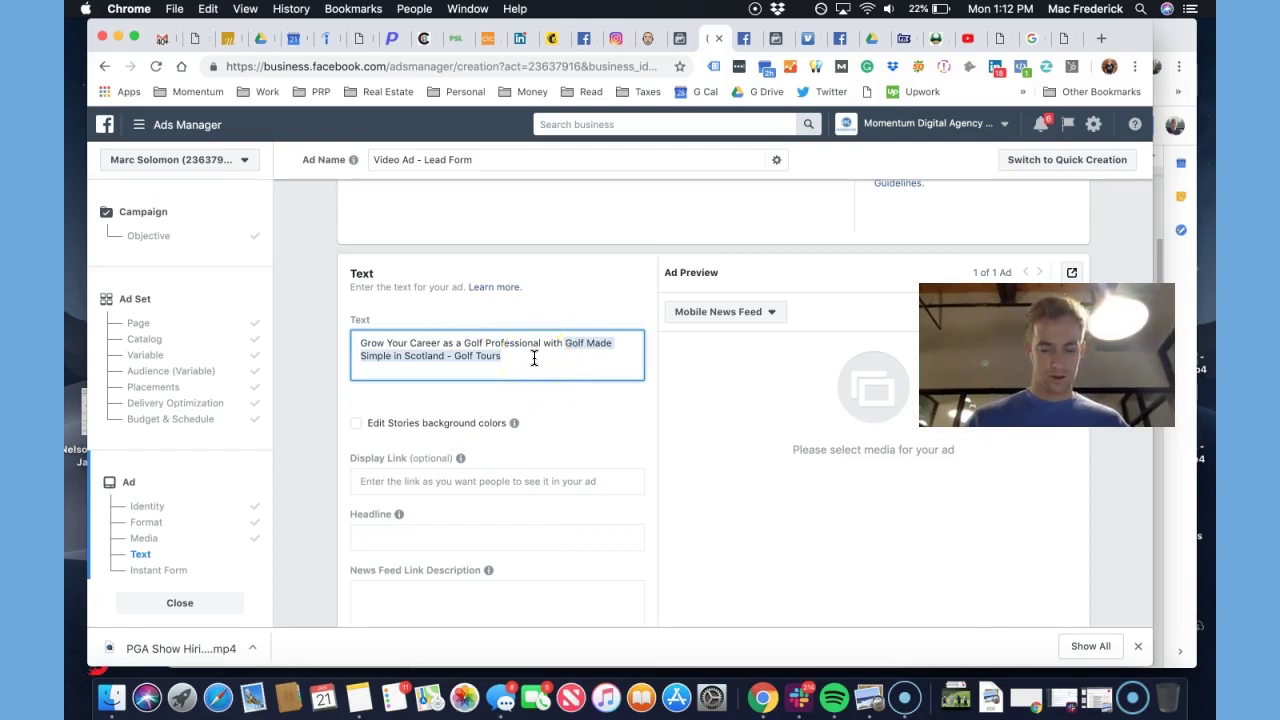
key(Return)
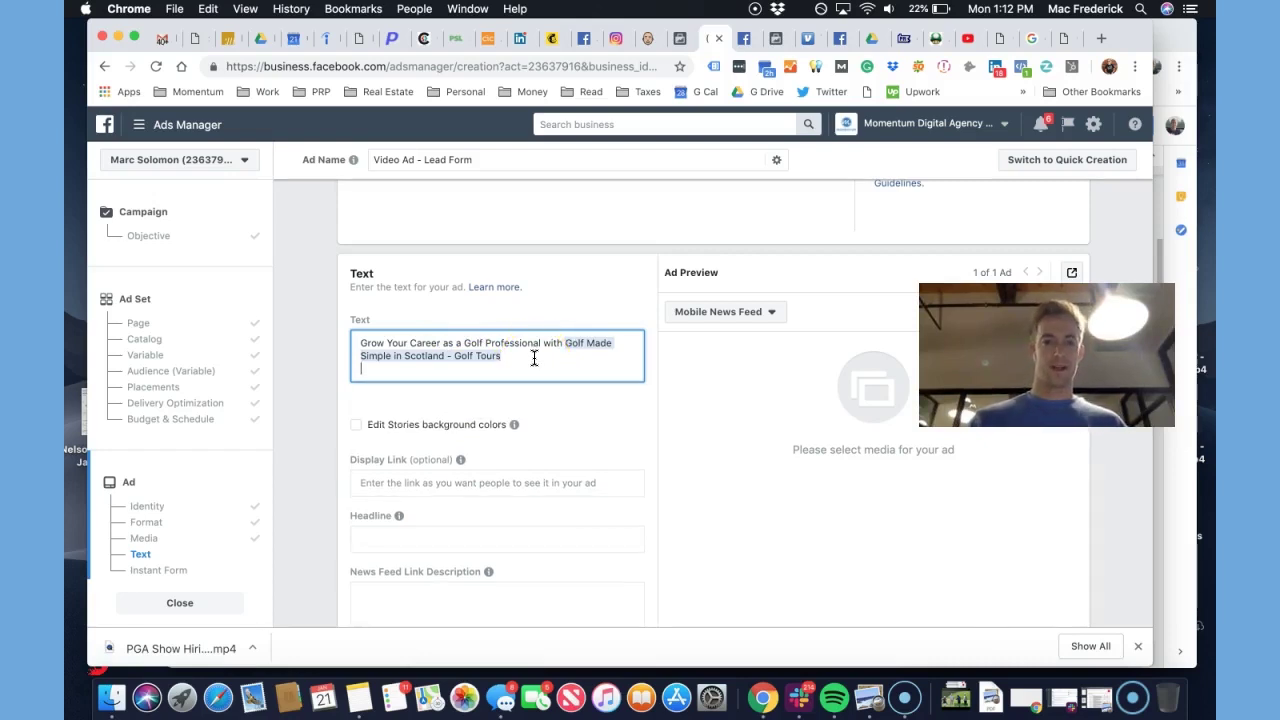
key(Return)
click(530, 372)
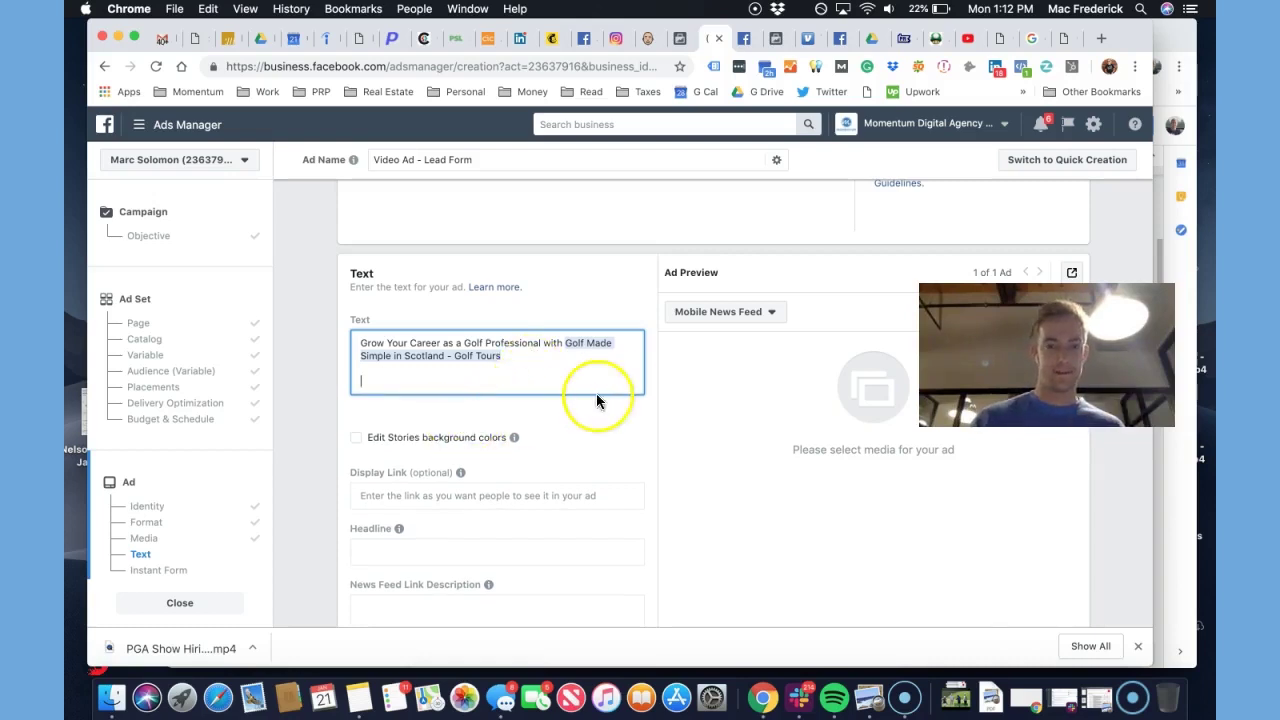
Switch the ad preview placement to Desktop News Feed
scroll(615, 393, up, 2)
click(766, 414)
click(758, 470)
click(755, 401)
click(749, 480)
Check the processing status of the uploaded PGA Show Hiring Video.mp4 and review the ad's format and media sections
scroll(749, 490, up, 5)
scroll(730, 488, up, 2)
click(703, 478)
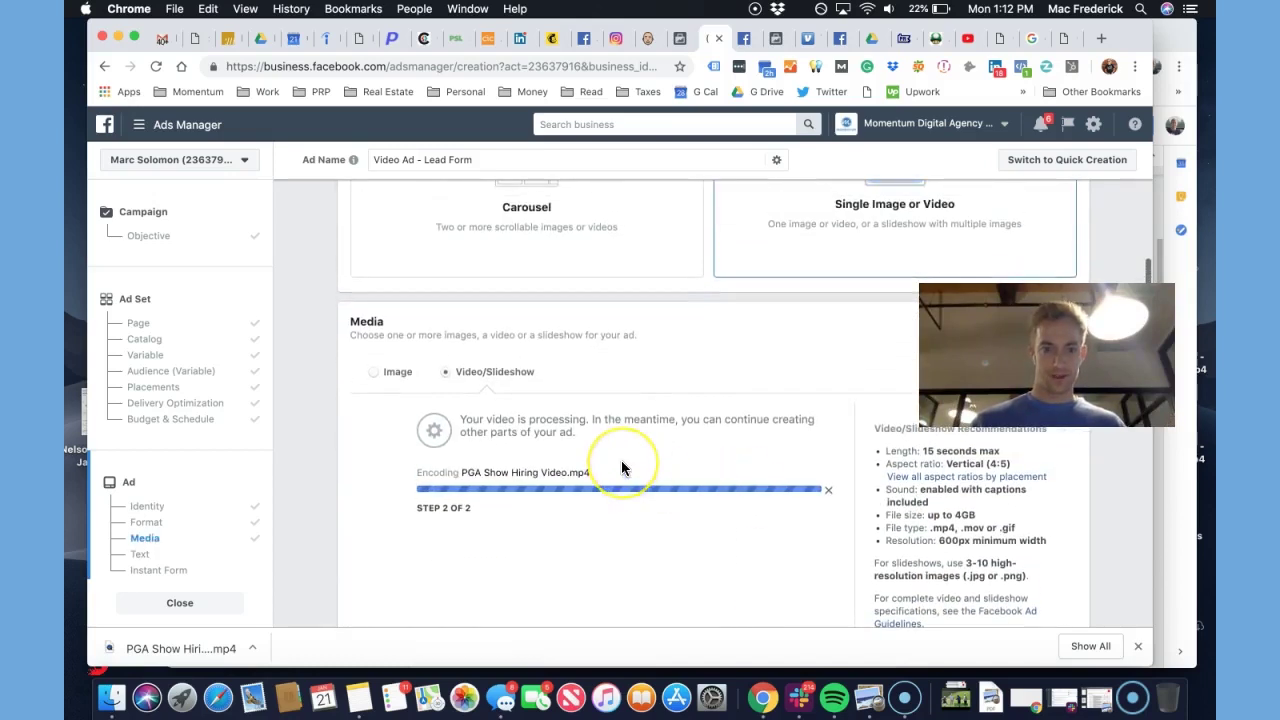
scroll(621, 462, down, 2)
scroll(621, 468, down, 3)
scroll(621, 468, up, 9)
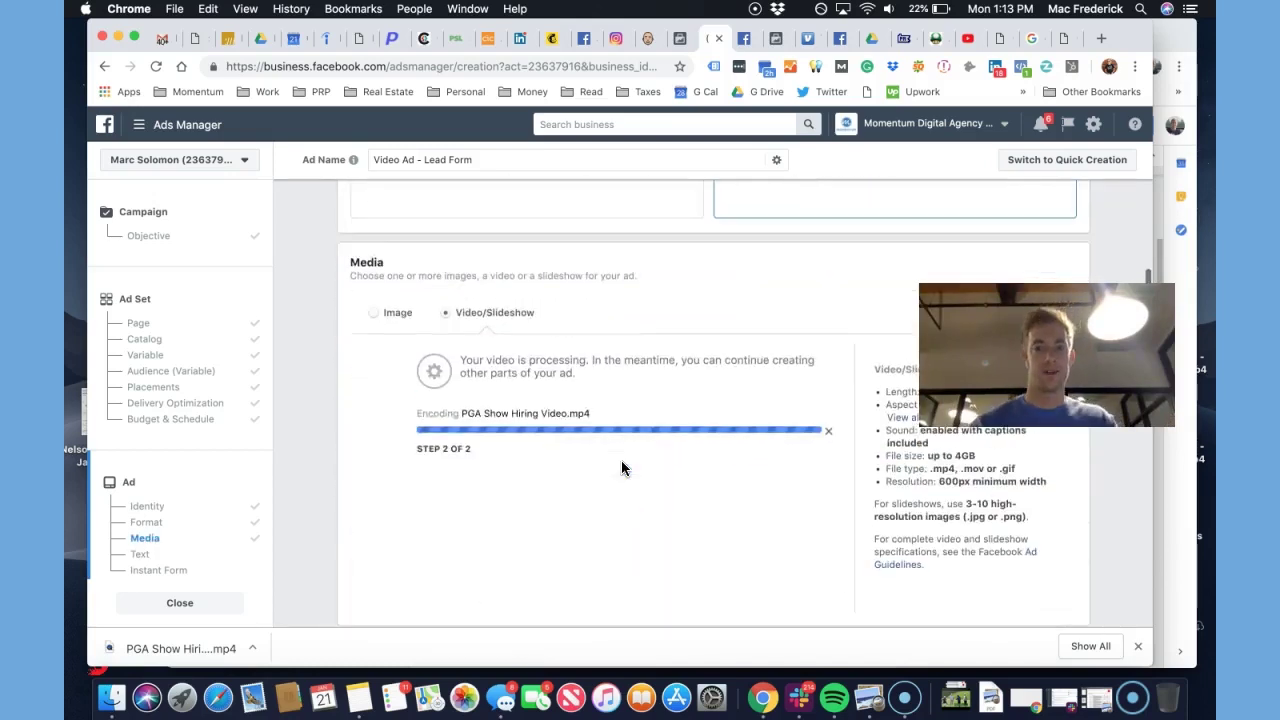
scroll(621, 465, up, 3)
scroll(621, 465, down, 8)
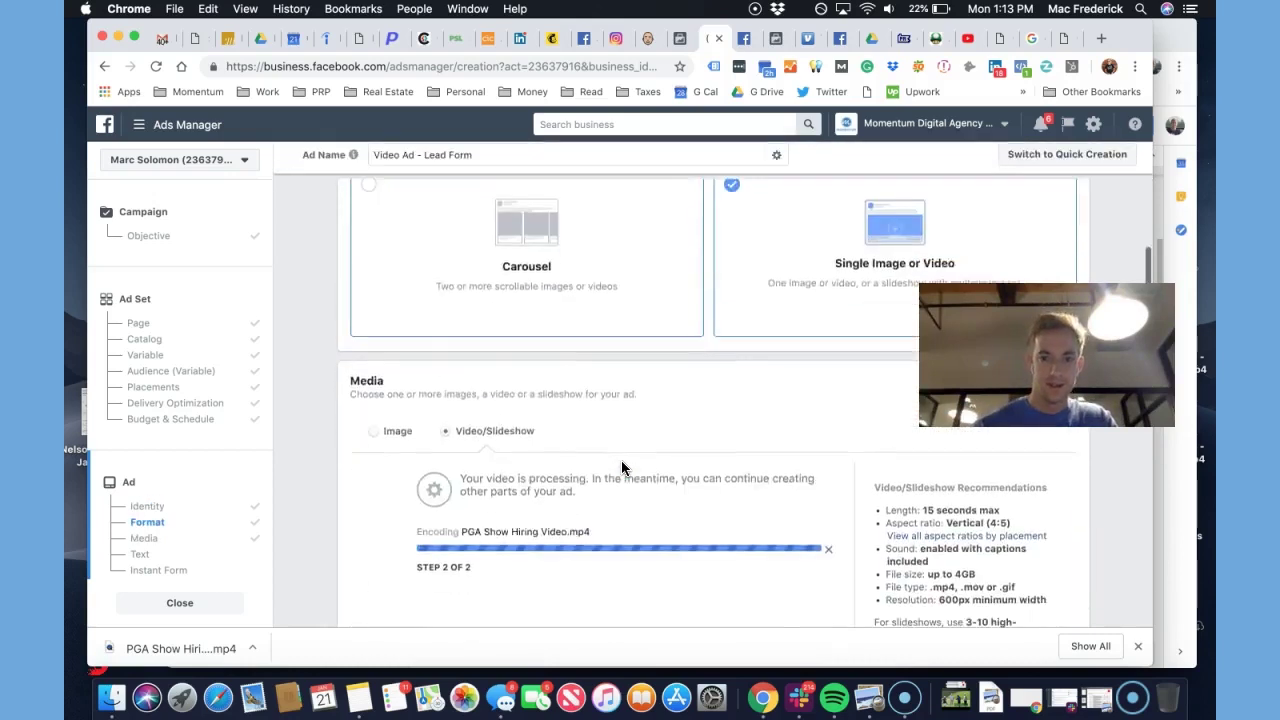
click(517, 383)
click(953, 678)
drag(957, 640, 559, 487)
scroll(559, 487, down, 6)
click(463, 364)
scroll(463, 366, up, 3)
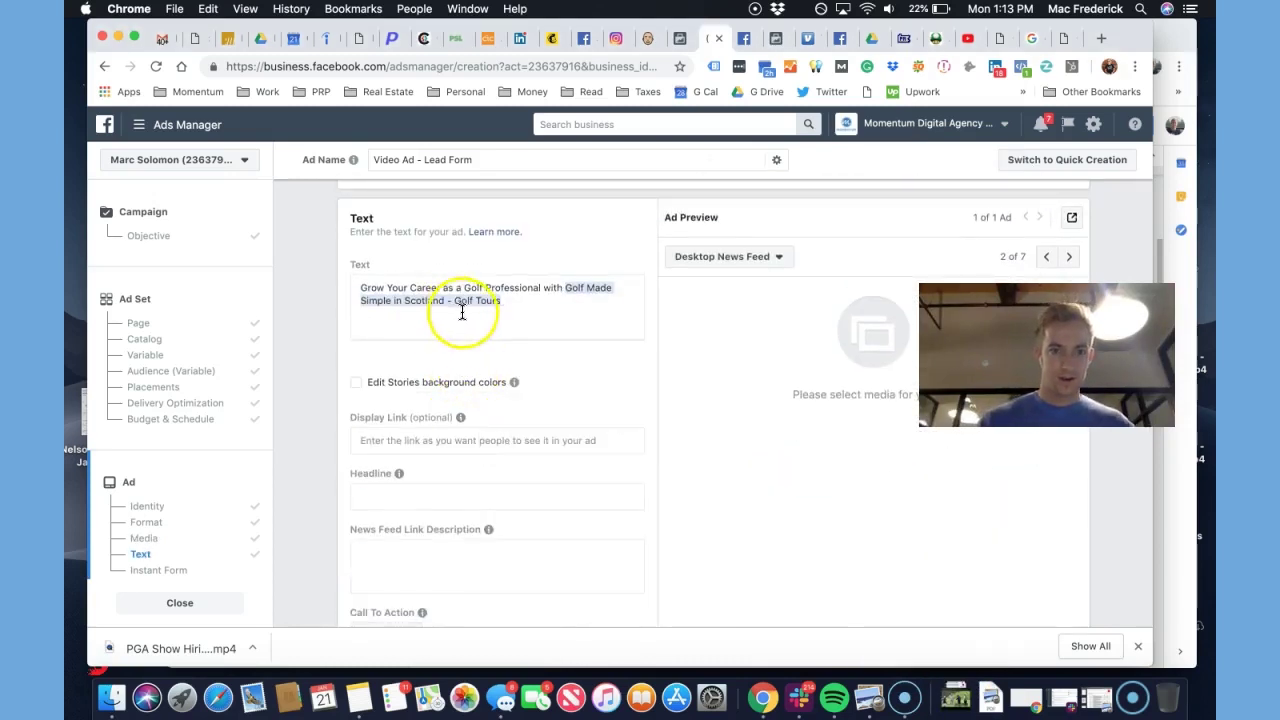
Start a draft post on the Facebook home page, search the emoji picker for golf, and insert the golf flag emoji for copying
click(538, 311)
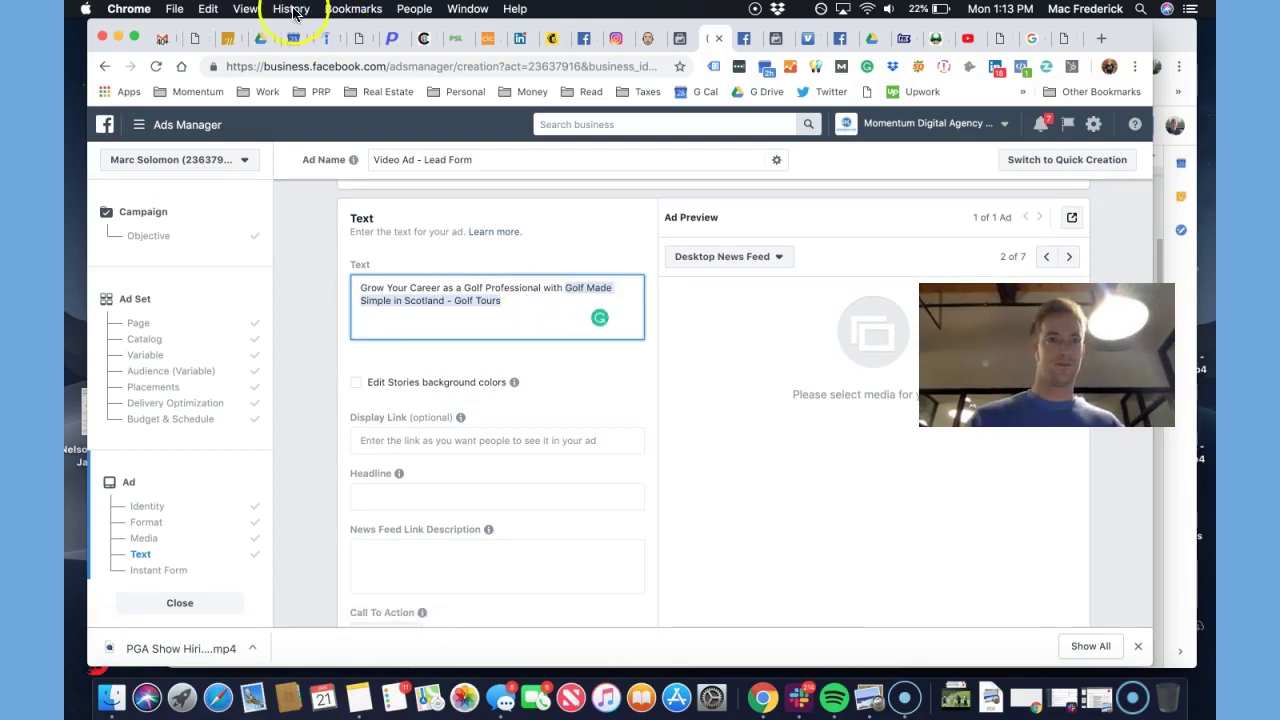
click(840, 38)
click(693, 121)
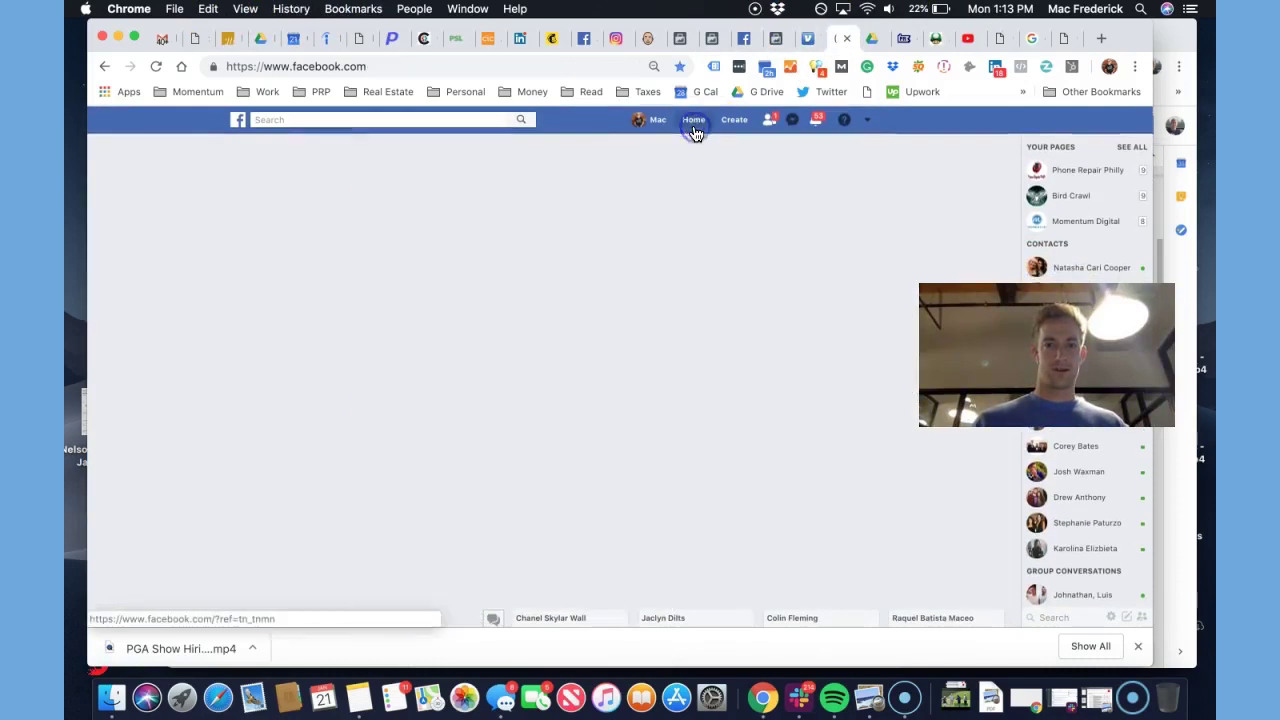
click(476, 188)
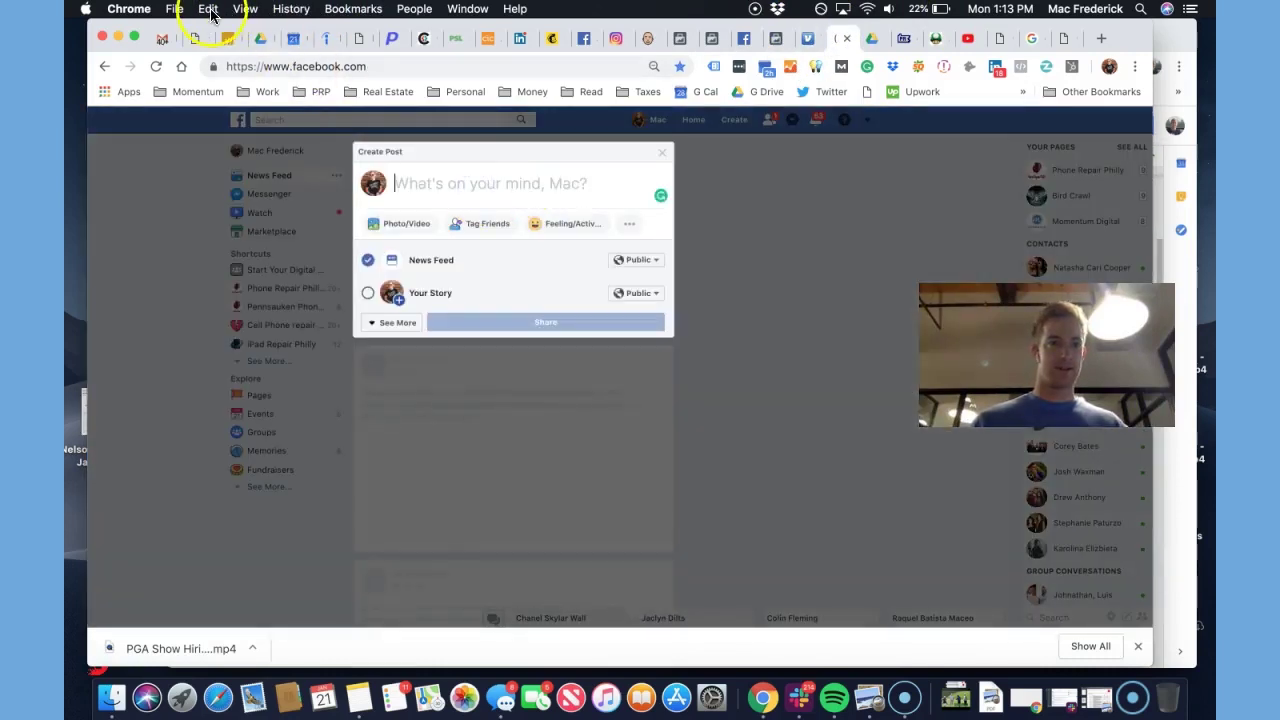
click(208, 9)
click(245, 239)
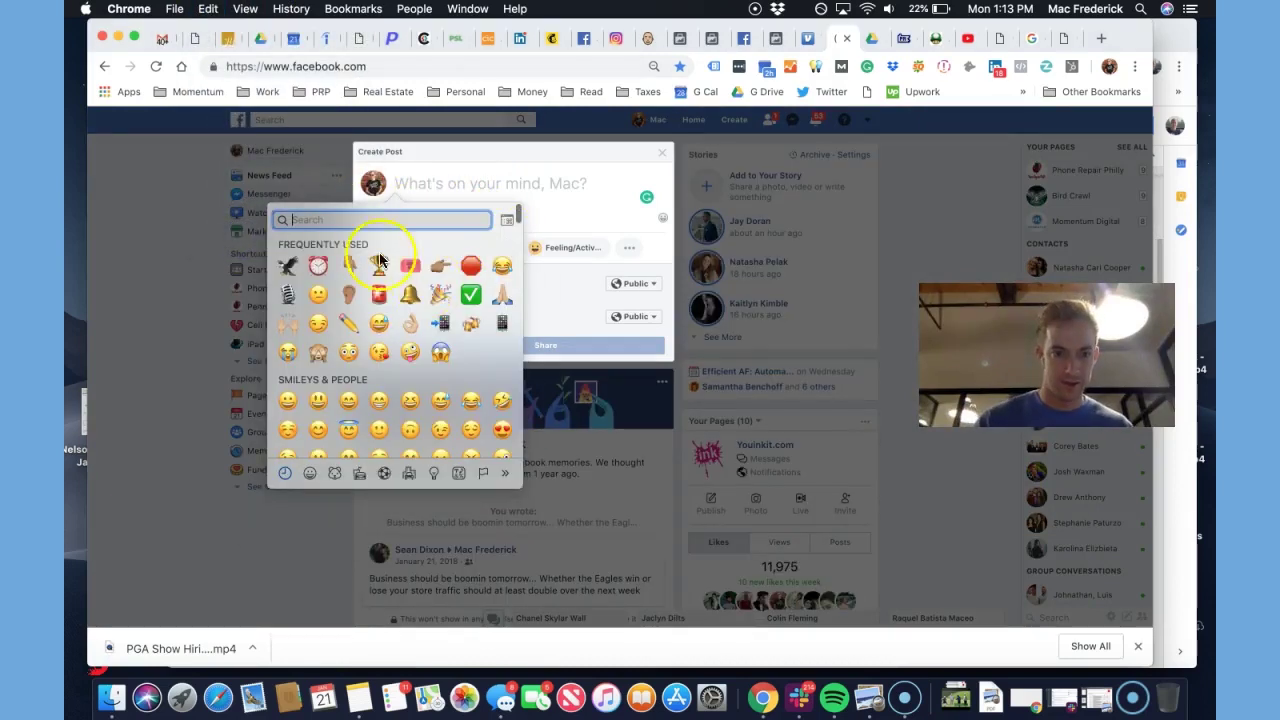
text(golf)
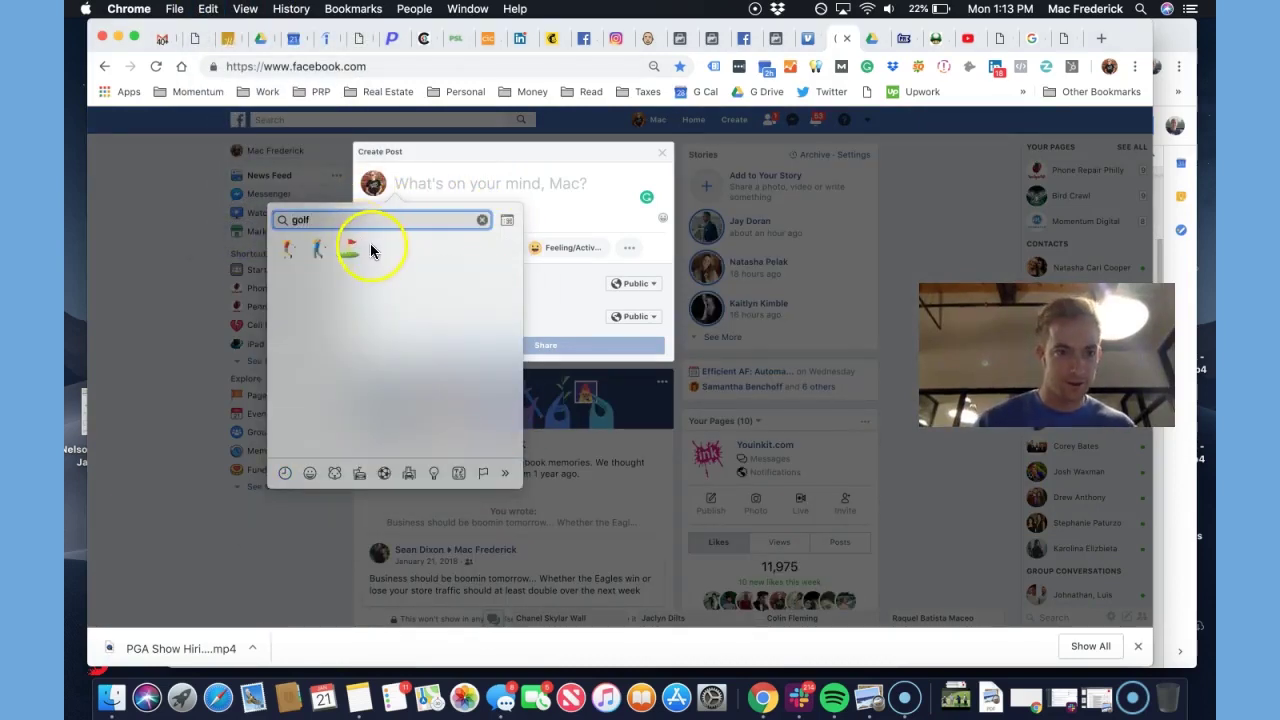
key(Return)
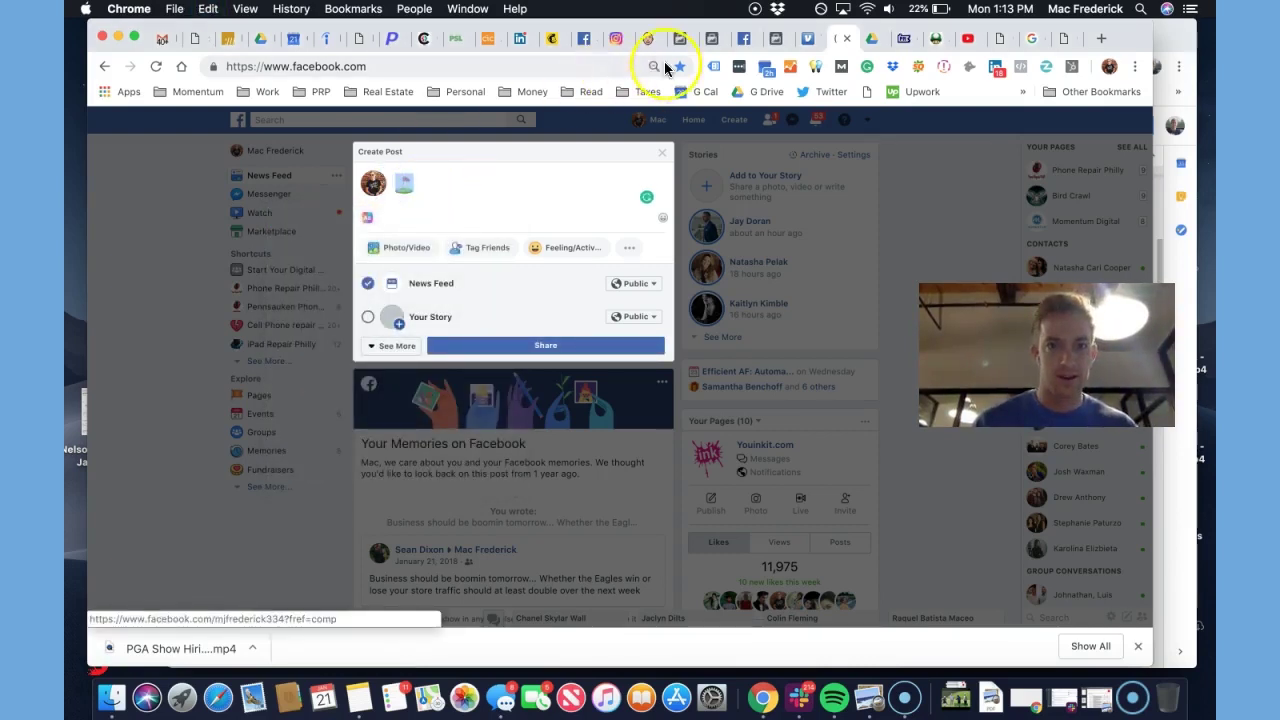
Return to the ad in Ads Manager and add the line "⛳ Work with Industry Leaders" below the opening sentence of the ad text
click(708, 38)
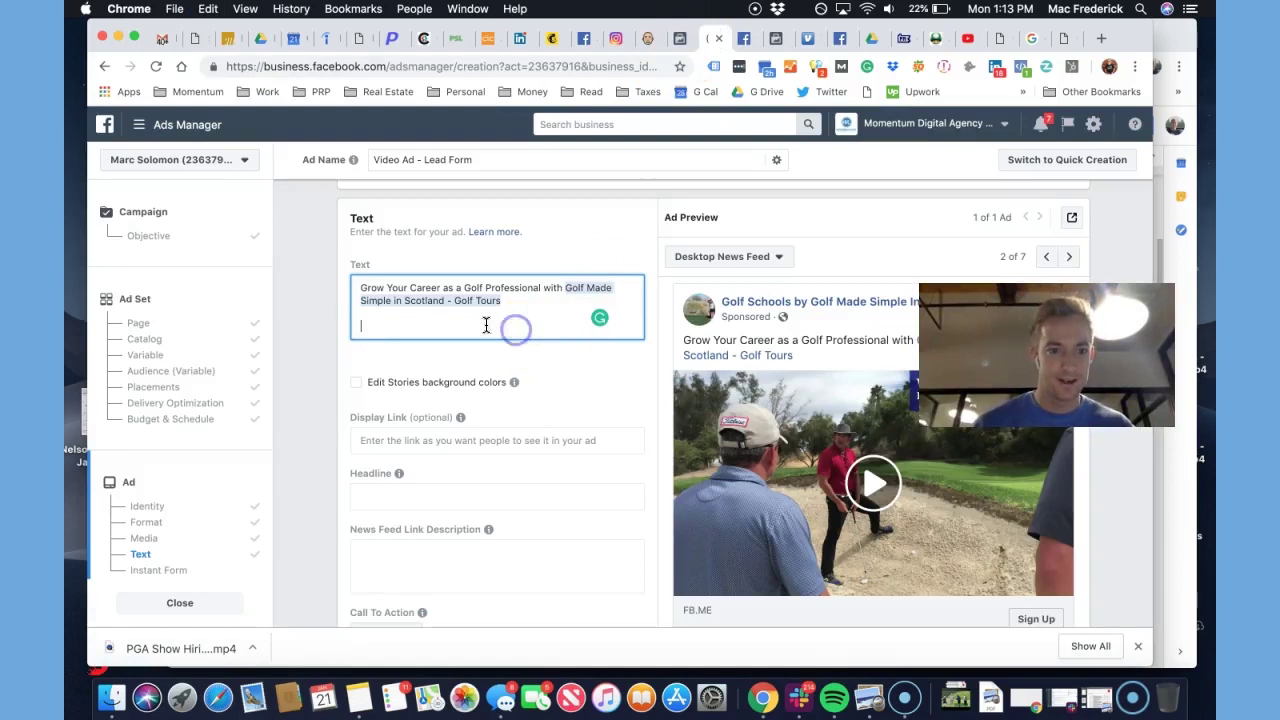
text(⛳)
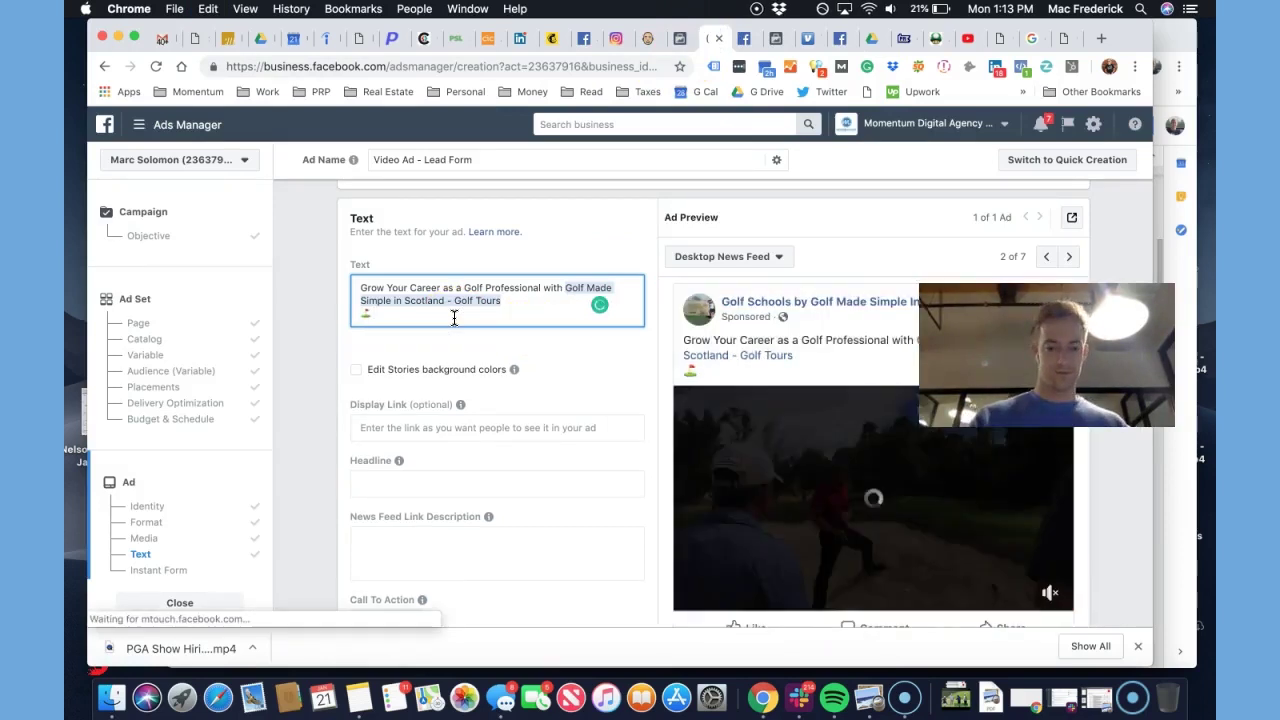
text(Work with)
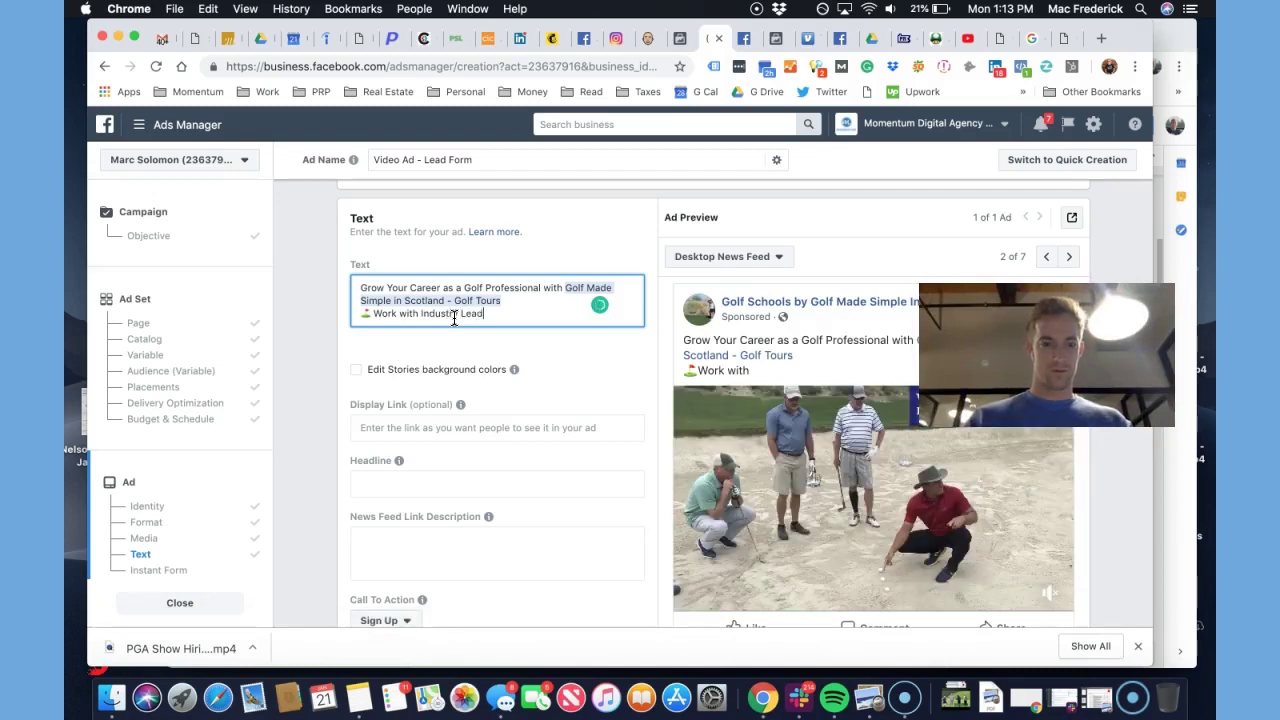
text(Industry Leaders)
key(Return)
Add a second golf flag line to the ad text reading "⛳ Scale your Network"
text(⛳)
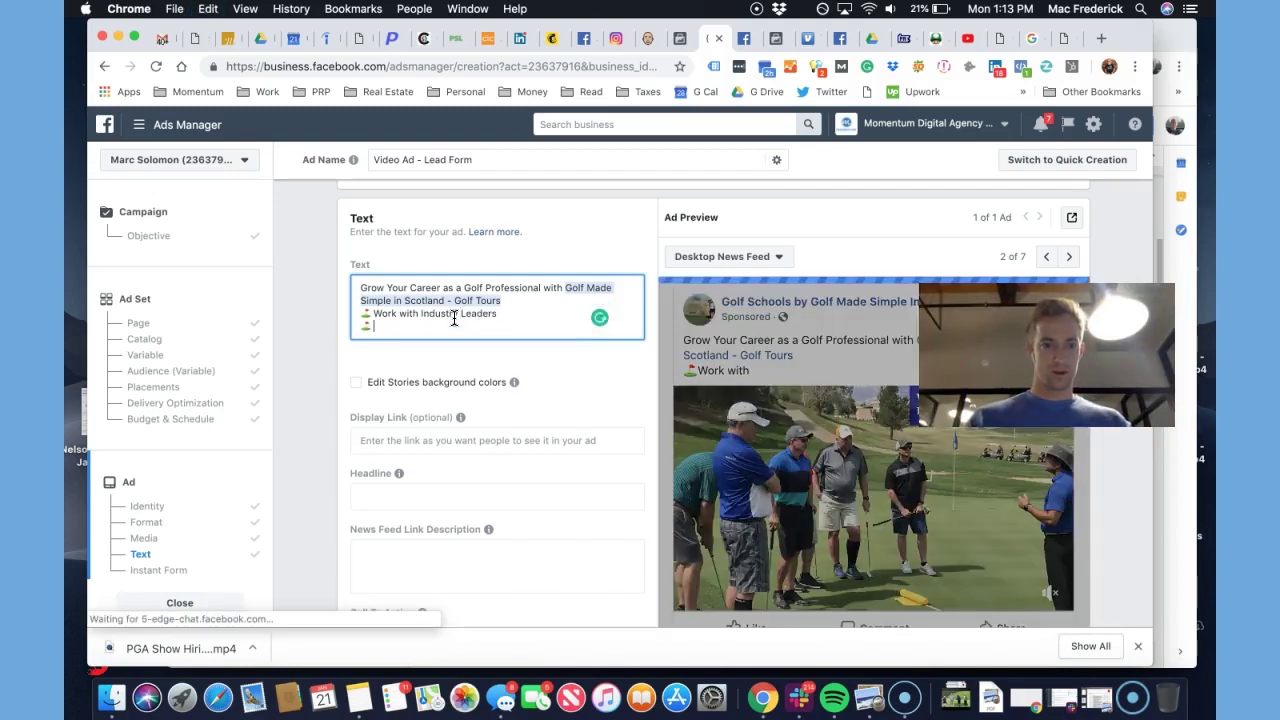
text(Scal)
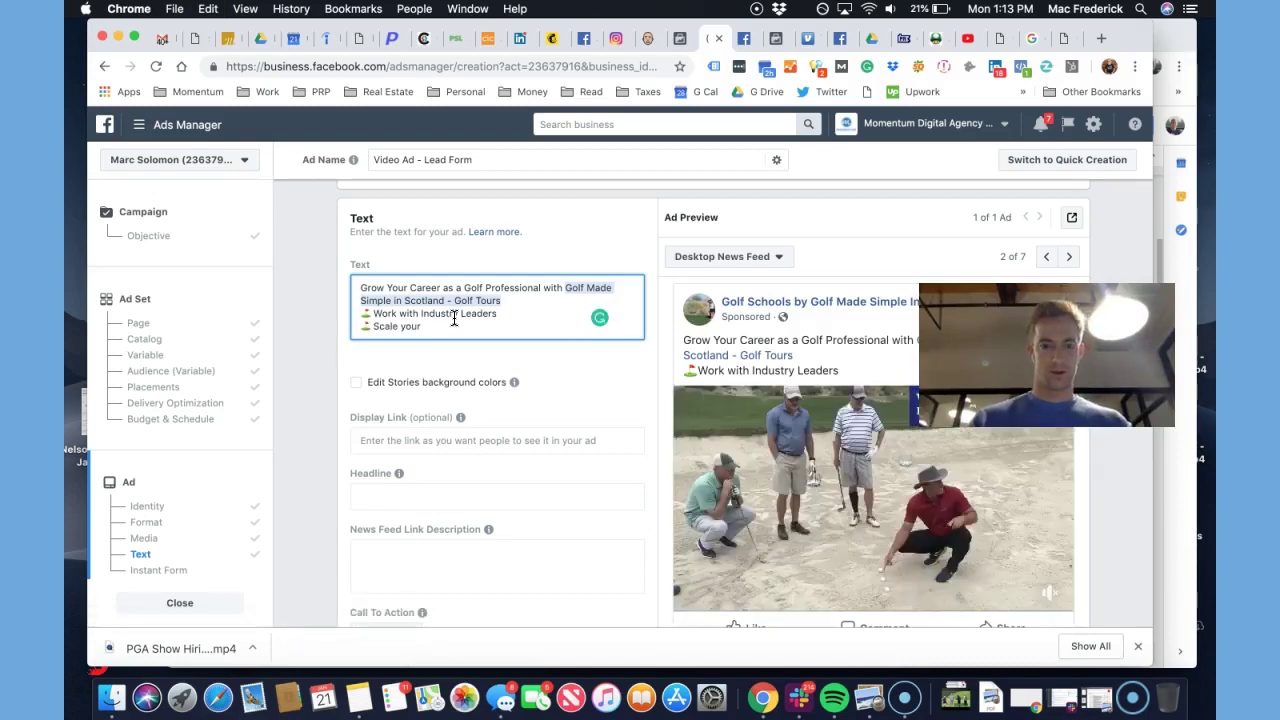
text(e your)
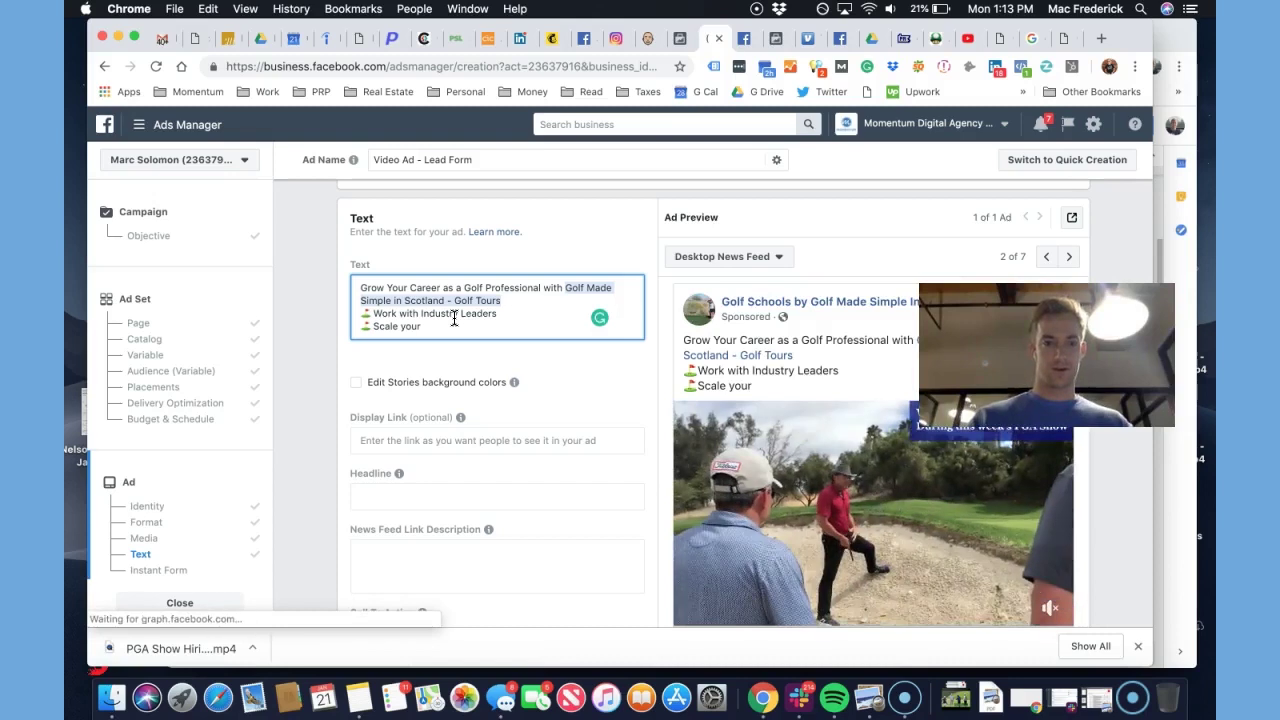
text( oppor)
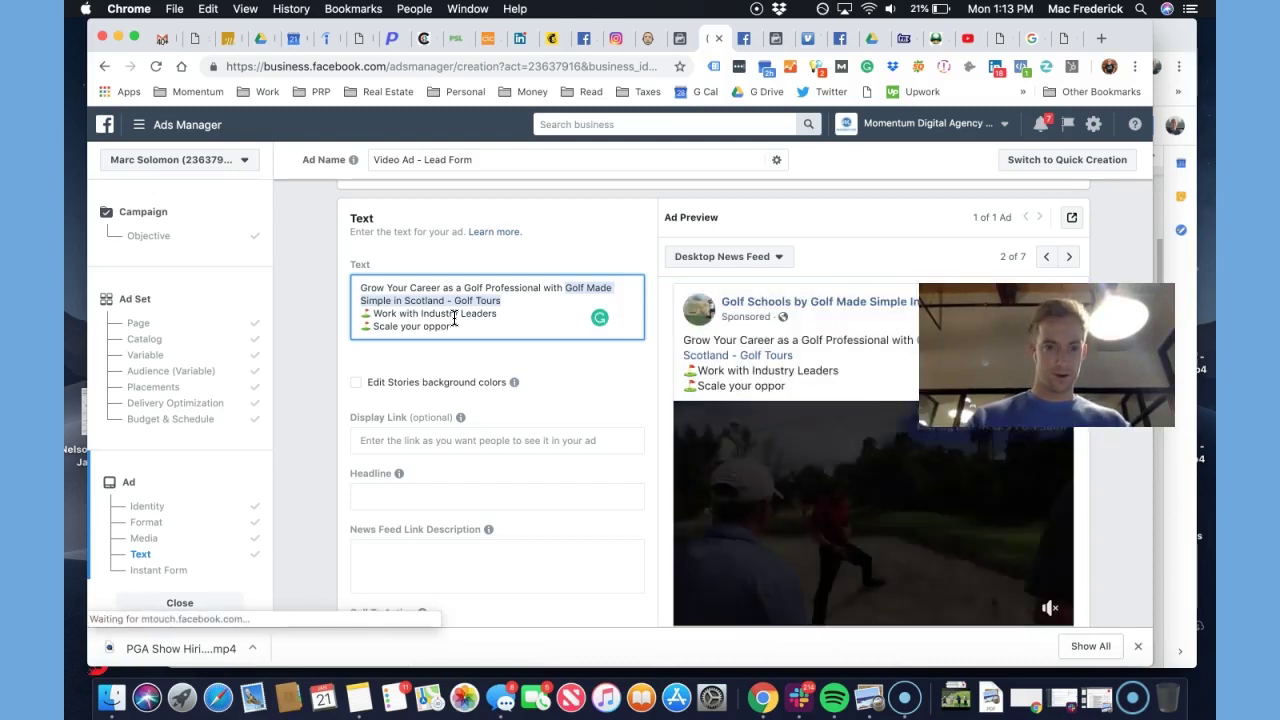
key(BackSpace)
key(BackSpace)
key(BackSpace)
key(BackSpace)
key(BackSpace)
text(Netowr)
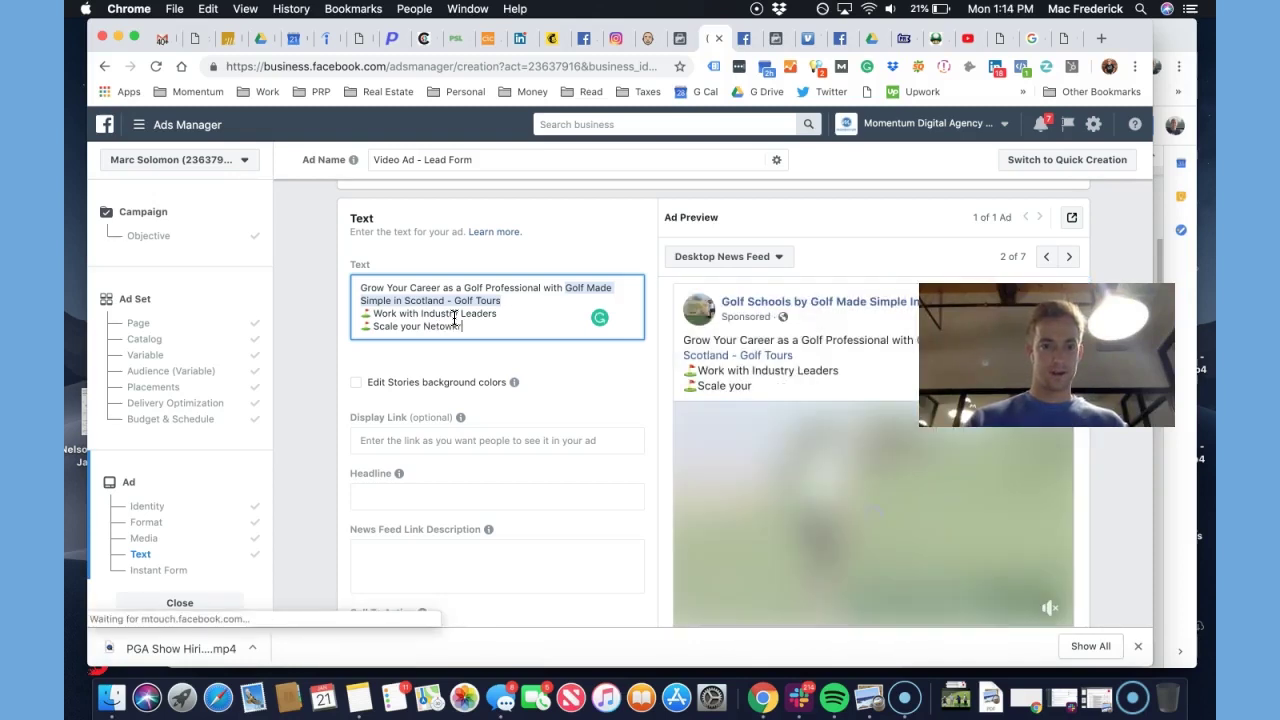
key(BackSpace)
key(BackSpace)
key(BackSpace)
text(wo)
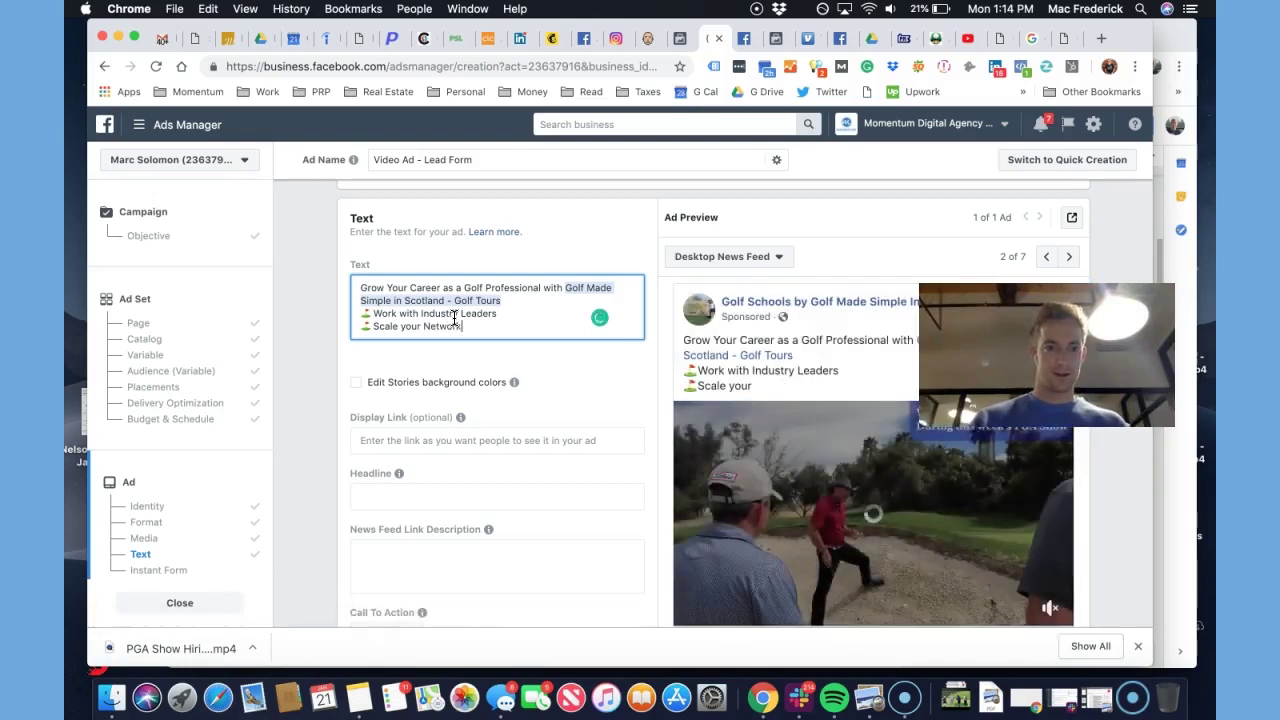
text(rk)
key(Return)
Add a third line "⛳ Travel the World" to the ad text and even out the spacing after the flag emojis on all three lines
text(⛳)
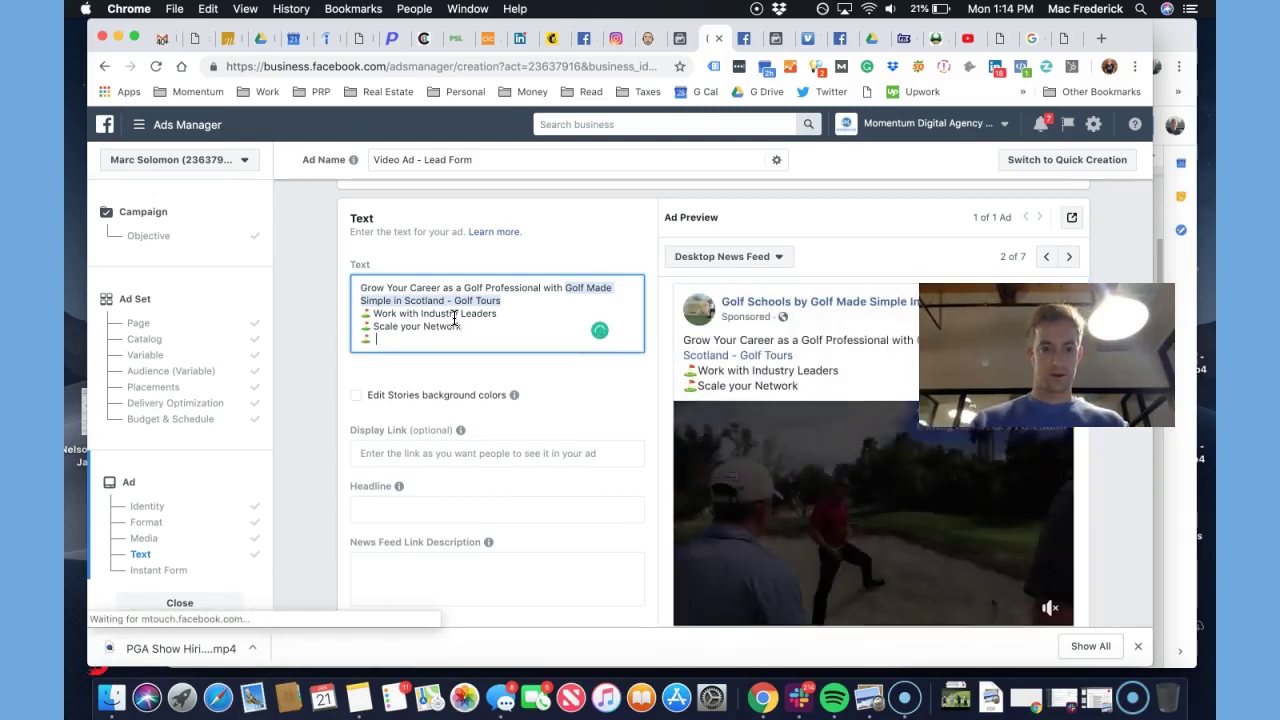
text(Travel the Worl)
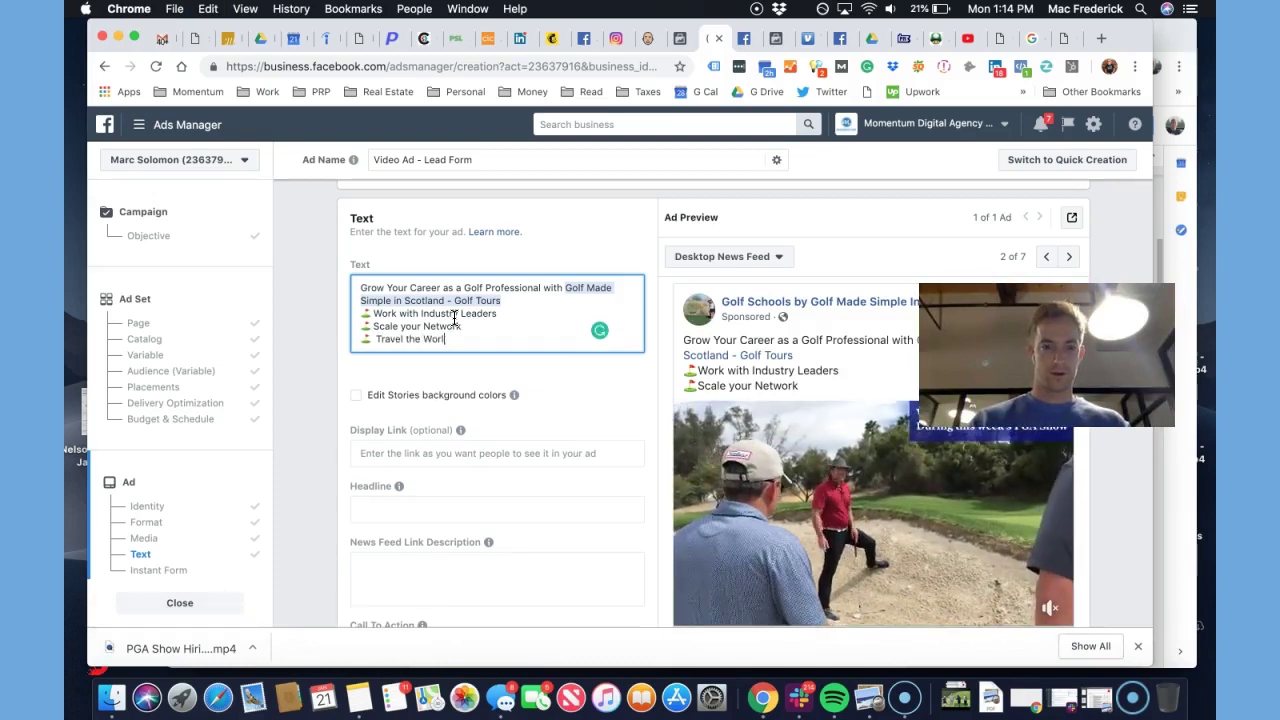
text(d)
click(380, 329)
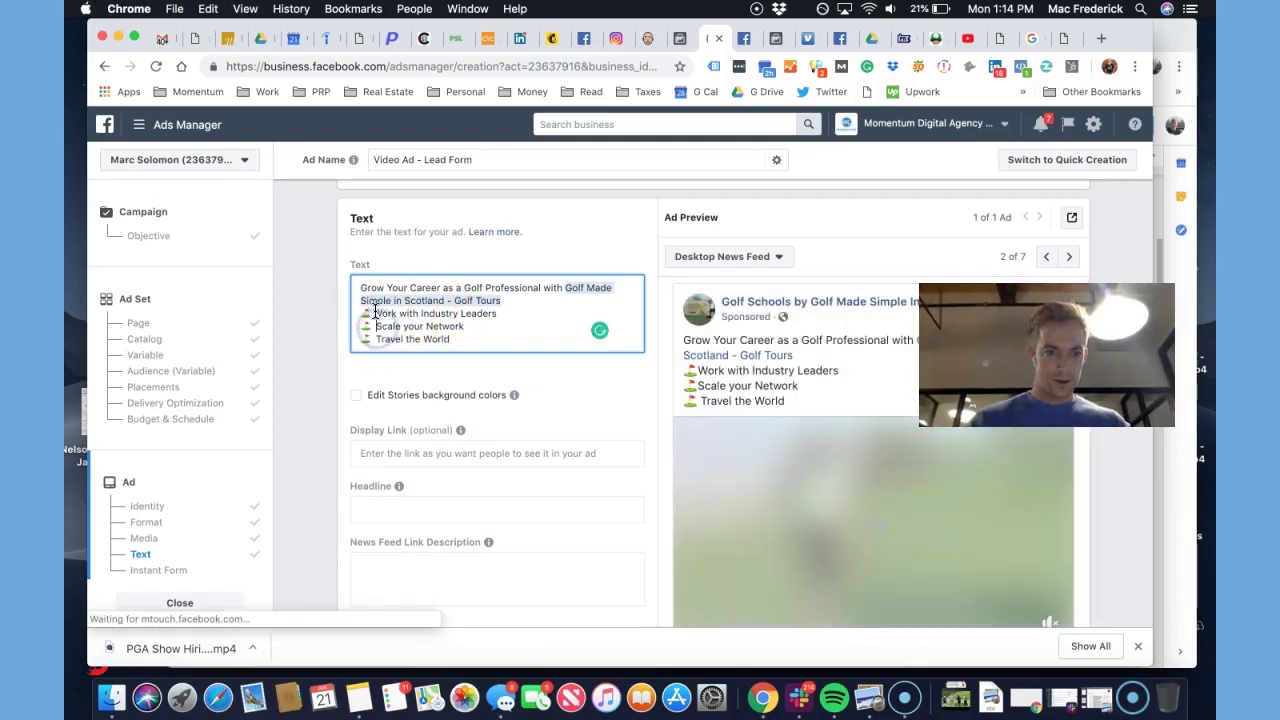
click(485, 343)
click(682, 364)
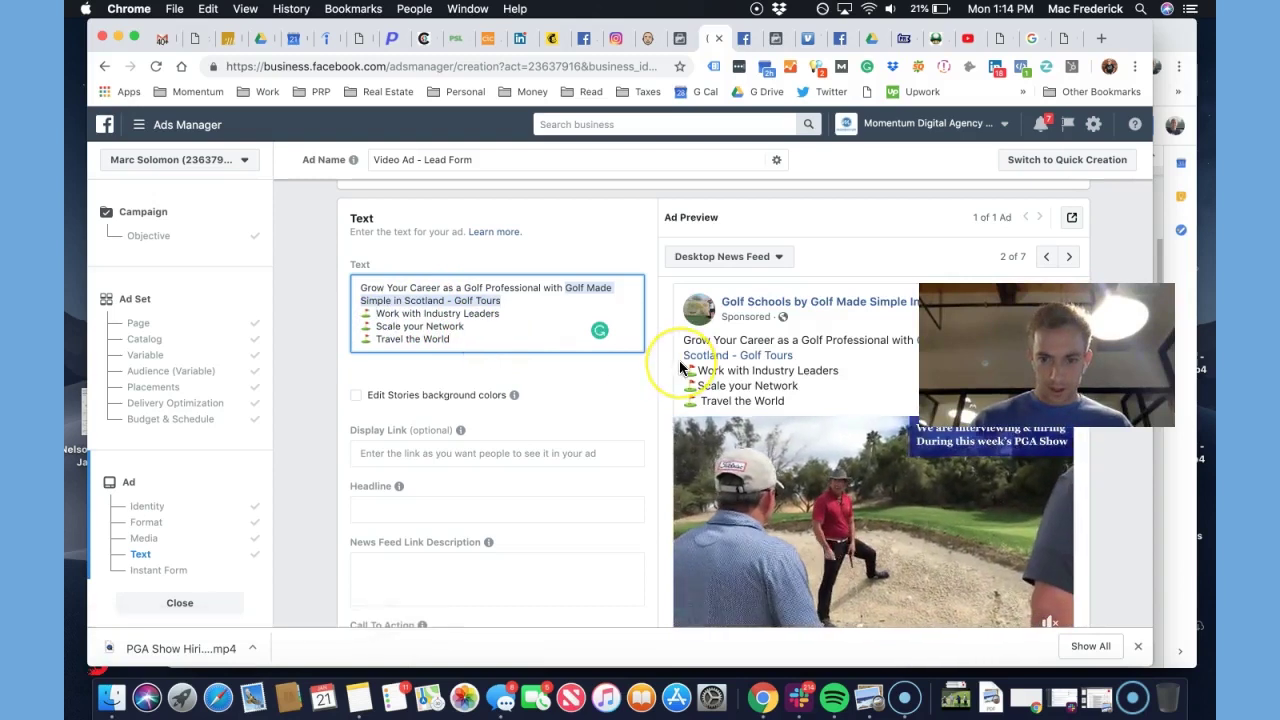
scroll(679, 360, down, 2)
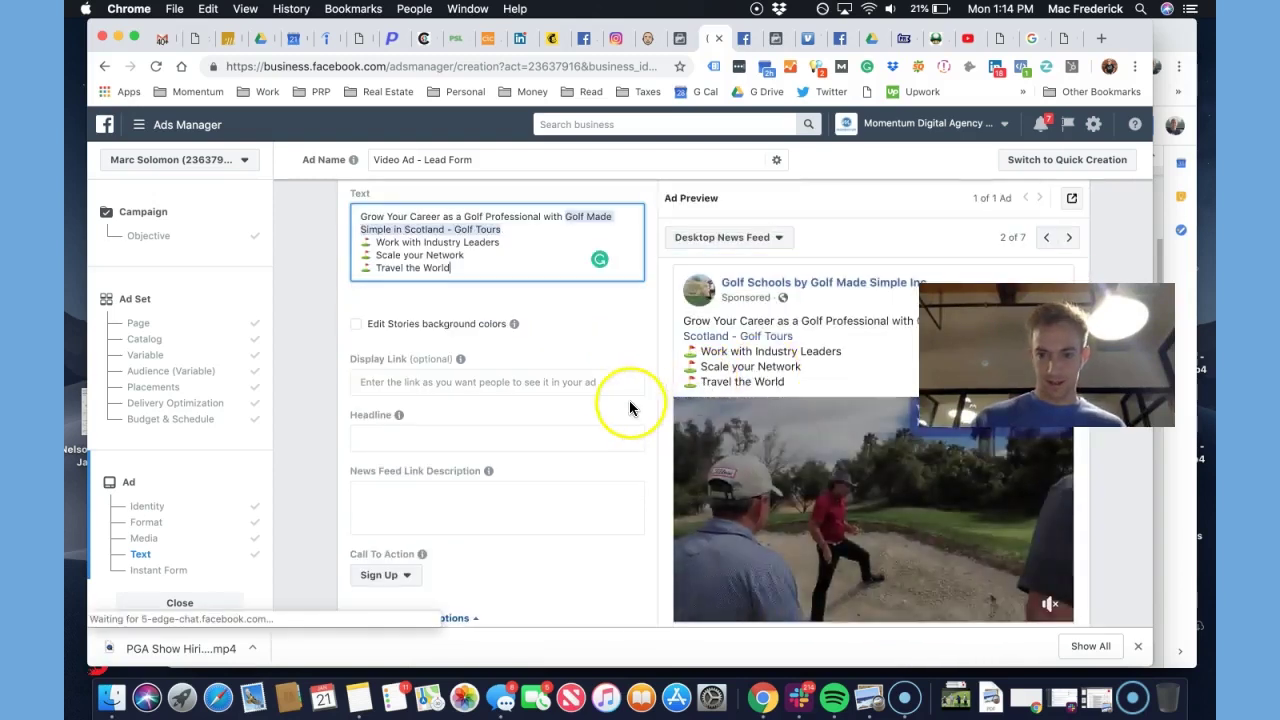
scroll(628, 402, down, 2)
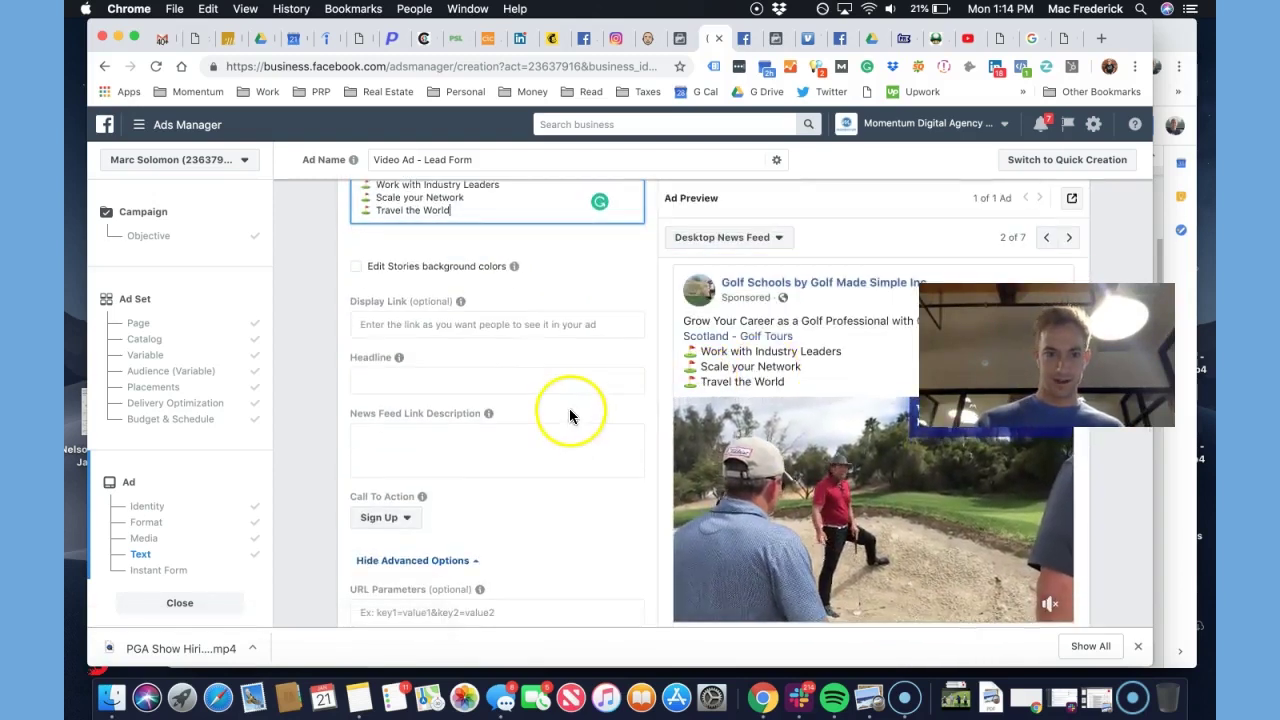
Set the video ad's display link to GolfMadeSimple.com
scroll(569, 408, down, 2)
click(432, 272)
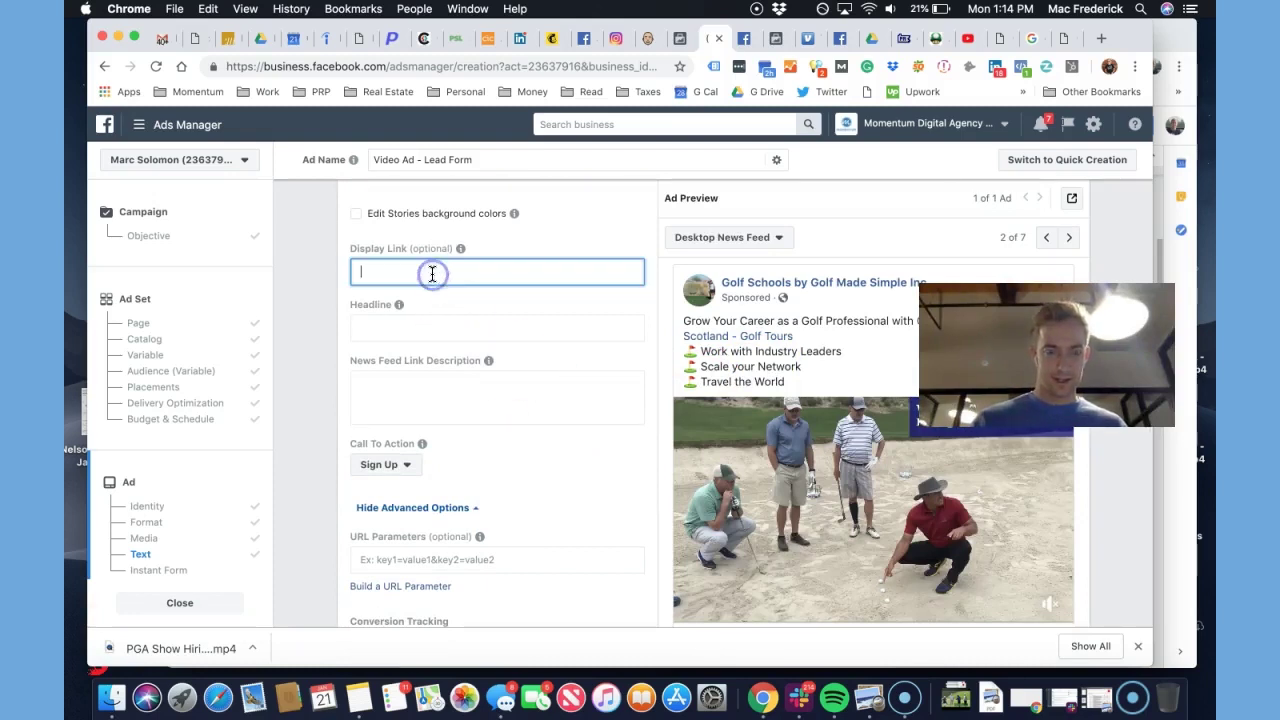
text(Gol)
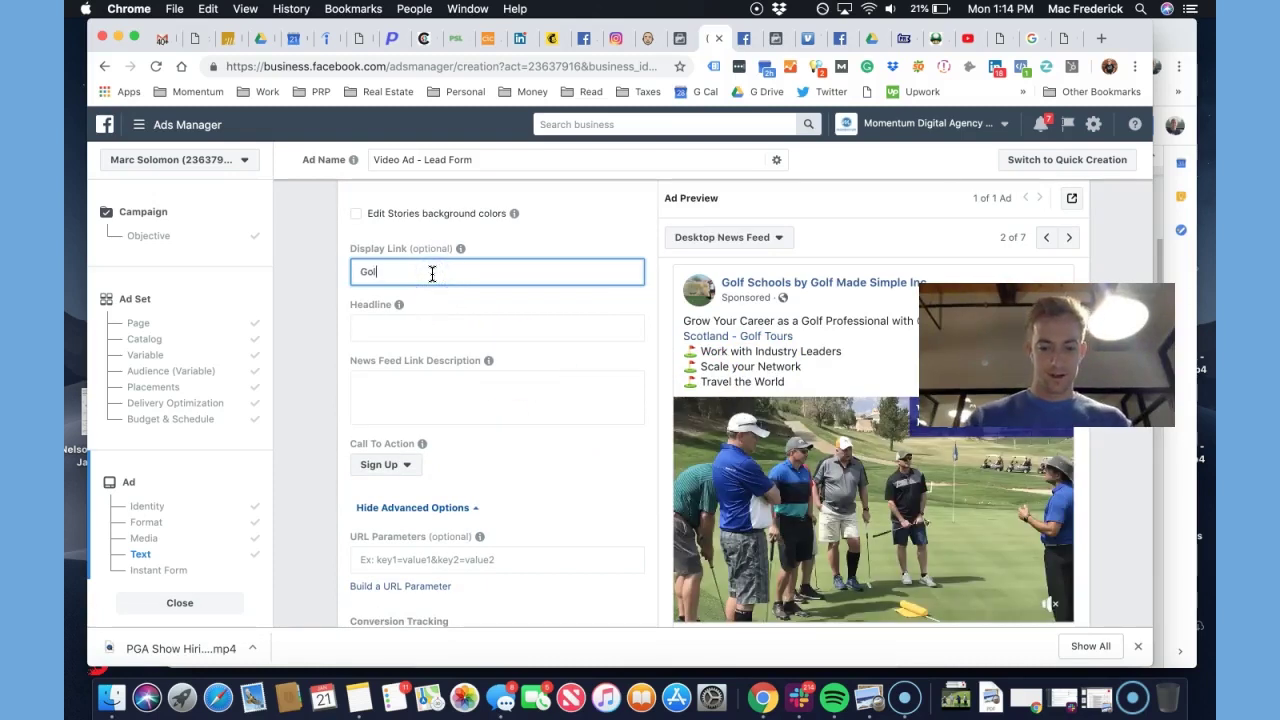
text(fMadeSim)
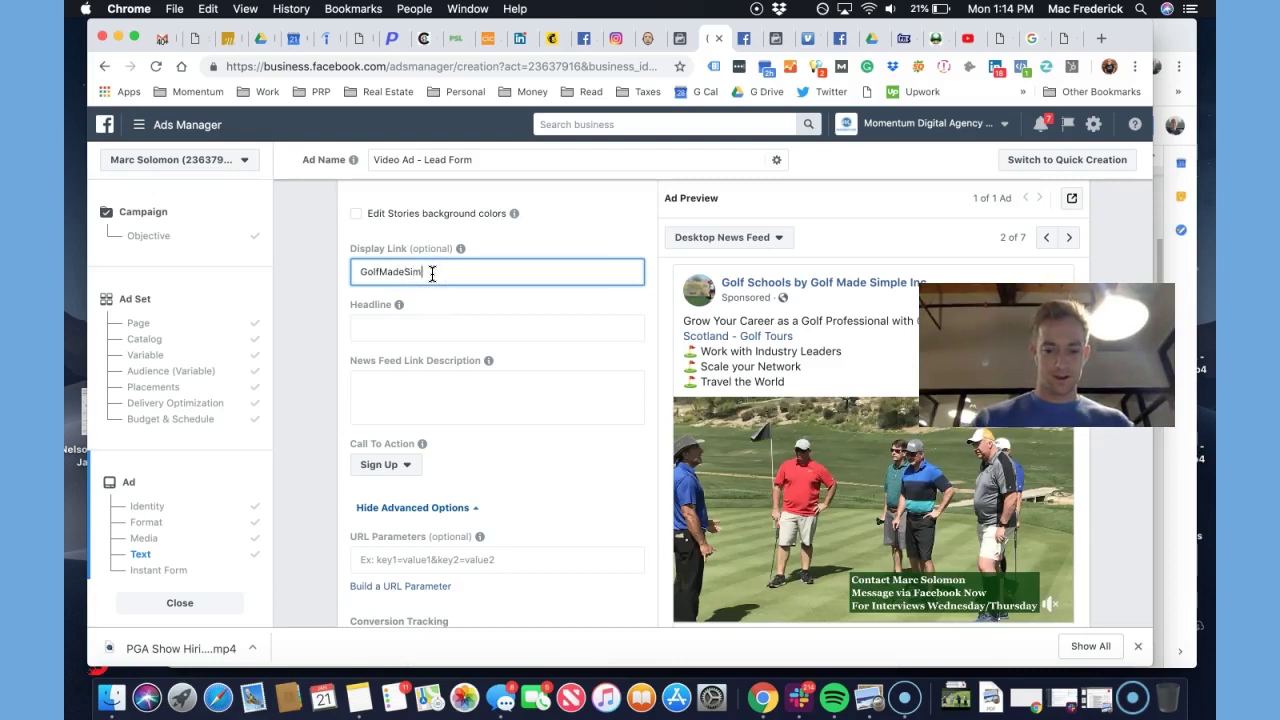
text(ple.com)
key(Tab)
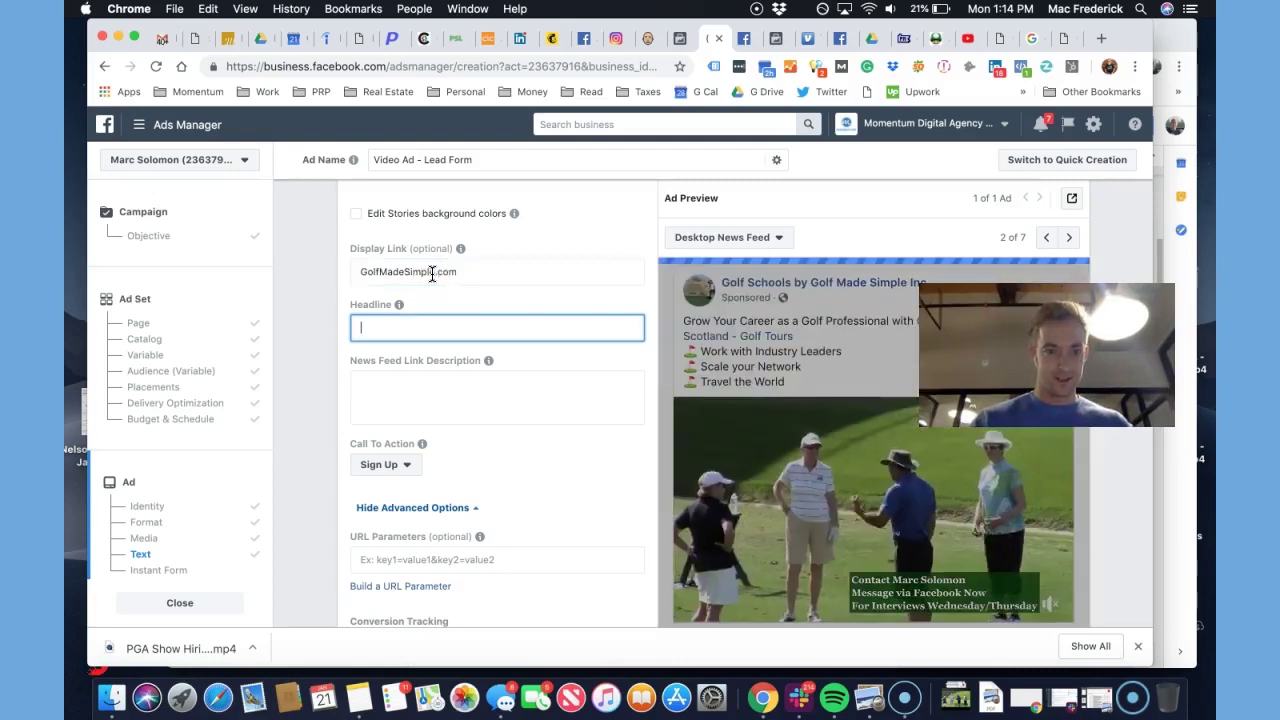
Enter "Take Your Career to the Next Level with GMS" as the ad's headline
scroll(486, 276, down, 2)
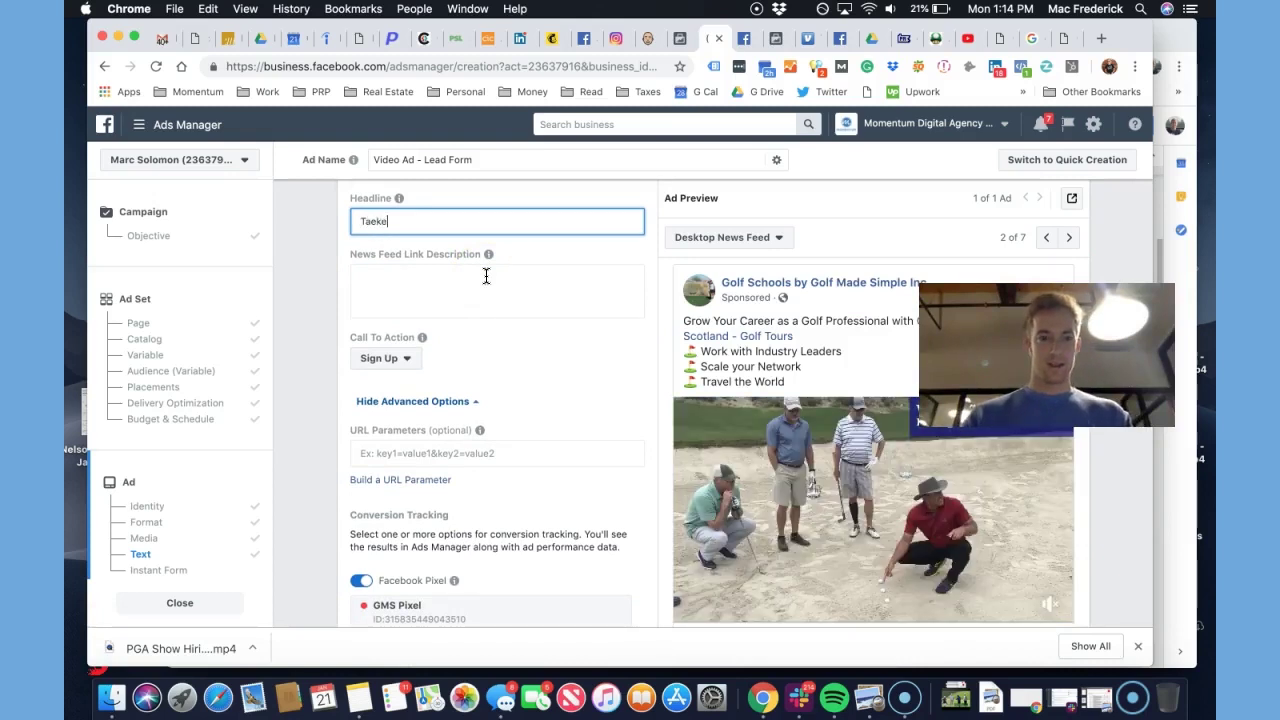
text(Nex)
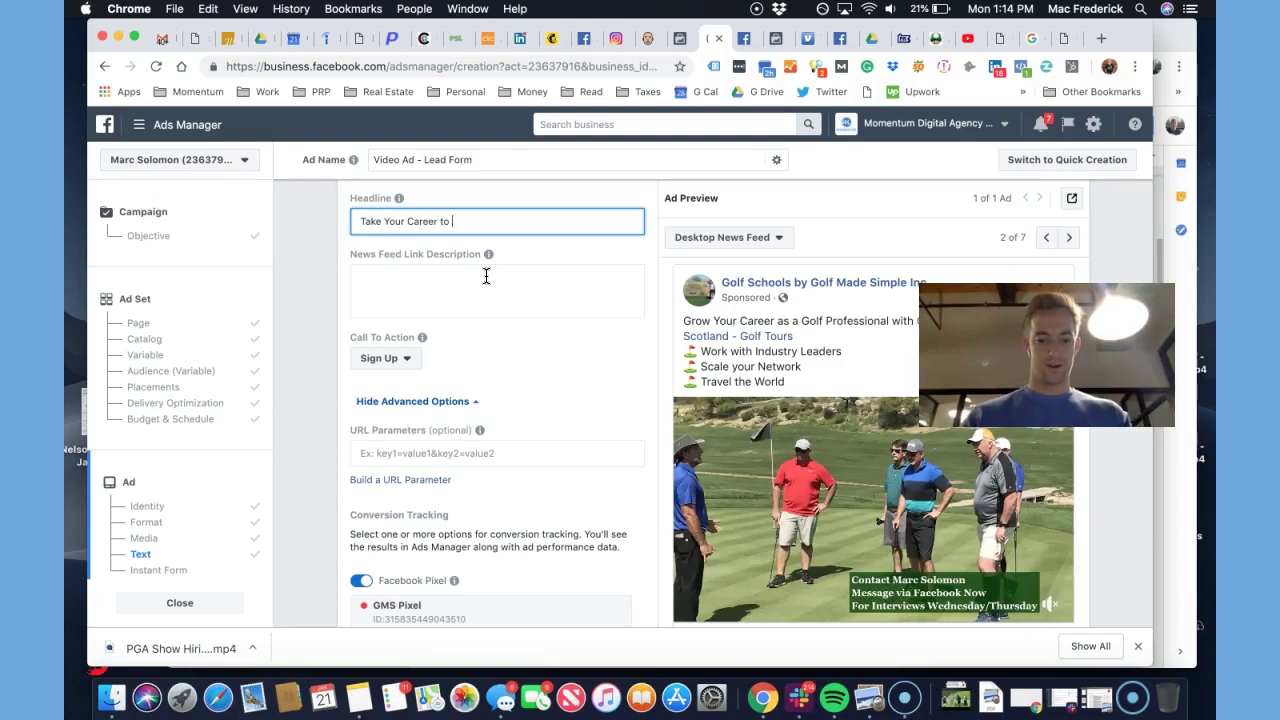
text(t Level)
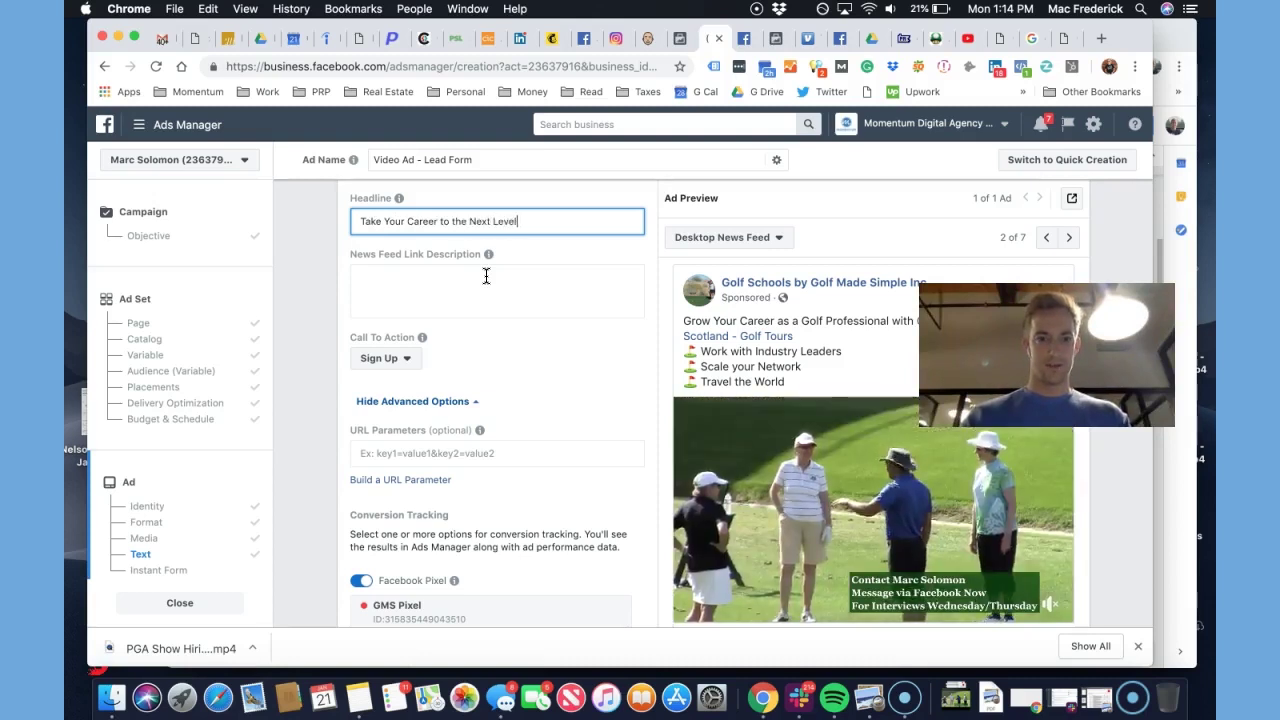
text( with GMS)
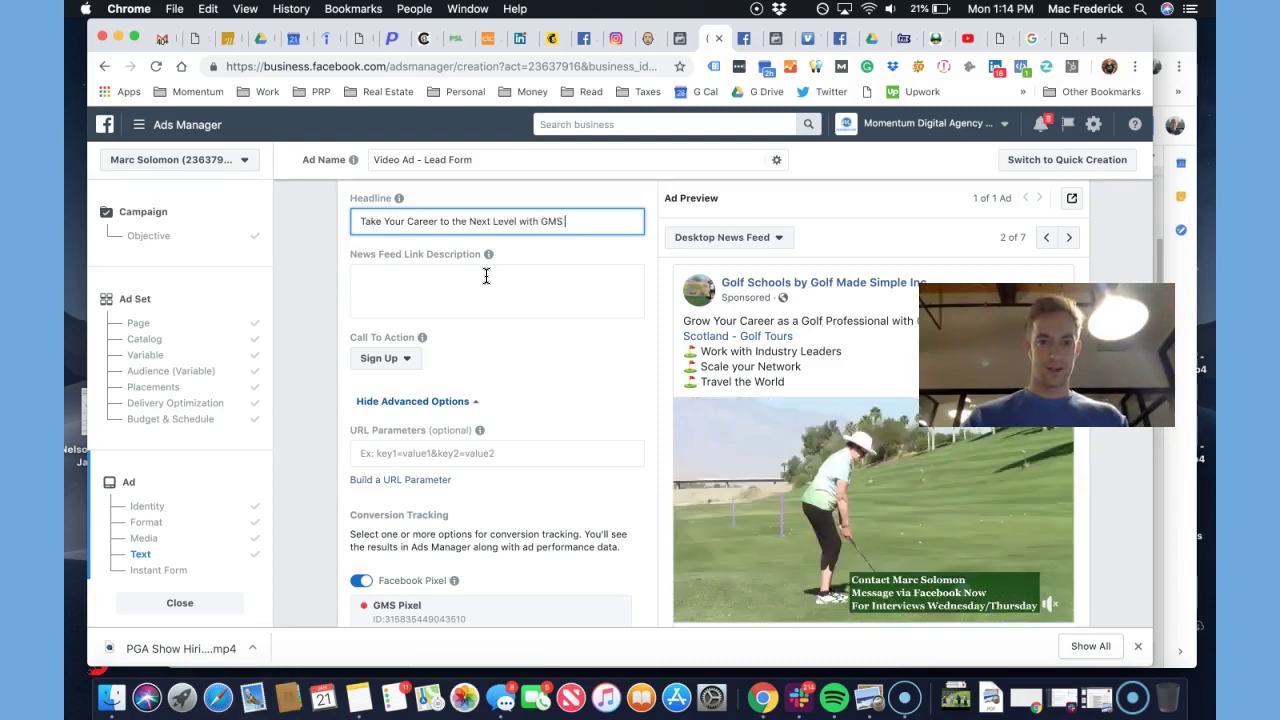
Switch to the draft Facebook post, search the emoji picker for golf, and insert the male golfer emoji for copying
click(836, 38)
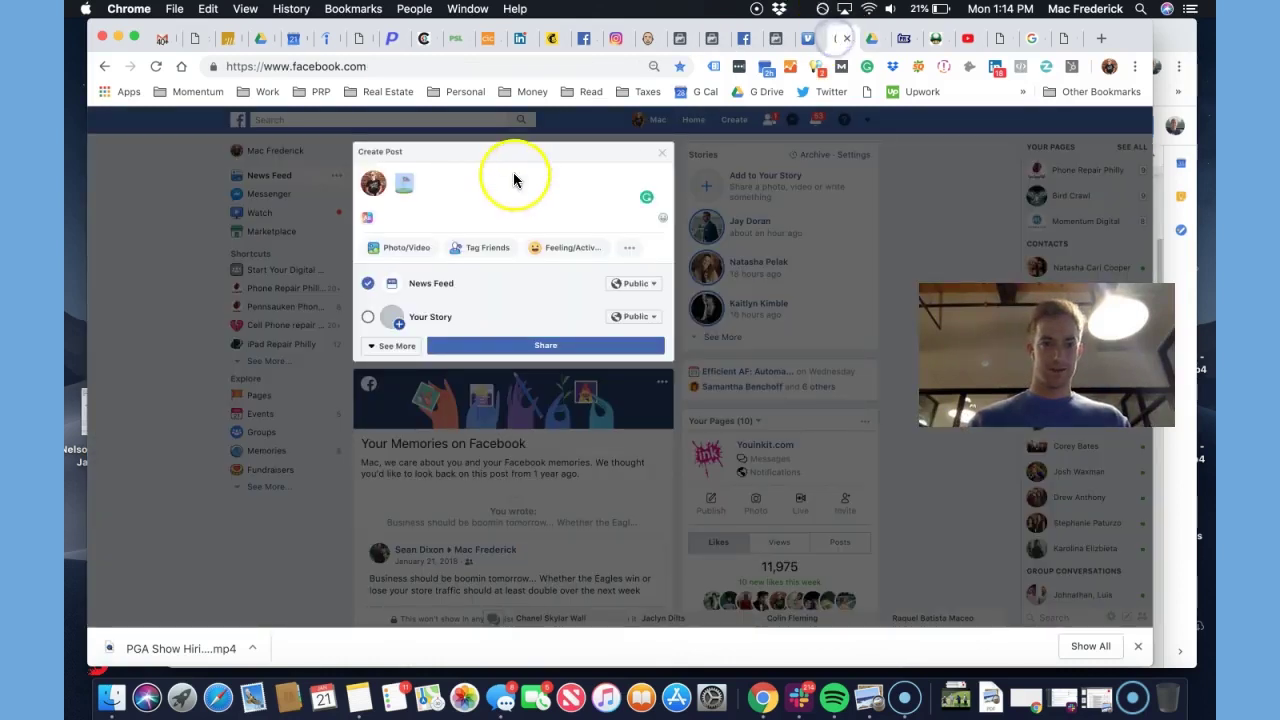
click(208, 9)
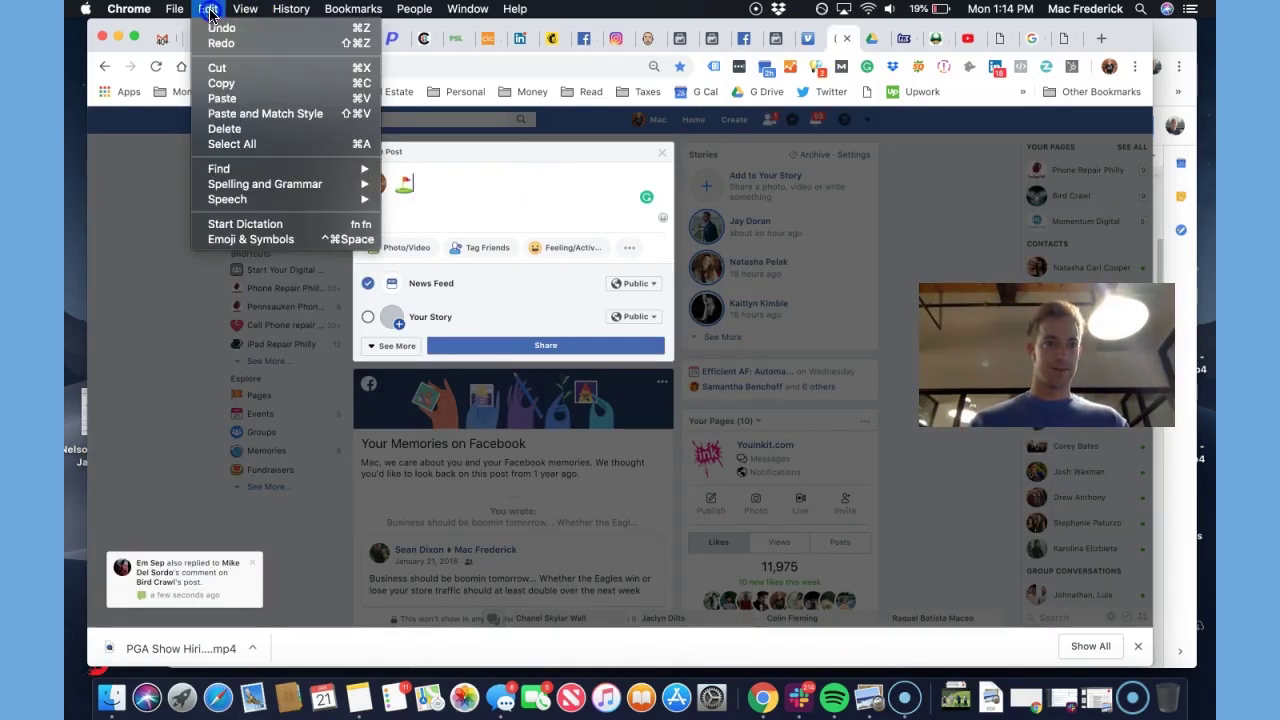
click(268, 238)
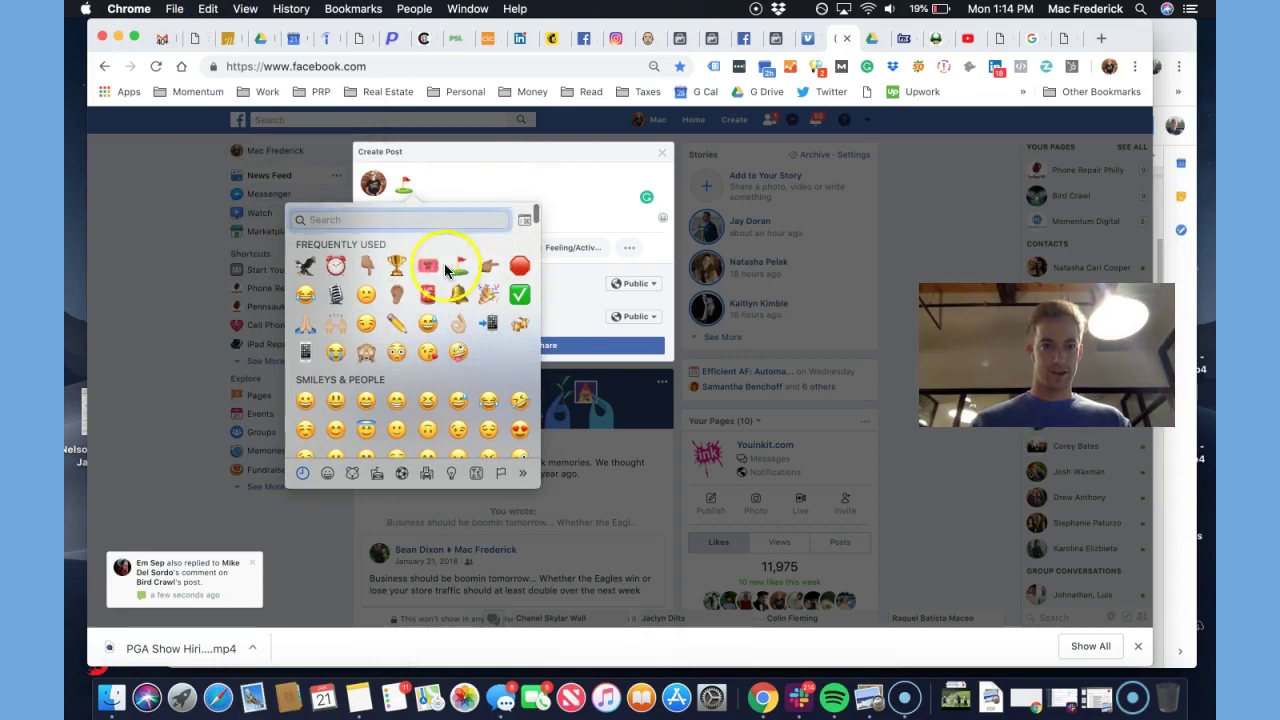
text(golf)
drag(306, 245, 308, 246)
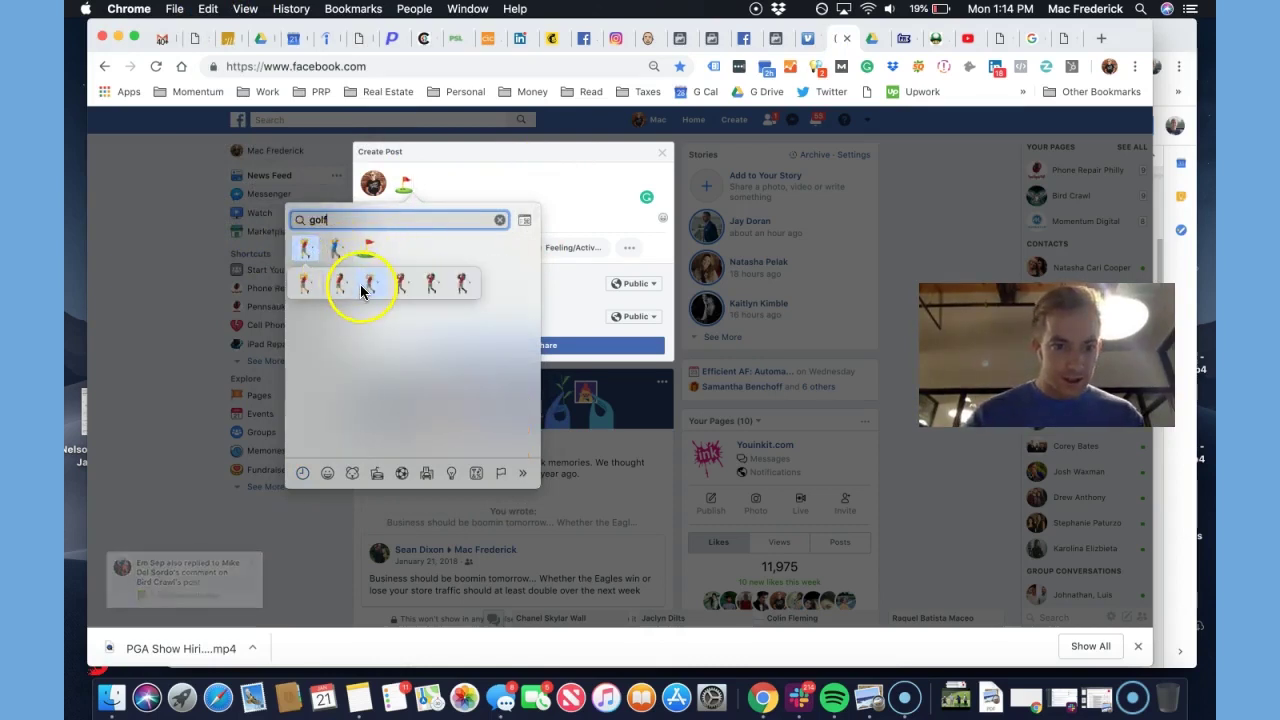
click(334, 255)
drag(334, 255, 400, 286)
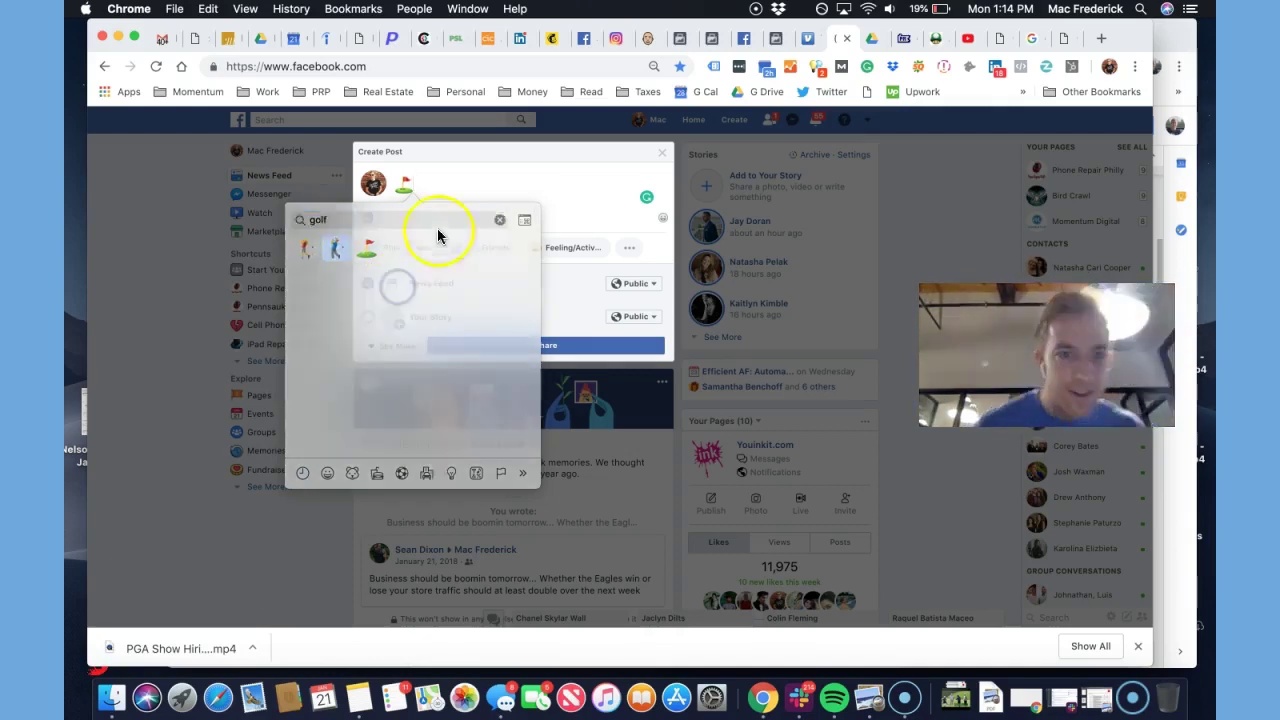
click(445, 187)
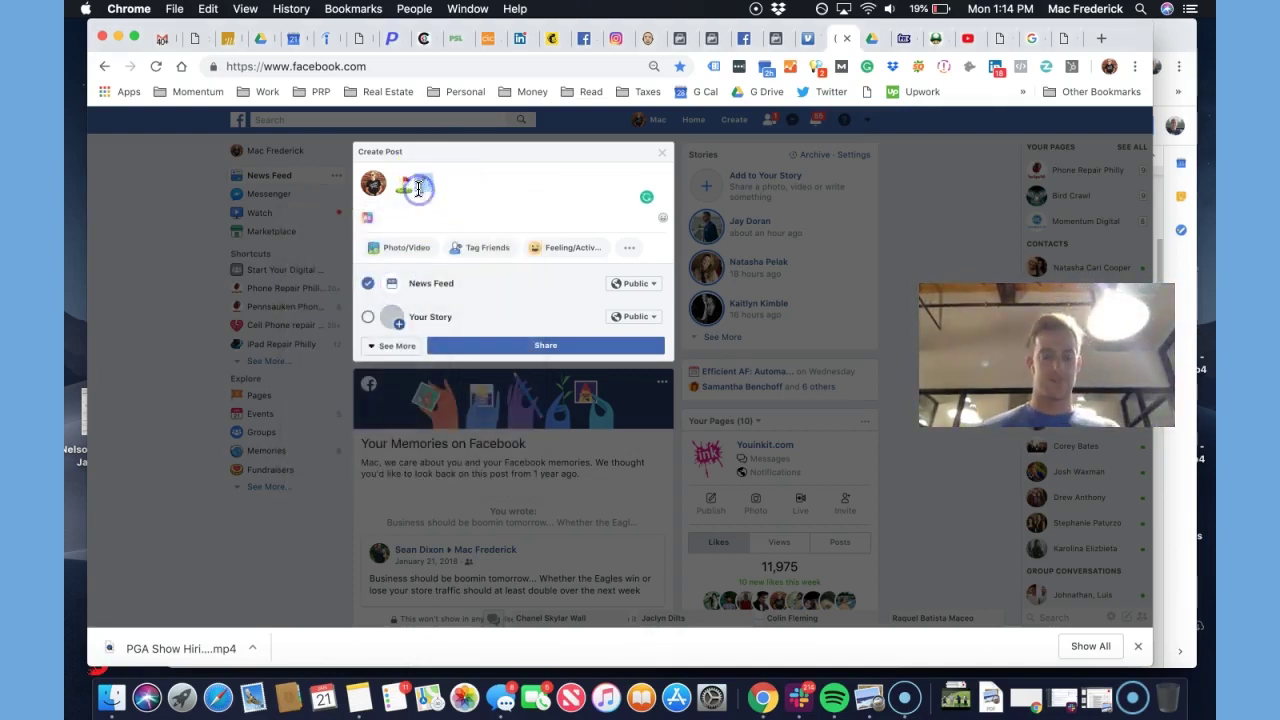
Return to the ad in Ads Manager and add the copied golfer emoji to the end of the headline
click(710, 38)
text(🏌)
scroll(748, 370, down, 2)
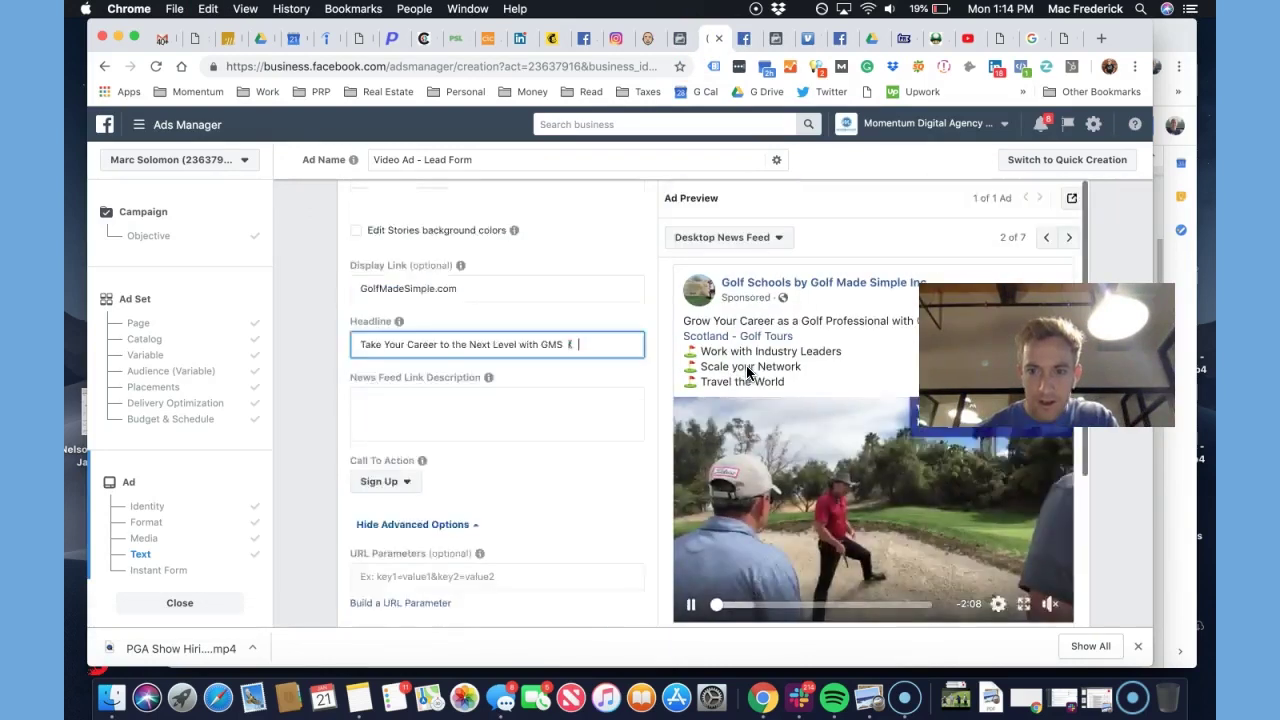
Switch the ad preview to Mobile News Feed and check how the headline and display link appear
click(729, 251)
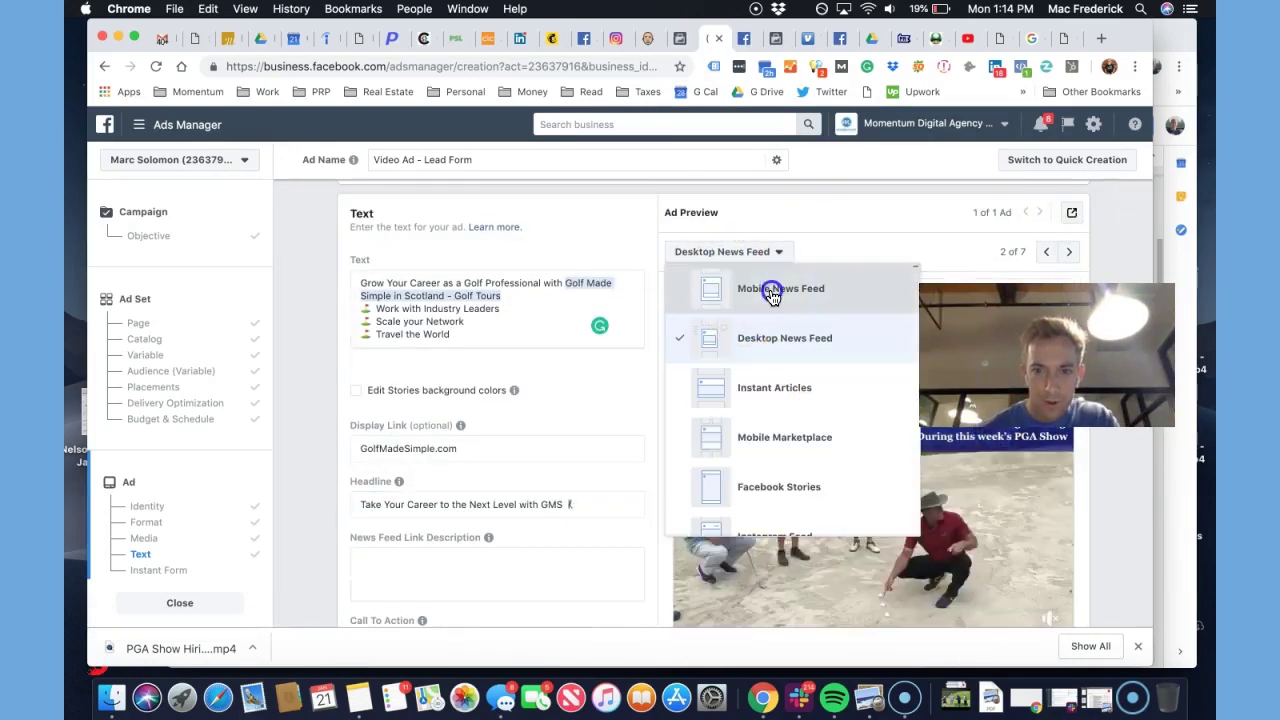
click(770, 290)
scroll(799, 400, down, 1)
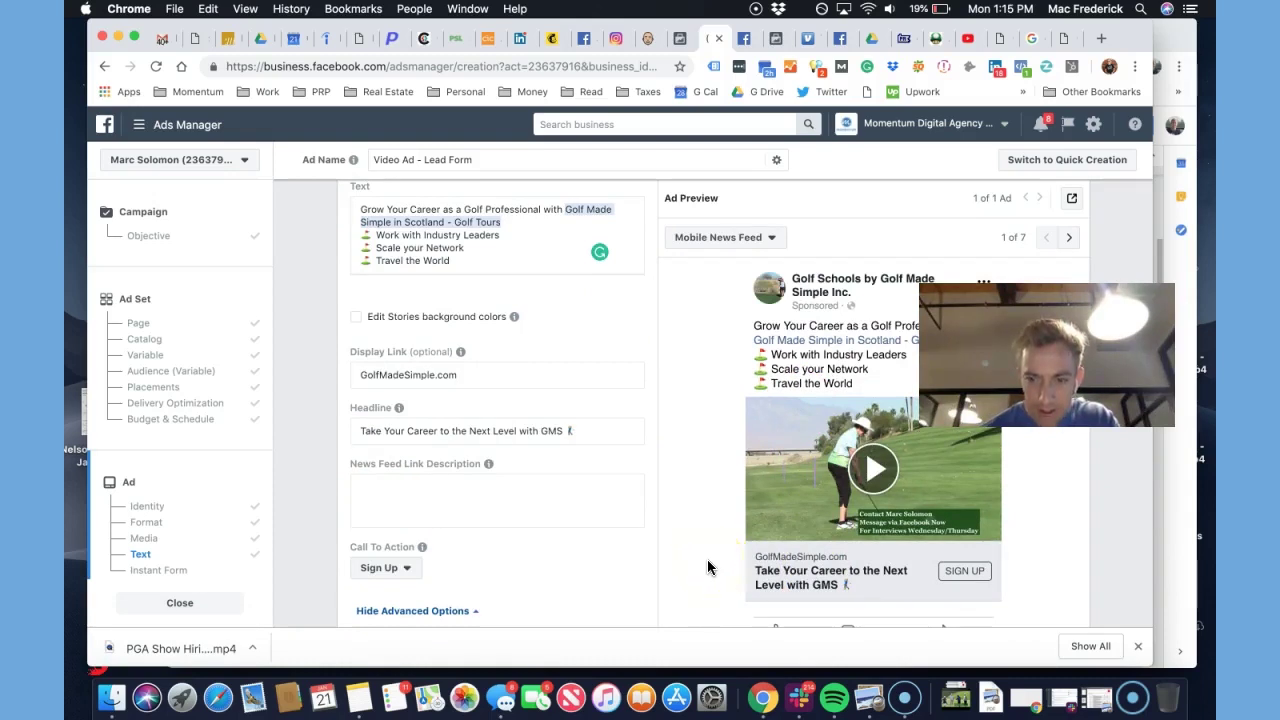
Set the News Feed link description to "Looking to Travel the World and work with the Best in the Industry? Apply to Golf Made Simple!"
click(432, 488)
scroll(432, 488, down, 2)
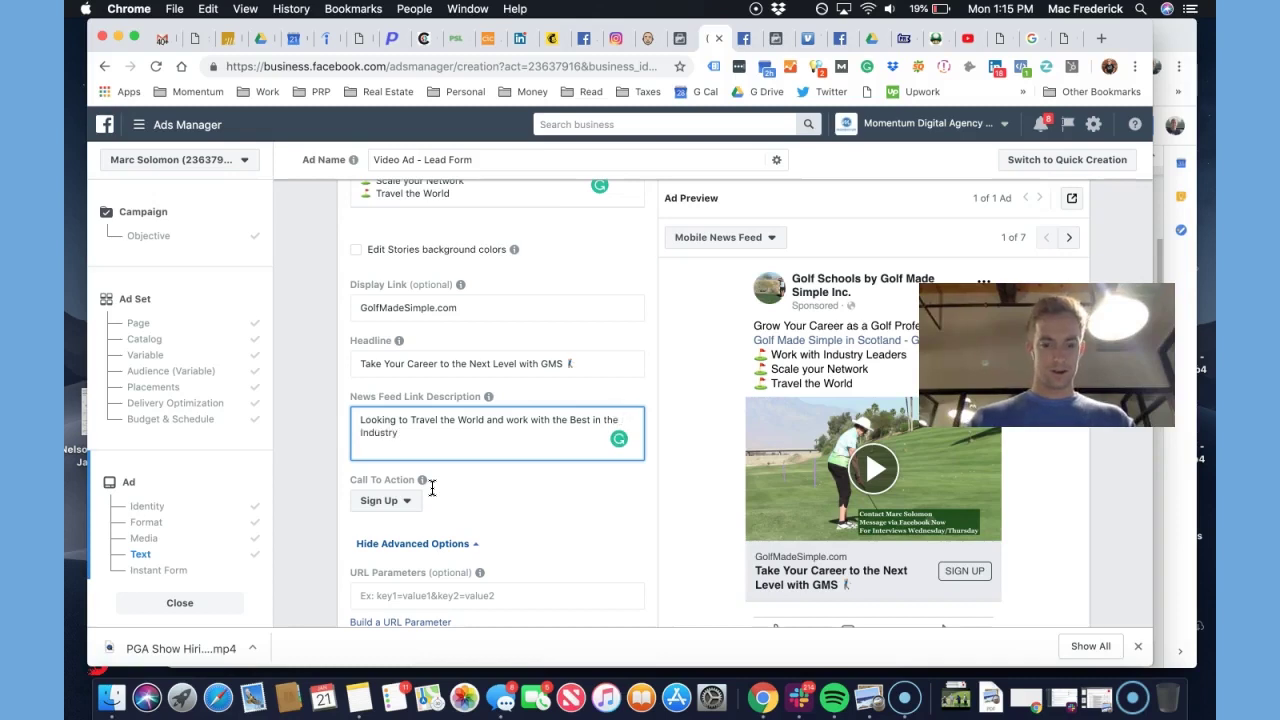
text(? )
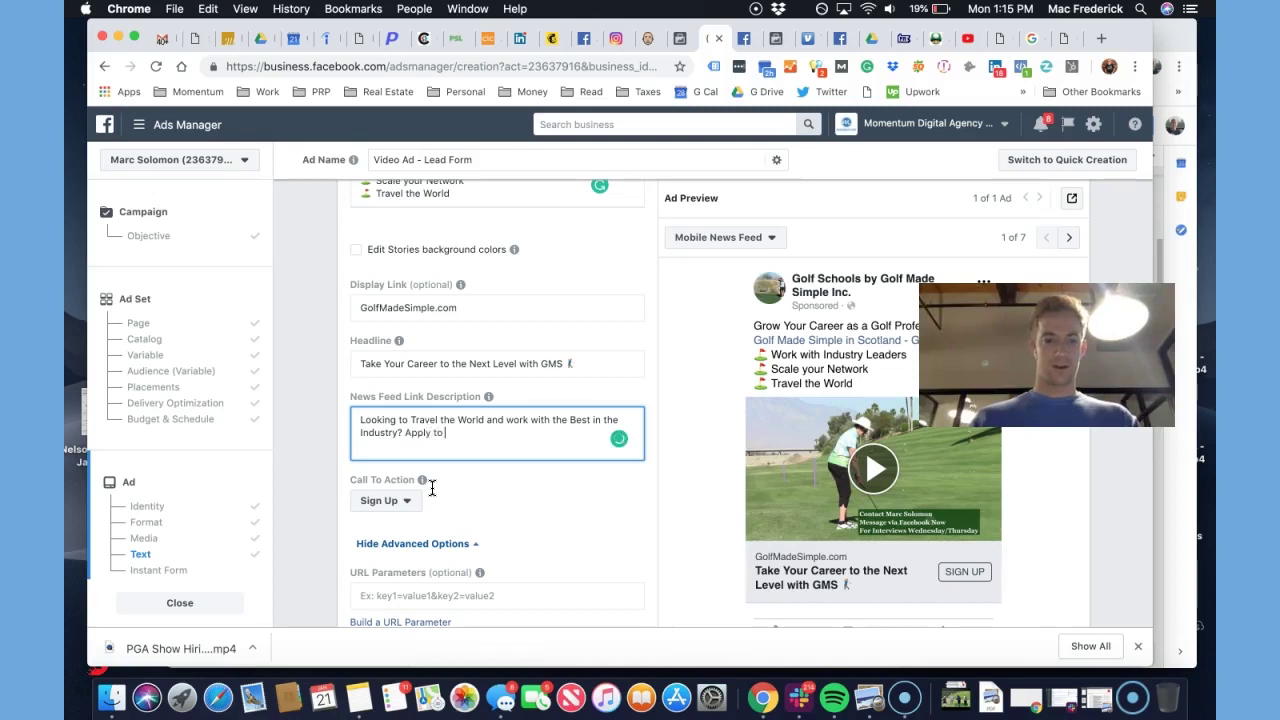
text(Apply to Golf Made Simple)
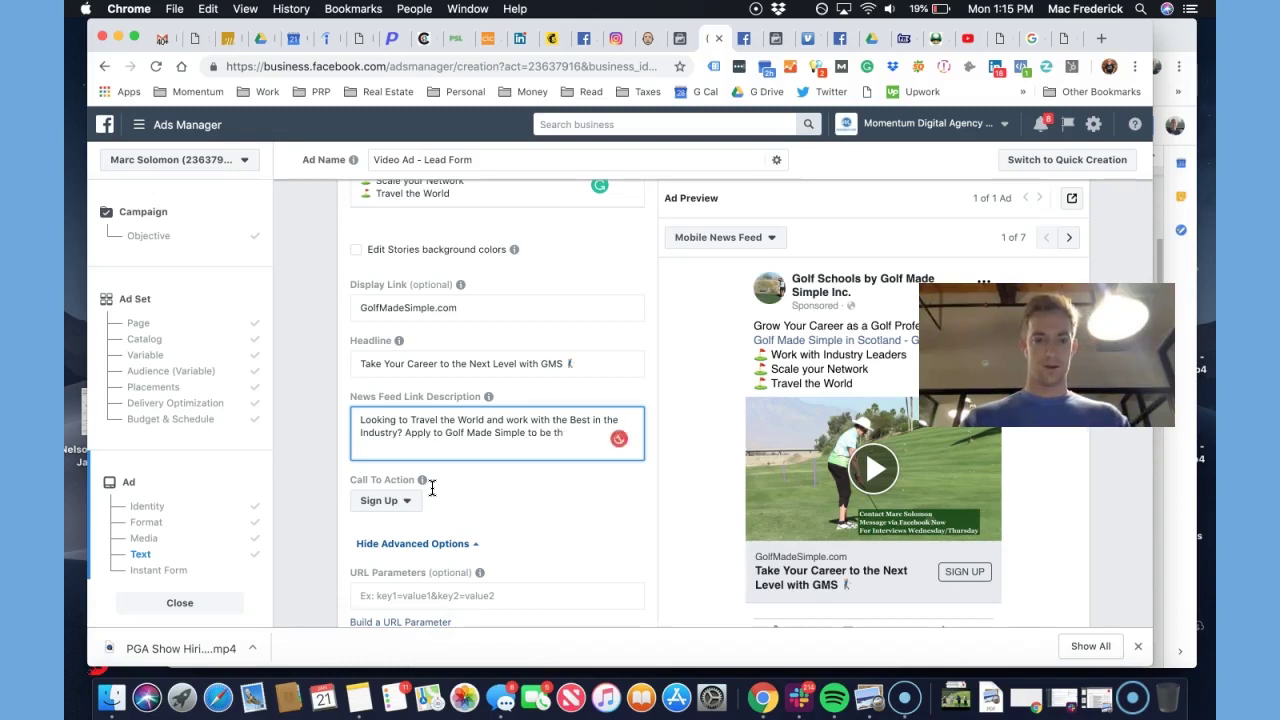
text(!)
click(449, 548)
Change the ad's call to action to Learn More
scroll(500, 522, down, 2)
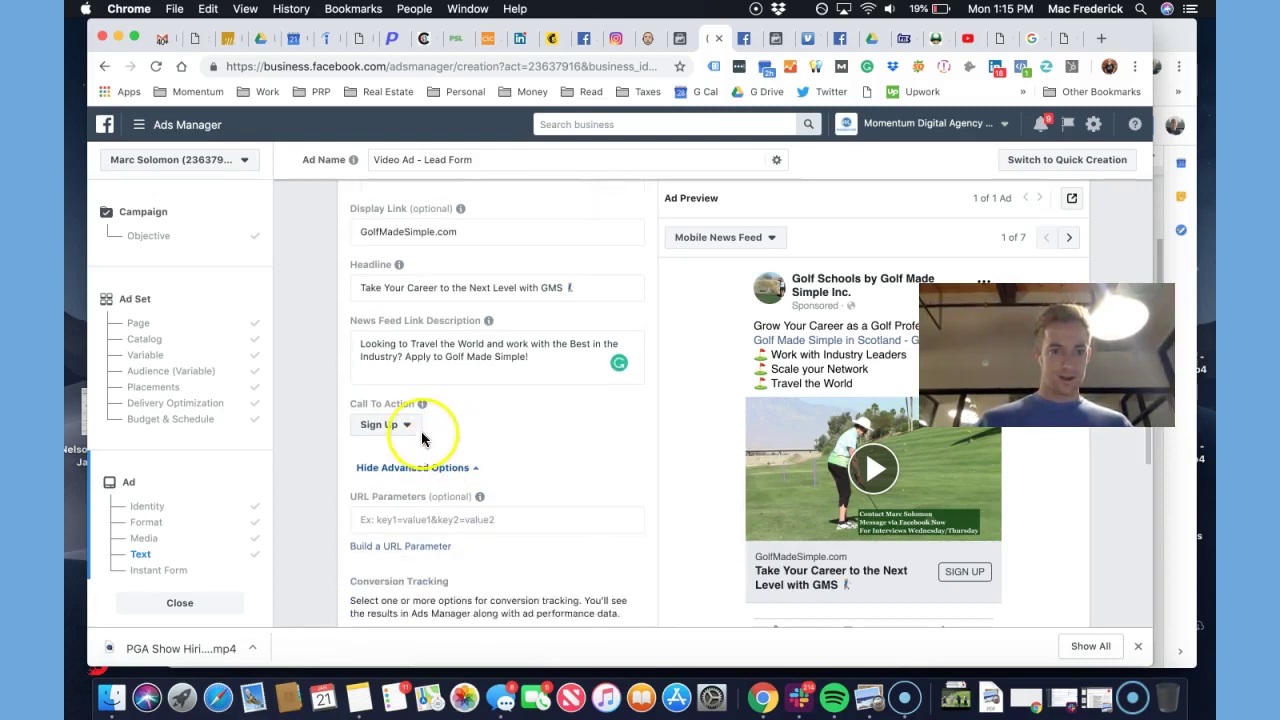
click(412, 428)
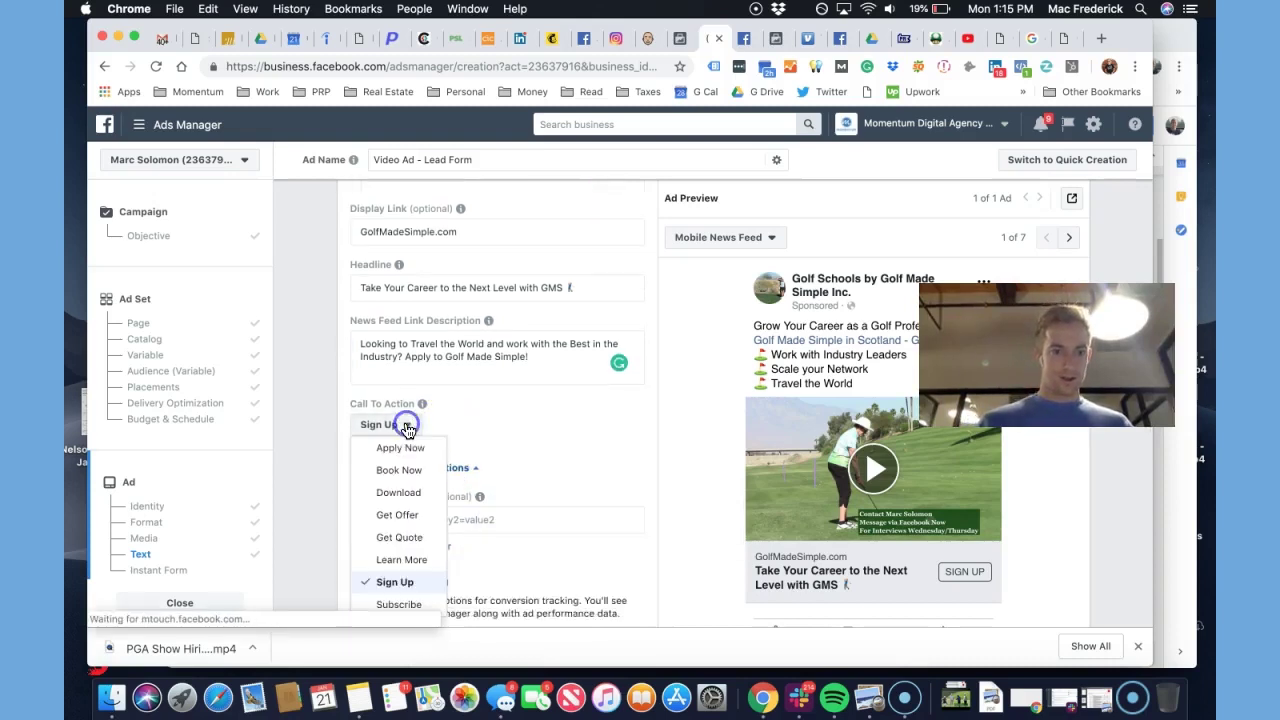
click(427, 551)
Review the ad's conversion tracking, text, preview, identity and format settings before moving on to the instant form section
scroll(560, 457, down, 4)
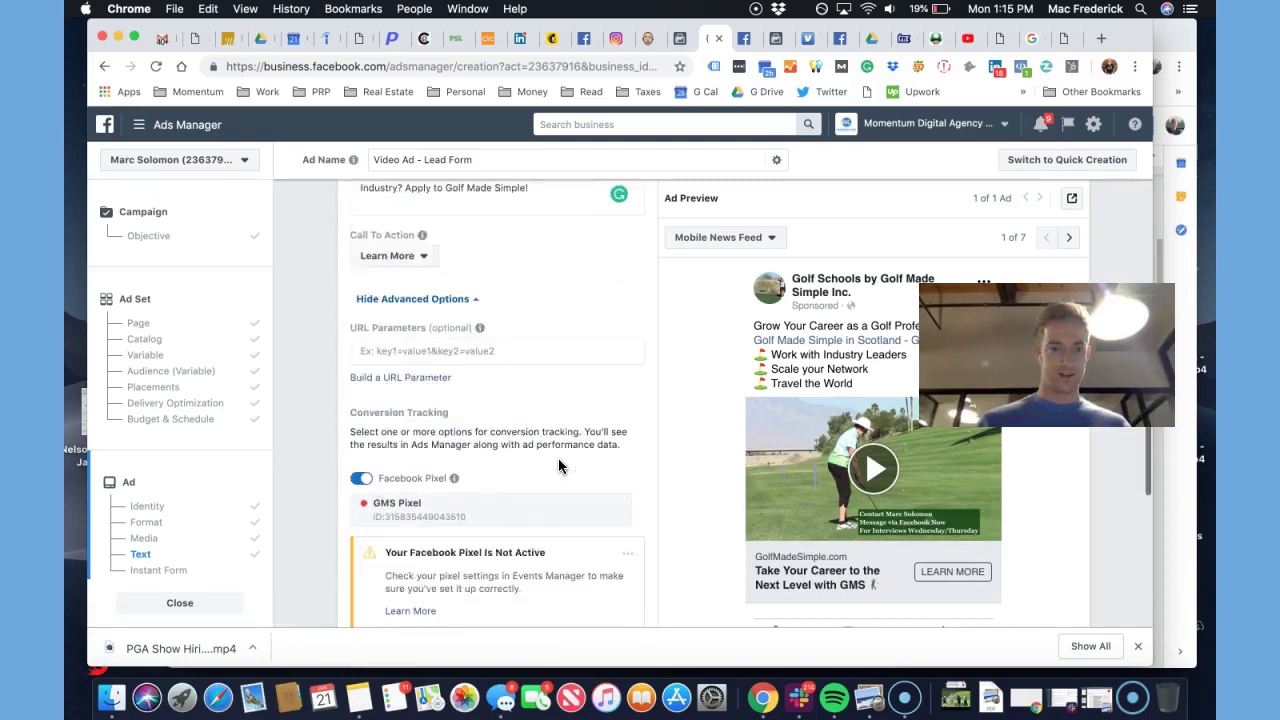
scroll(558, 465, down, 6)
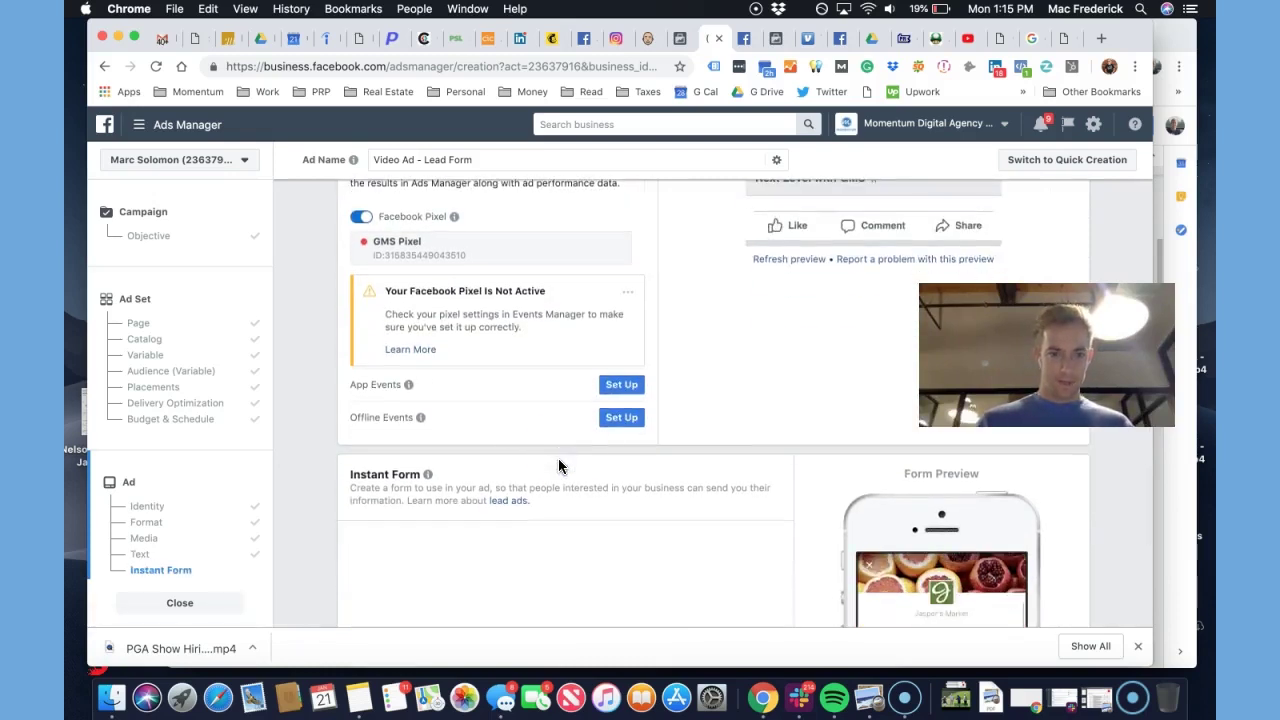
scroll(531, 429, up, 1)
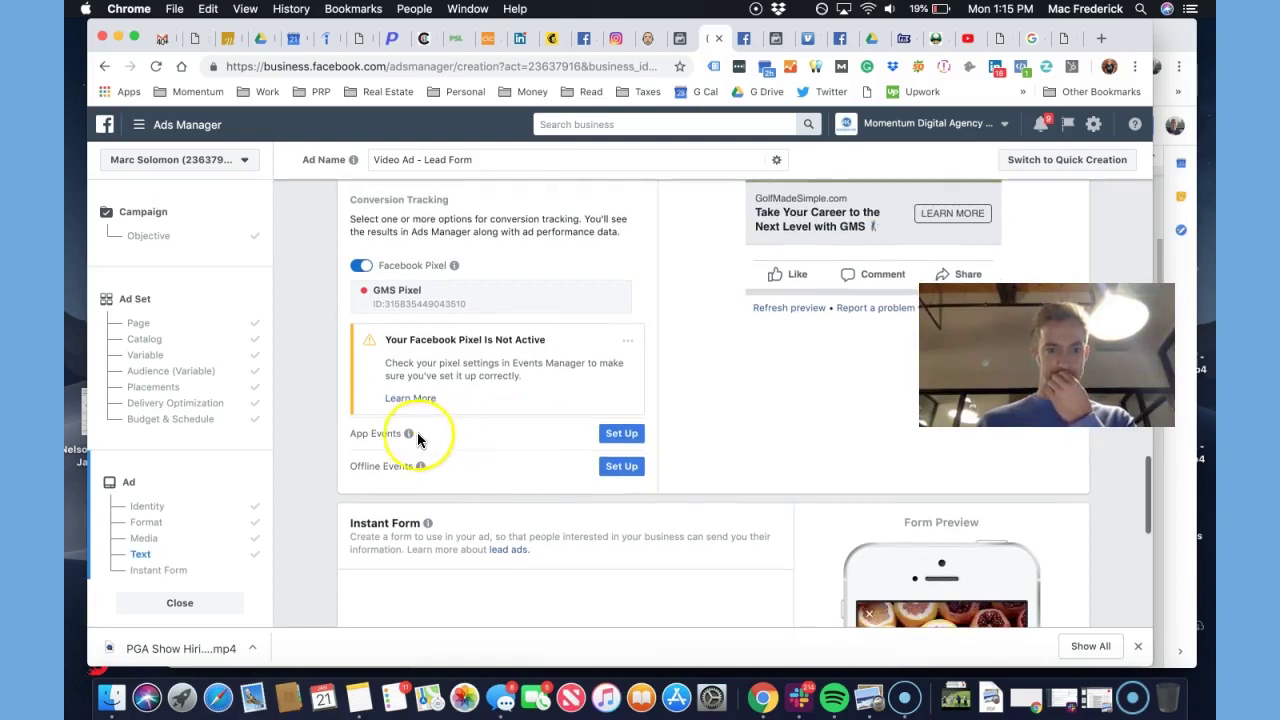
scroll(750, 384, up, 1)
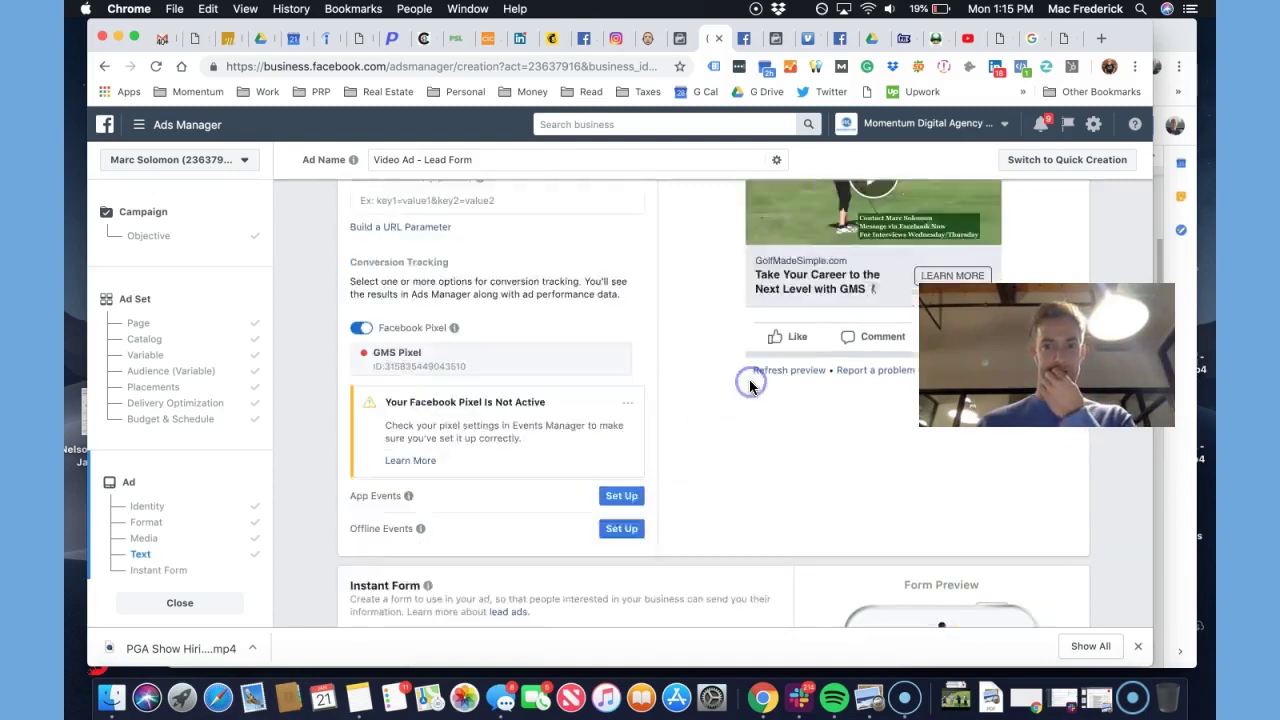
scroll(750, 384, up, 6)
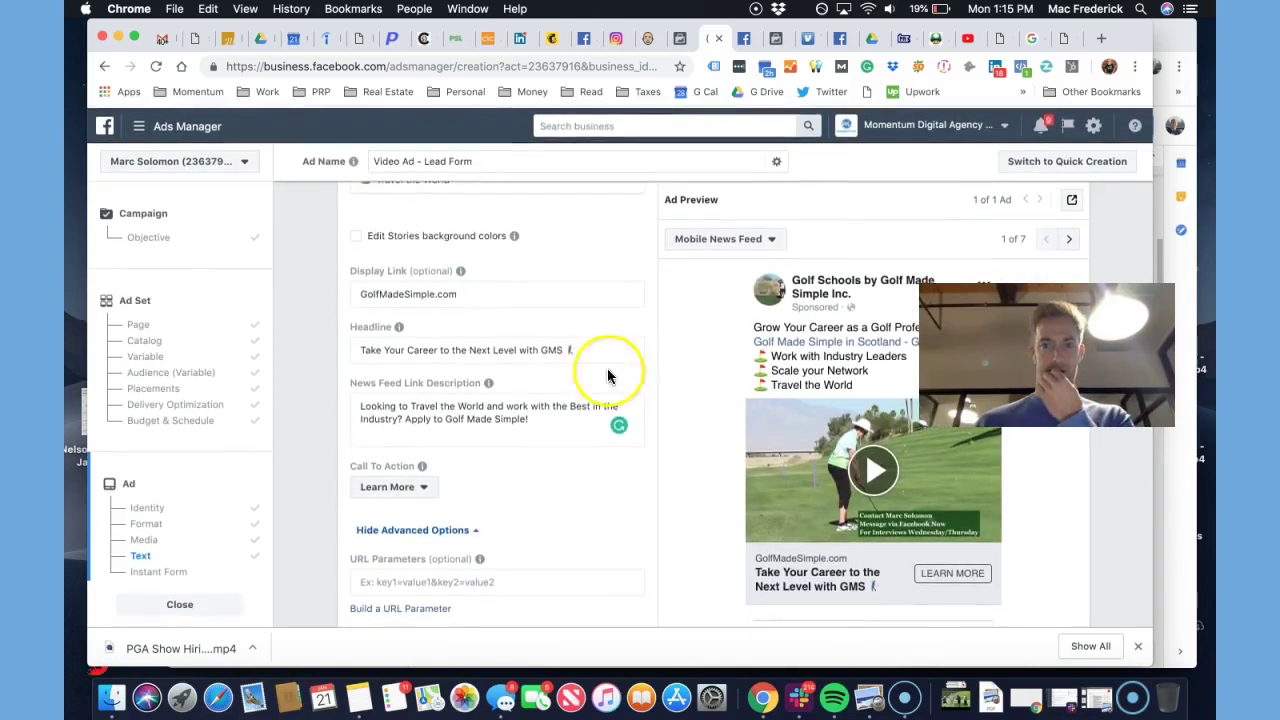
scroll(572, 364, up, 10)
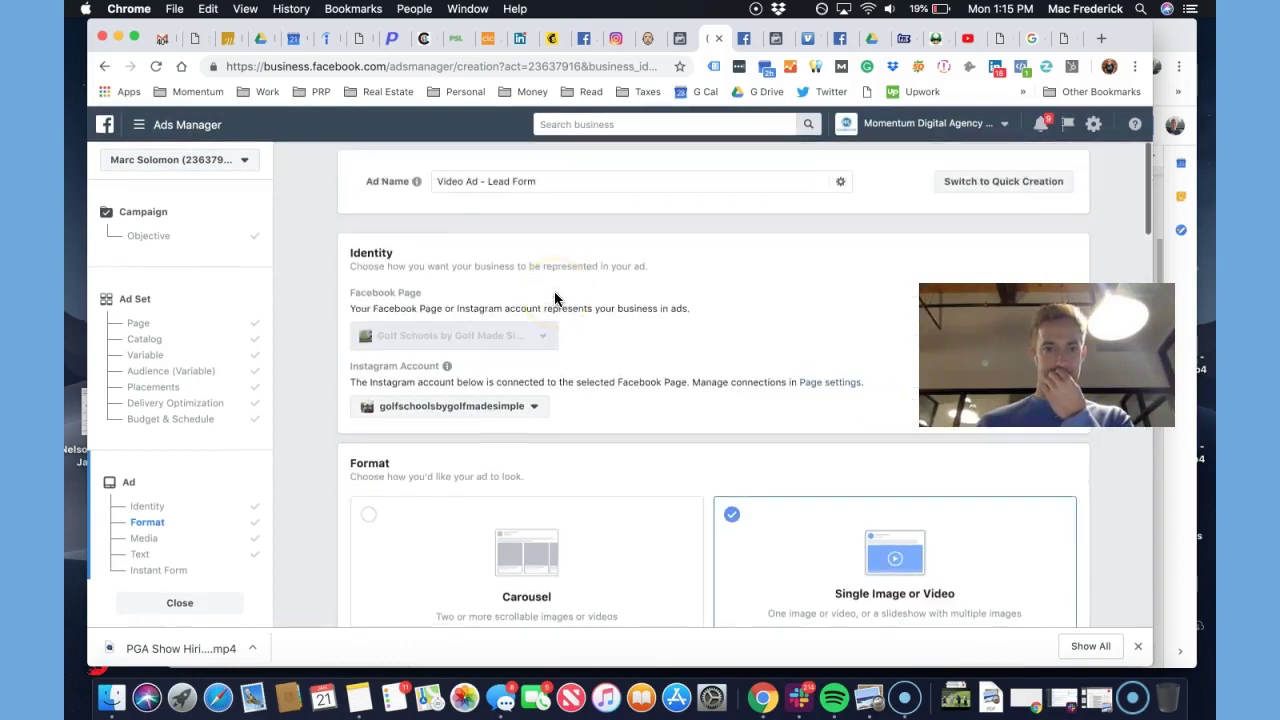
scroll(554, 297, down, 20)
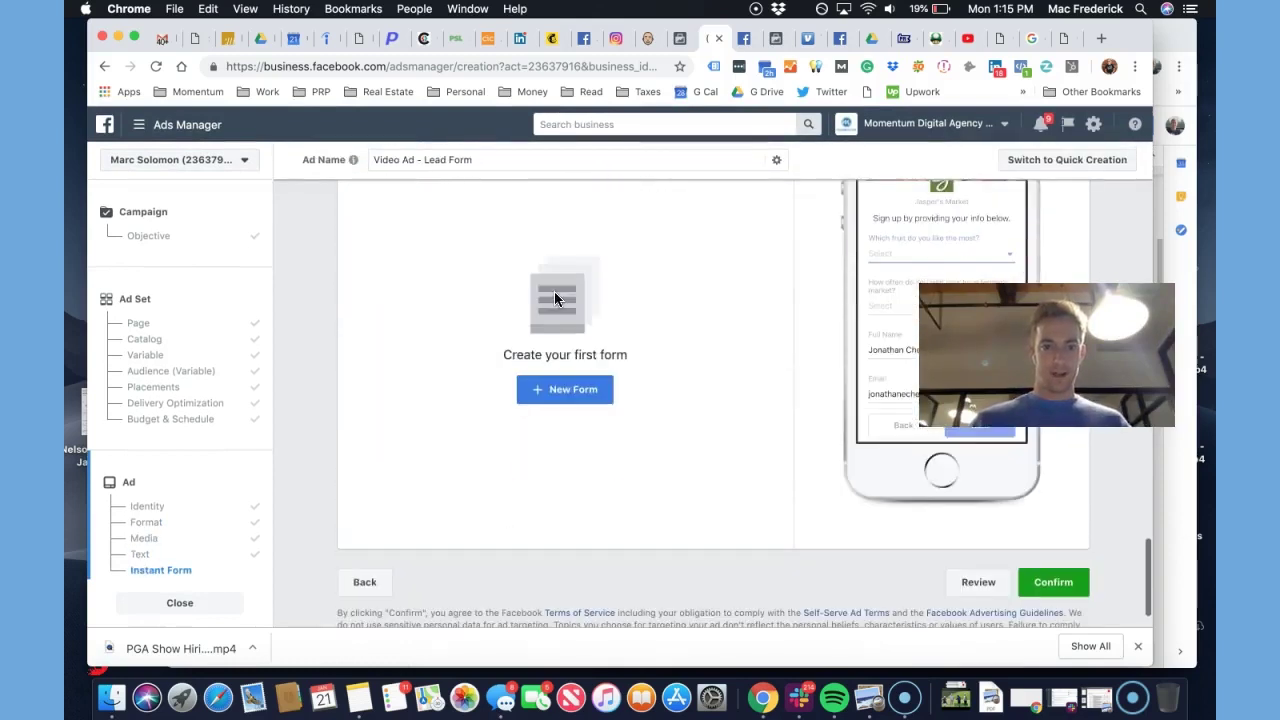
Create a new instant form for the ad and name it "GMS Sign Up Form - Golf Pros"
click(563, 387)
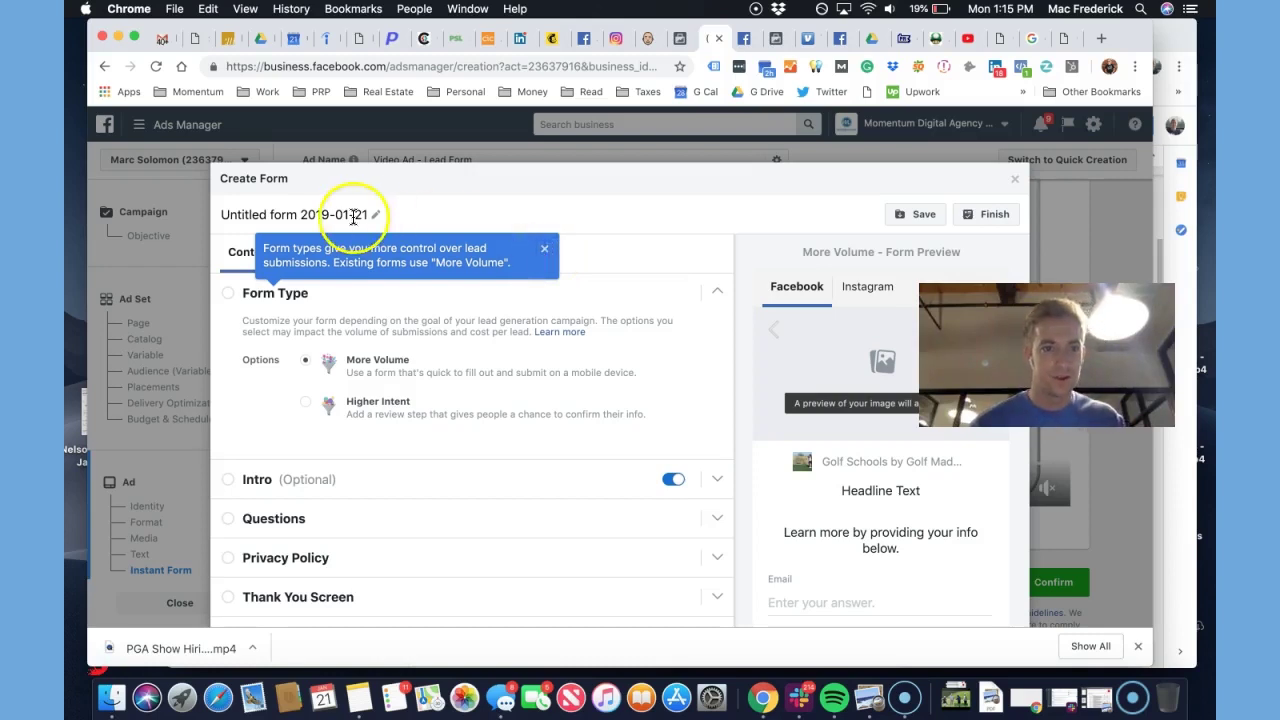
click(547, 250)
click(376, 215)
click(356, 214)
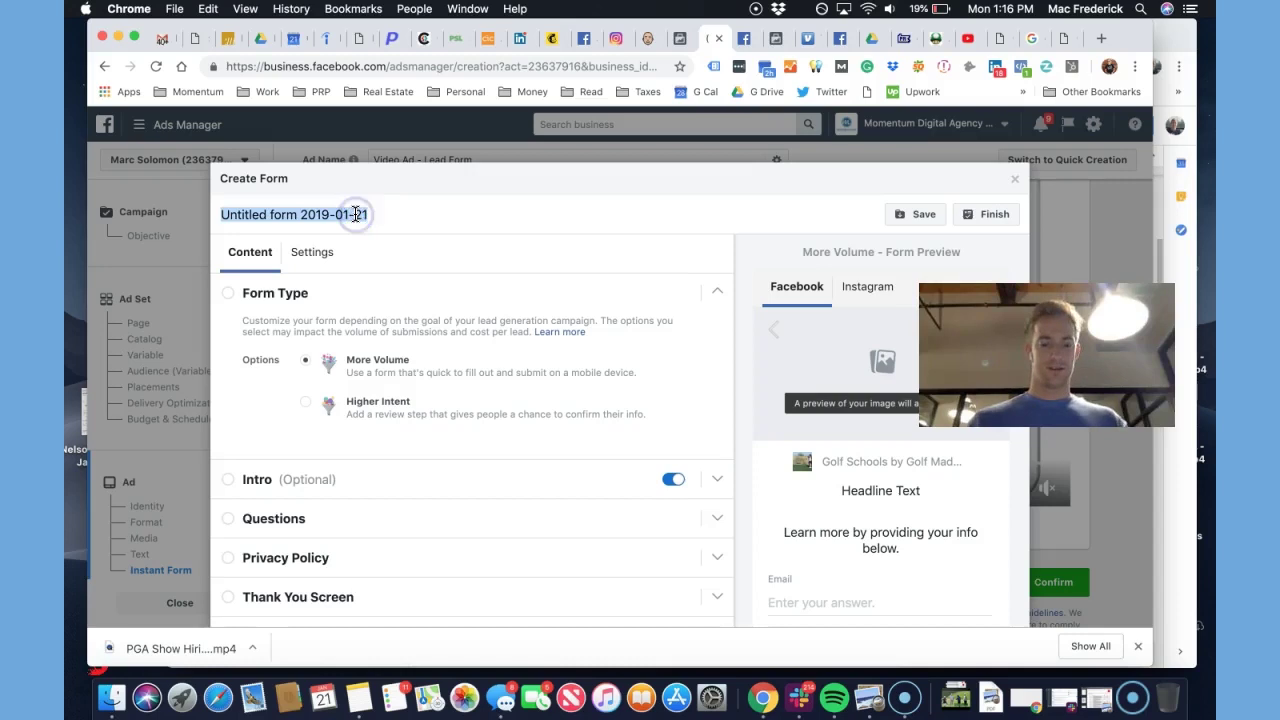
text(G)
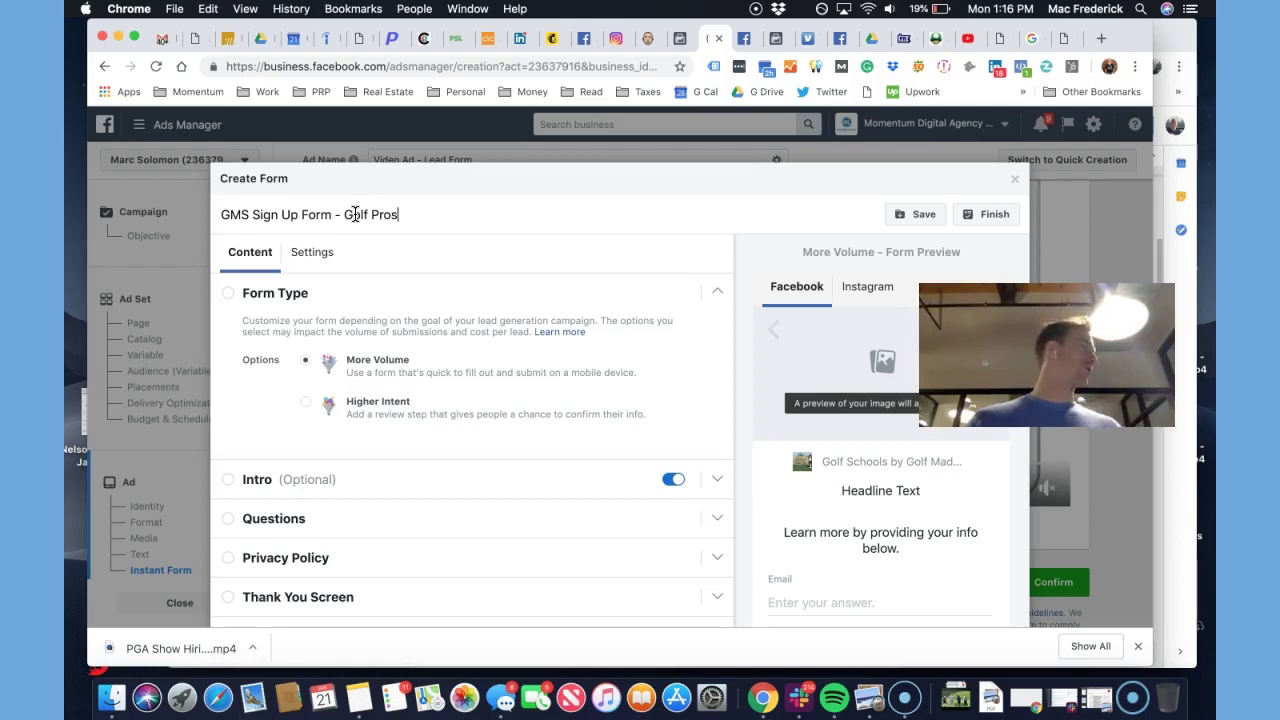
text(MS Sign Up Form - Golf Pros)
click(519, 266)
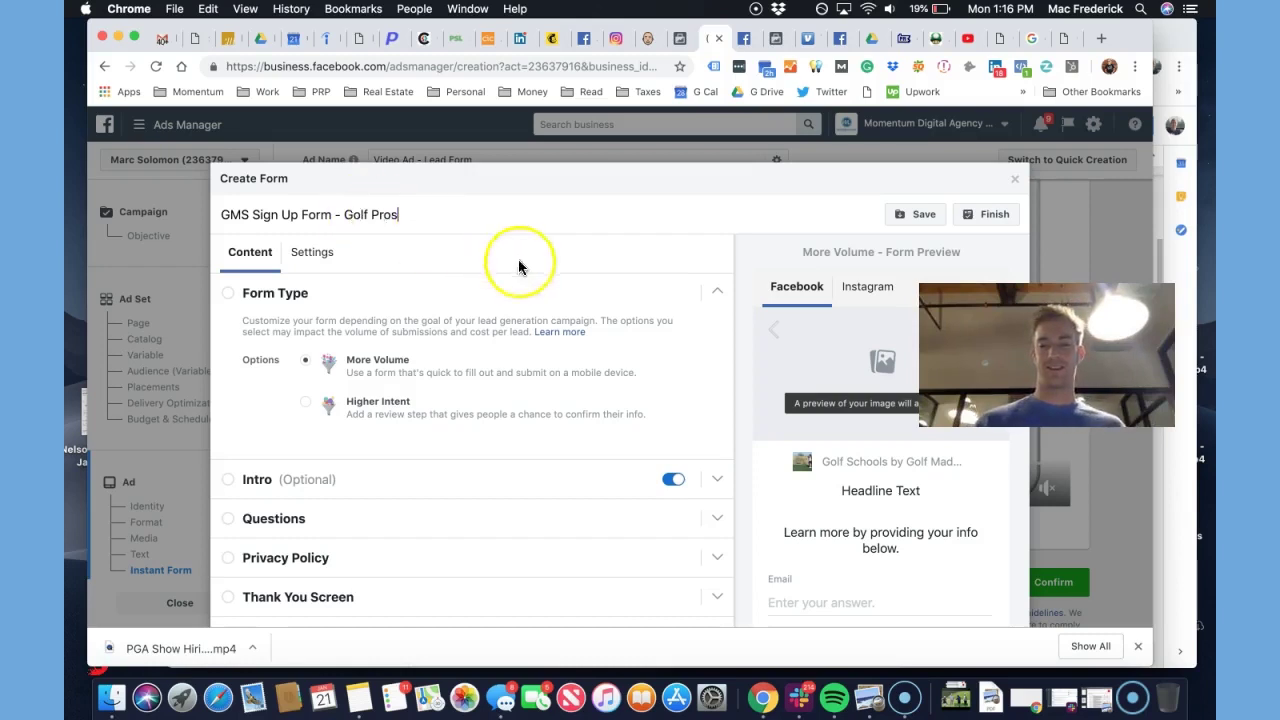
scroll(752, 320, down, 3)
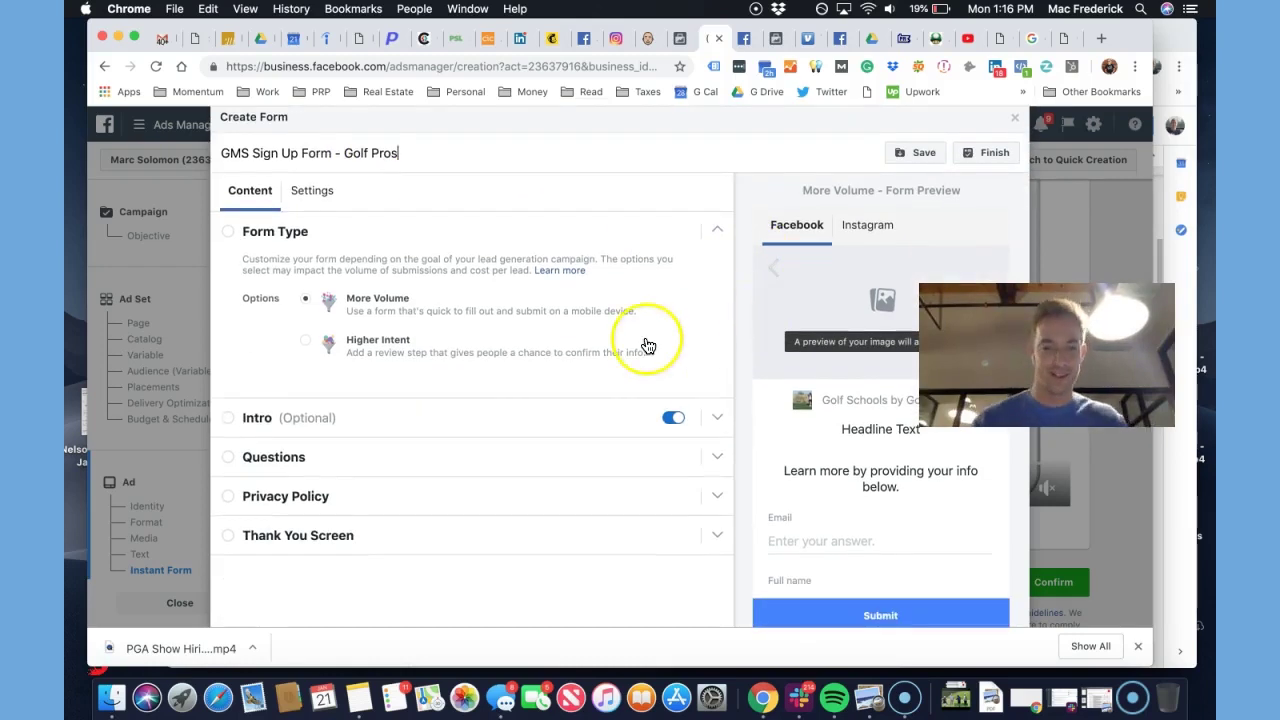
scroll(439, 300, up, 3)
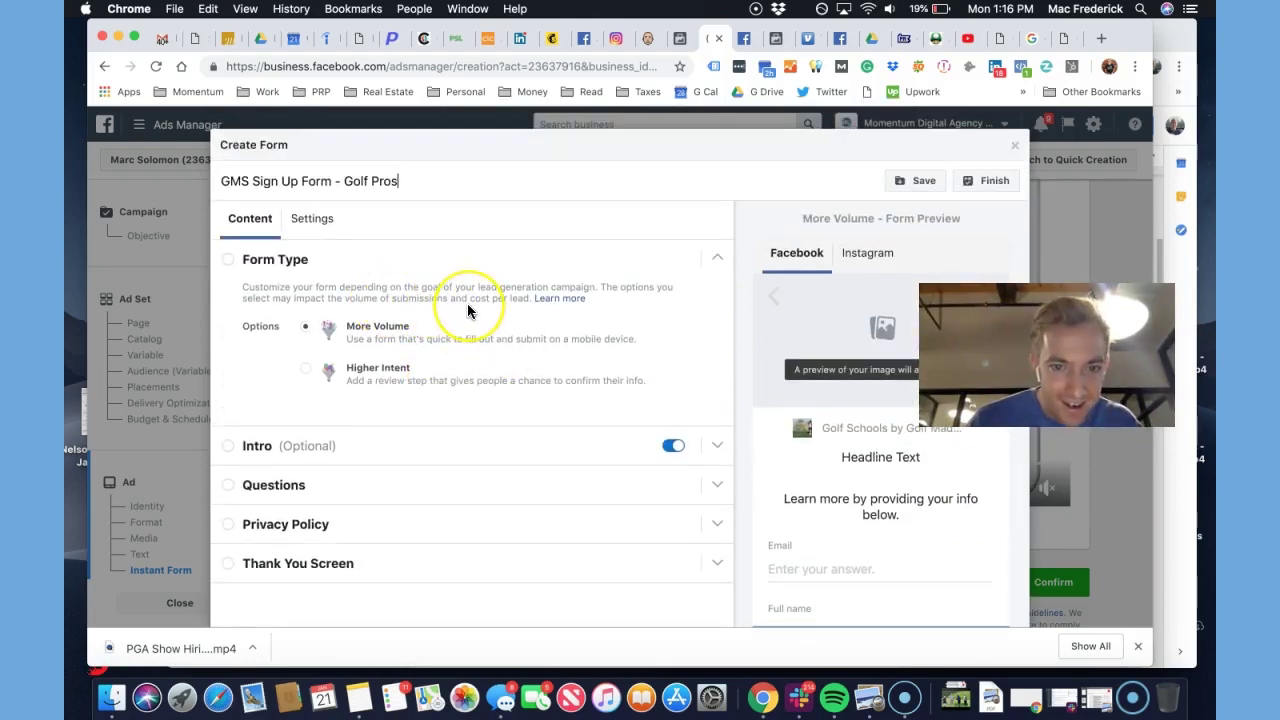
Look over the form preview, the form type options and the fields of the Intro section
scroll(467, 303, down, 3)
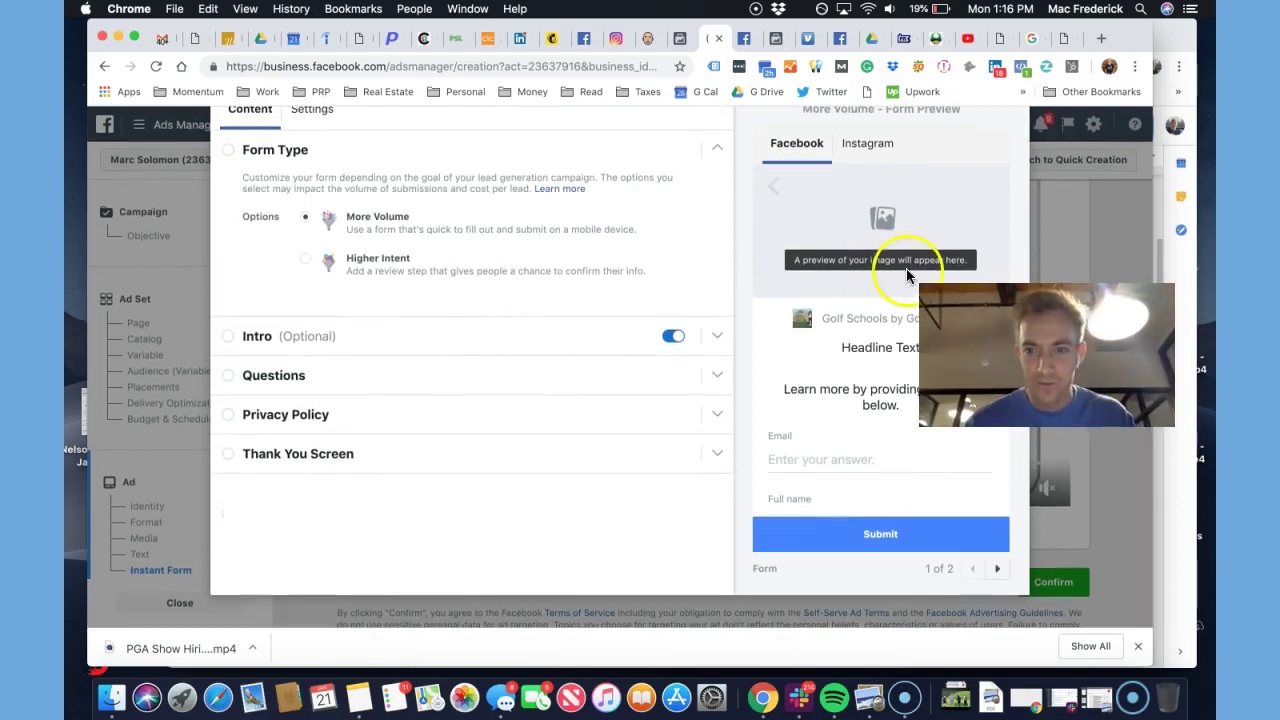
drag(1046, 355, 1054, 586)
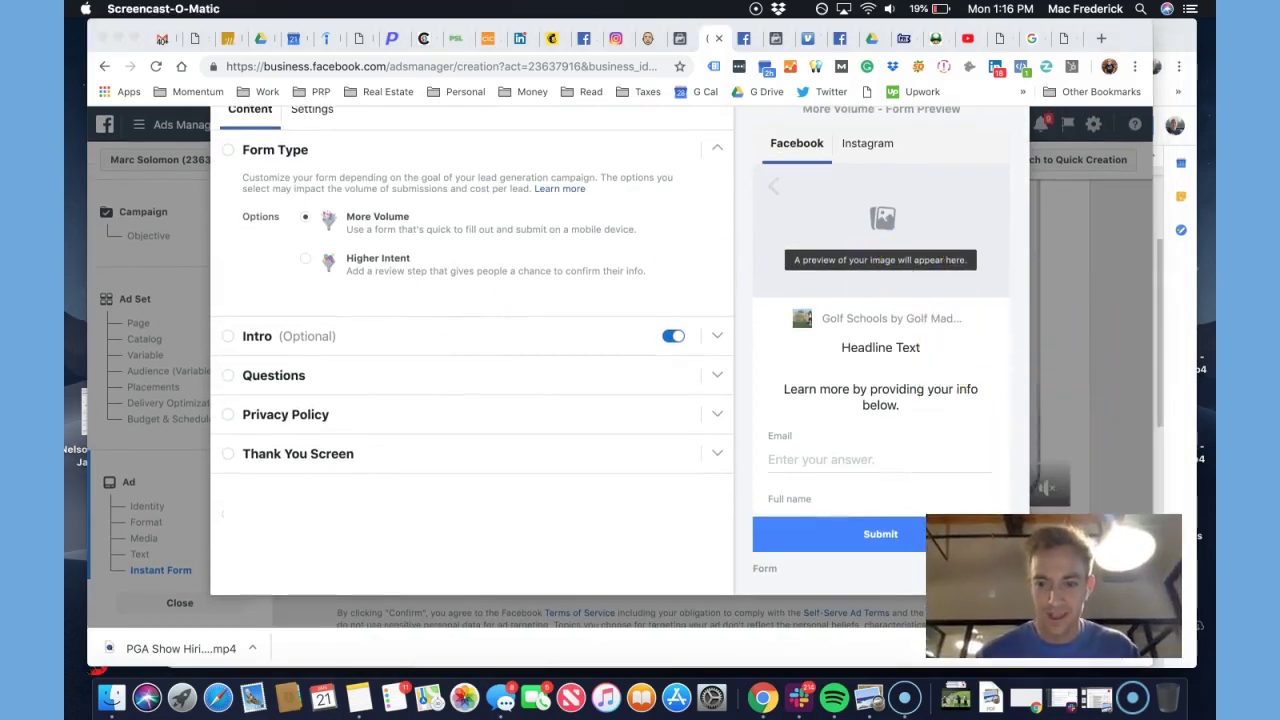
scroll(897, 435, up, 5)
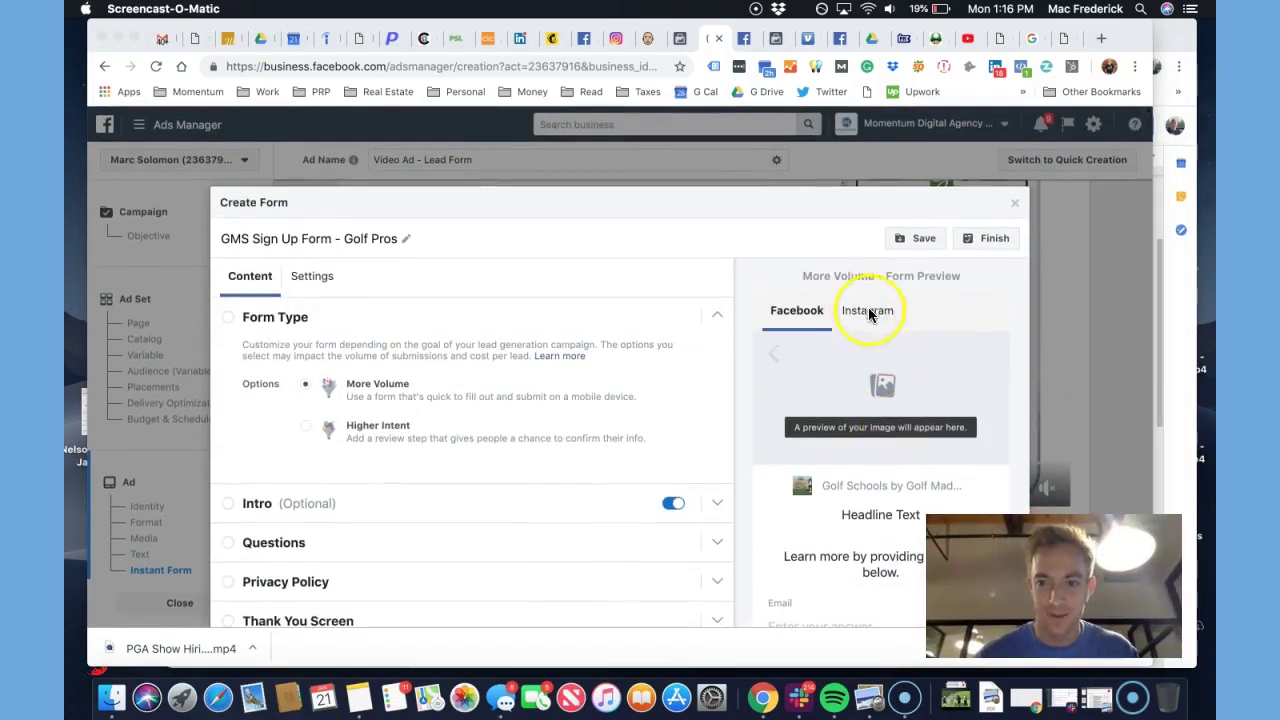
scroll(449, 320, down, 4)
click(345, 365)
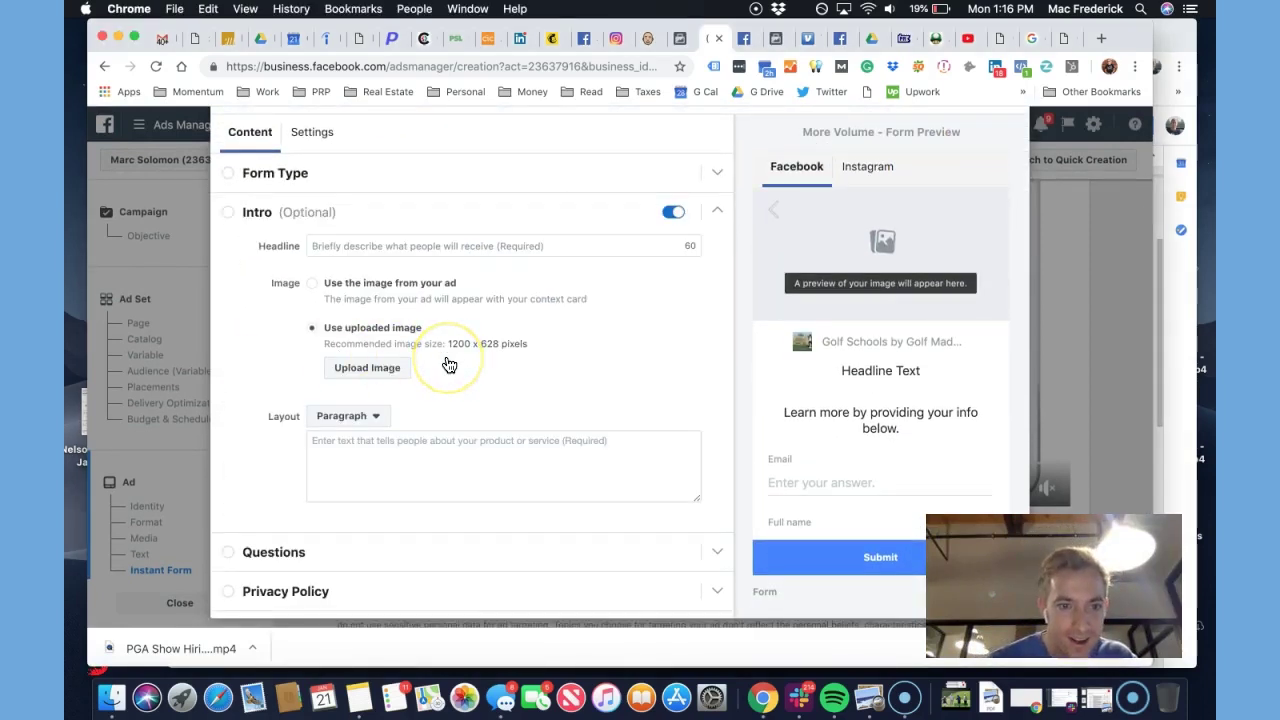
scroll(329, 449, down, 1)
scroll(329, 449, up, 1)
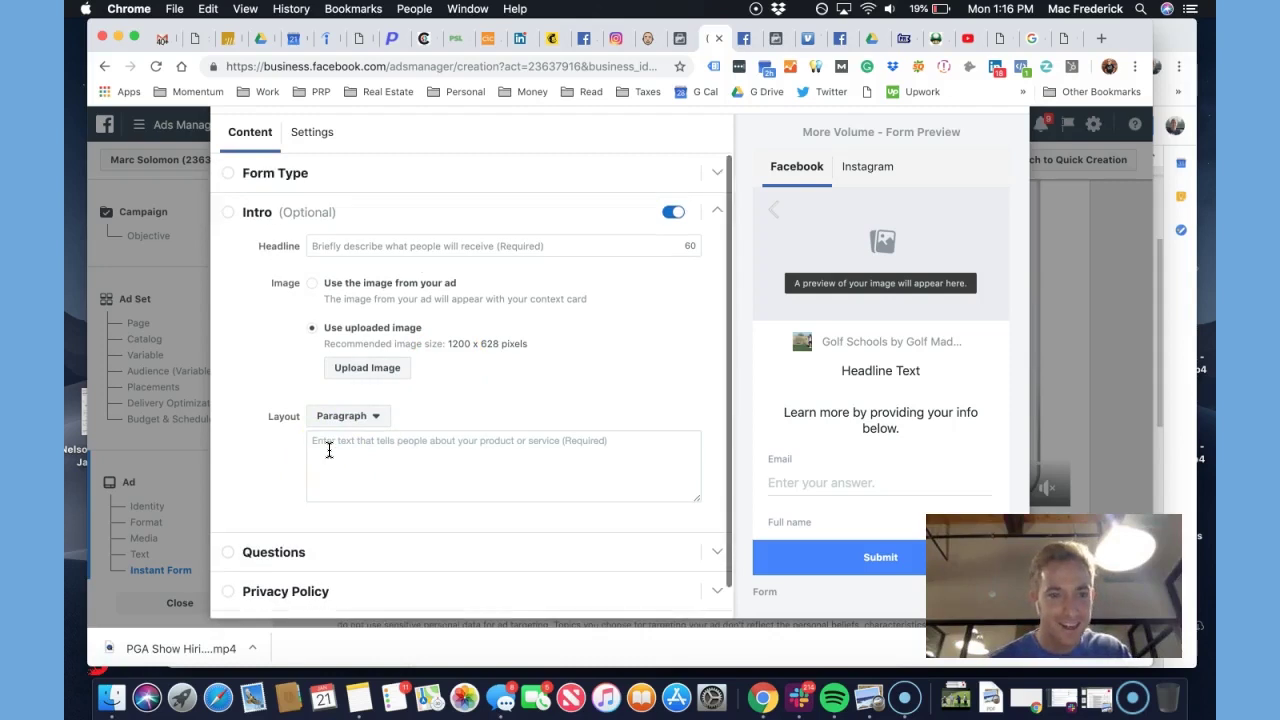
Try the Higher Intent form type, check its preview, and switch the form back to More Volume
click(232, 172)
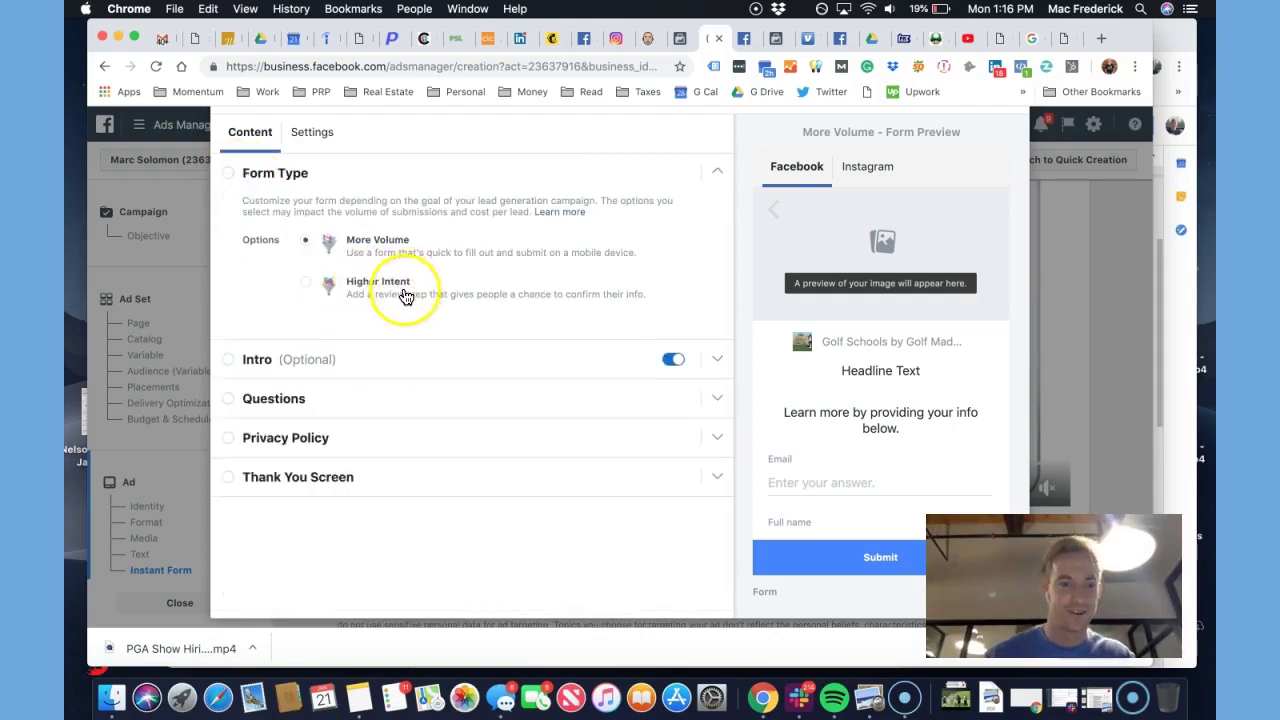
click(398, 304)
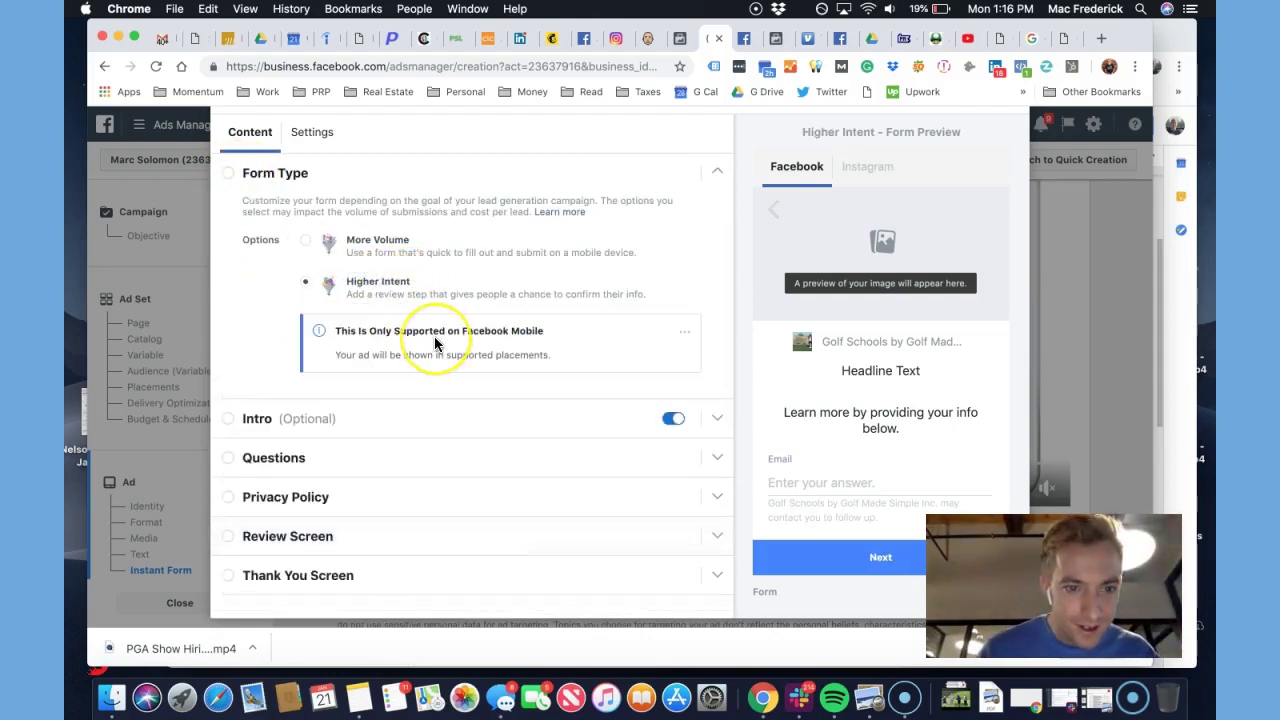
scroll(800, 360, down, 3)
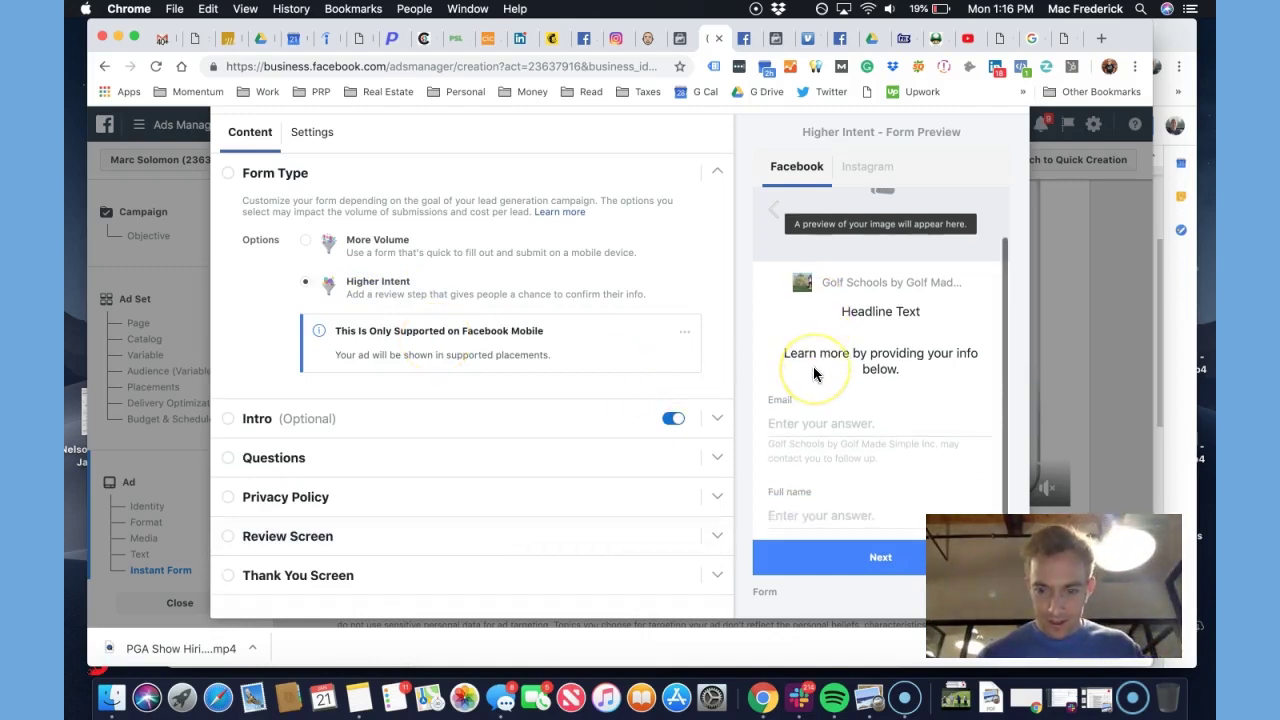
scroll(815, 374, up, 3)
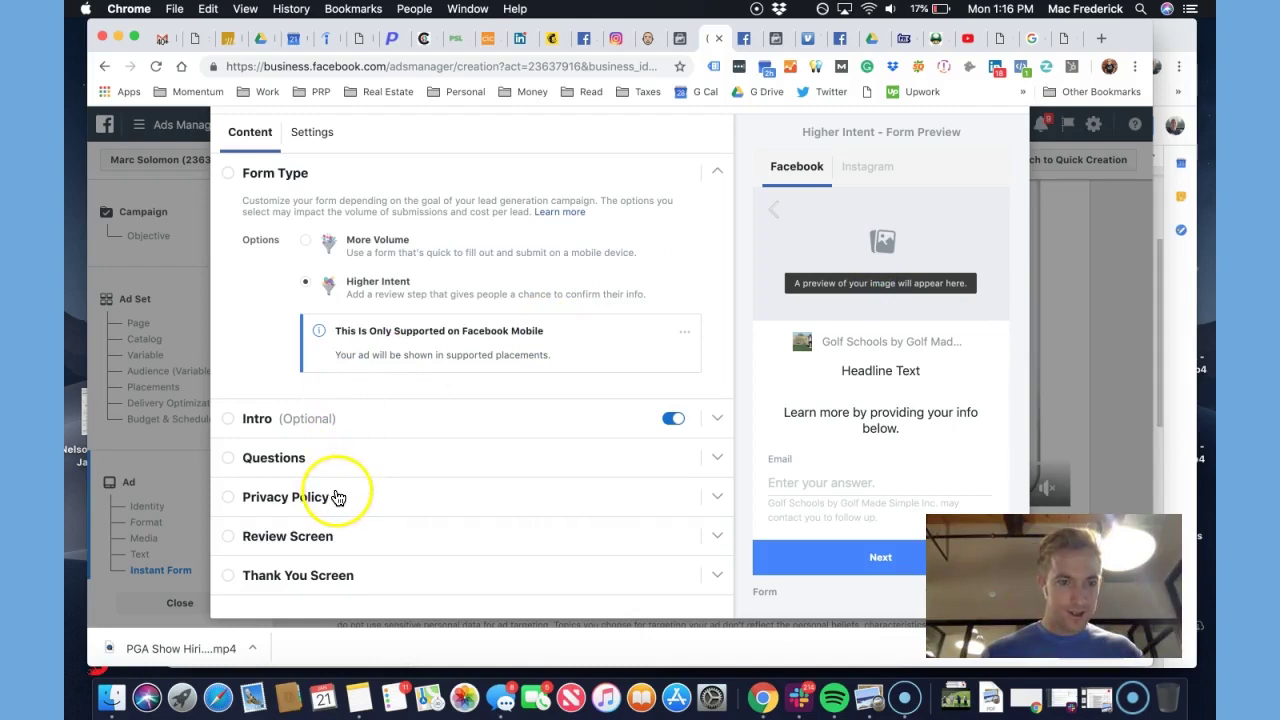
scroll(350, 460, up, 3)
click(388, 388)
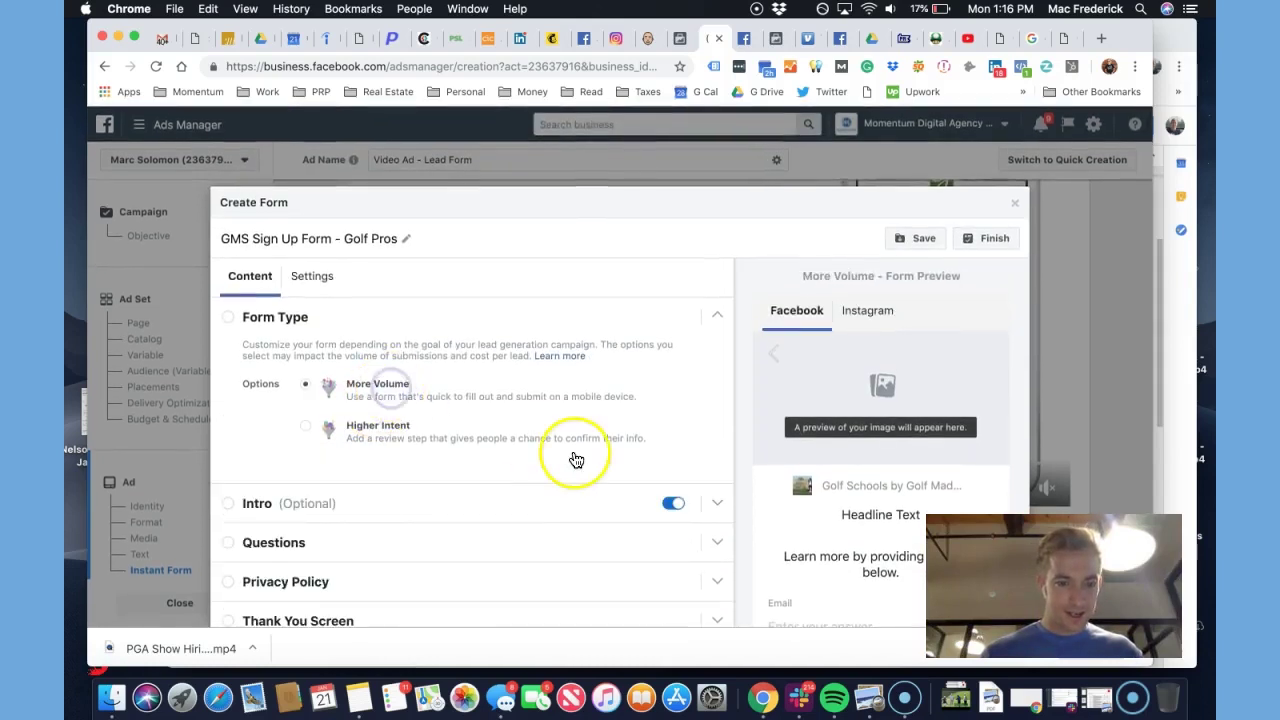
Set the form's intro headline to "Apply to the Best Golf Instructor School in America!"
click(718, 505)
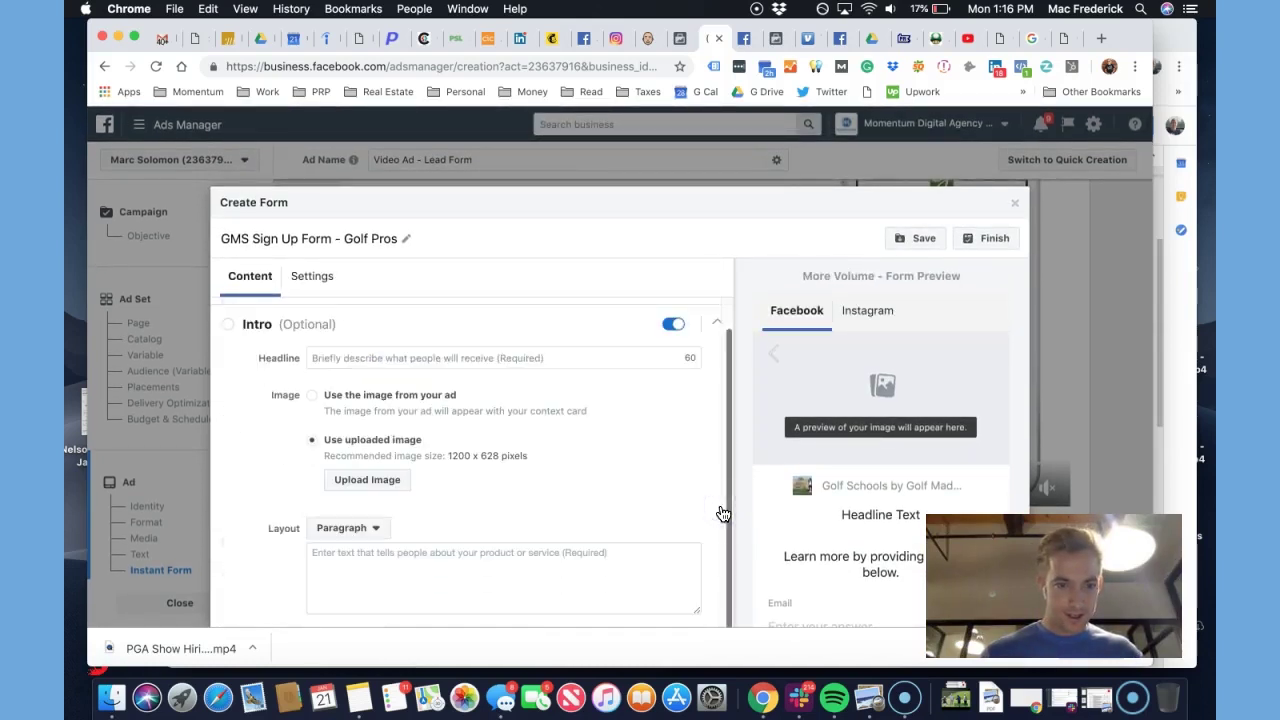
click(229, 324)
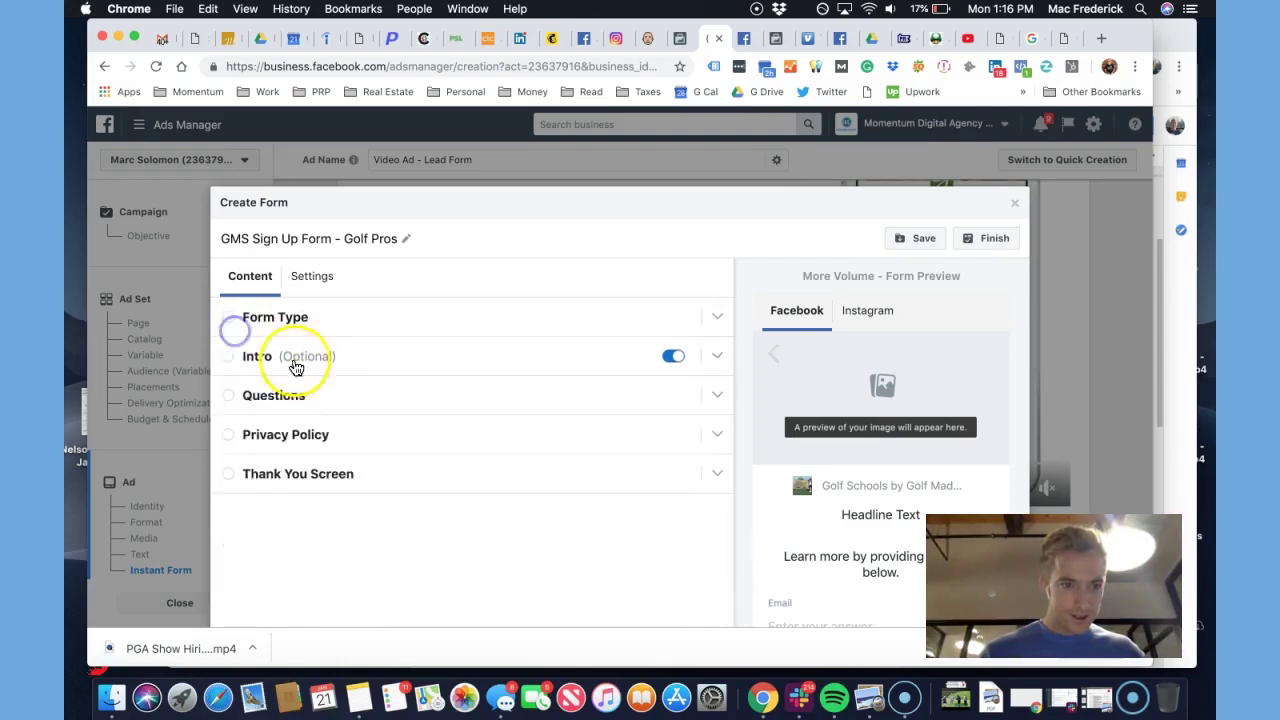
click(232, 362)
click(232, 360)
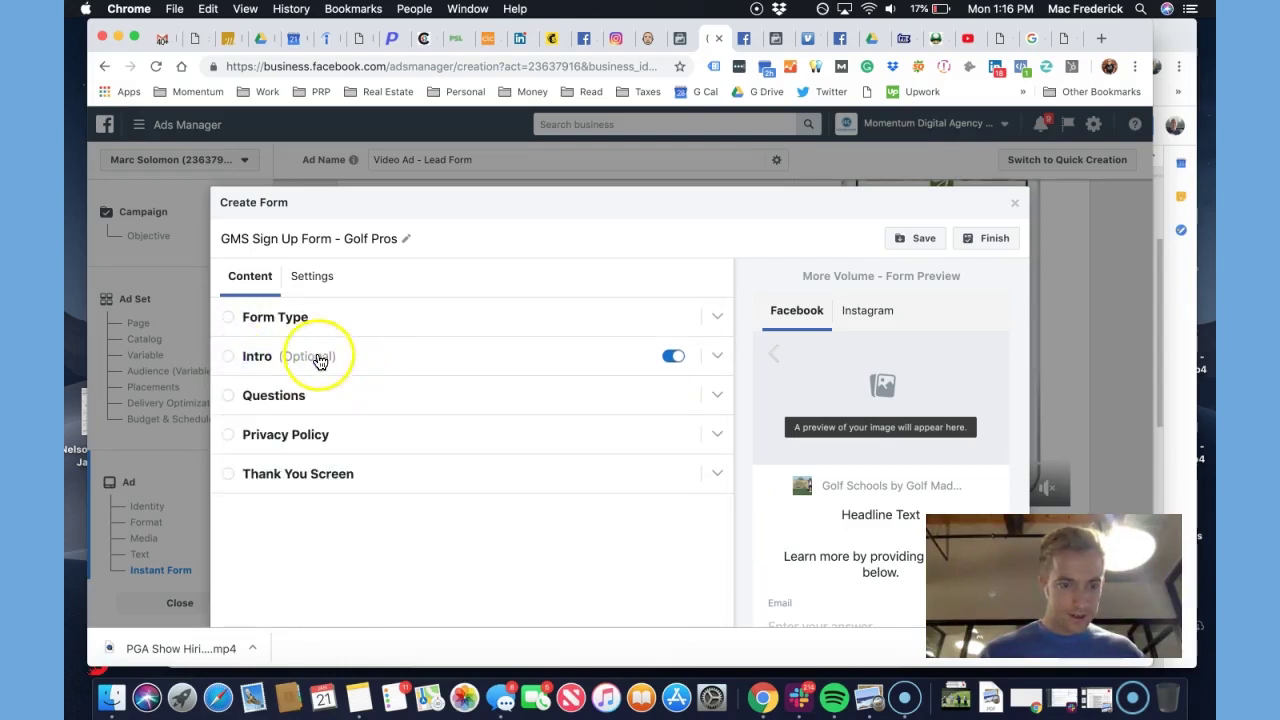
click(318, 360)
click(406, 392)
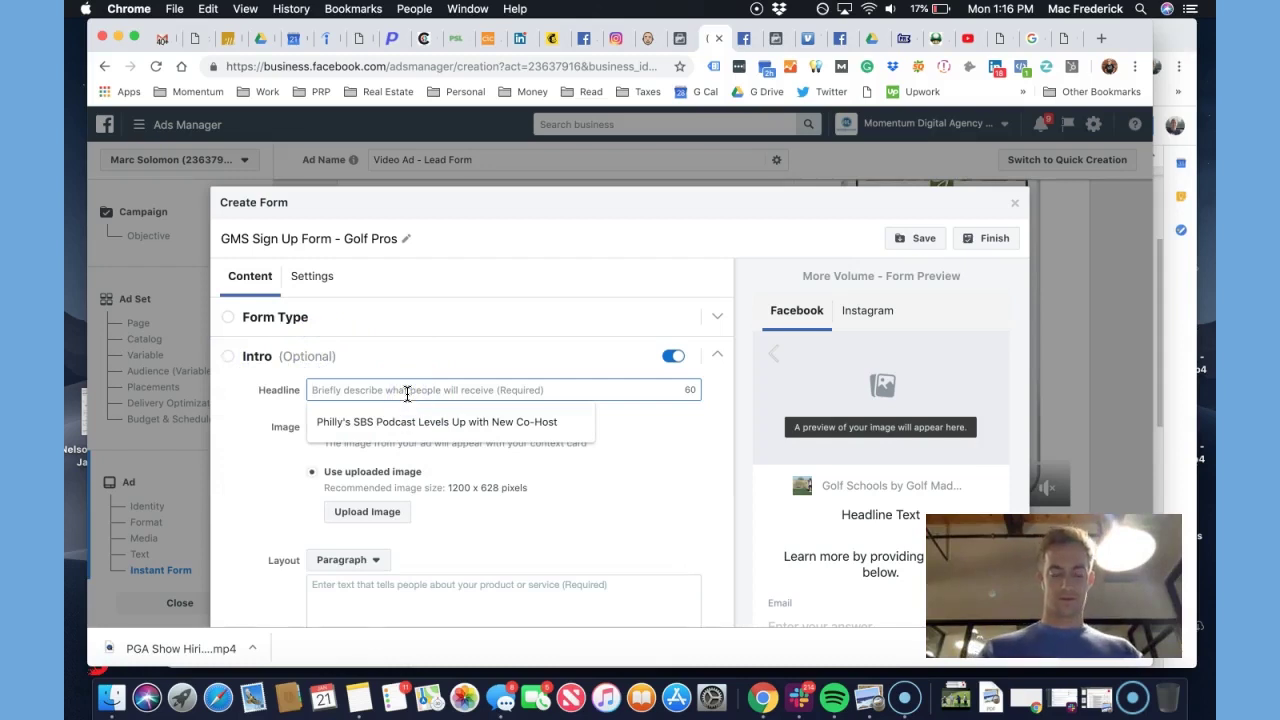
text(Apply to the)
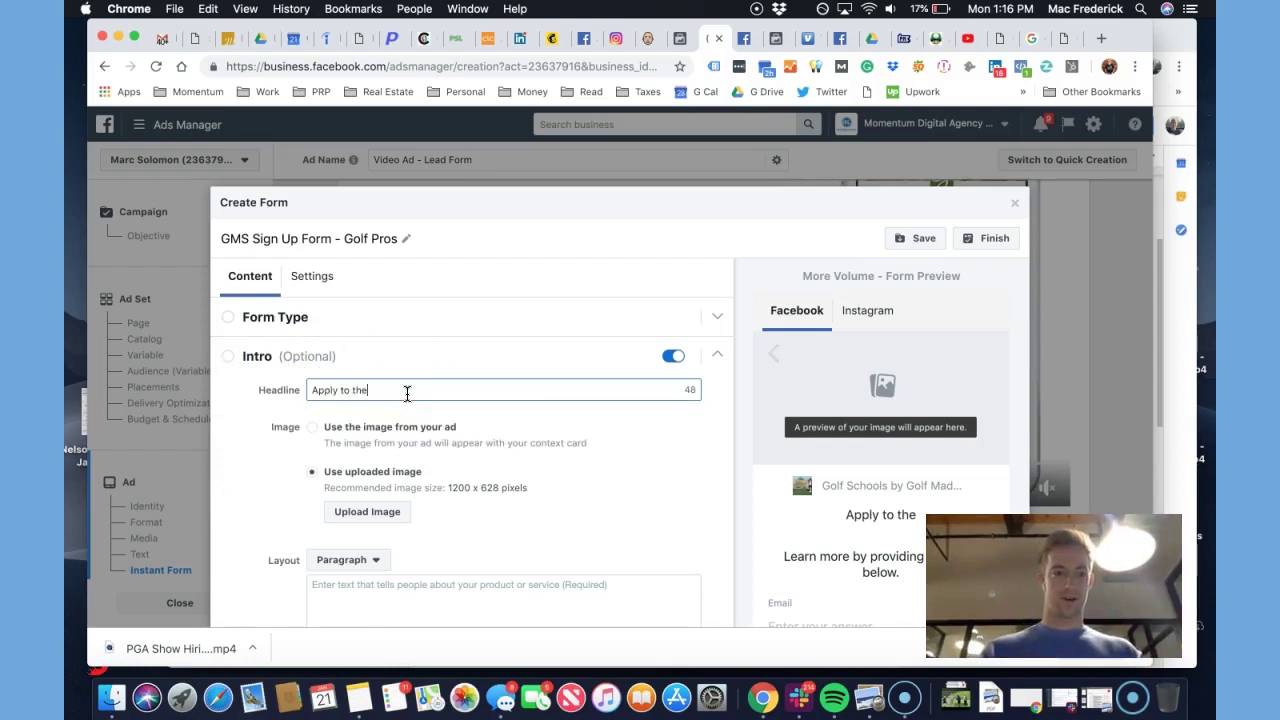
text( Best Golf School in)
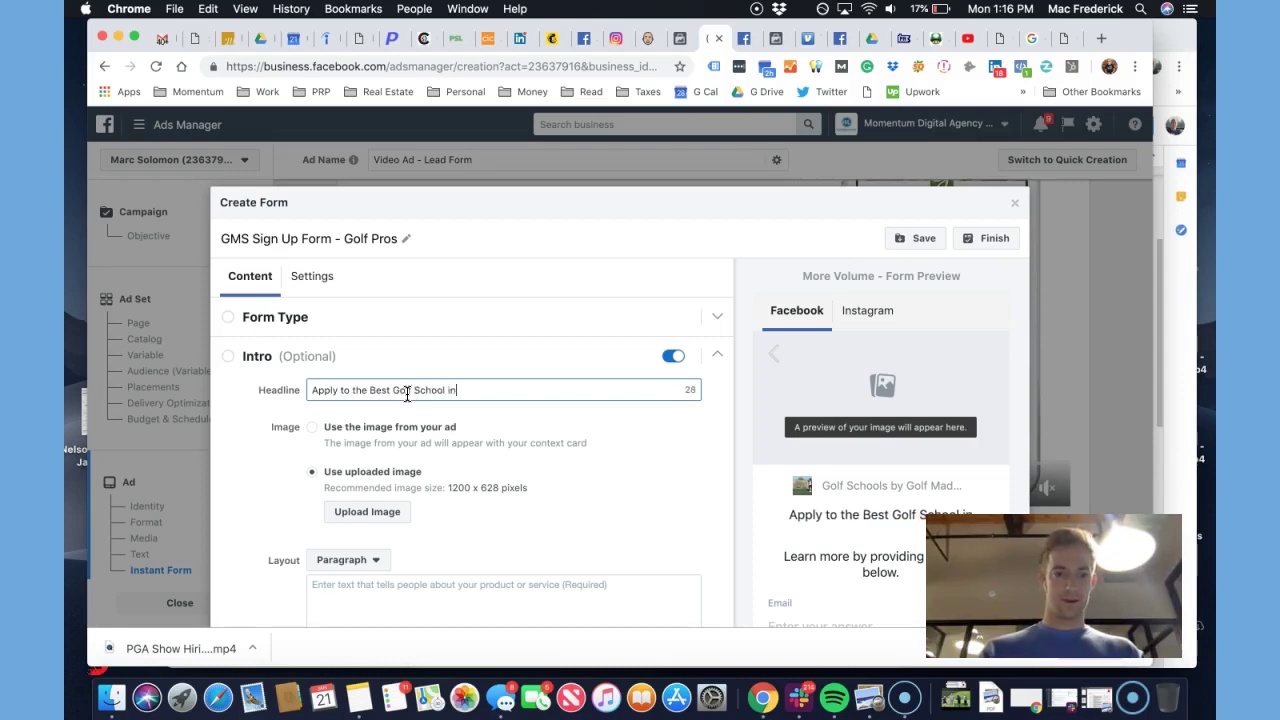
key(BackSpace)
key(BackSpace)
key(BackSpace)
key(BackSpace)
key(BackSpace)
key(BackSpace)
key(BackSpace)
key(BackSpace)
key(BackSpace)
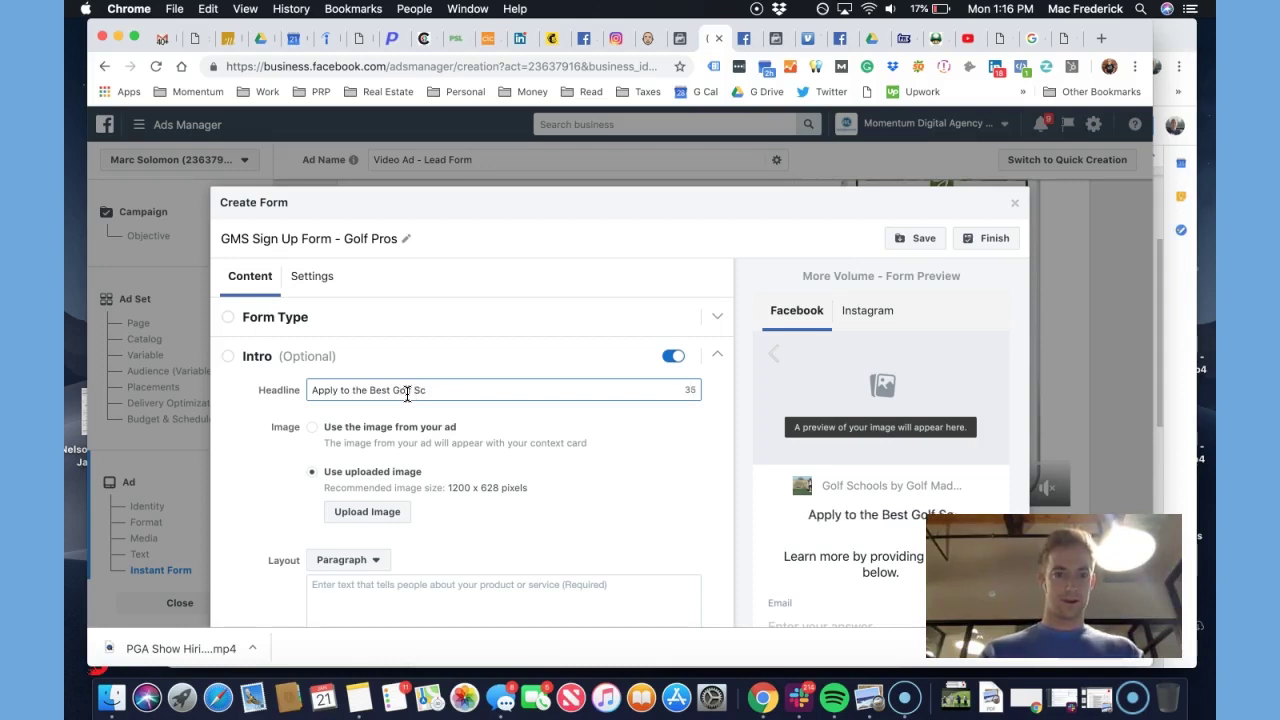
text(Instructor )
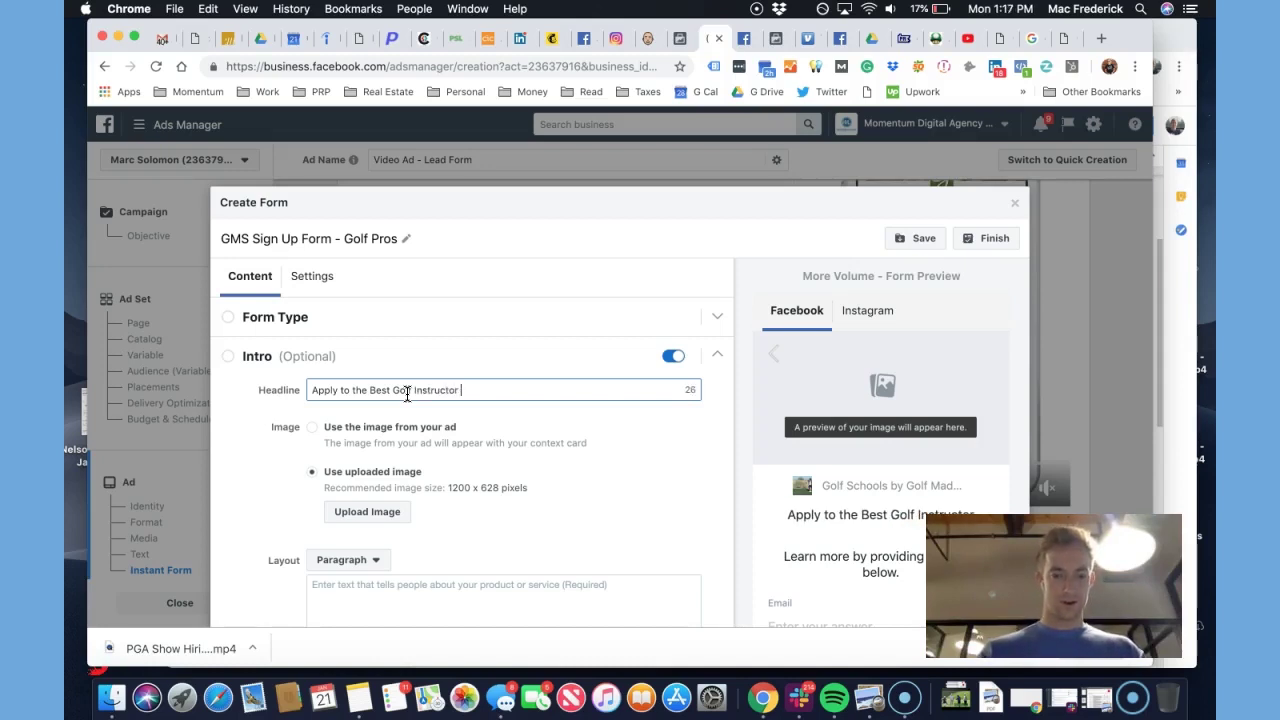
text(School in America)
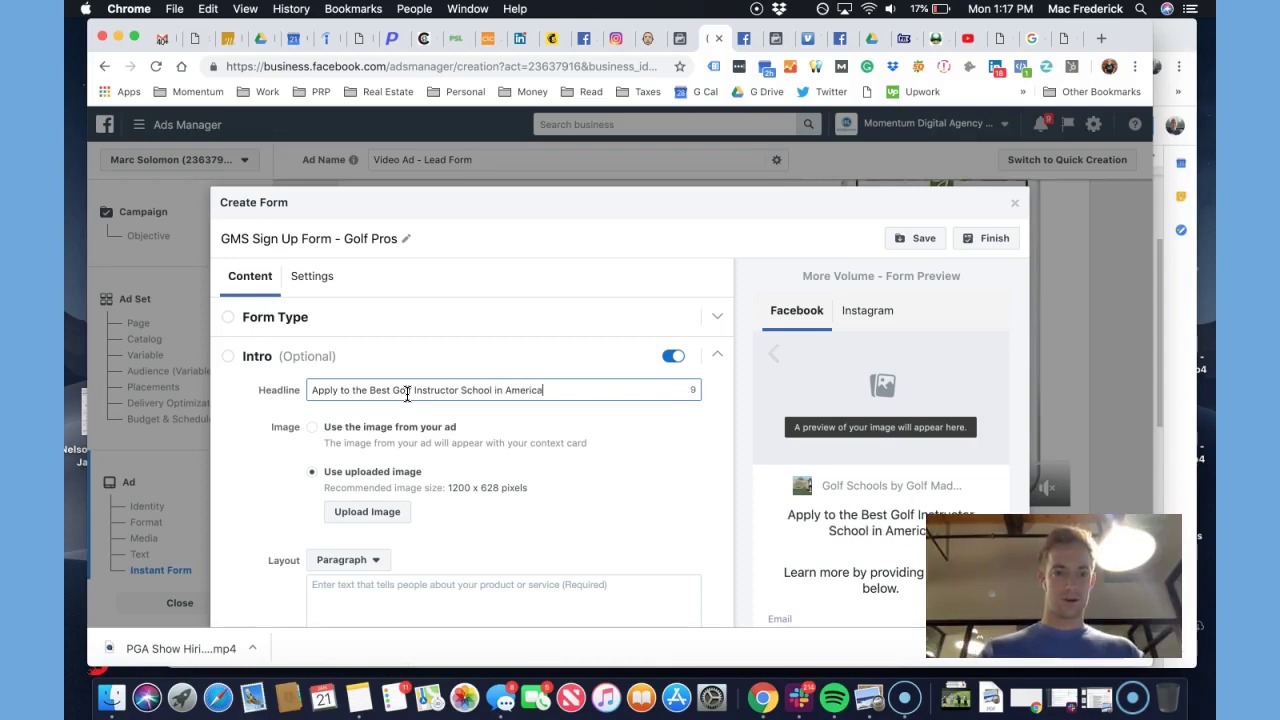
click(471, 397)
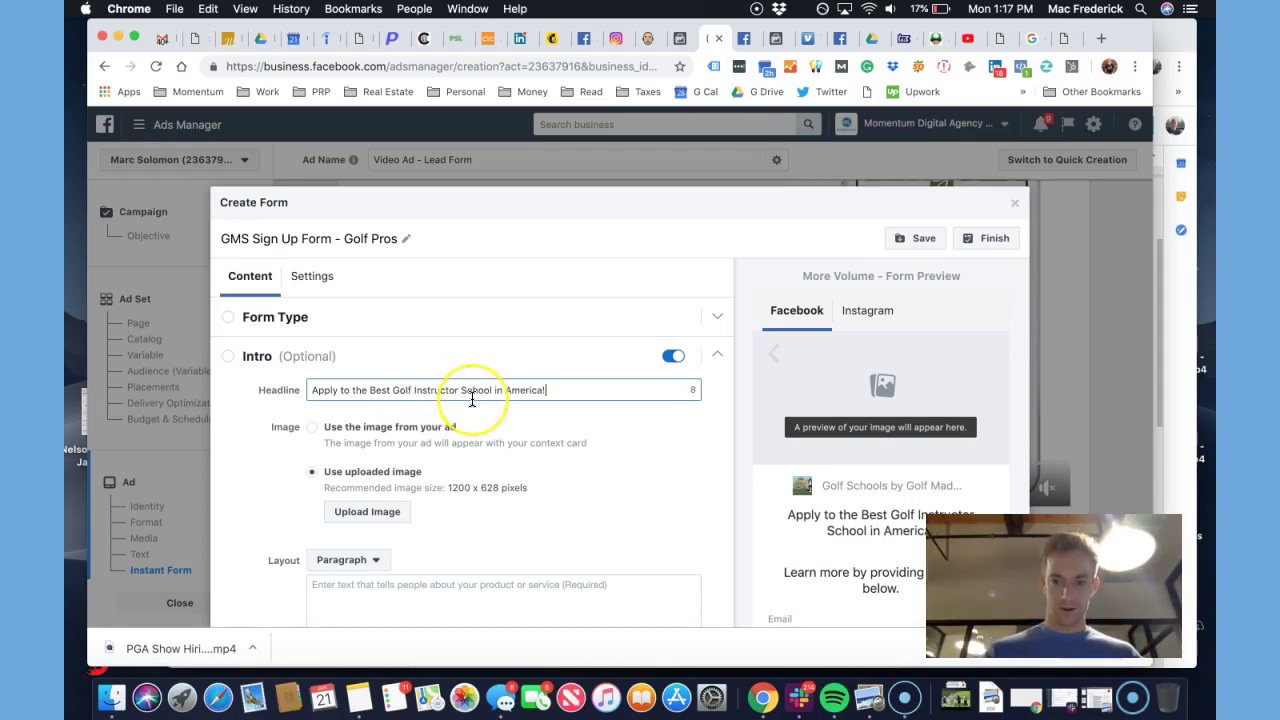
Check the intro's image options and search Google for "gold instructors" in a new browser tab
scroll(471, 399, down, 1)
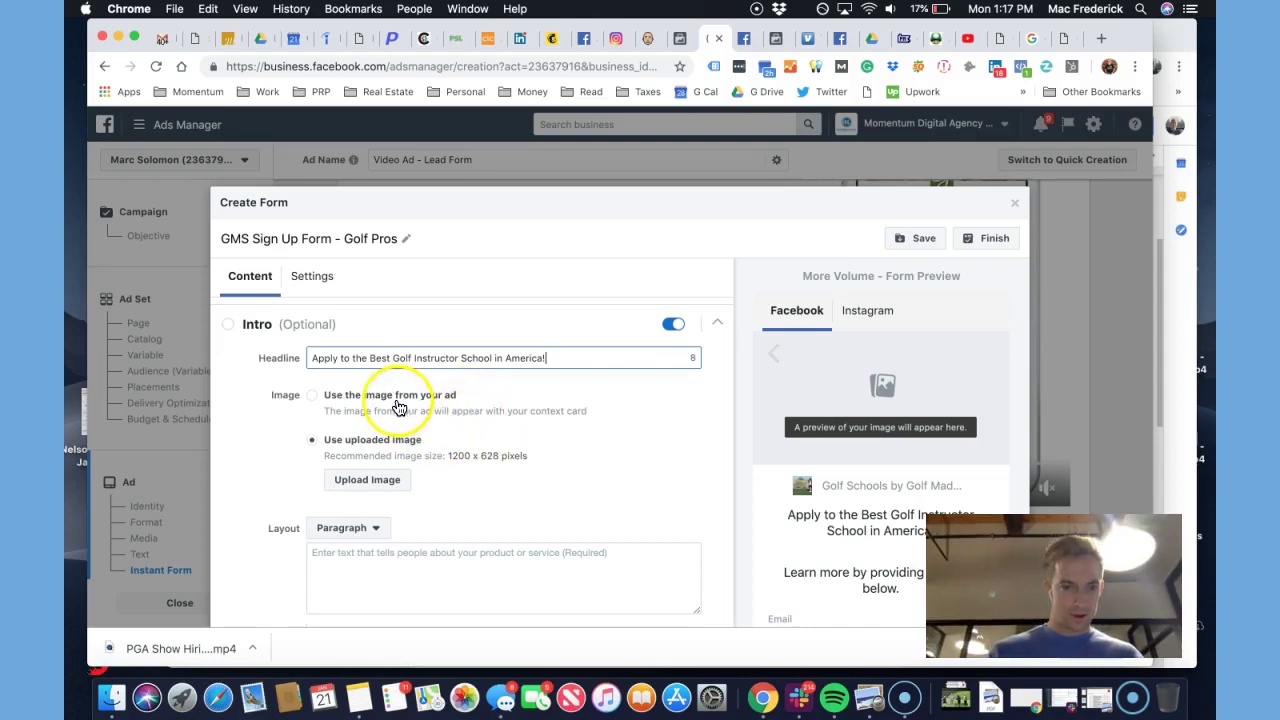
scroll(709, 451, down, 3)
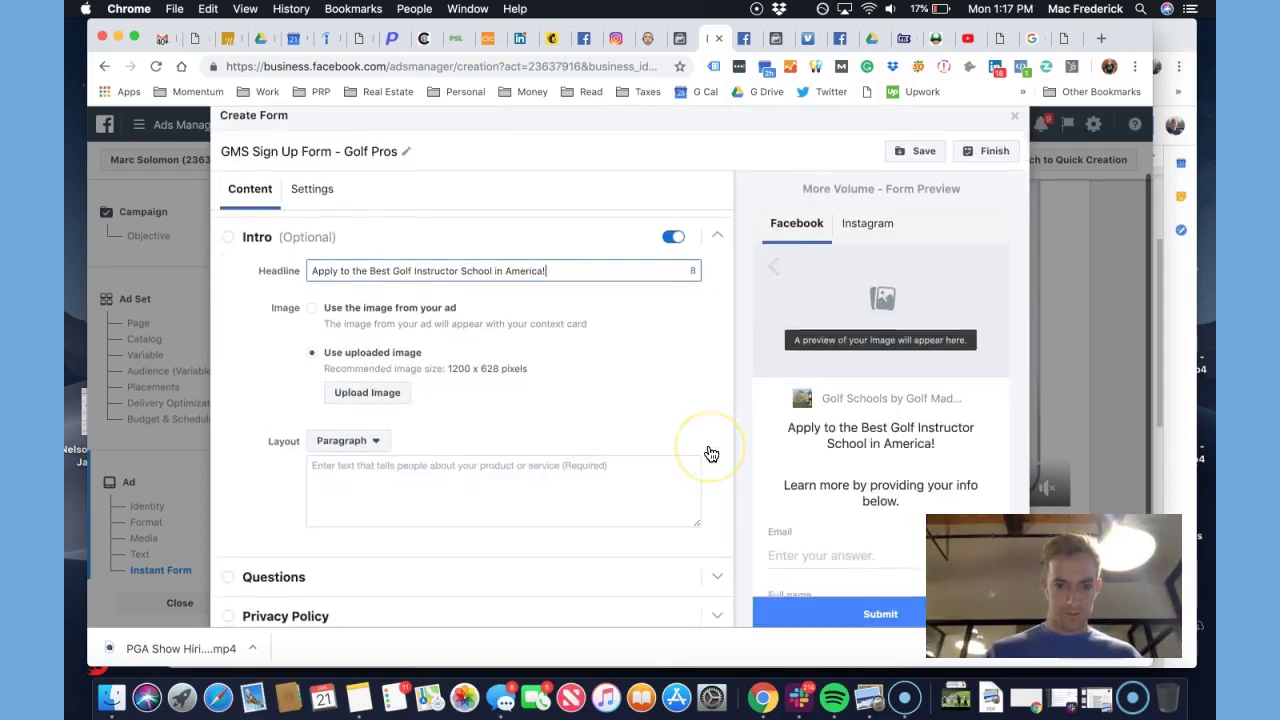
scroll(711, 454, down, 3)
click(1101, 38)
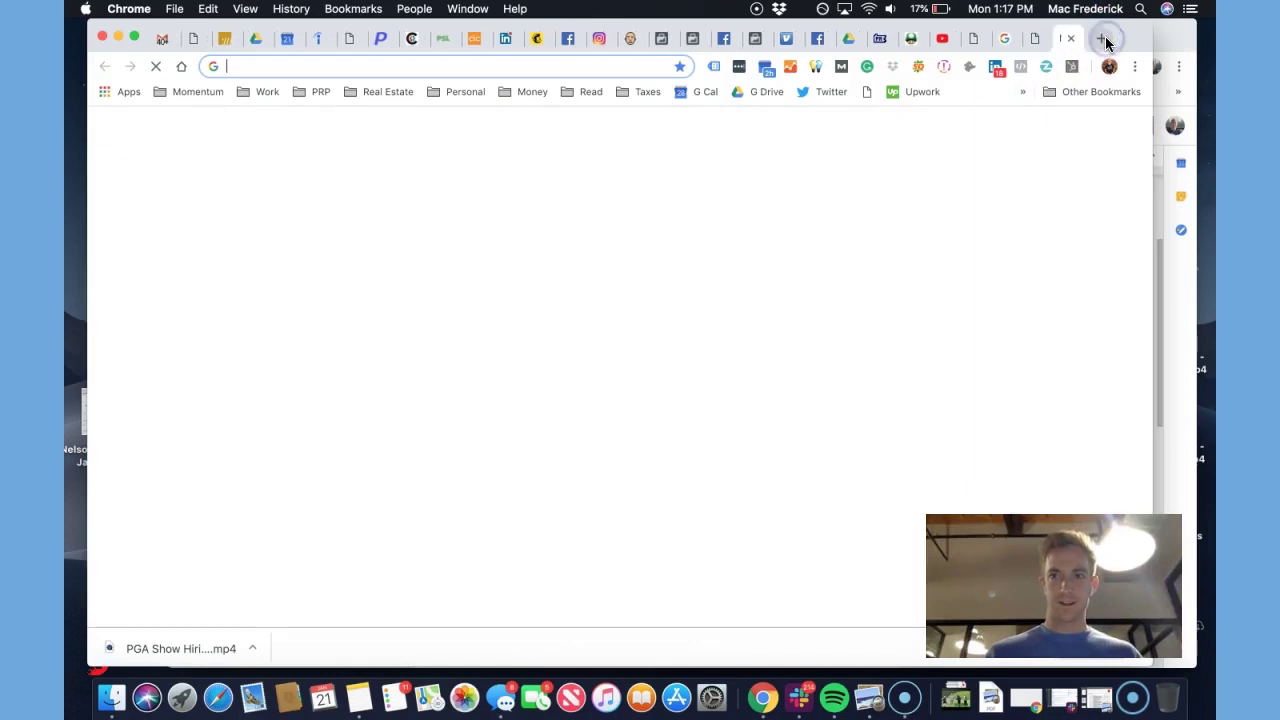
text(g)
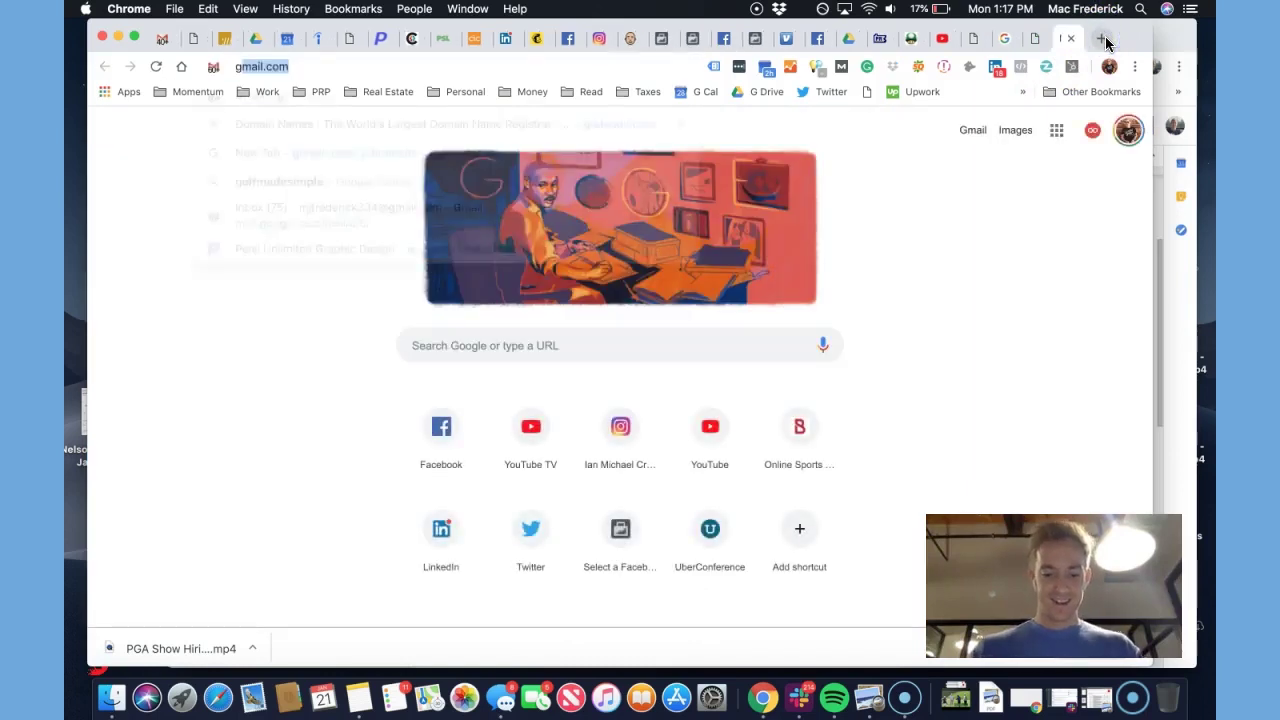
text(old instructors)
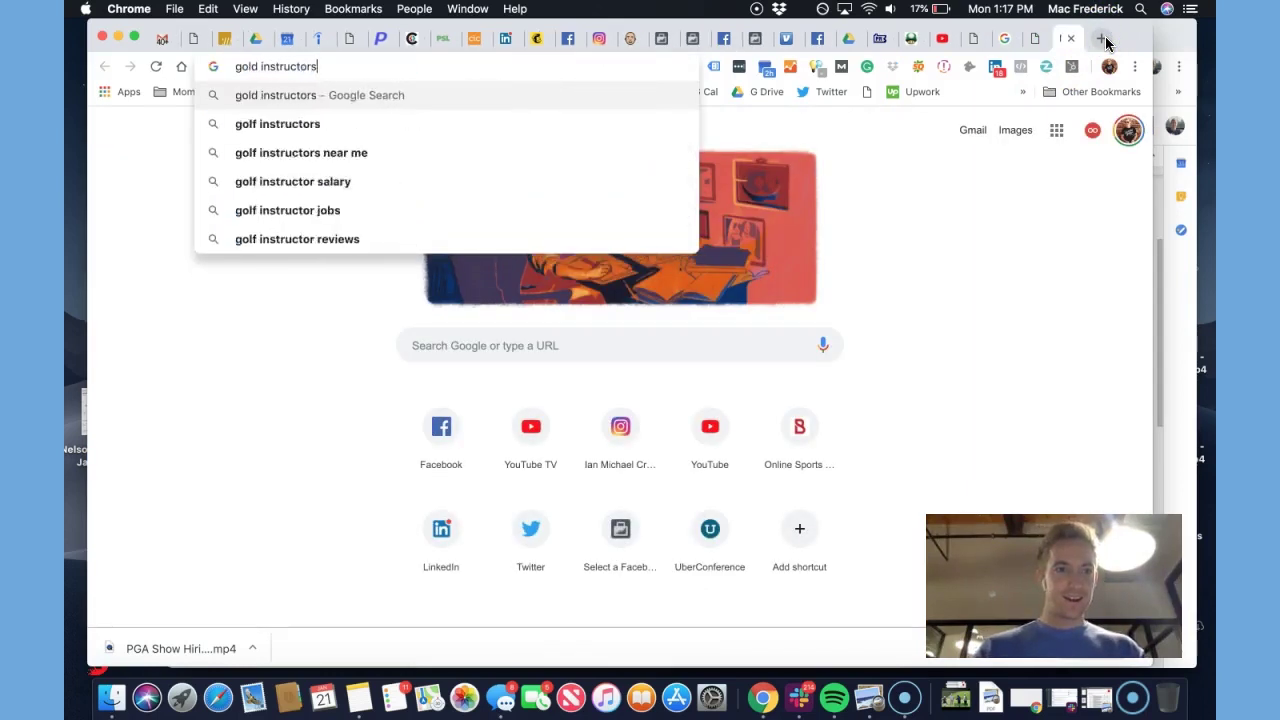
key(Return)
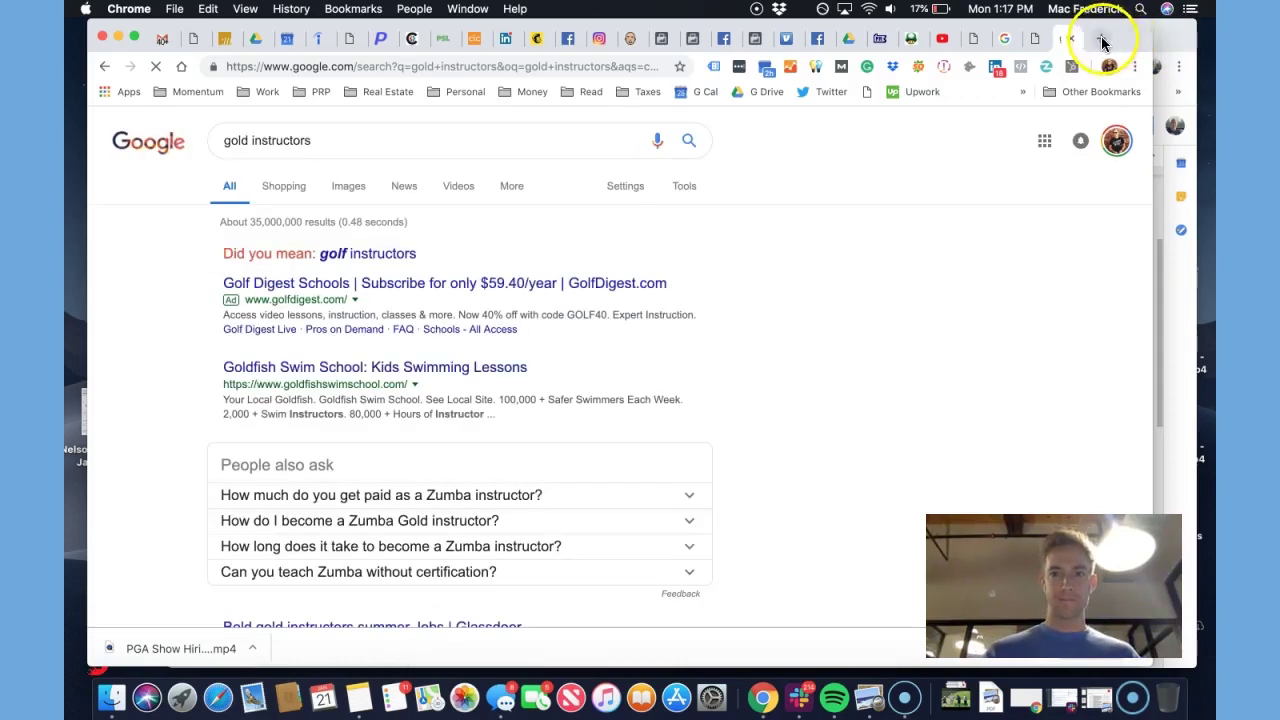
Switch to Google Drive and search it for "golf made simple"
click(843, 38)
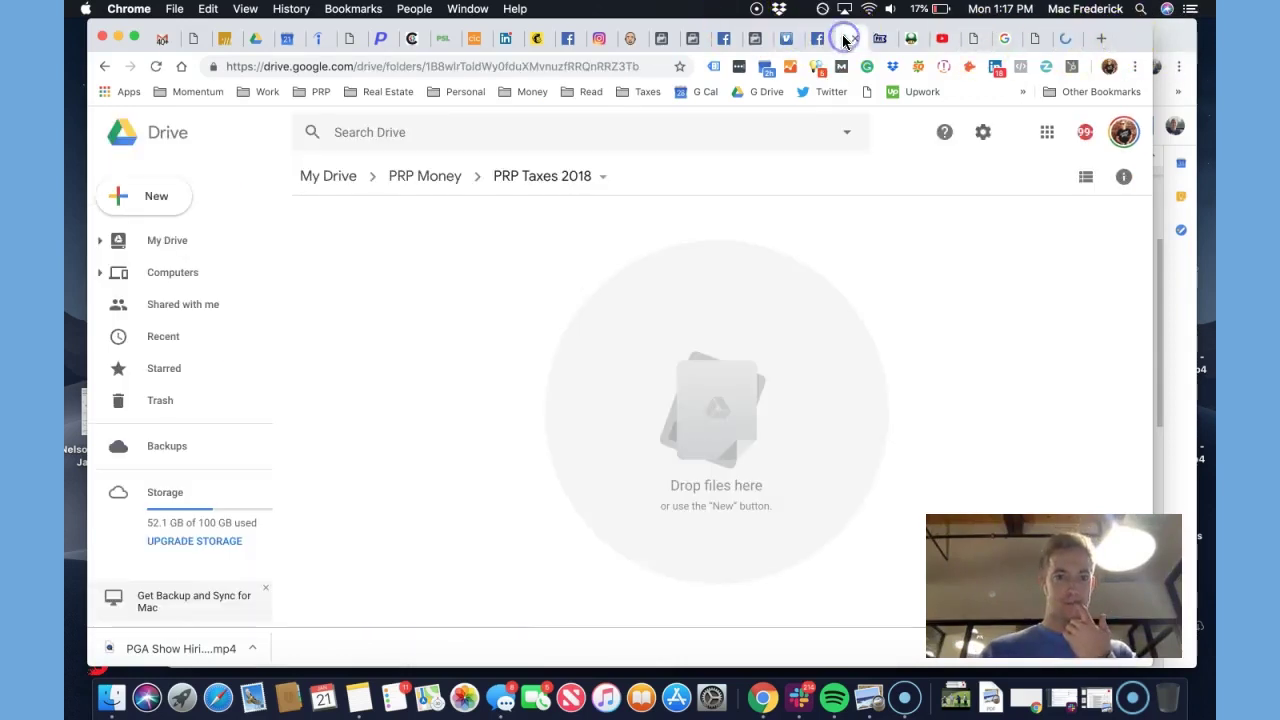
click(574, 123)
text(golf made simple)
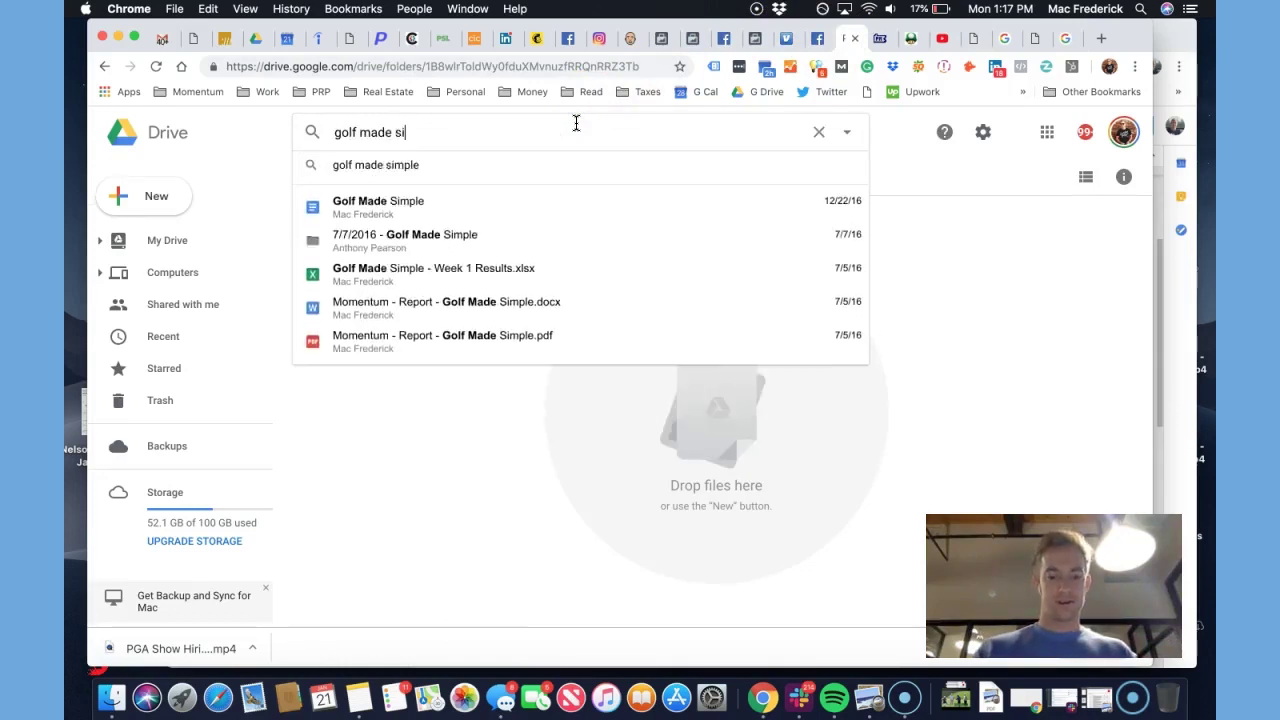
key(Return)
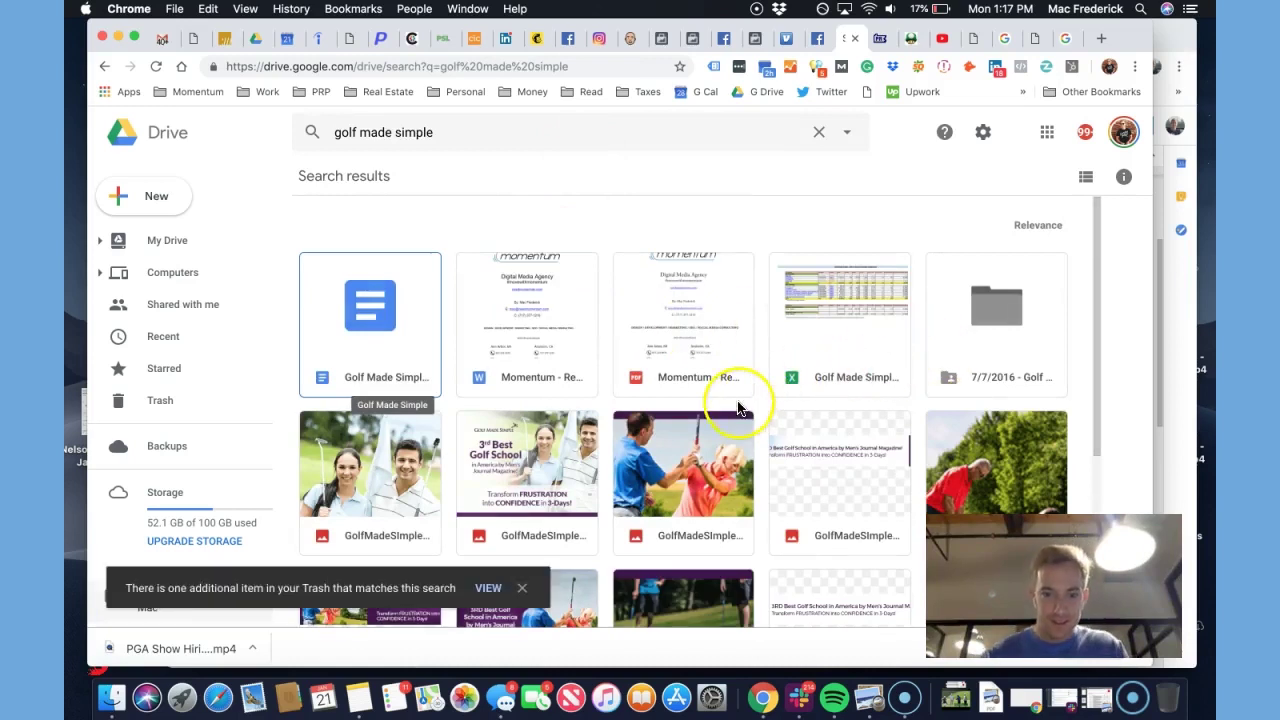
Examine the Golf Made Simple ad images in the Drive search results by previewing them one after another
scroll(738, 405, down, 2)
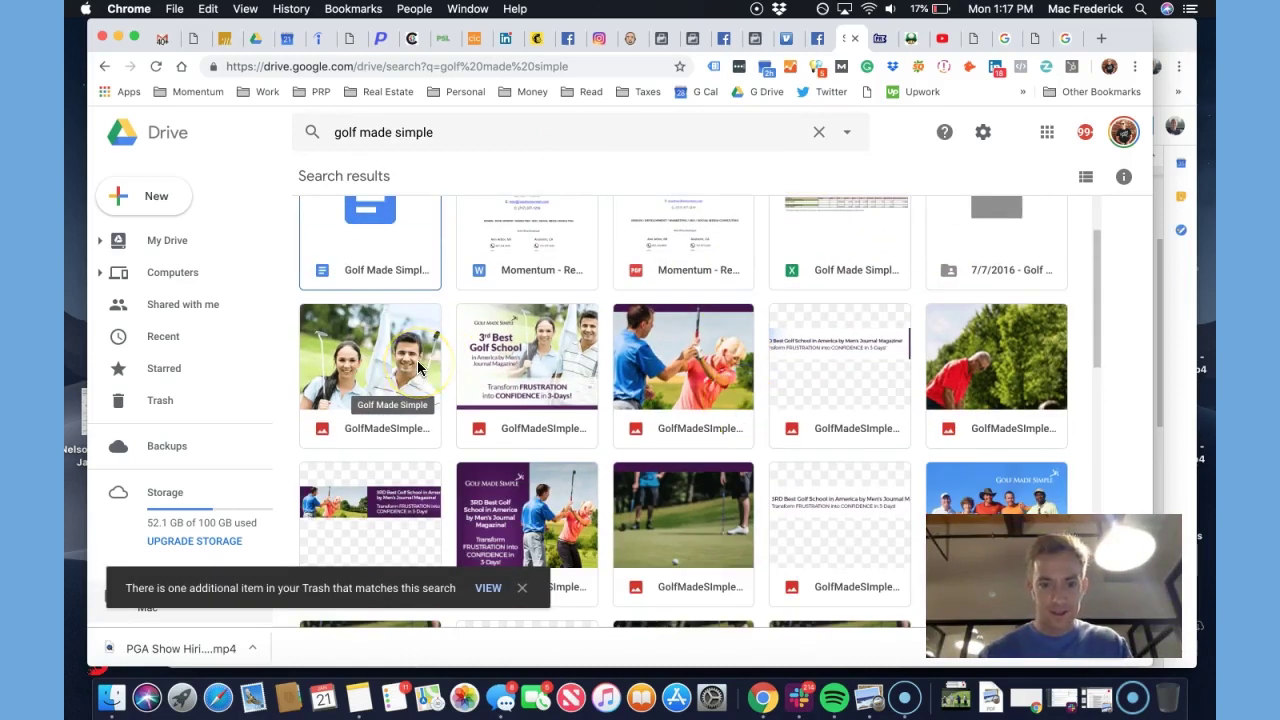
scroll(568, 460, down, 2)
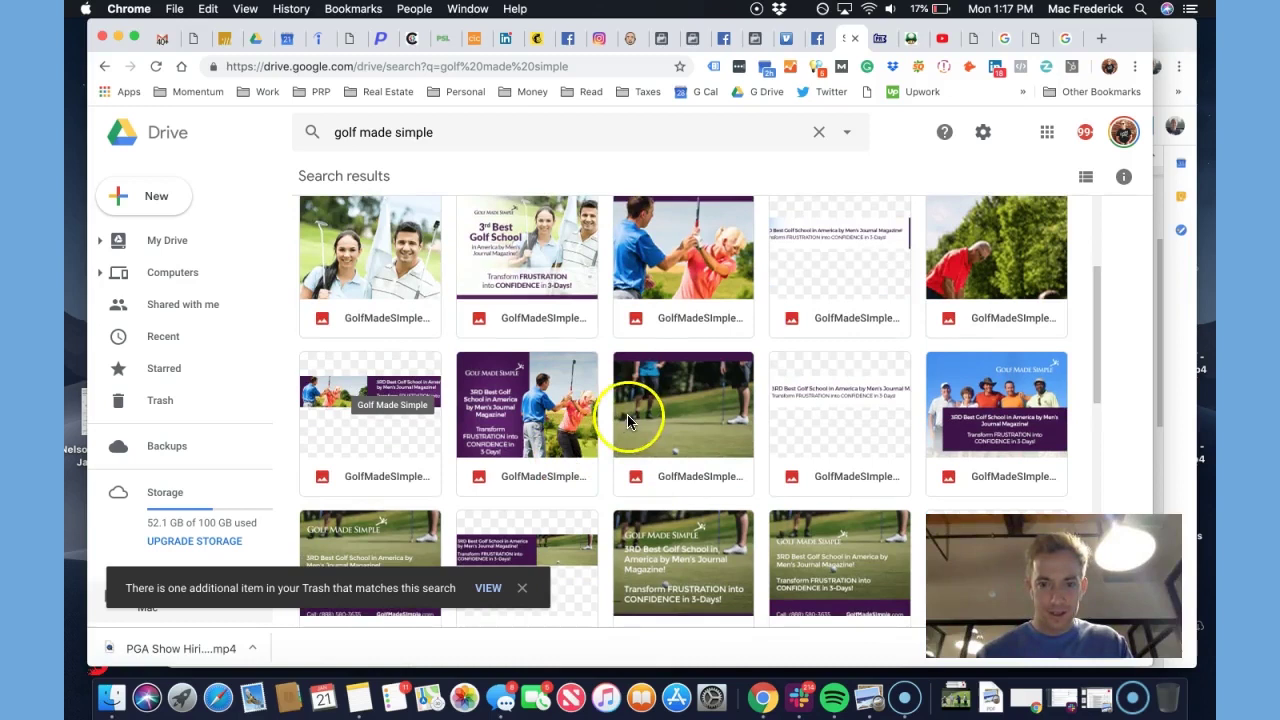
double_click(673, 418)
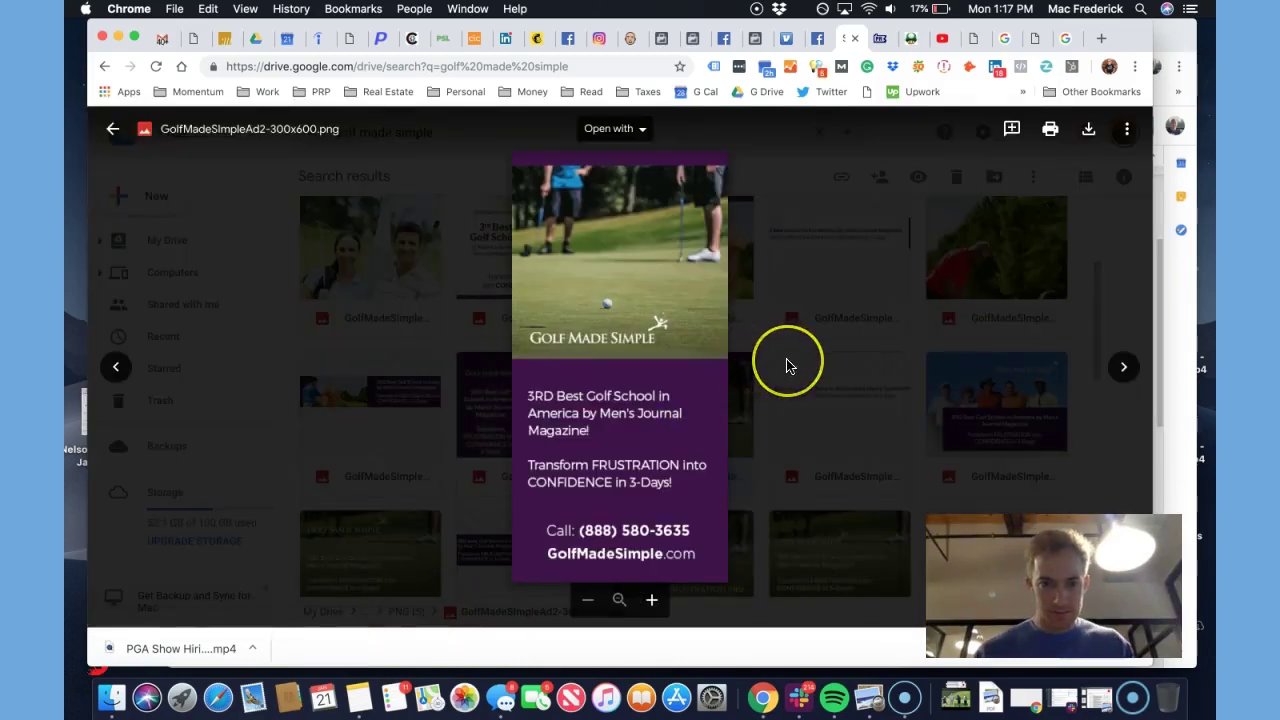
key(Right)
key(Right)
key(Right)
key(Right)
key(Right)
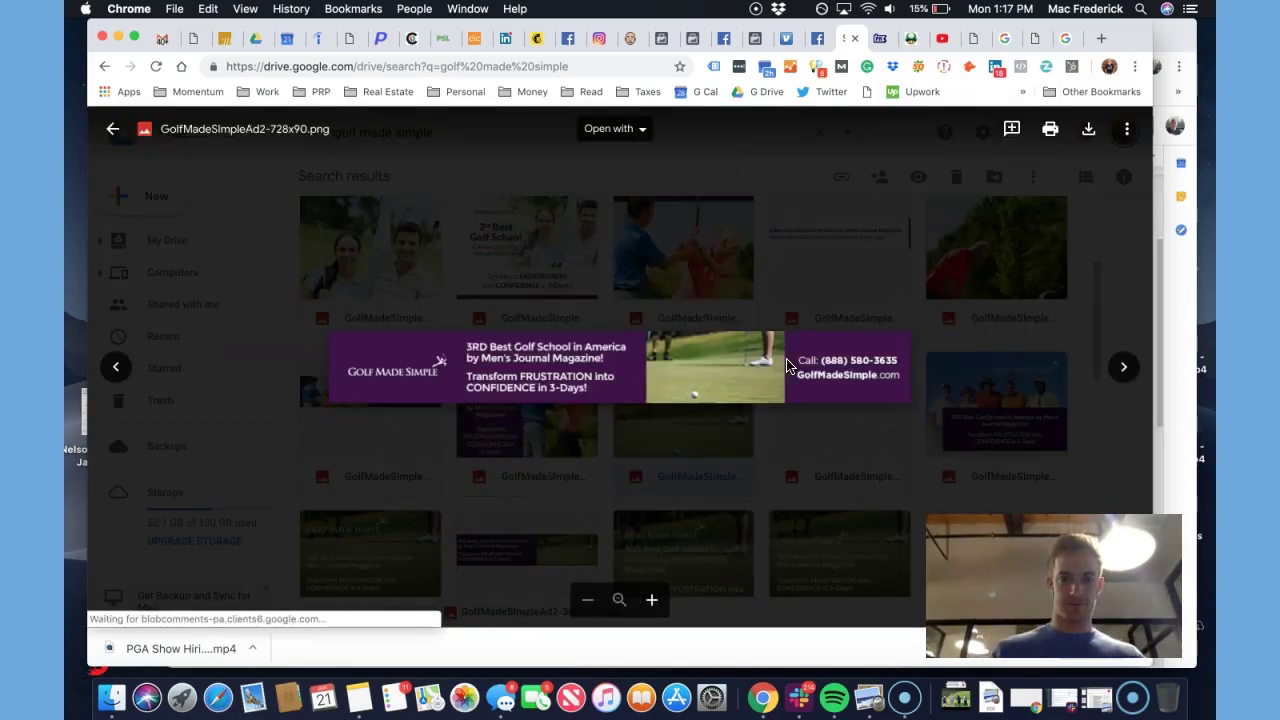
key(Right)
key(Right)
key(Right)
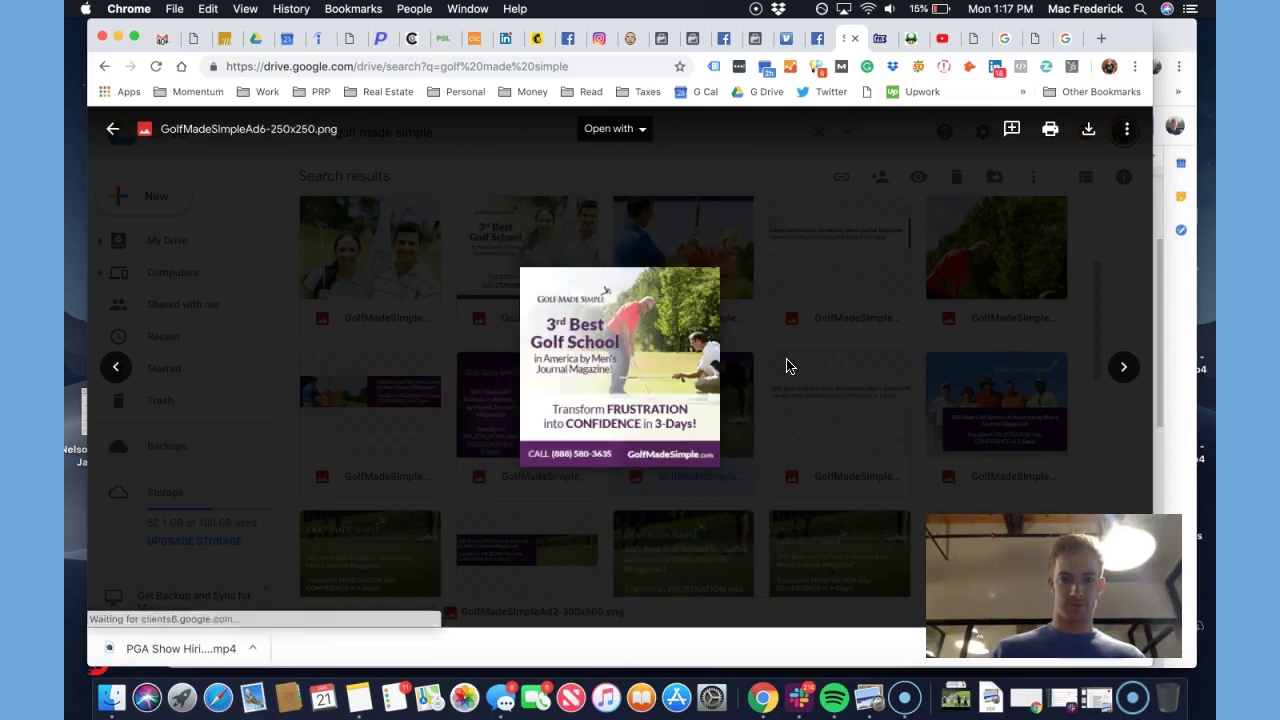
key(Right)
key(Right)
key(Right)
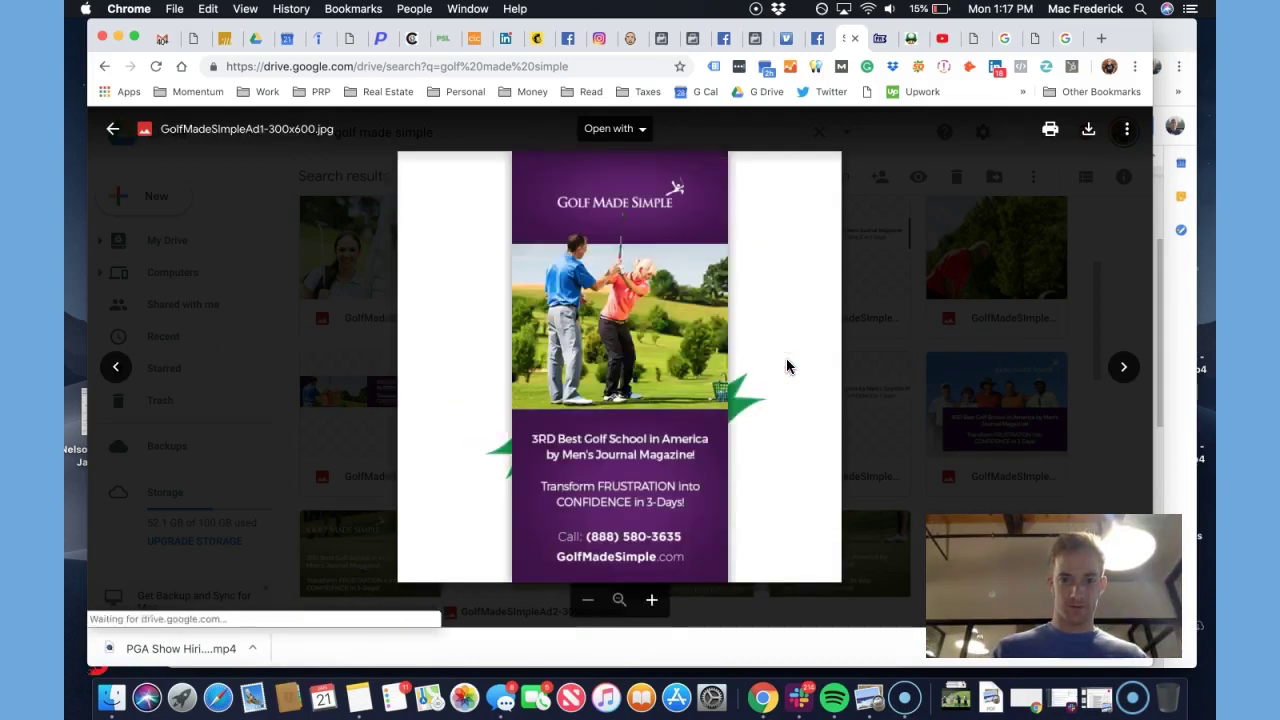
key(Right)
key(Right)
key(Right)
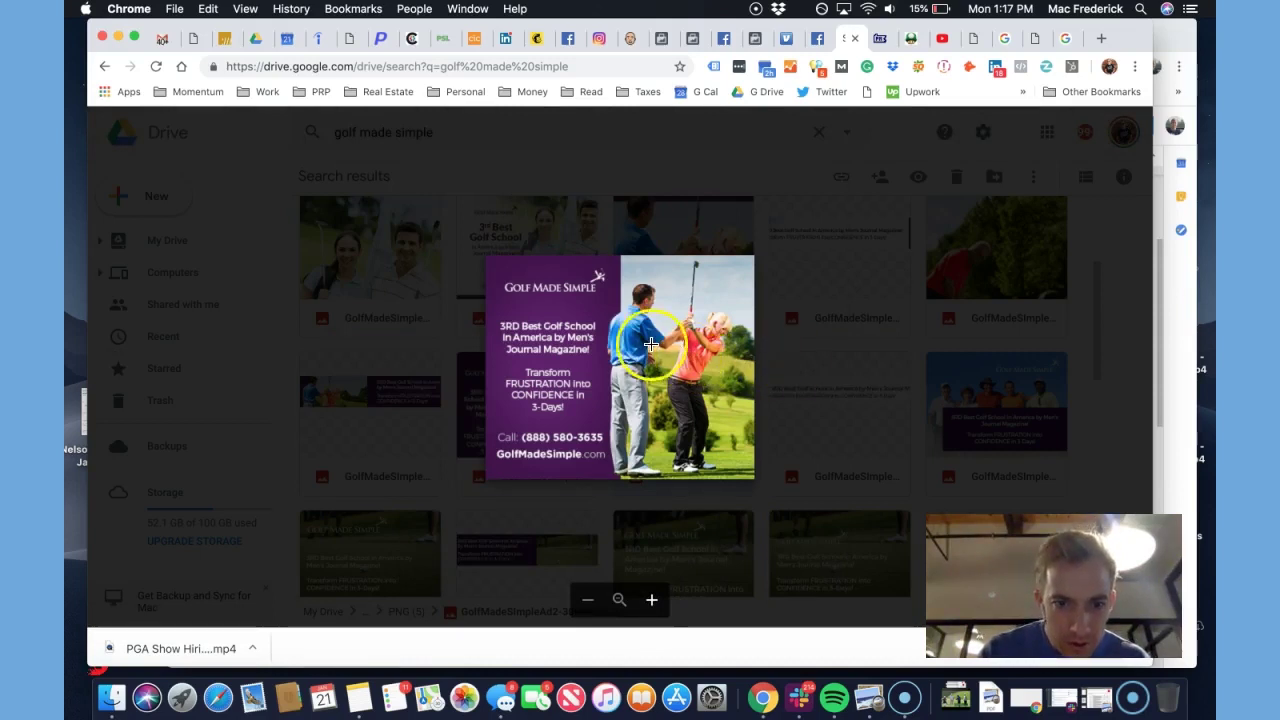
mouse_move(991, 391)
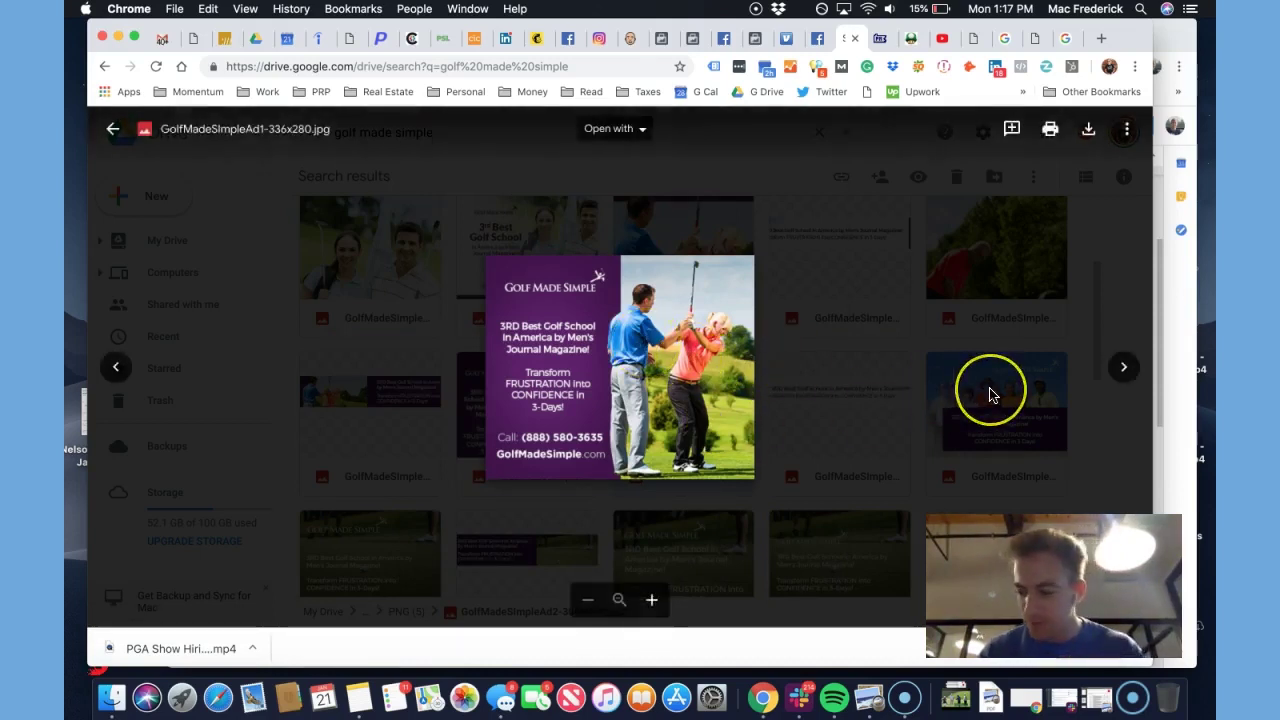
drag(1044, 368, 895, 325)
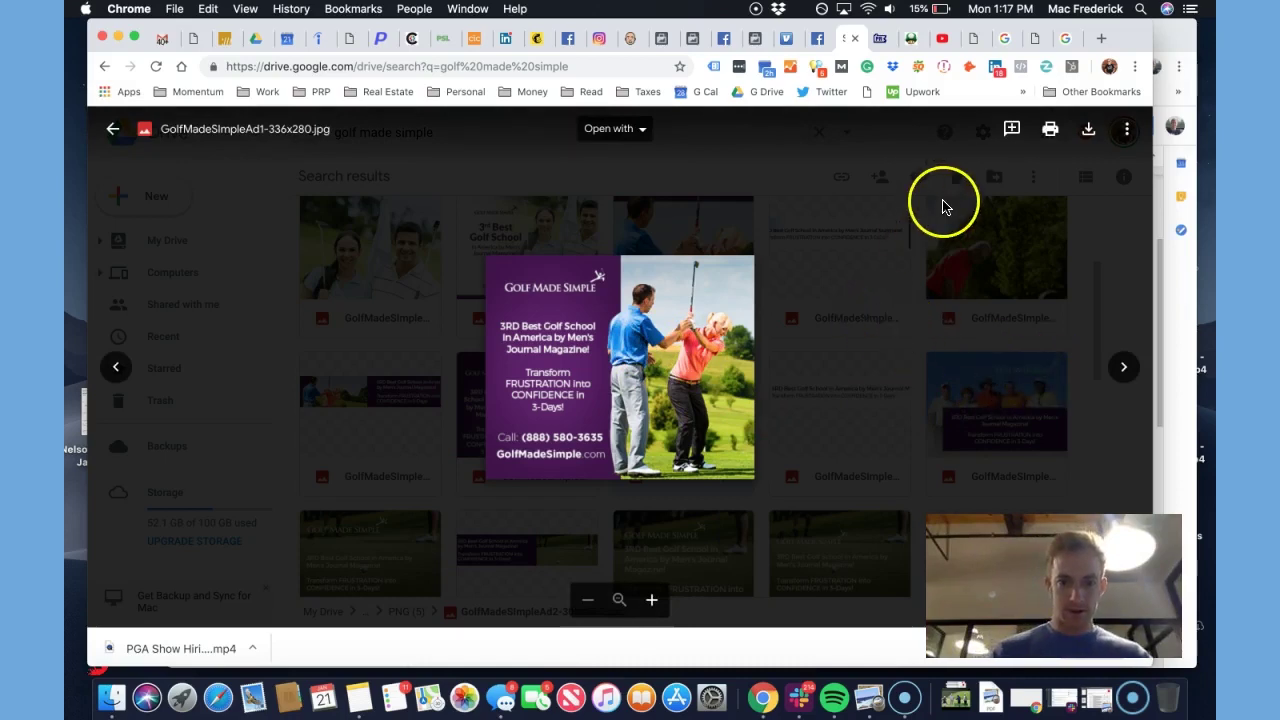
Leave the ad preview and check the text-free photo of the instructor and golfer further down the Drive results
click(943, 205)
scroll(756, 336, down, 5)
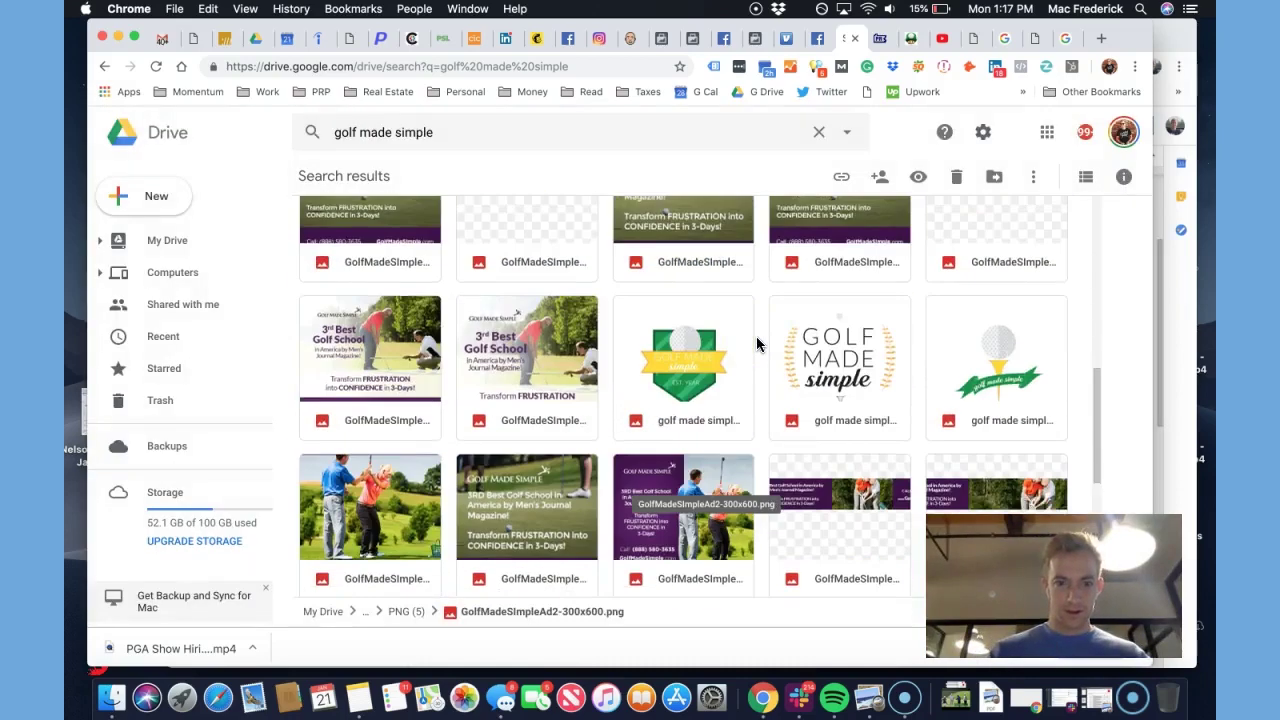
scroll(756, 343, down, 2)
click(403, 408)
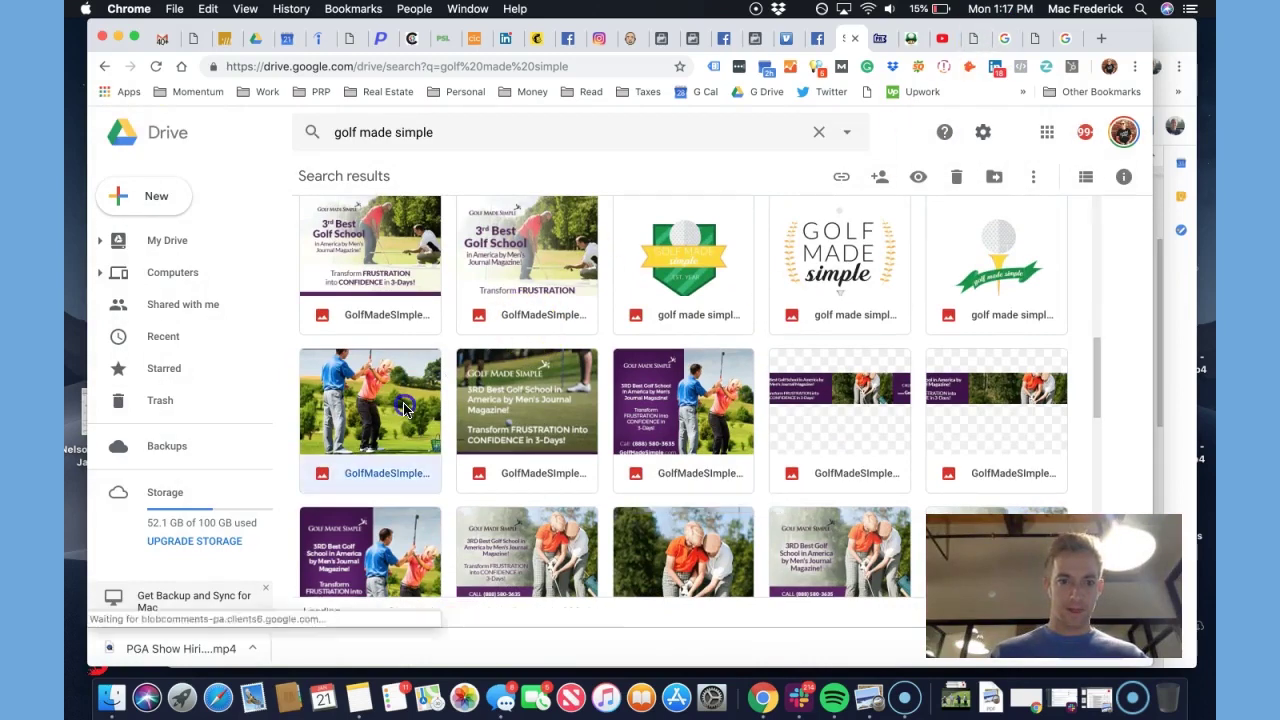
click(403, 408)
key(Escape)
Return to the Google search for "gold instructors", show its image results, and correct the query to "golf instructors"
click(1063, 38)
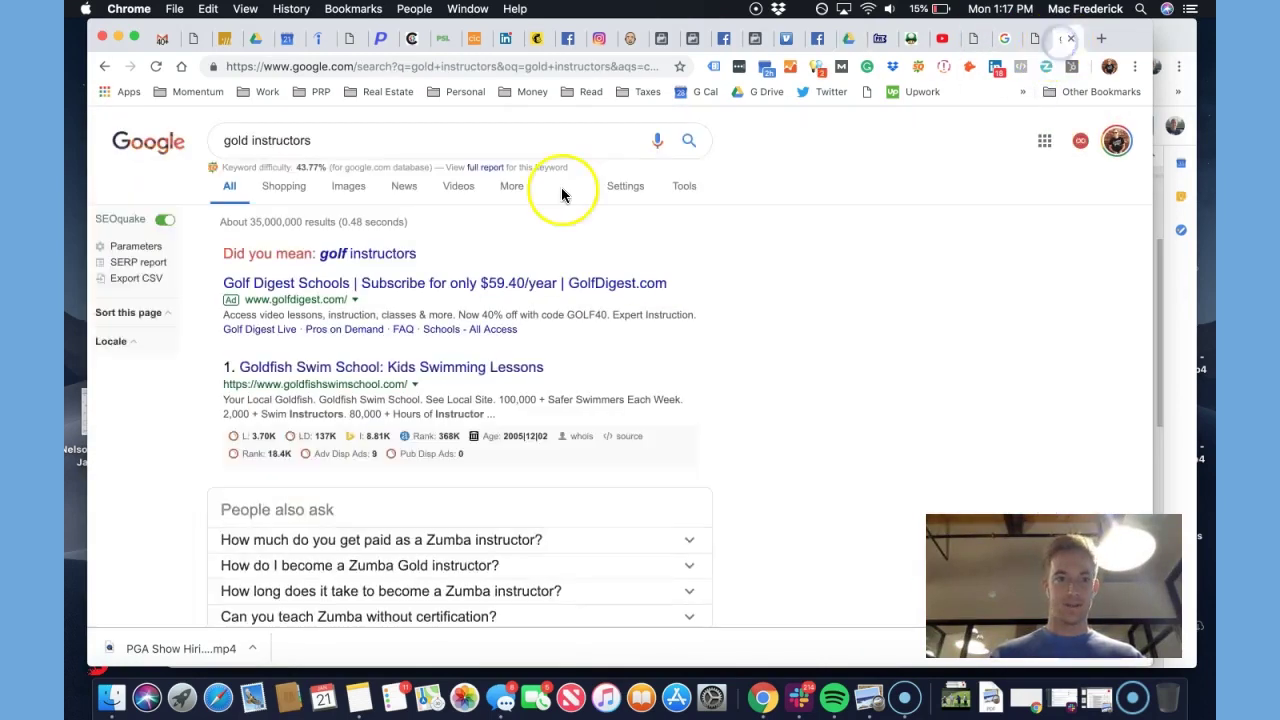
click(343, 186)
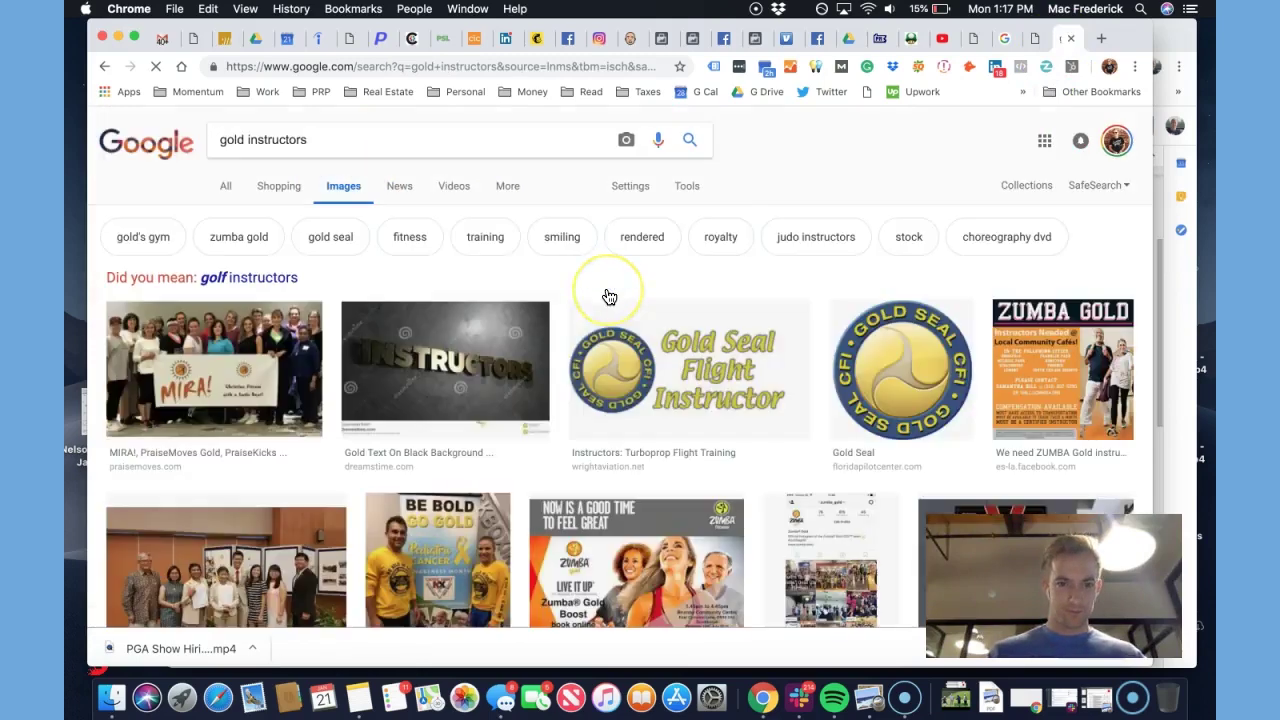
scroll(609, 297, down, 7)
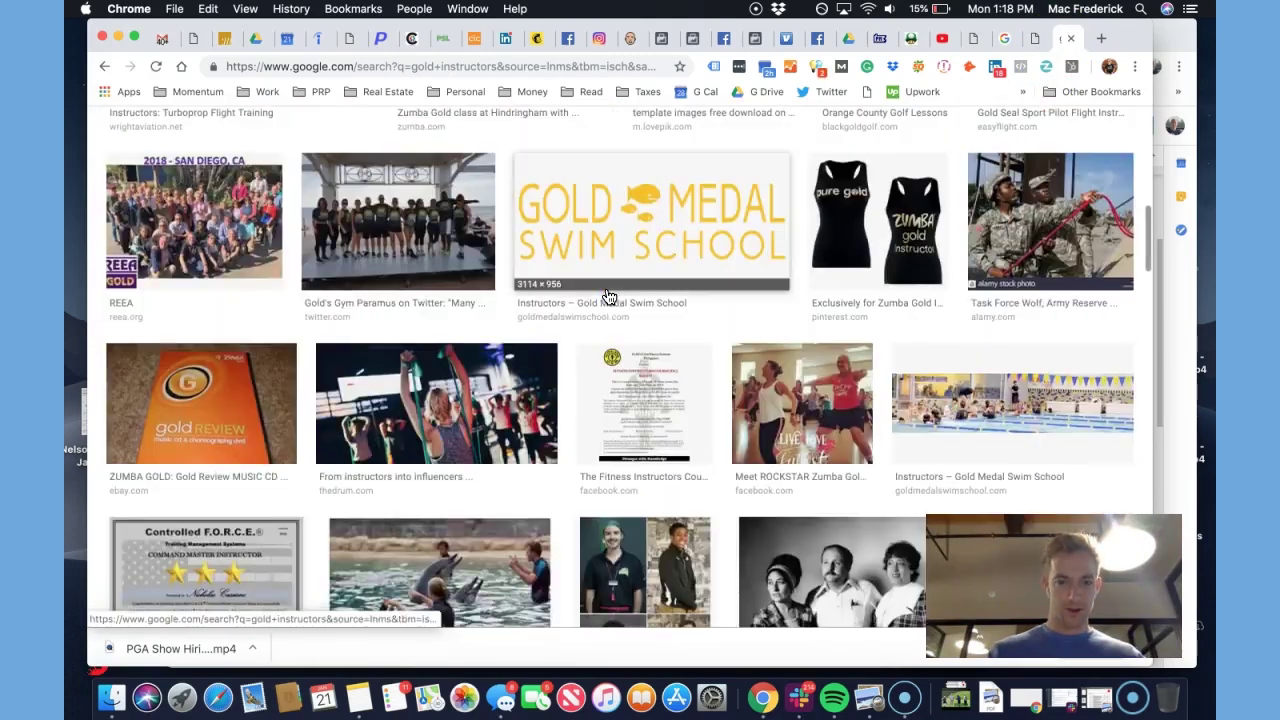
scroll(609, 297, up, 7)
click(312, 139)
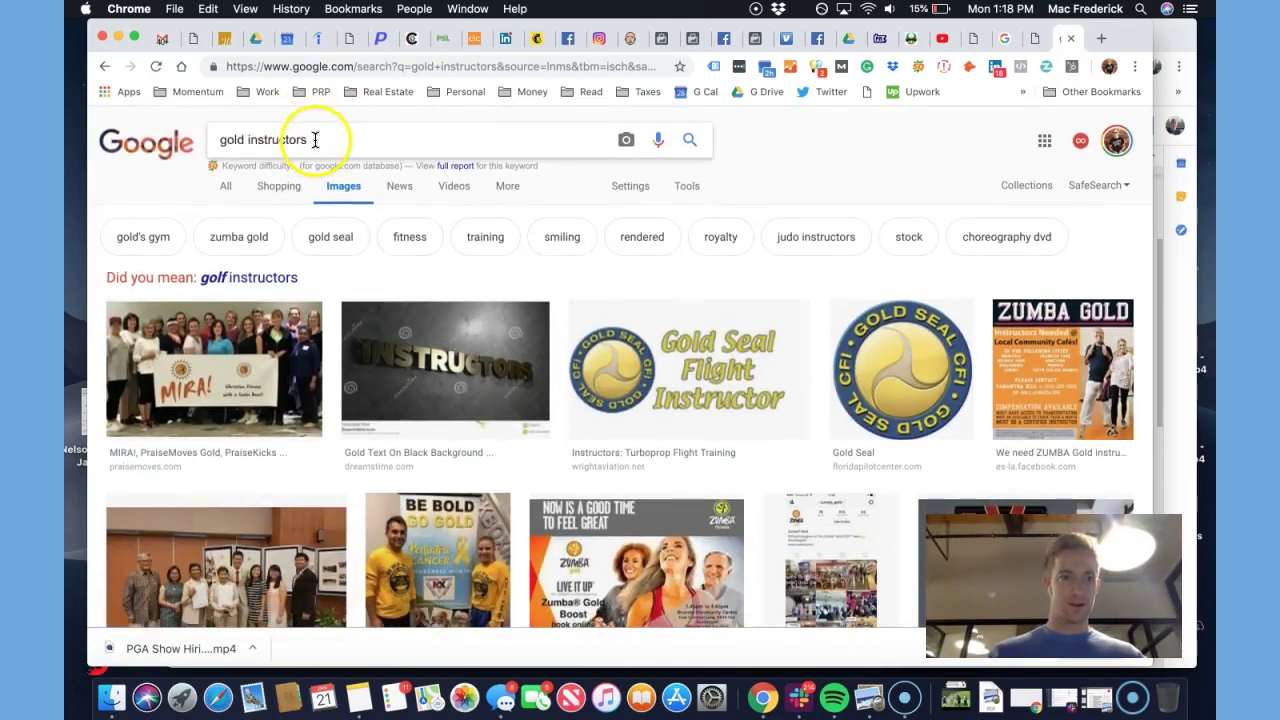
click(247, 277)
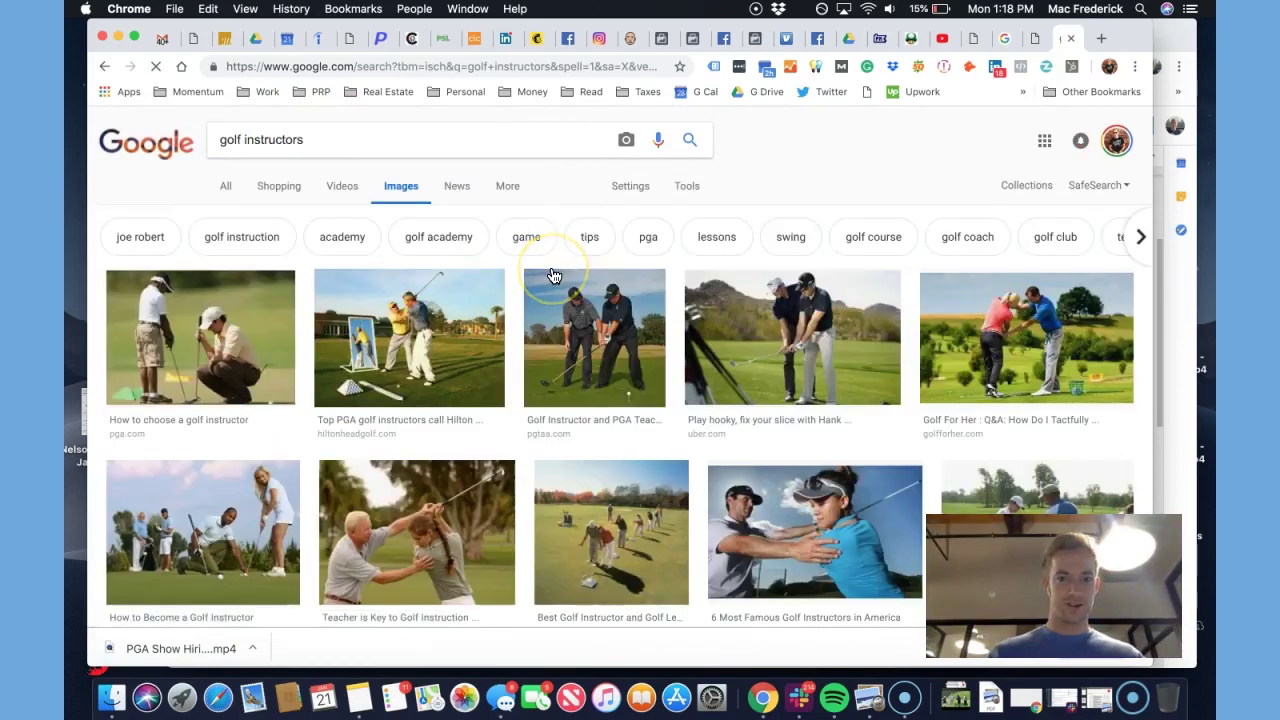
scroll(543, 271, down, 1)
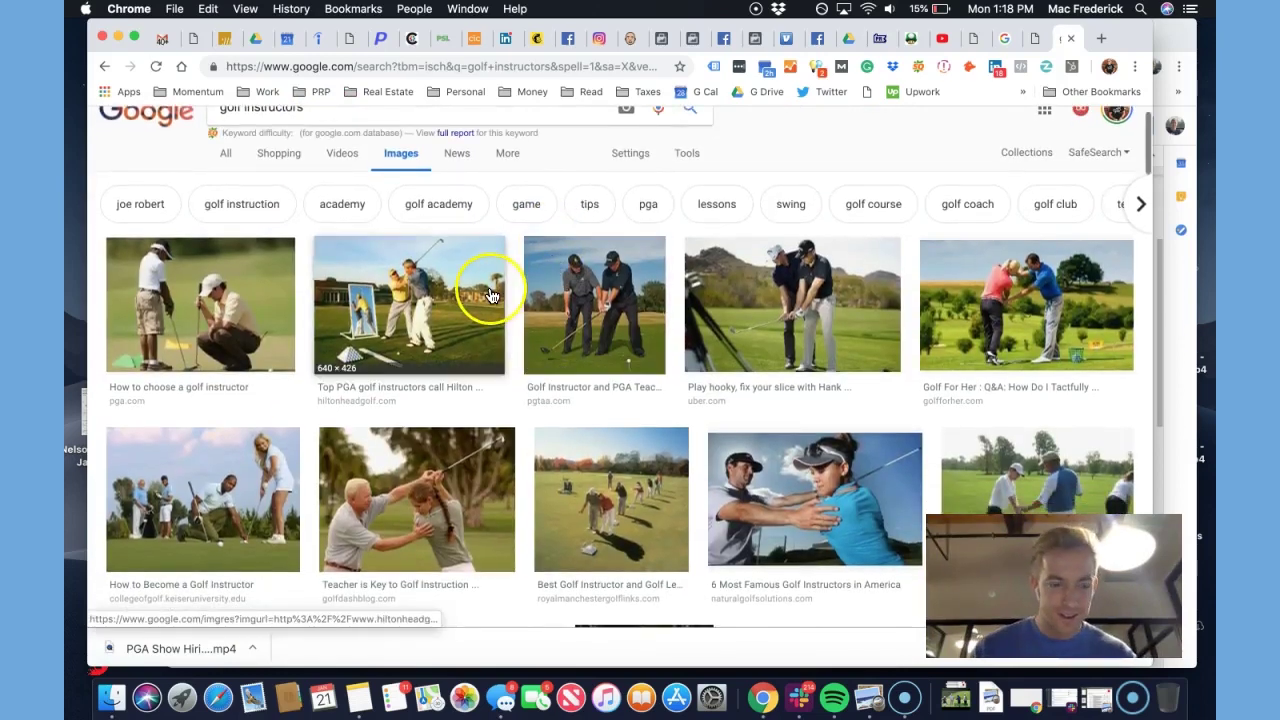
Save the "Play hooky, fix your slice" image of two golfers to Downloads as HankBlogImage2.png
click(792, 290)
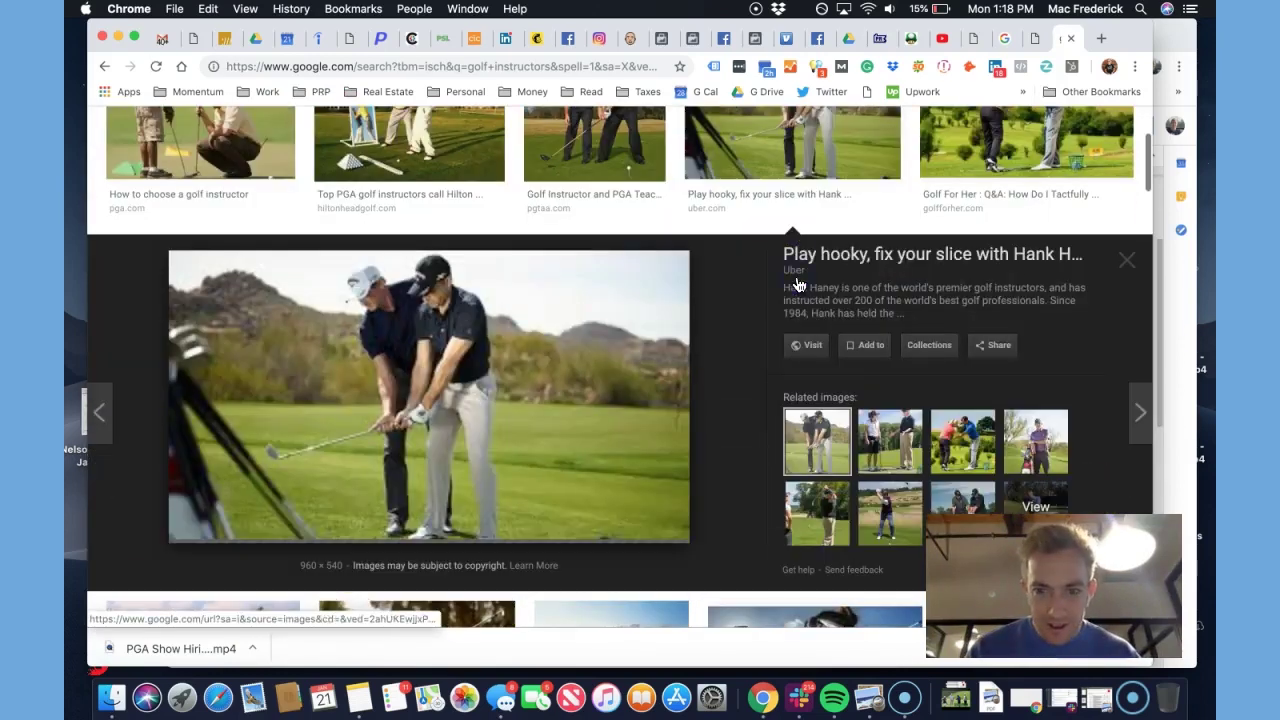
right_click(532, 377)
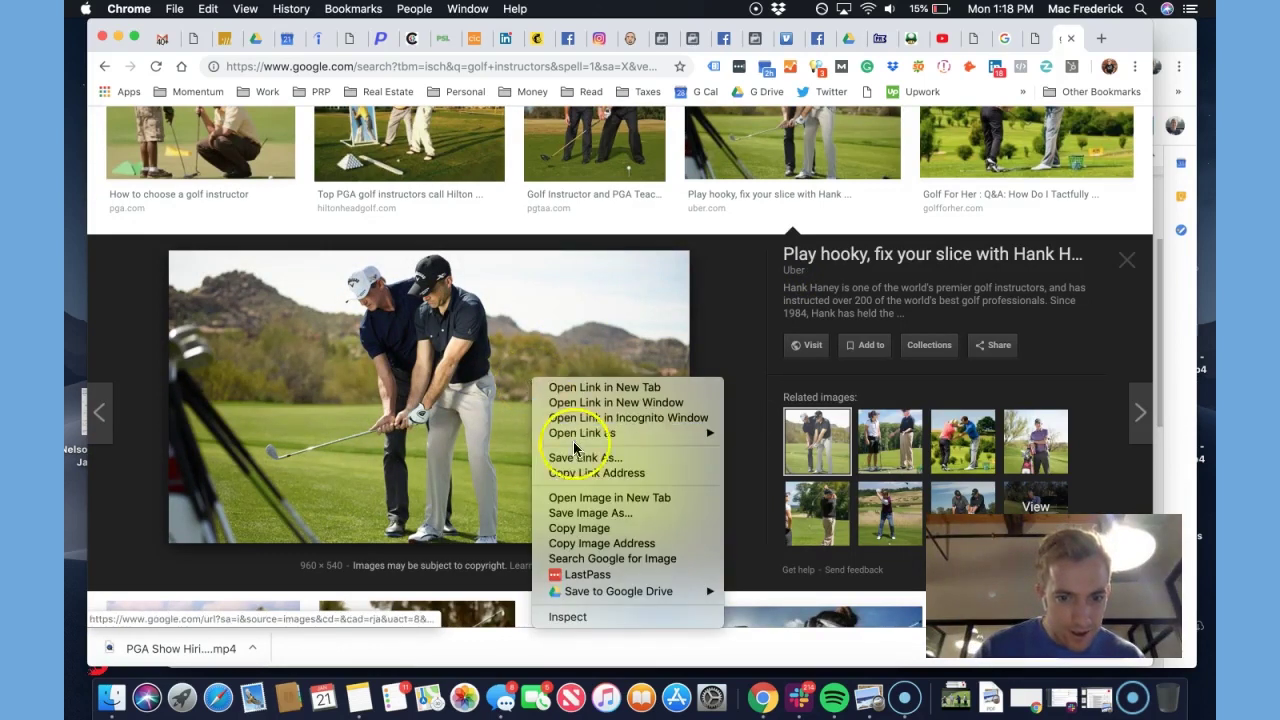
click(576, 513)
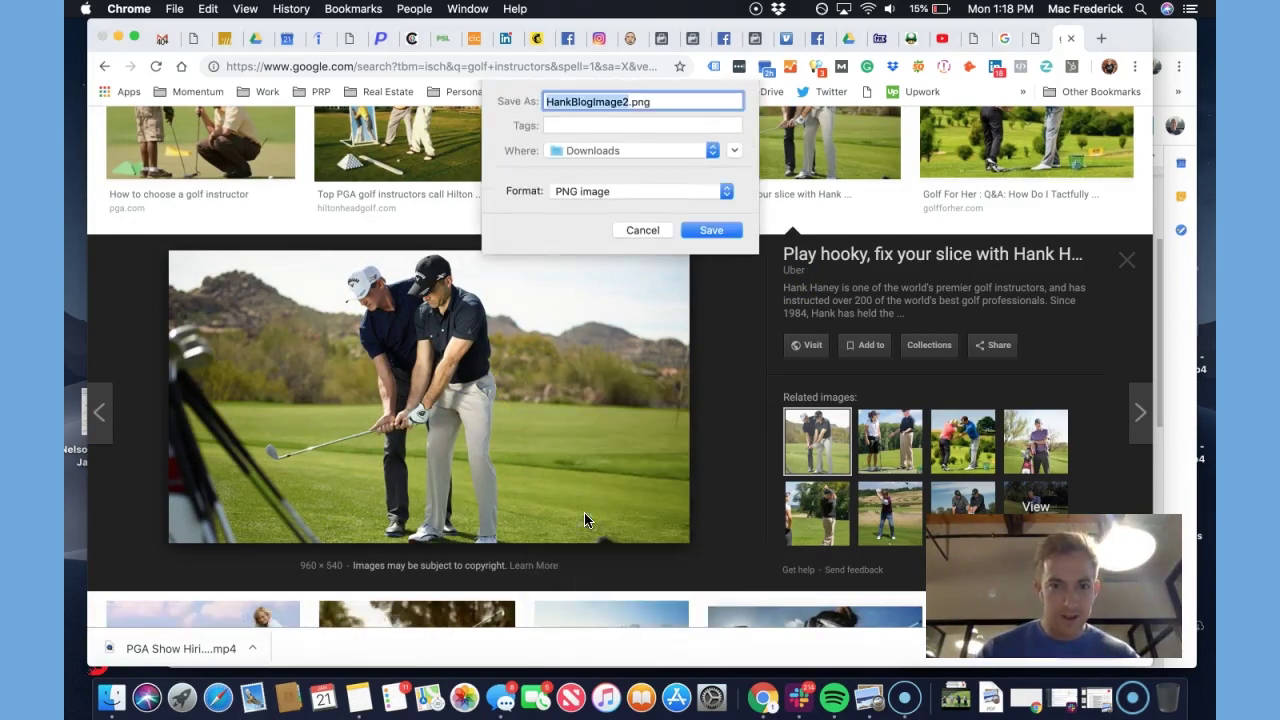
key(Return)
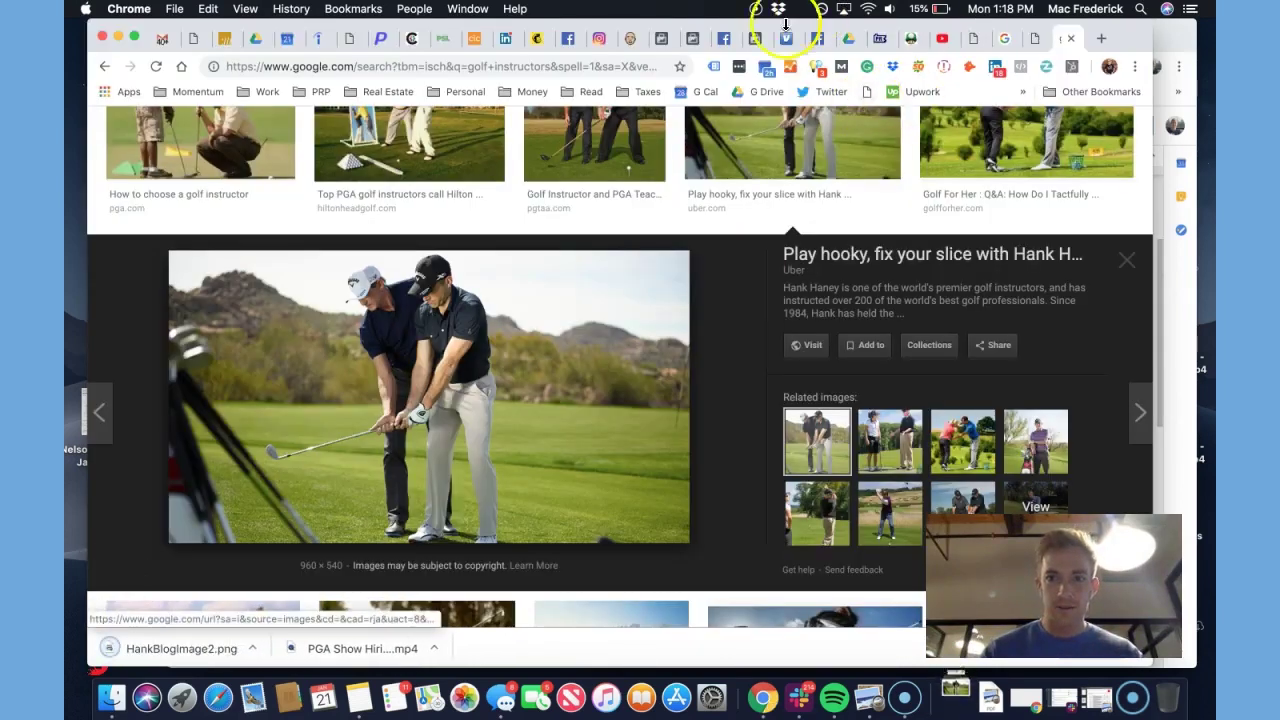
Switch back to the lead form in Ads Manager and upload HankBlogImage2.png as the intro image
click(685, 39)
click(387, 314)
double_click(521, 144)
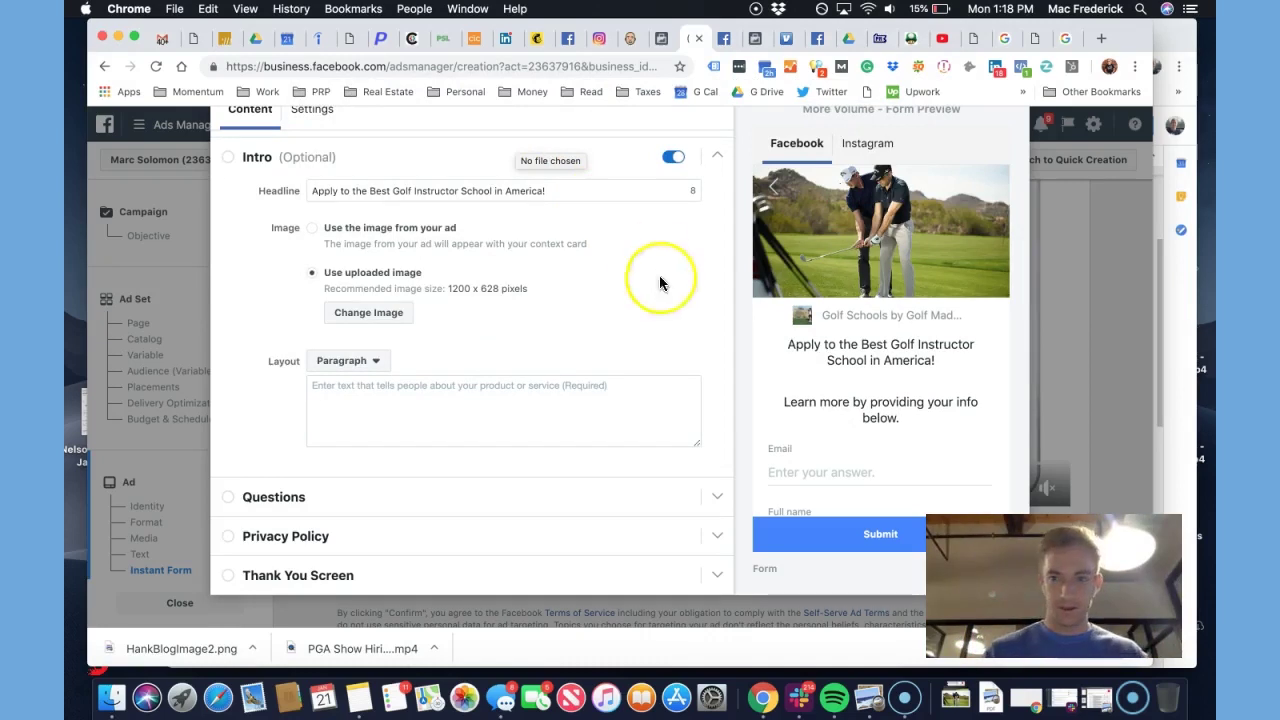
Check how the form with the new intro image looks in the Instagram and Facebook previews
scroll(760, 264, up, 3)
click(865, 315)
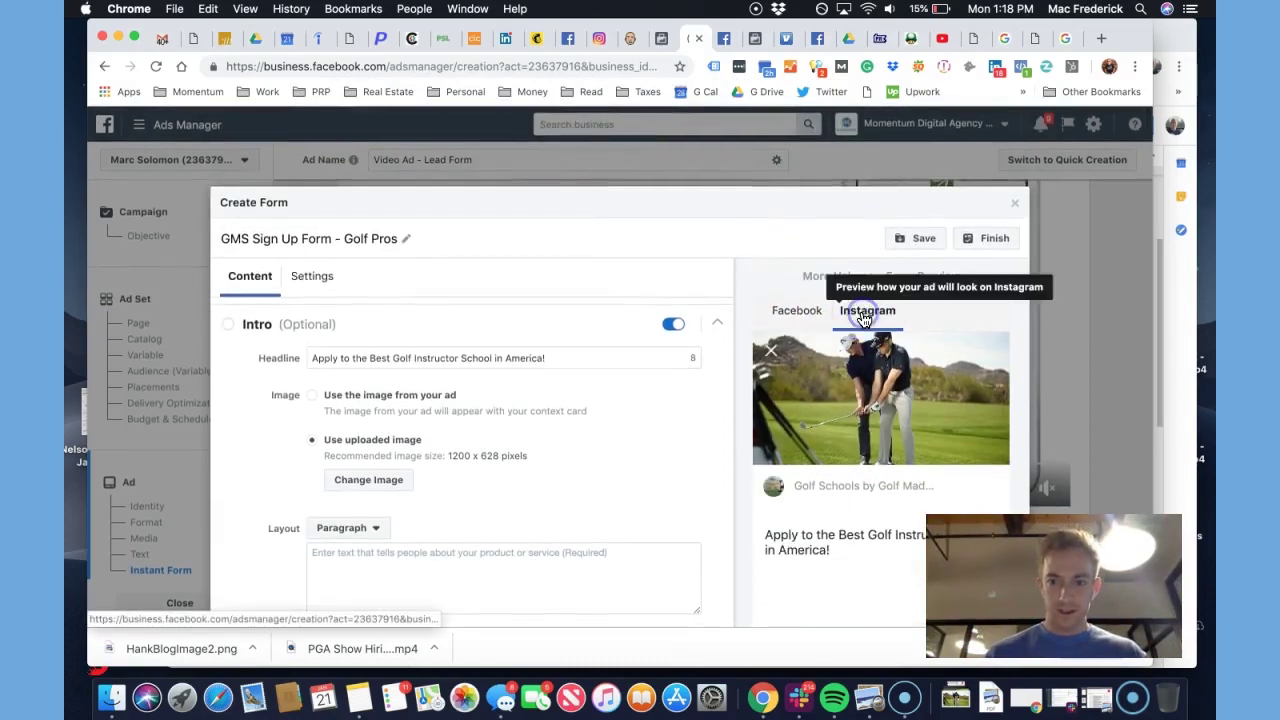
click(800, 312)
scroll(817, 372, down, 3)
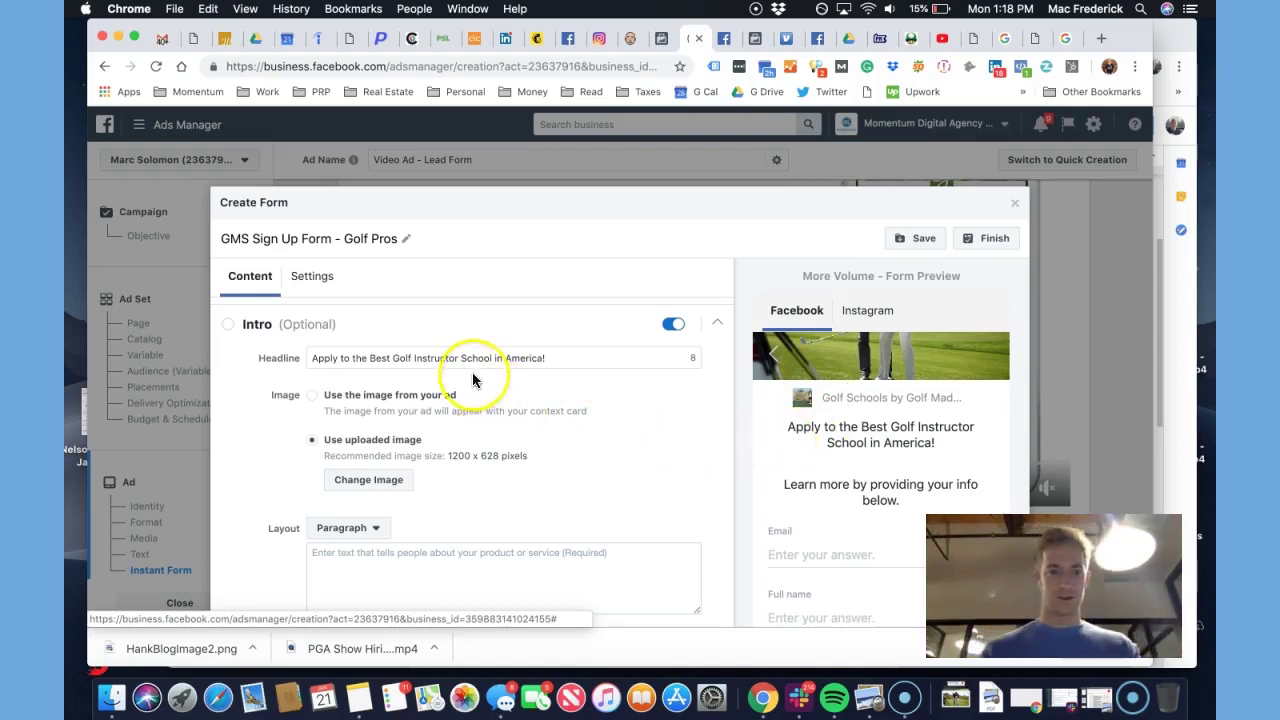
scroll(447, 405, down, 1)
scroll(447, 405, down, 2)
click(406, 437)
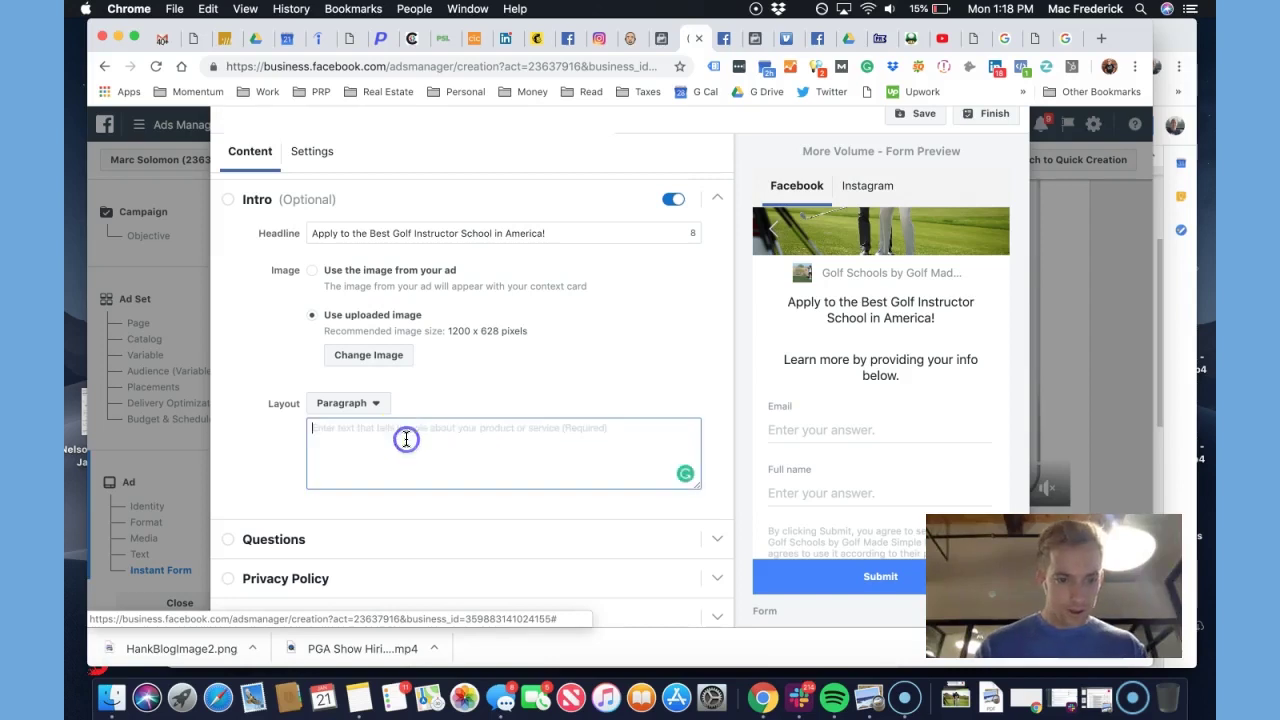
text(Teach other)
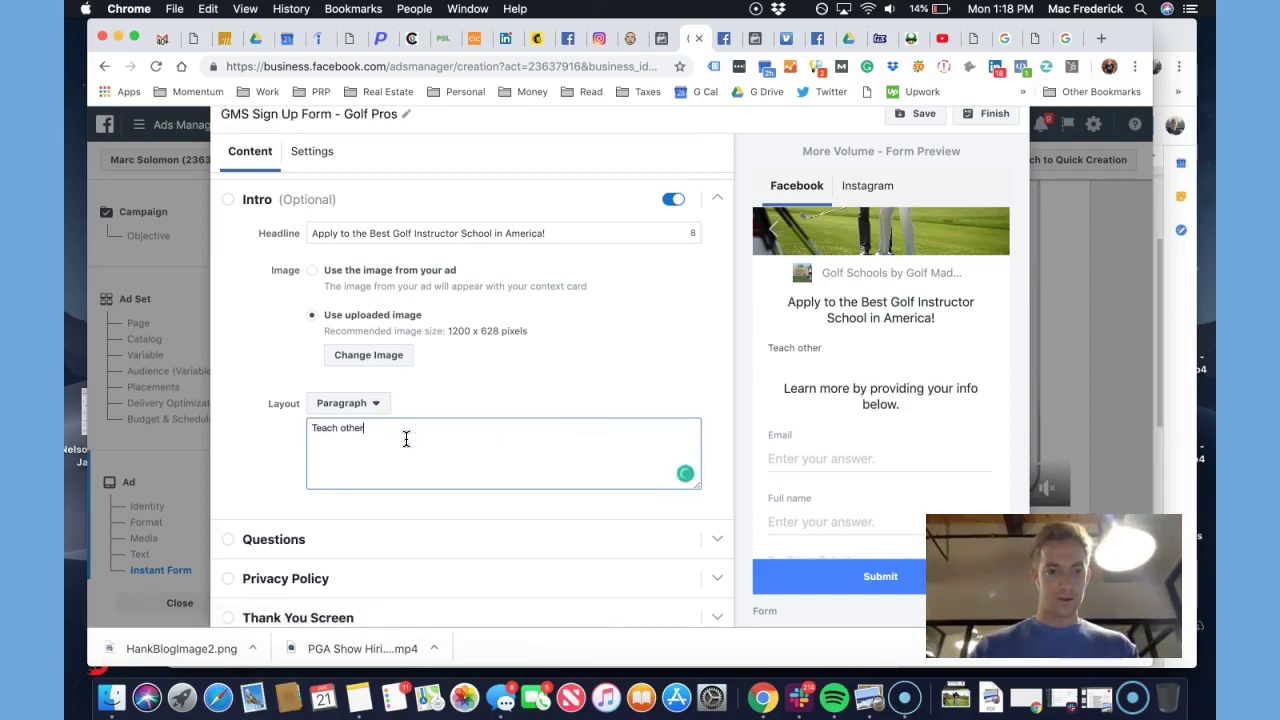
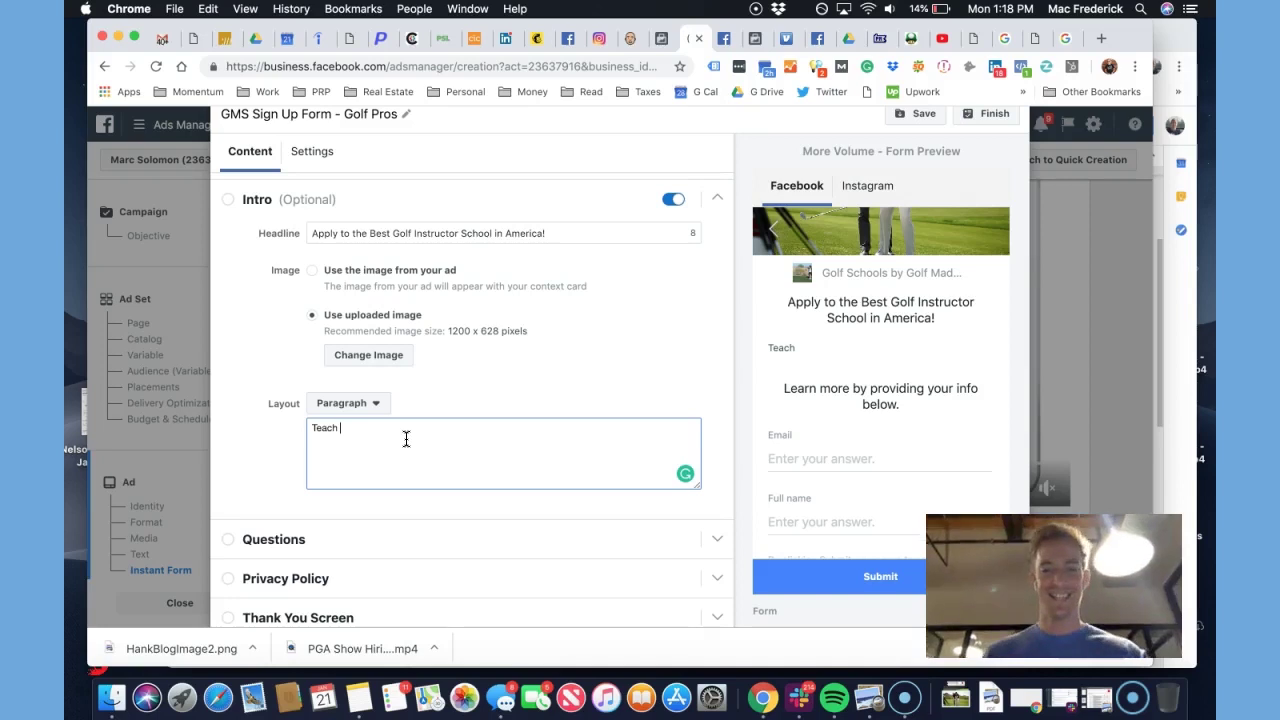
click(424, 431)
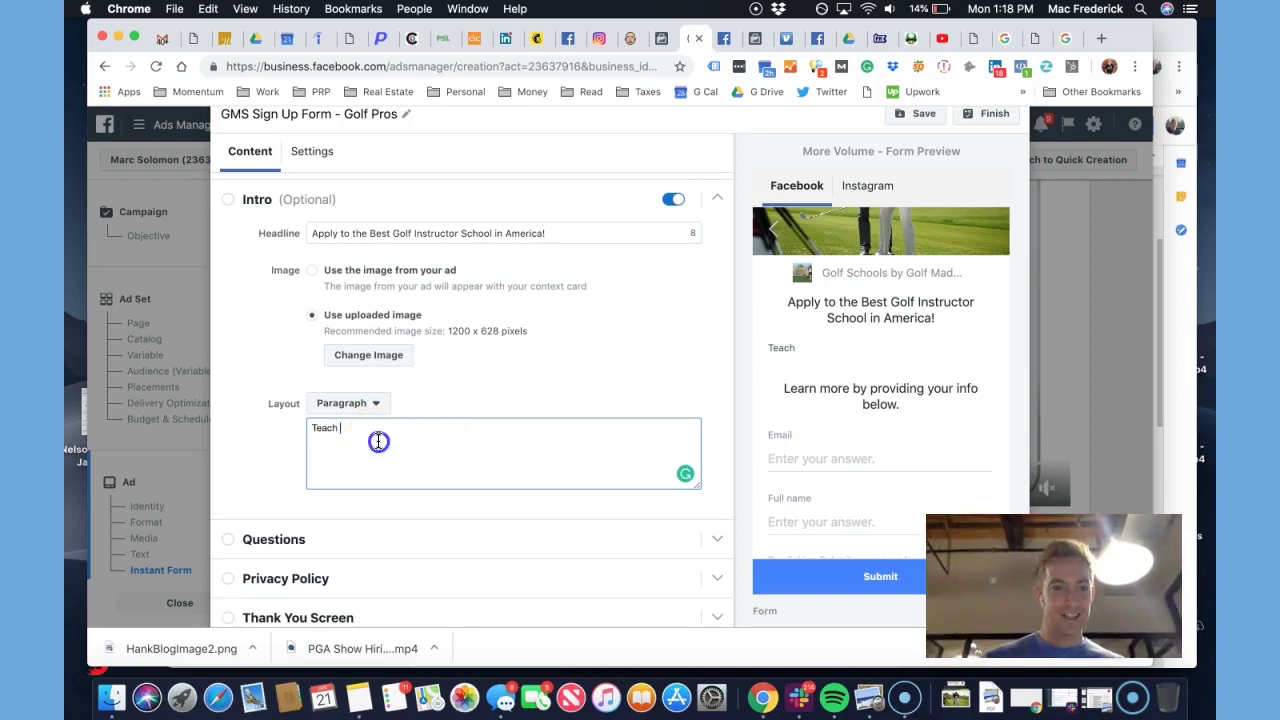
key(BackSpace)
key(BackSpace)
key(BackSpace)
key(BackSpace)
key(BackSpace)
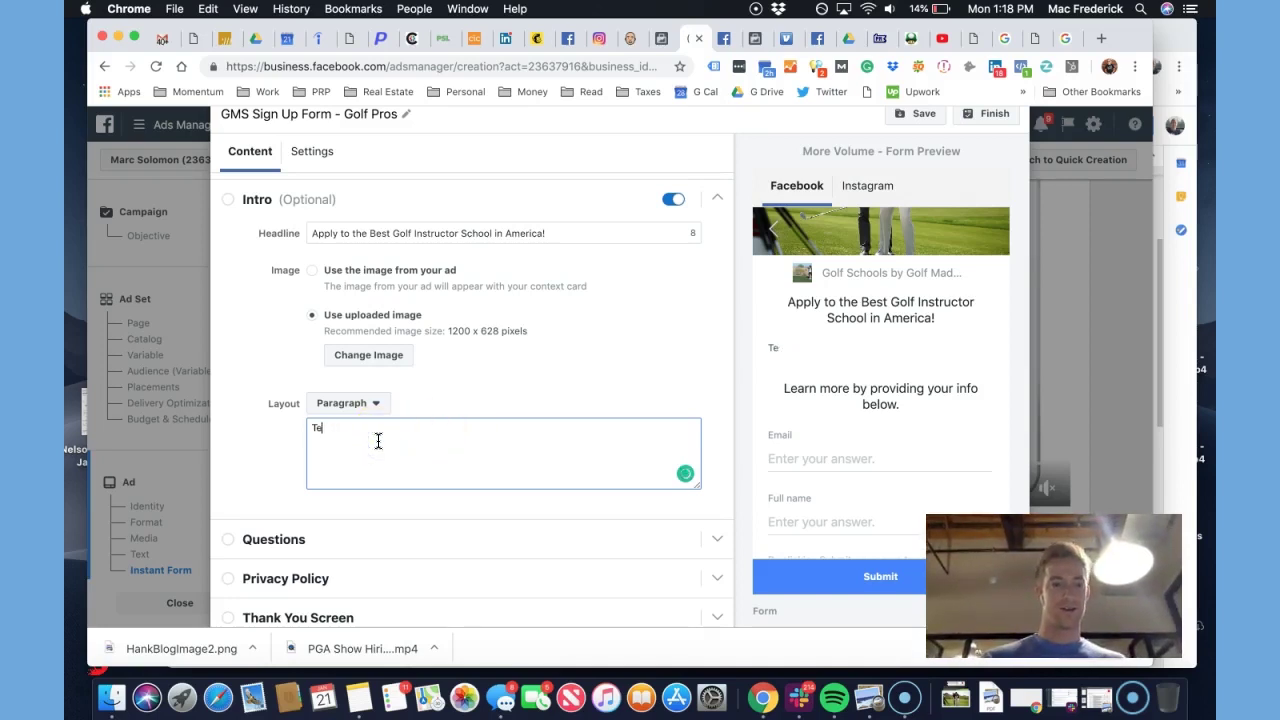
text(You'r)
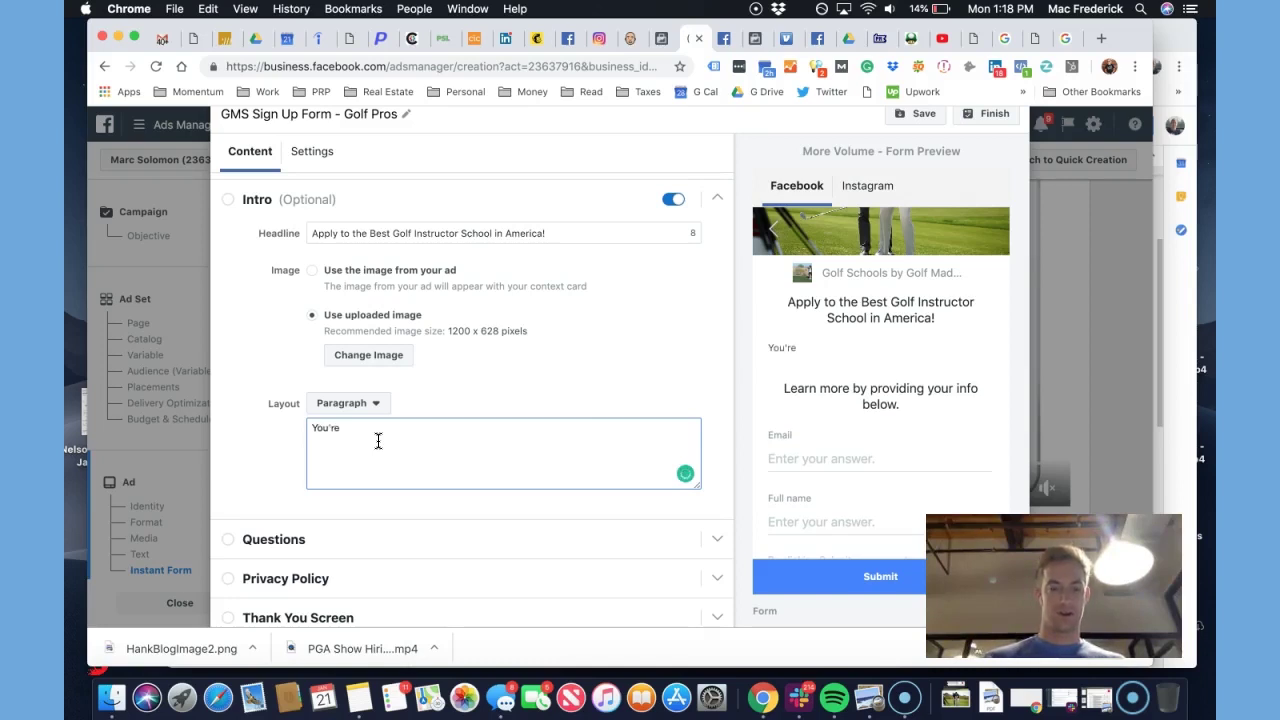
key(BackSpace)
key(BackSpace)
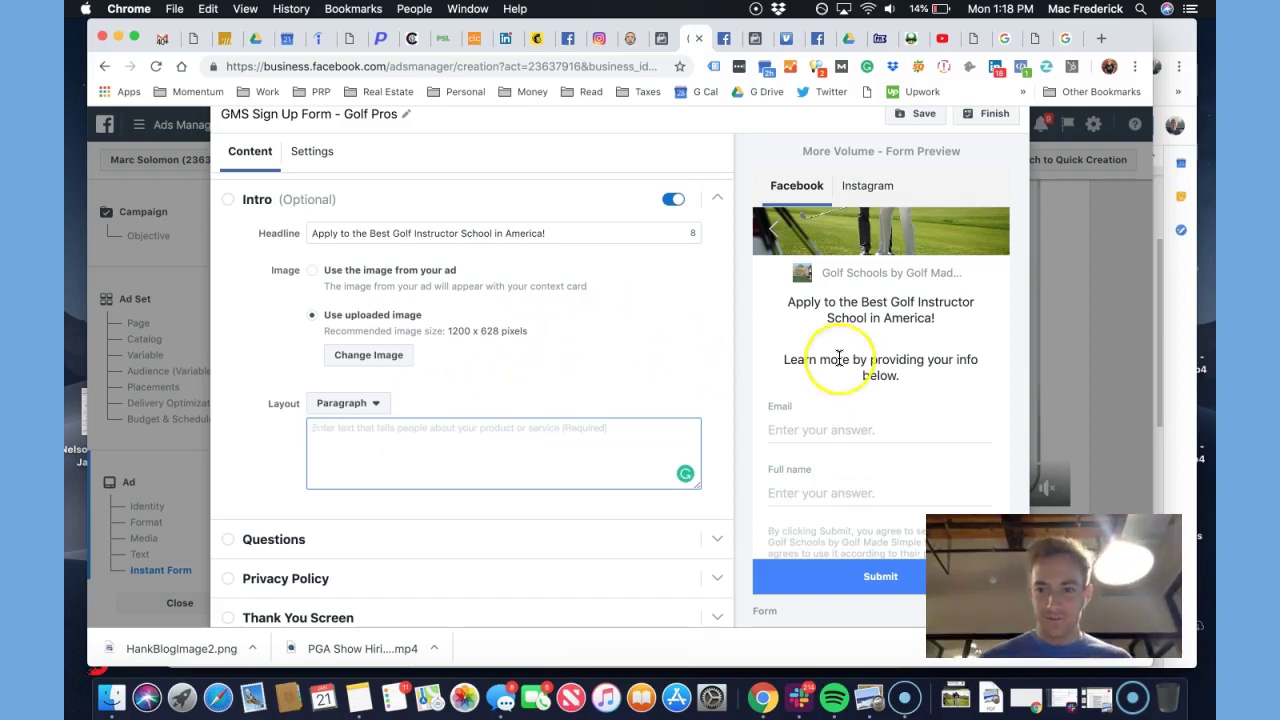
Write the intro paragraph "Make money doing what you love ... Teaching others how to improve their Golf Game!"
scroll(835, 352, up, 3)
scroll(838, 357, up, 1)
click(508, 440)
text(Make money doing wha)
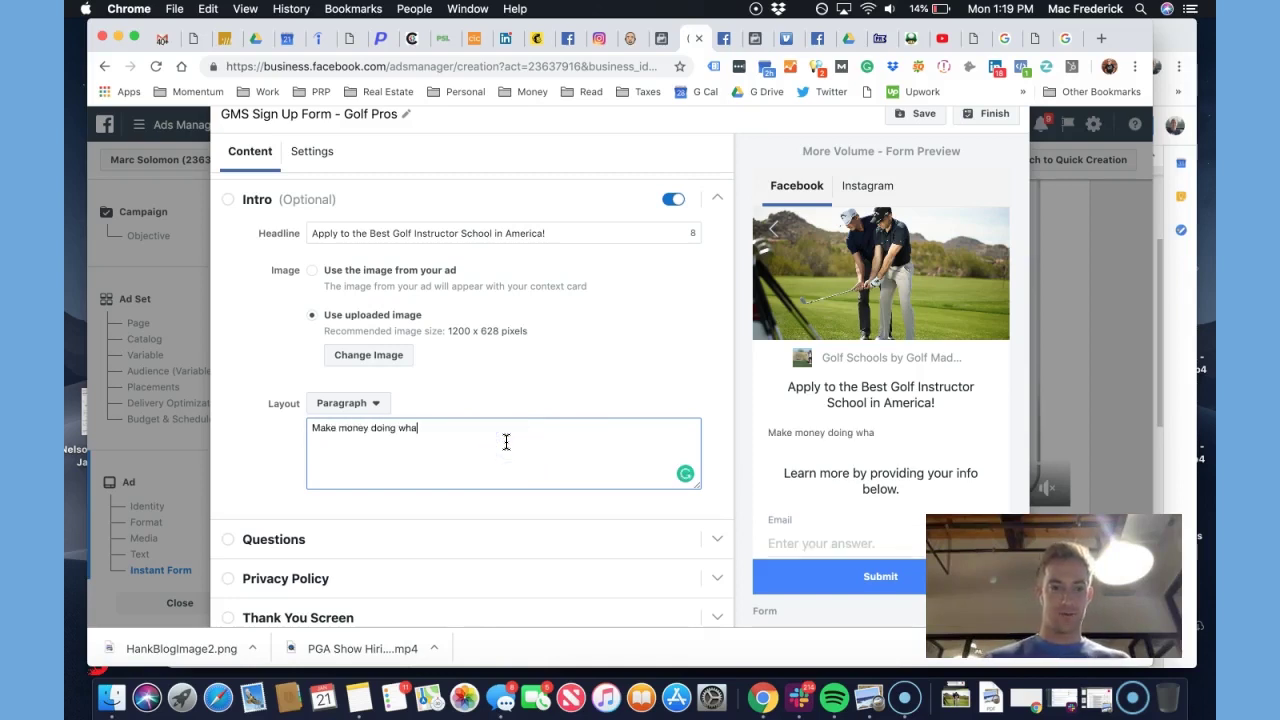
text(t you love)
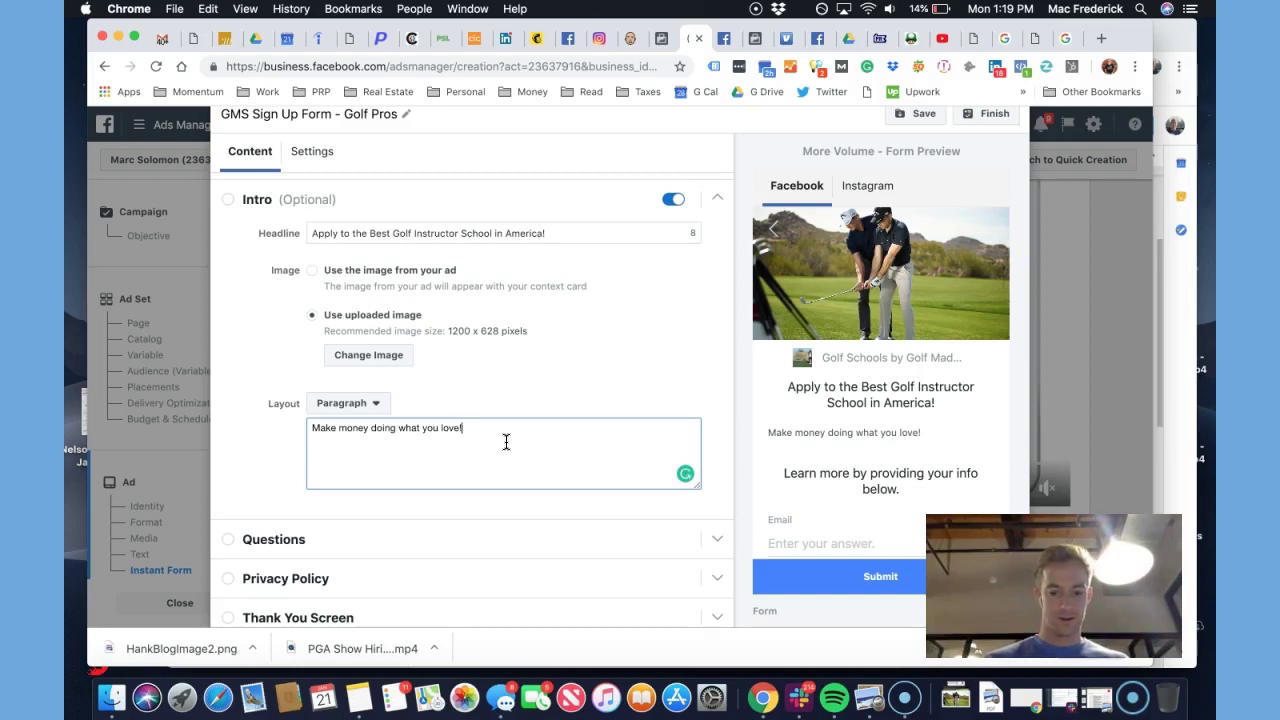
text( ... Teachigng others )
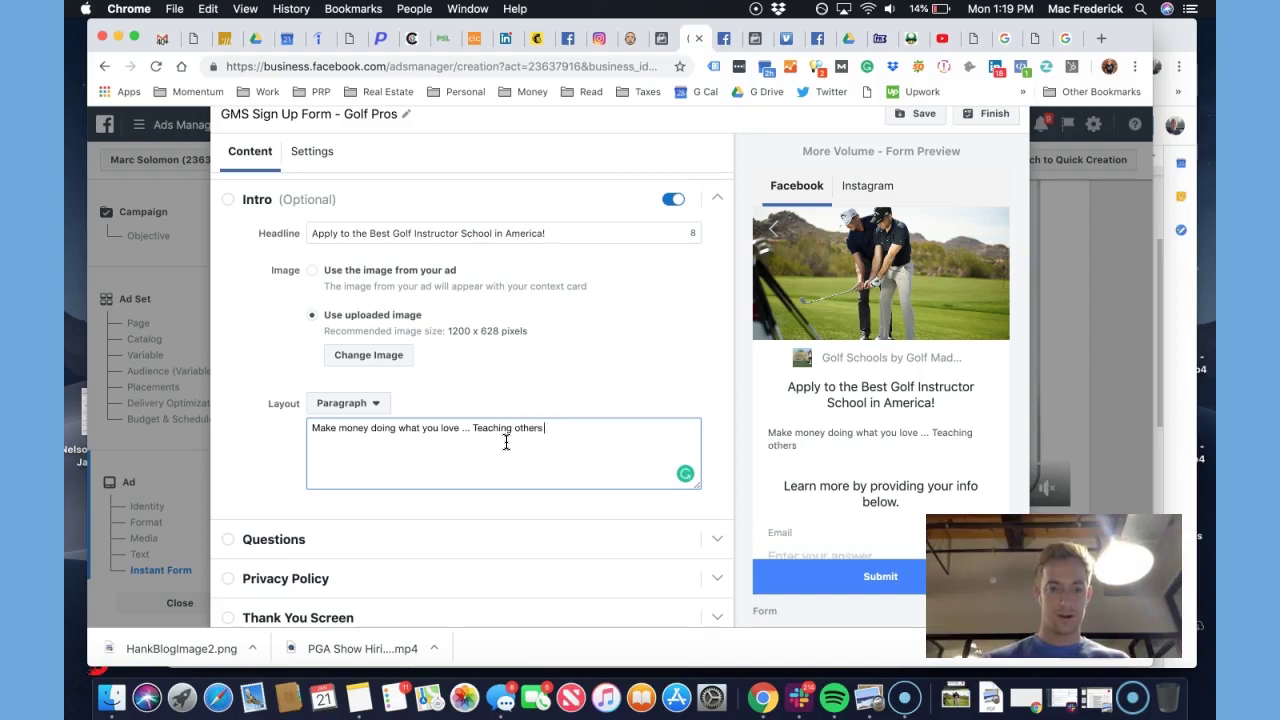
text(how to improve their Go)
key(BackSpace)
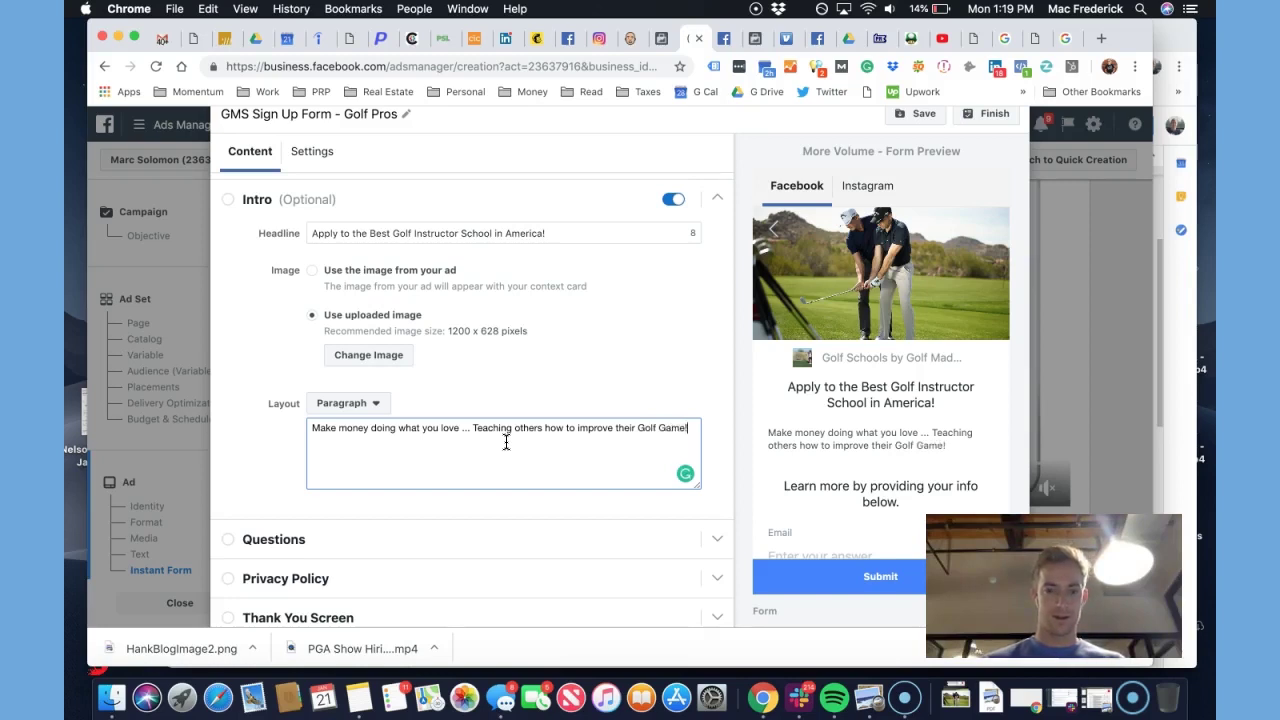
Add "With GMS you get to work in the most beautiful places across the world" to the intro paragraph
text(GMS you get to work)
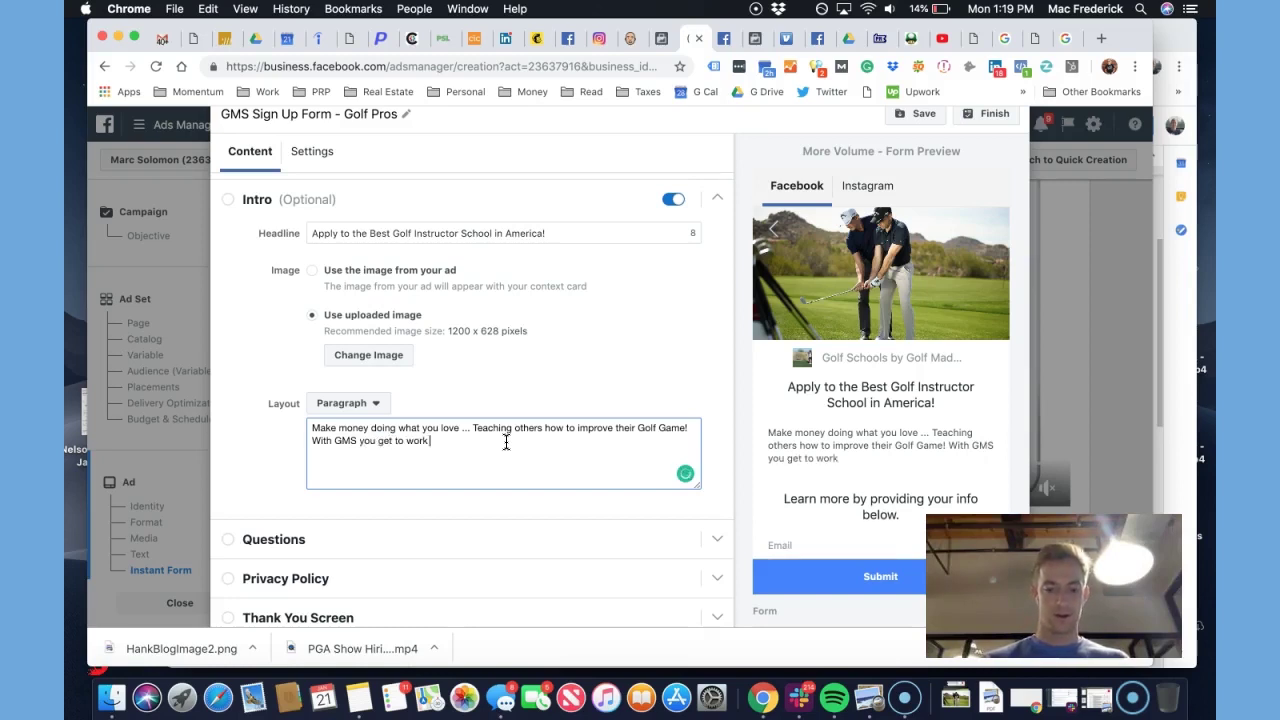
text( in the most b)
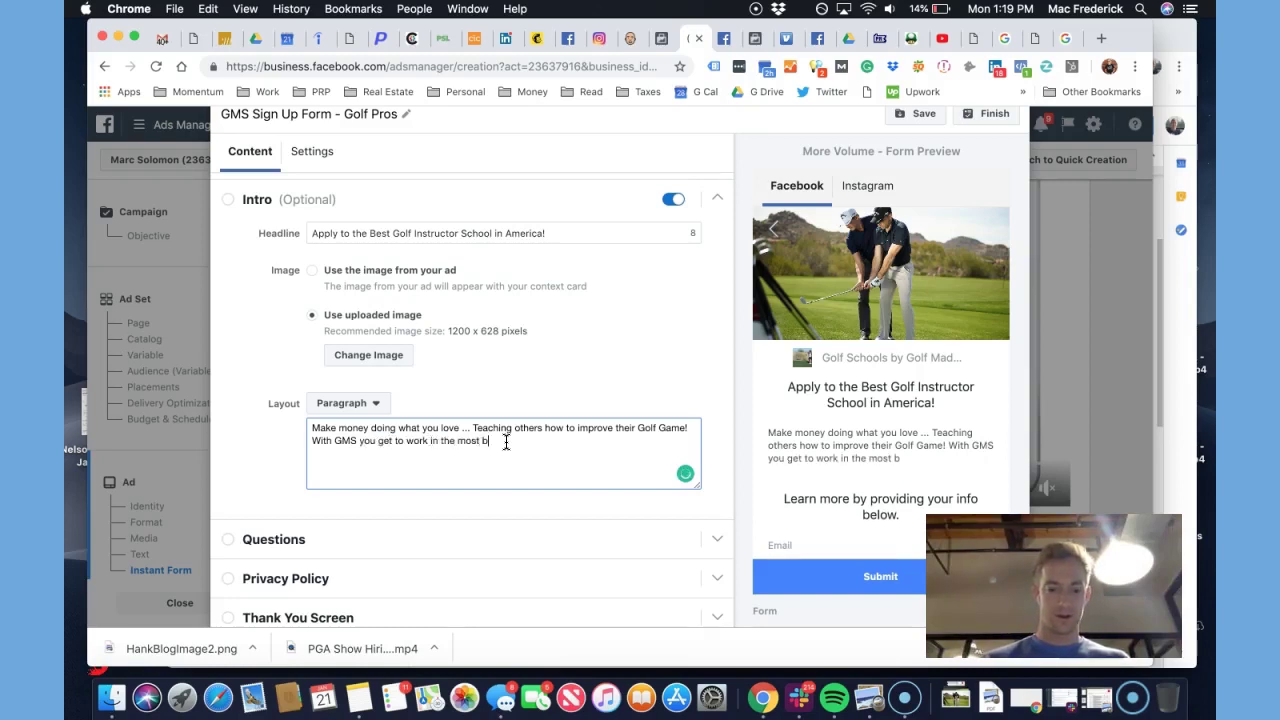
text(eautiful places across the world)
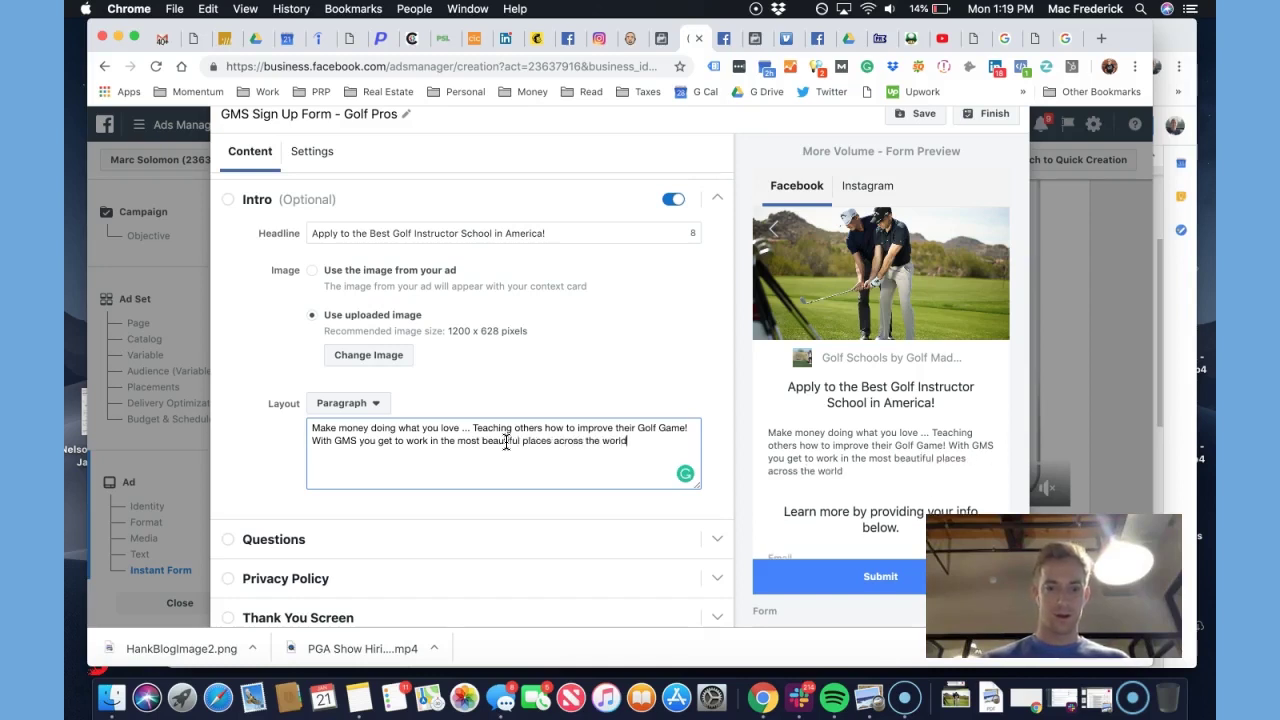
Extend the intro sentence with "helping the most amazing people perfect their swing and improve their Golfing Skills!"
text( helping the most)
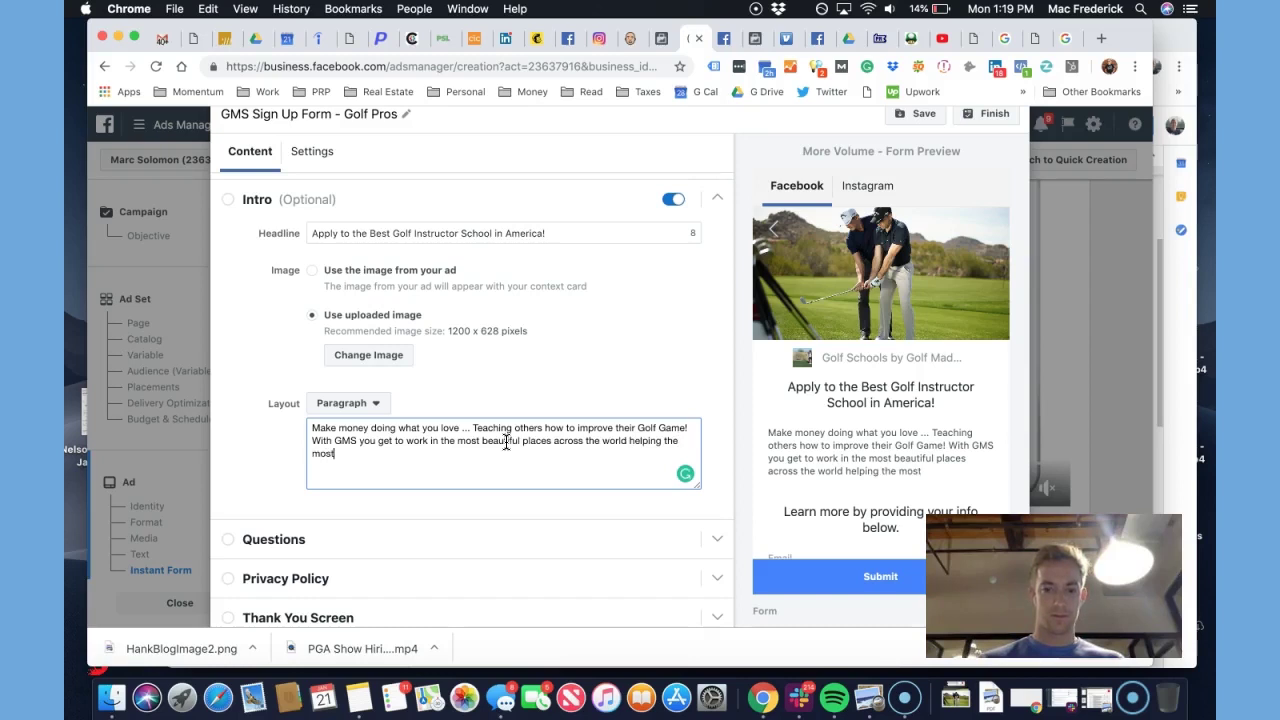
text( amazing people perfect their swing and improve their Go)
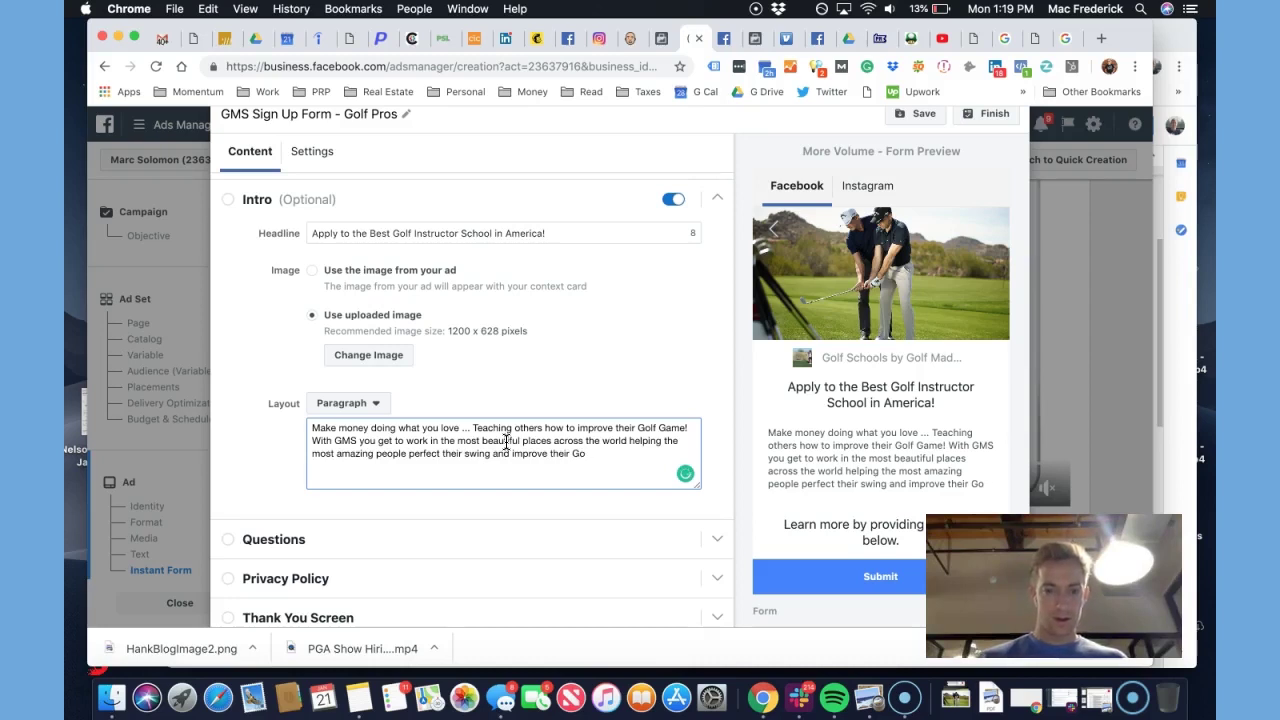
text(lfing Skills)
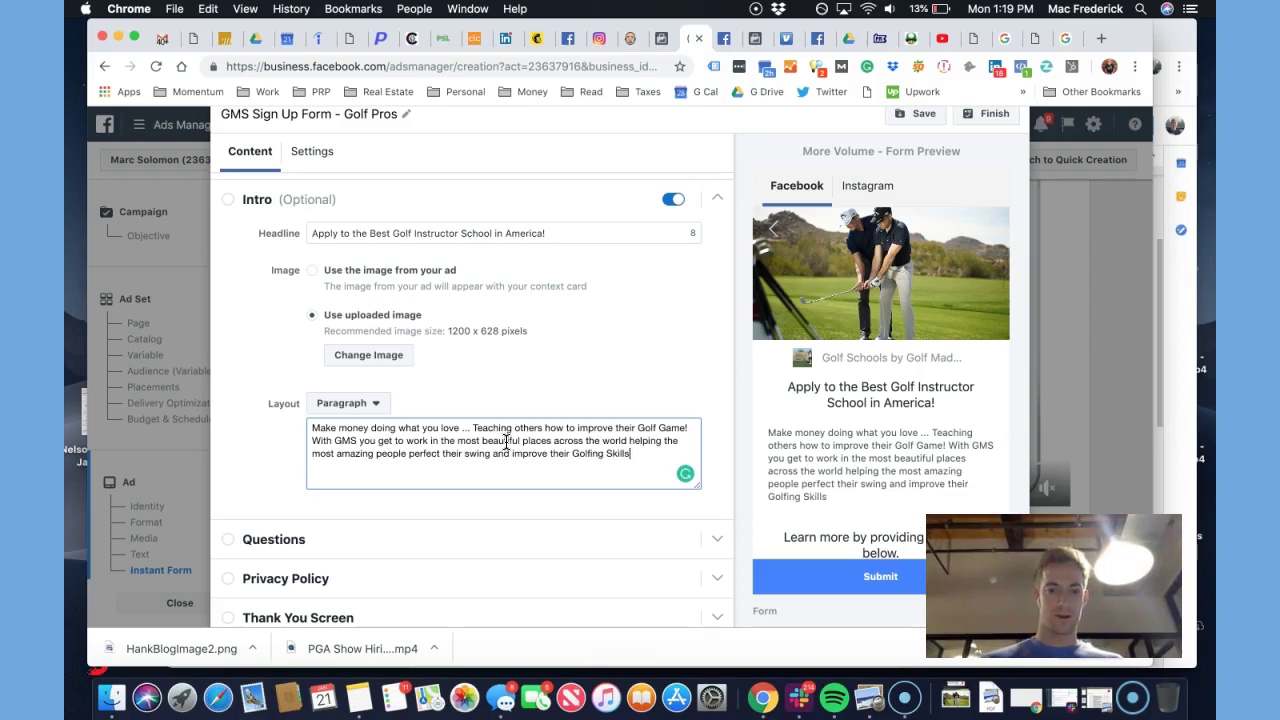
text(!)
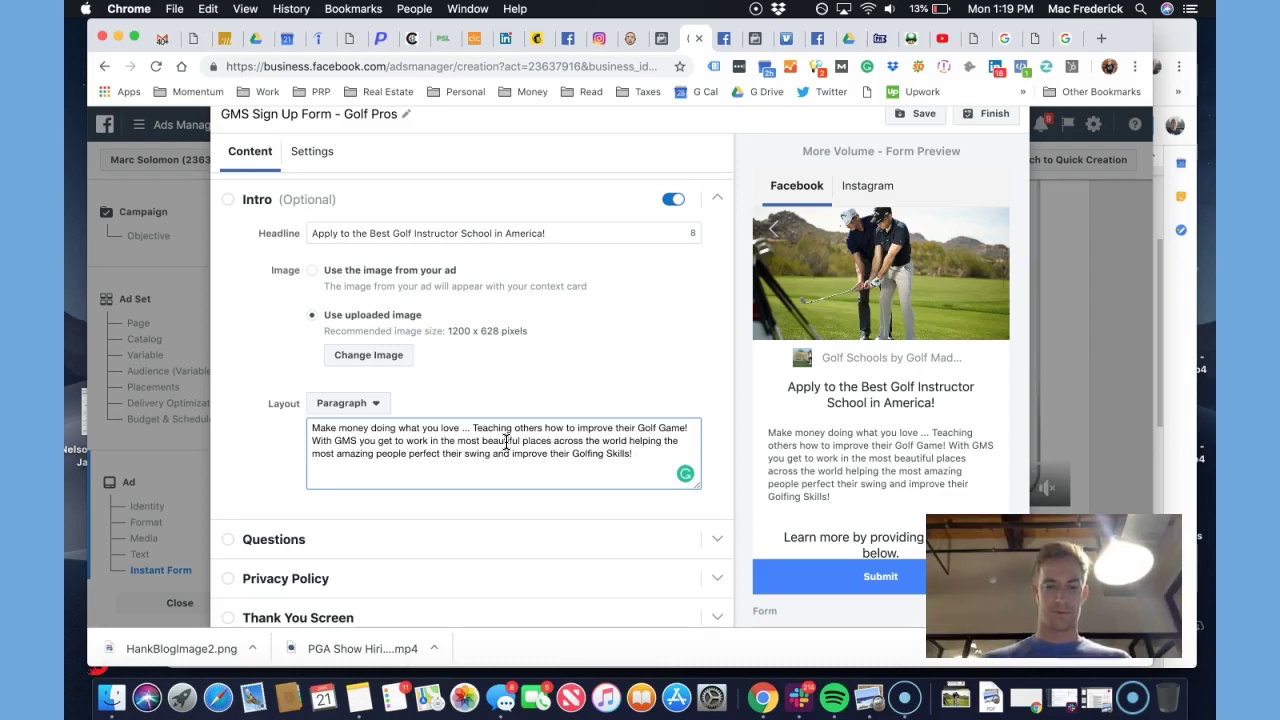
Finish the intro paragraph with "Apply today and learn more about working with Golf Made Simple!" and check it in the Facebook preview
text( Lear today a)
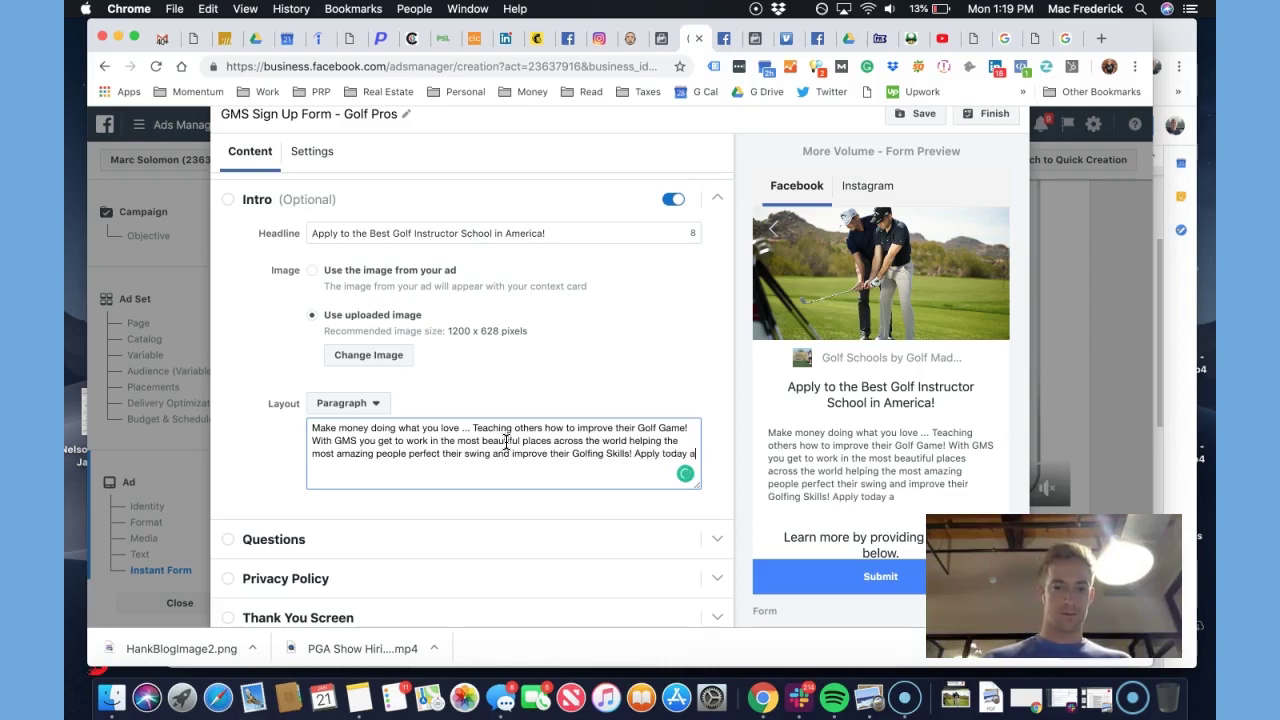
text(nd learn more about)
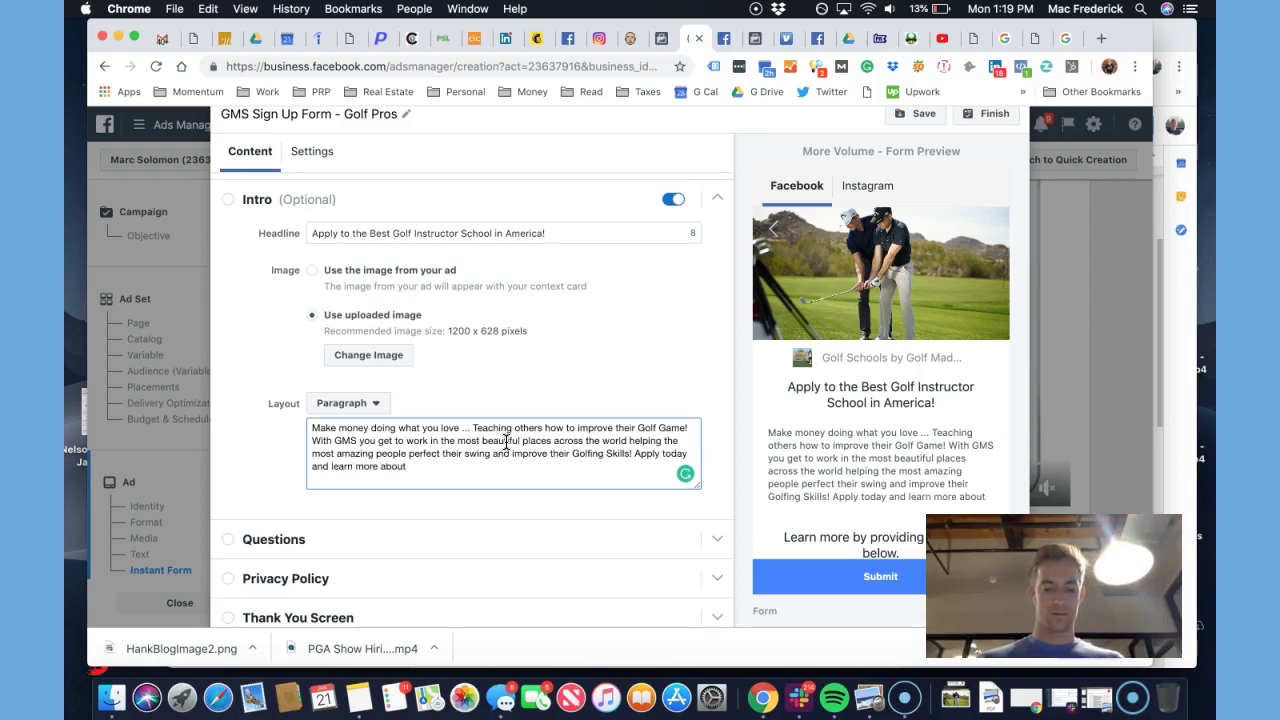
text( w)
text(okring)
key(BackSpace)
key(BackSpace)
key(BackSpace)
text(king t)
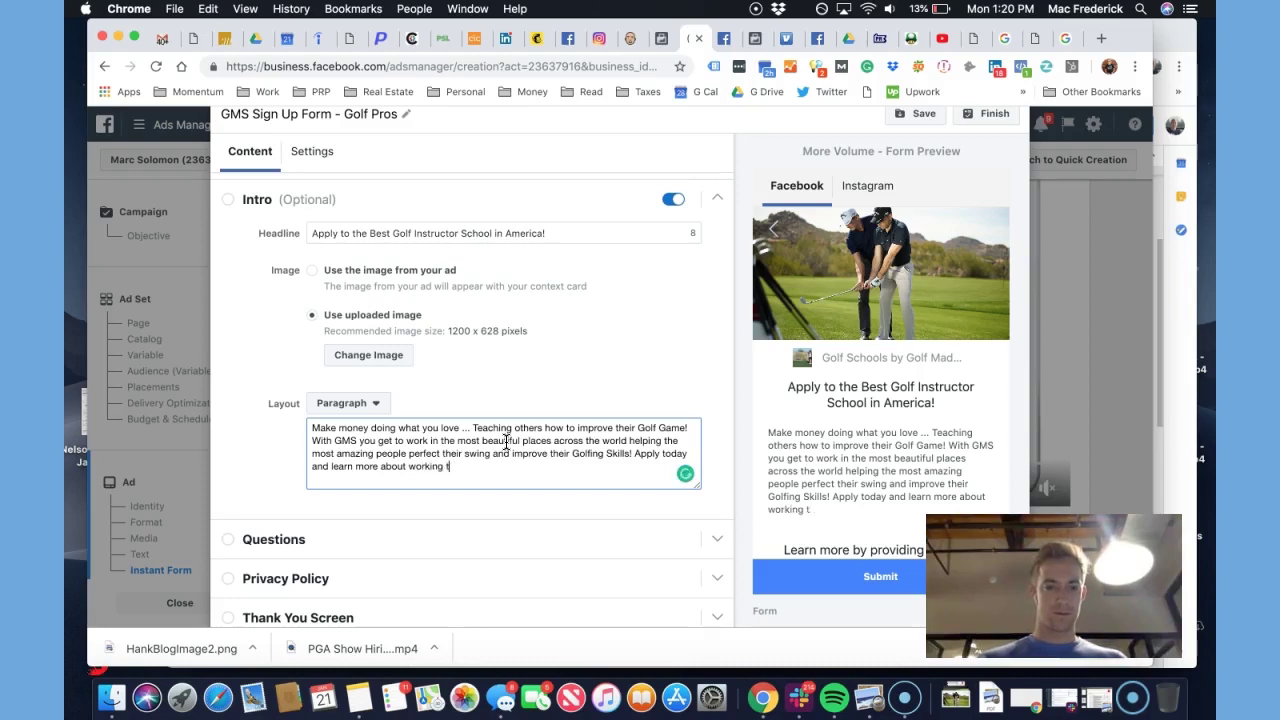
text(ith Gold)
text( Made Simple!)
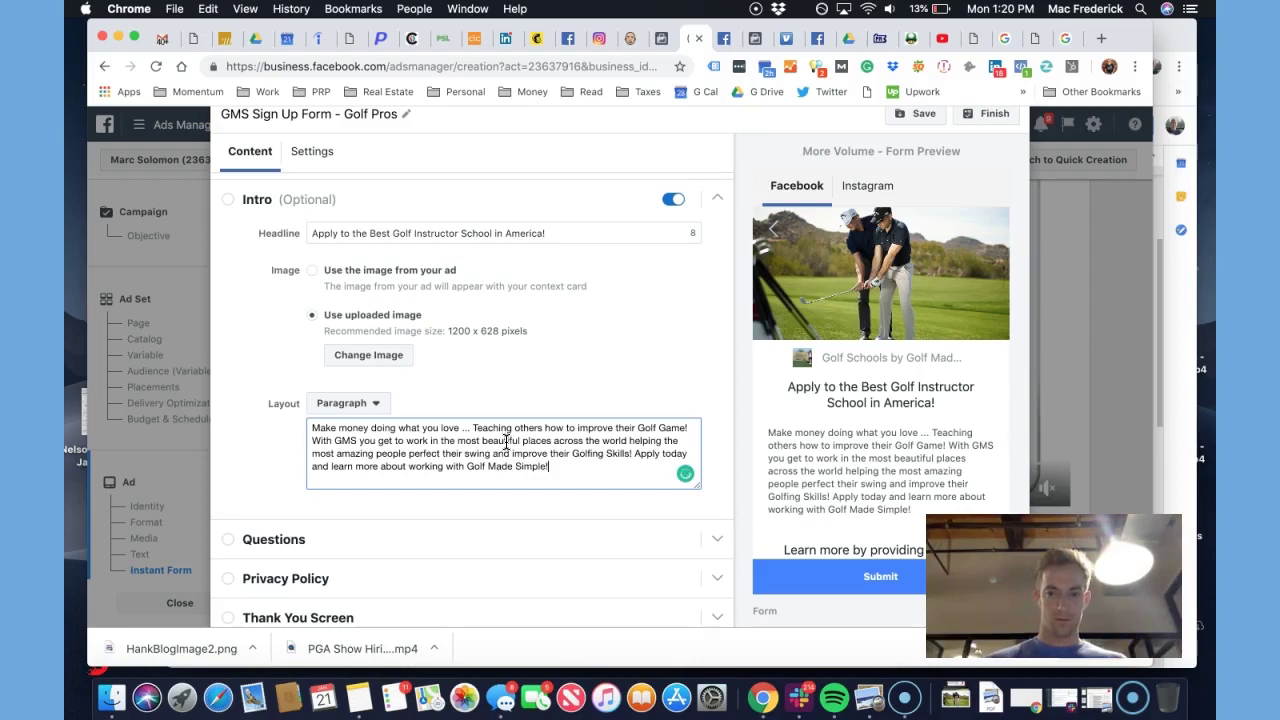
scroll(835, 465, down, 2)
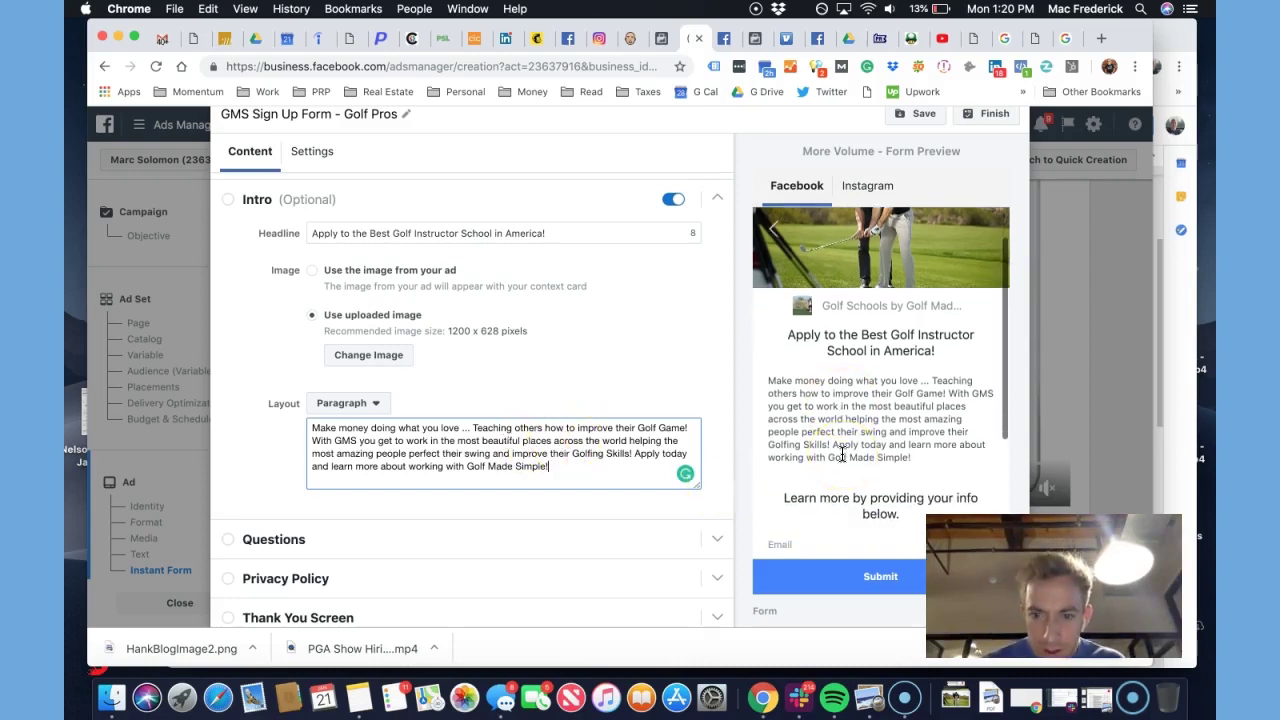
scroll(842, 455, down, 1)
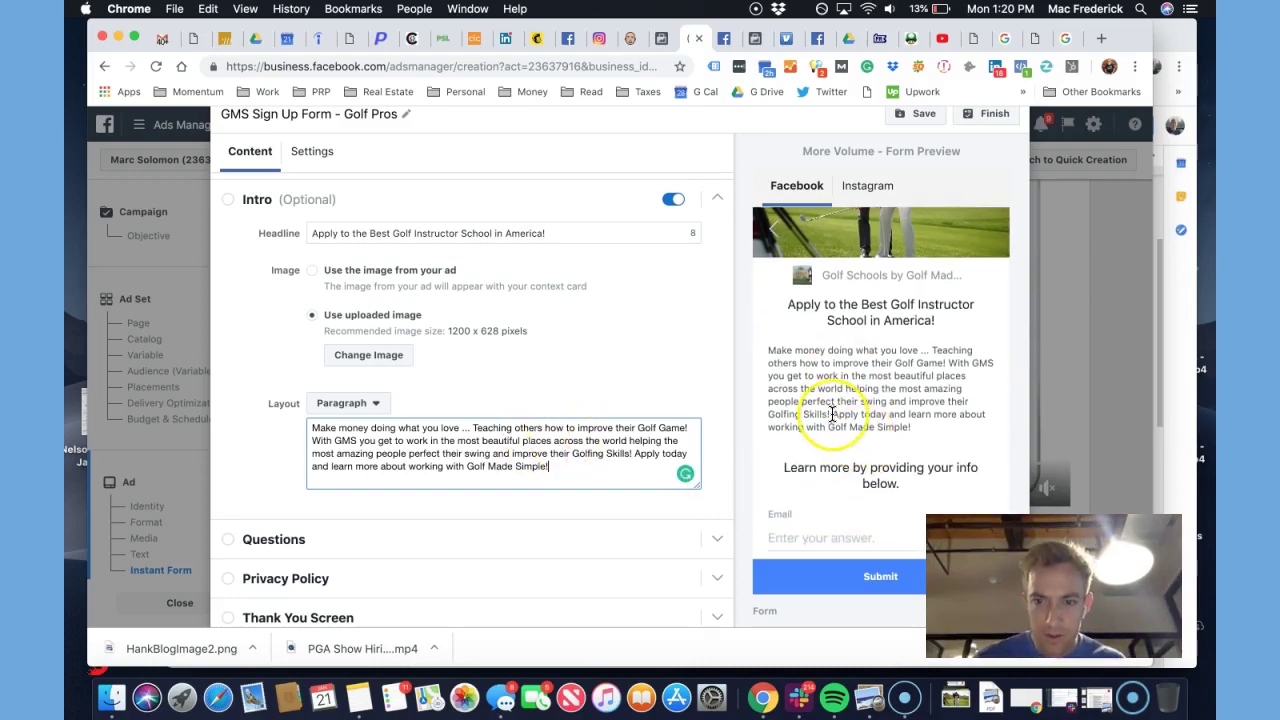
scroll(832, 413, down, 2)
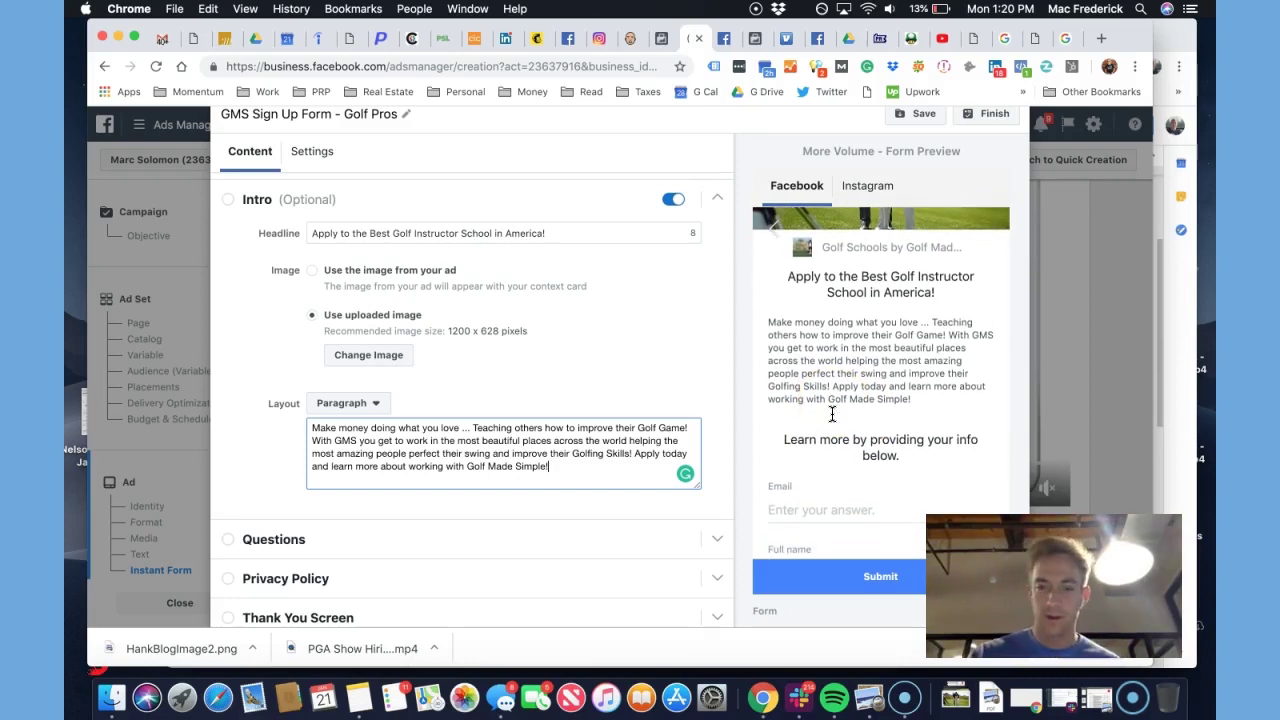
click(844, 418)
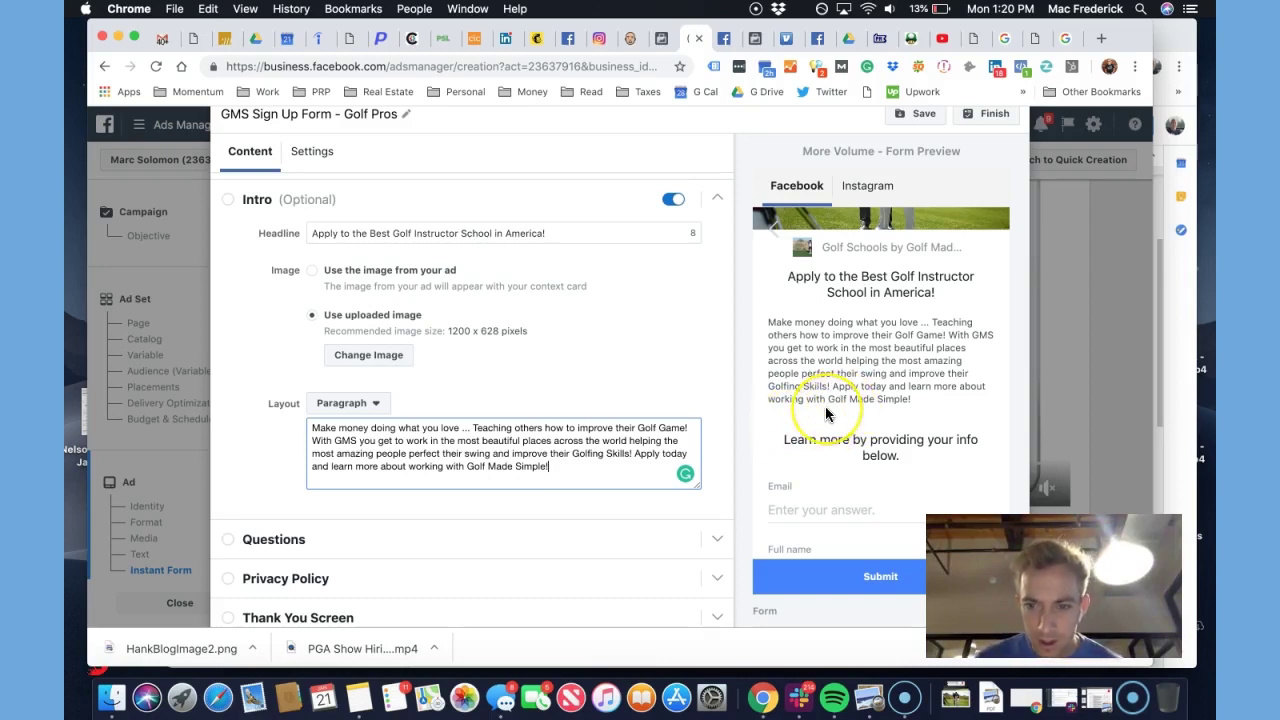
scroll(826, 413, down, 5)
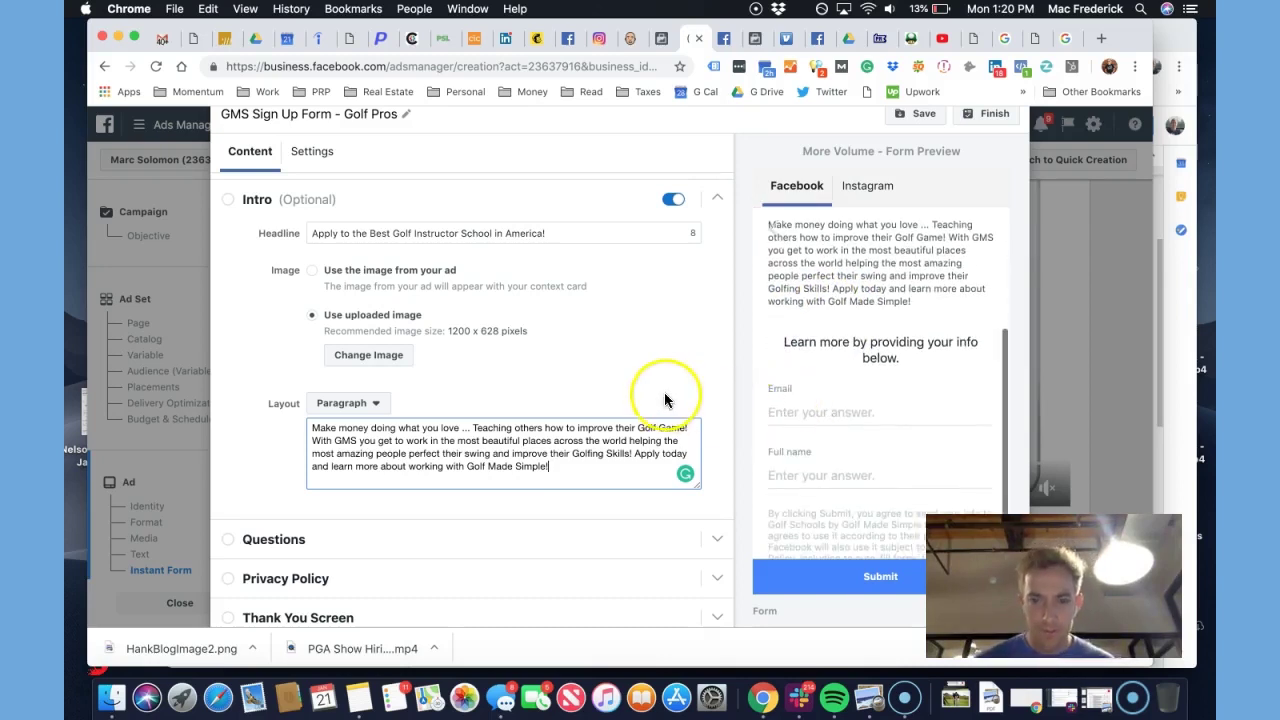
Add Phone number and City to the user information requested in the form's Questions section
scroll(430, 420, down, 2)
click(226, 490)
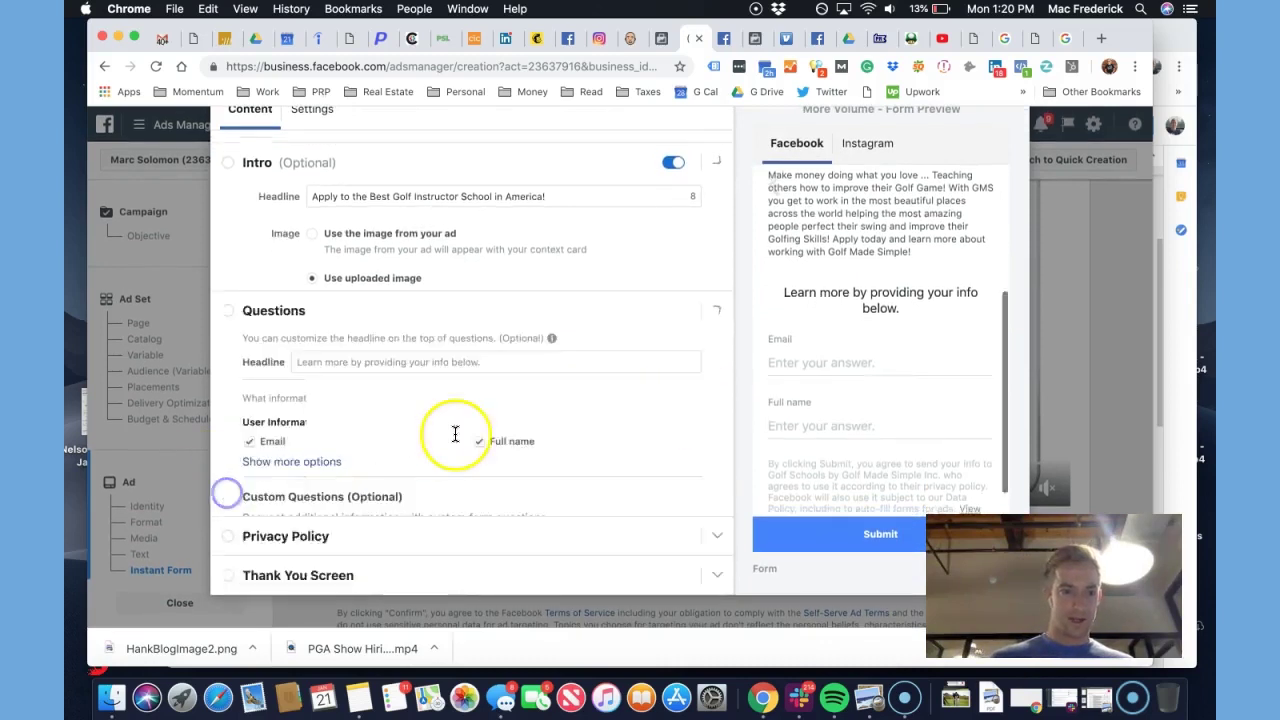
click(310, 385)
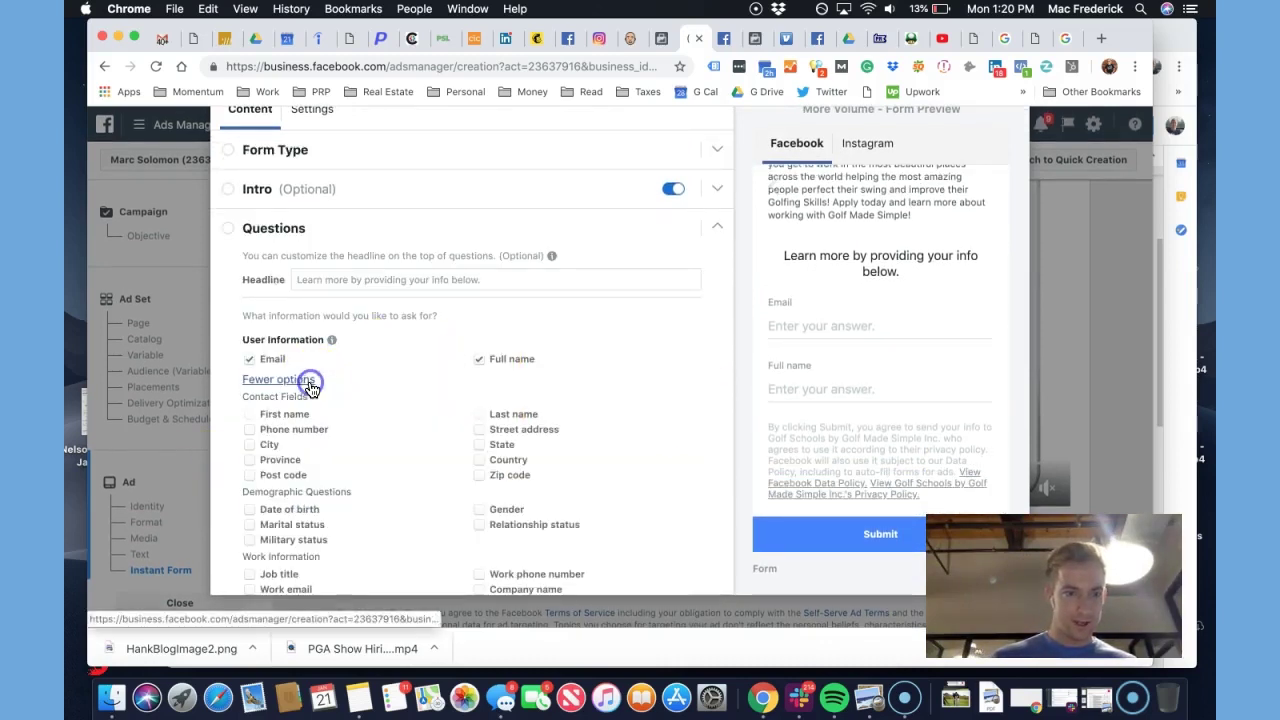
click(283, 432)
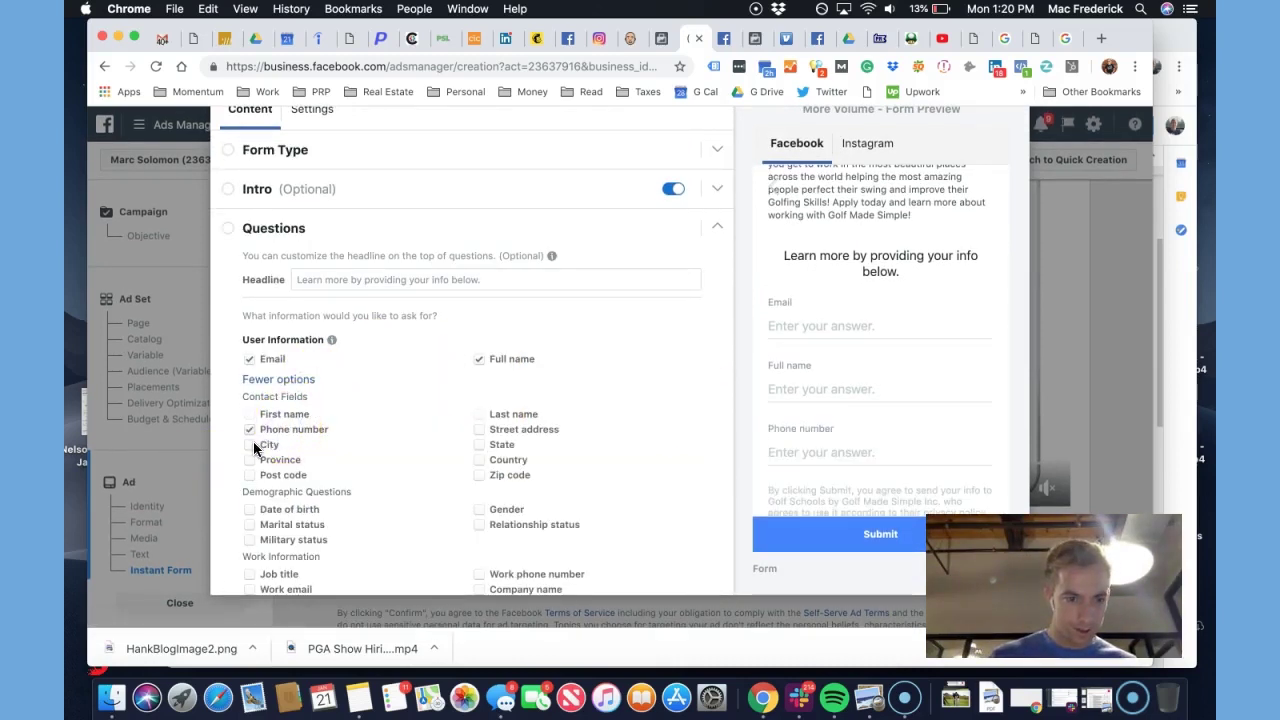
click(249, 443)
Review the available custom question types, the question fields in the form preview and the Privacy Policy section
scroll(410, 424, down, 2)
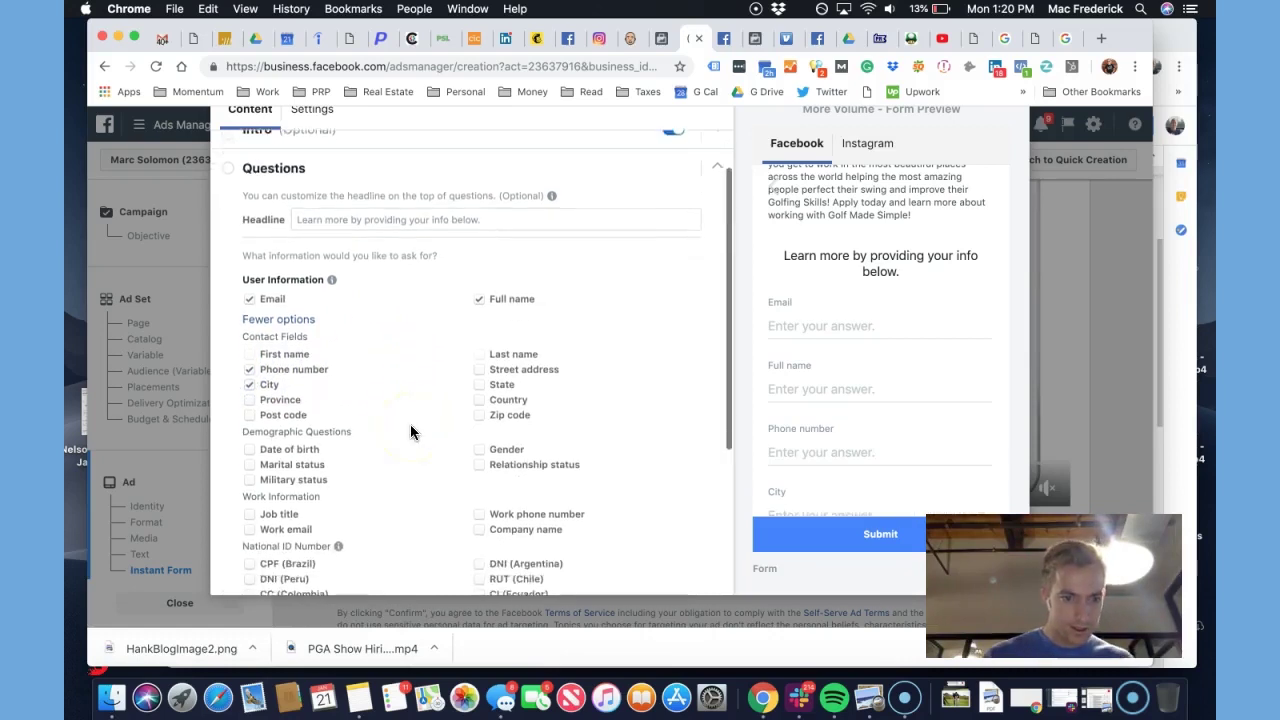
scroll(410, 432, down, 4)
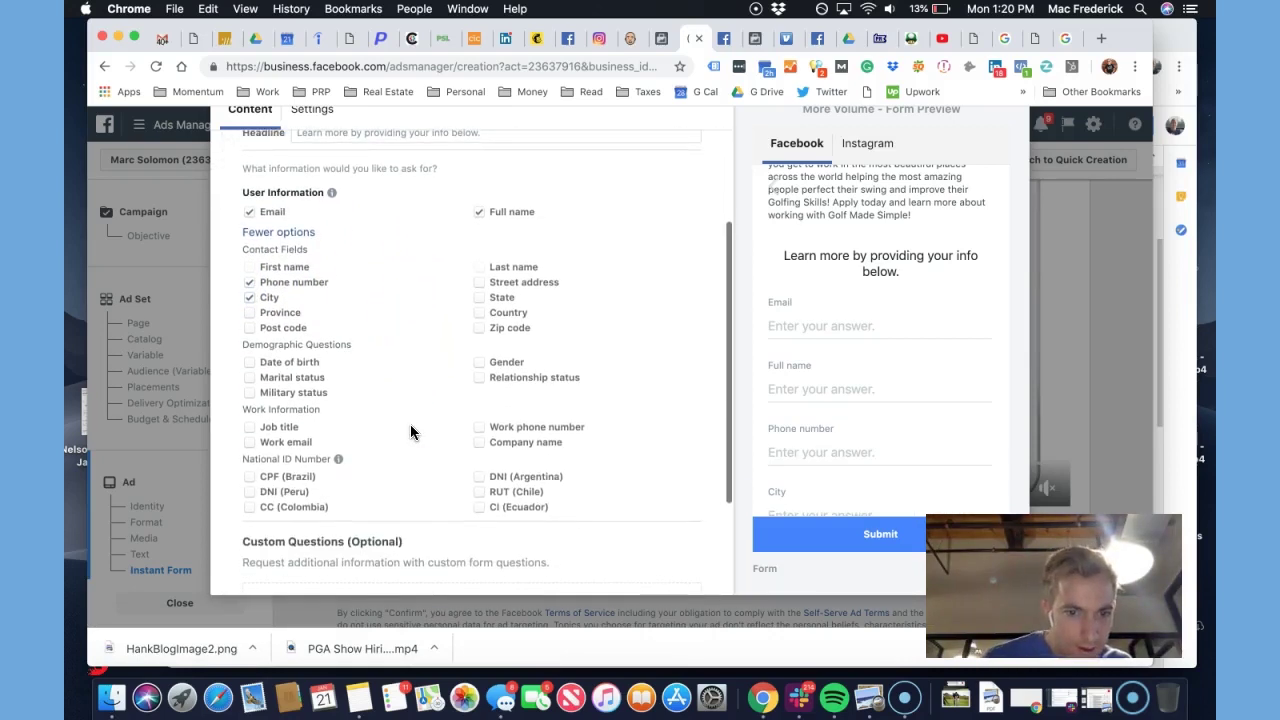
scroll(345, 440, down, 6)
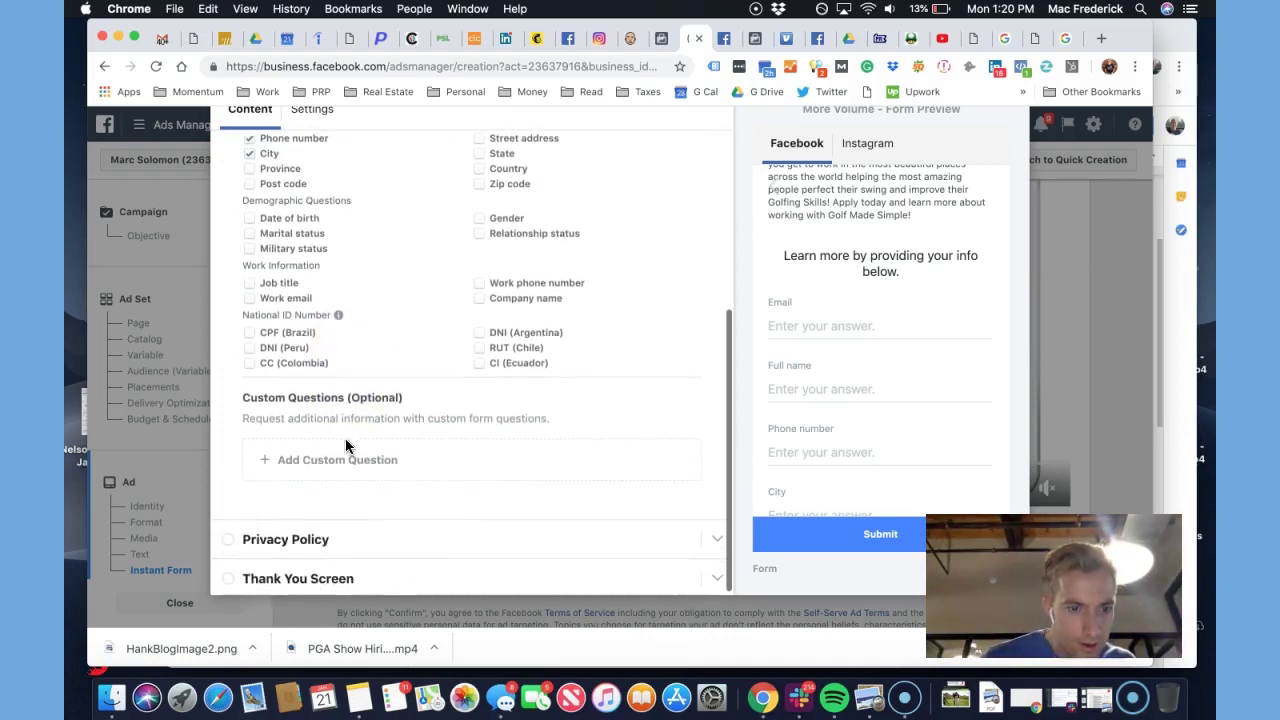
click(337, 463)
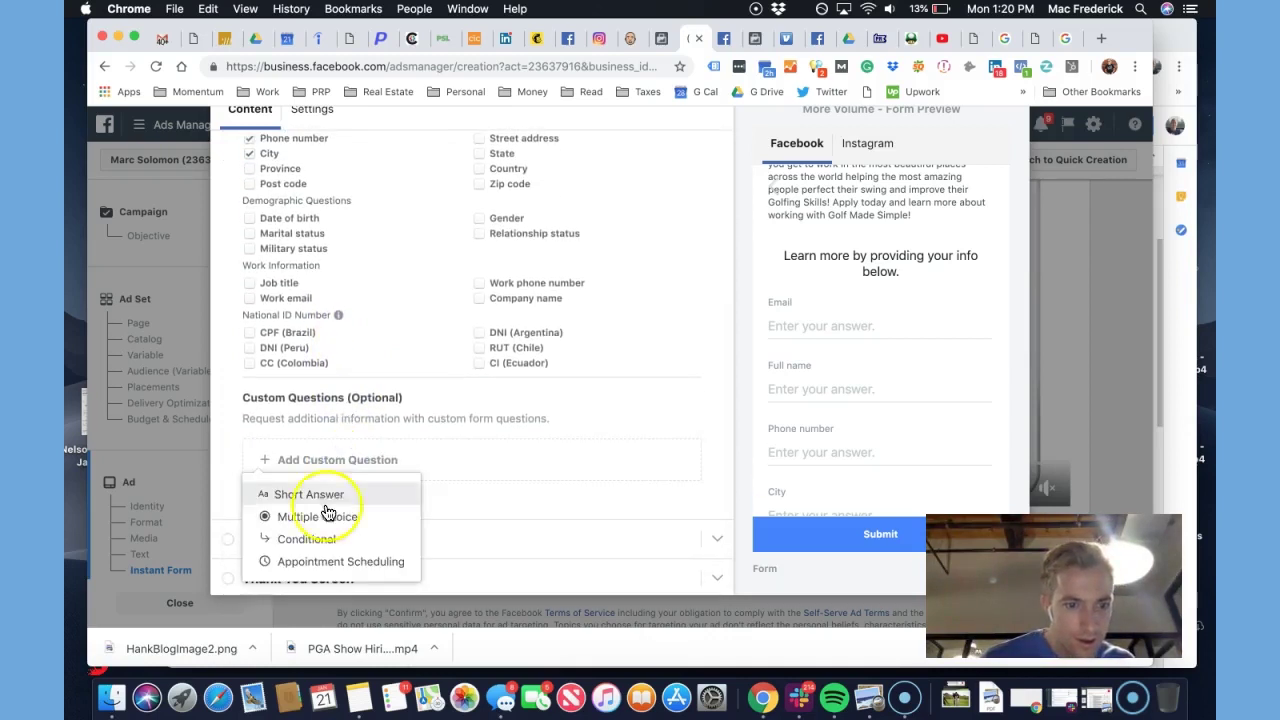
click(481, 427)
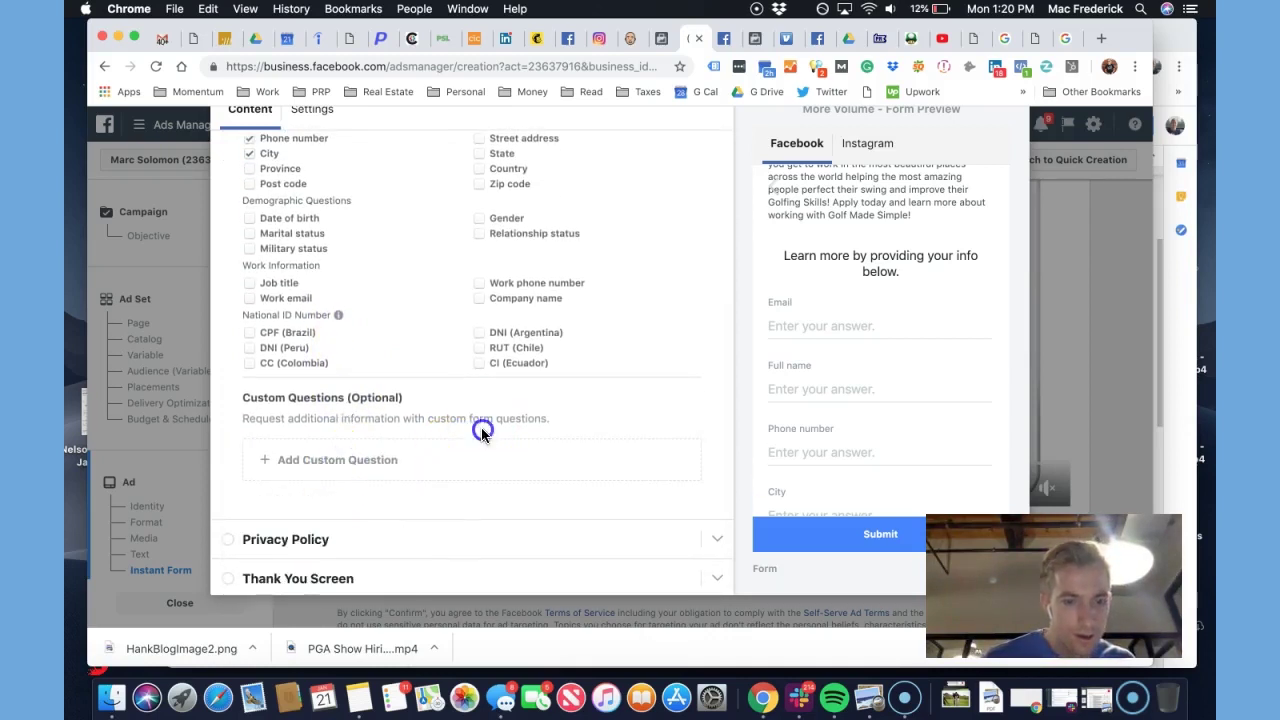
scroll(829, 410, down, 3)
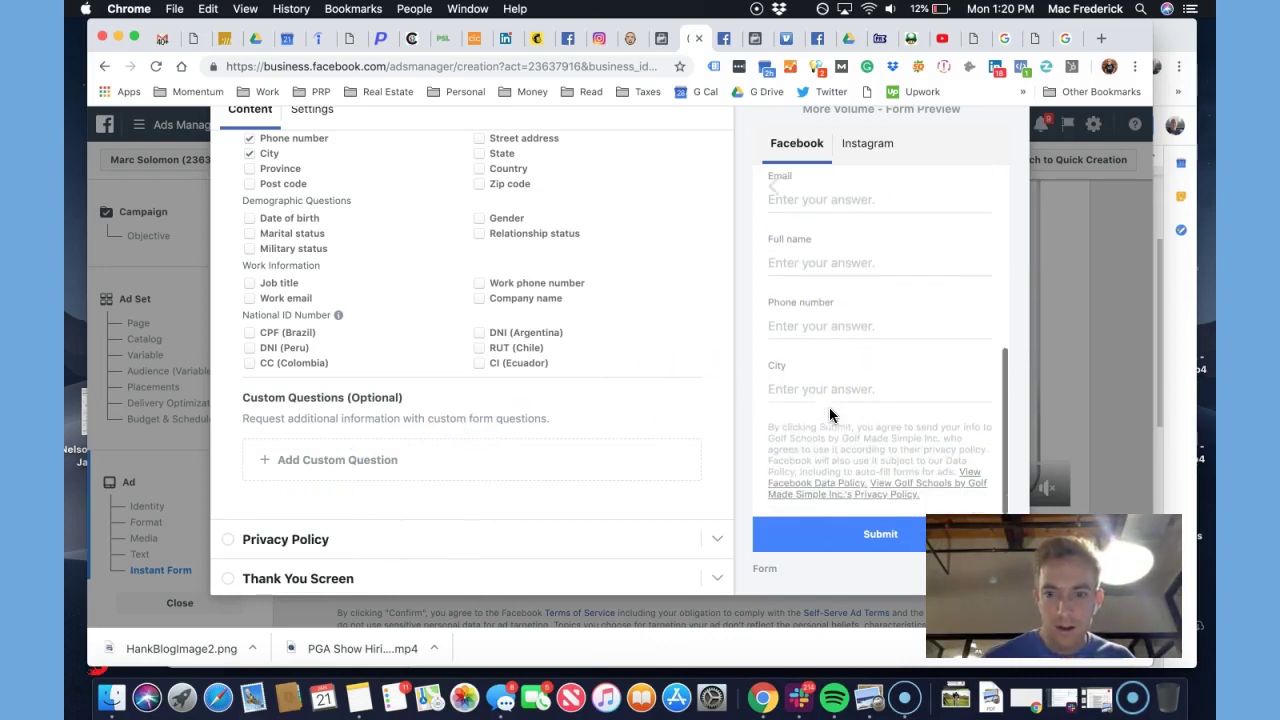
scroll(400, 463, down, 1)
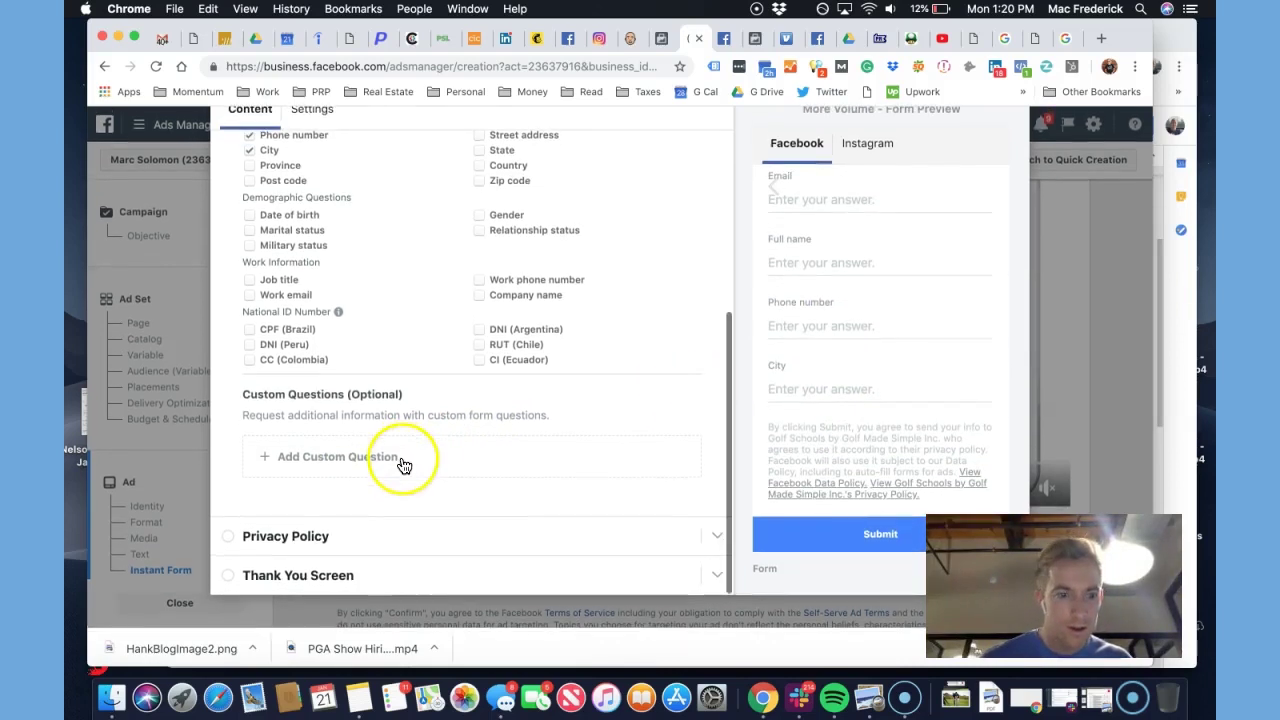
click(253, 541)
click(320, 478)
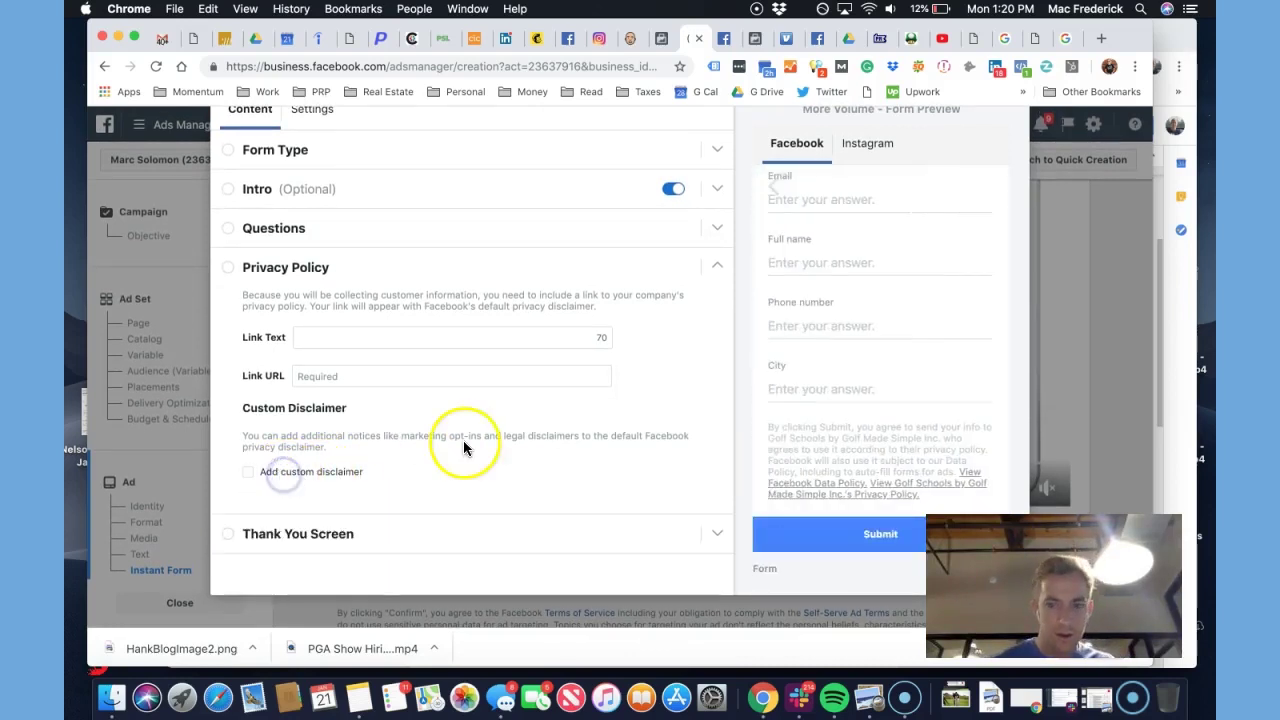
Set the Thank You Screen headline to "Thanks for your interest in working with GMS!"
click(280, 535)
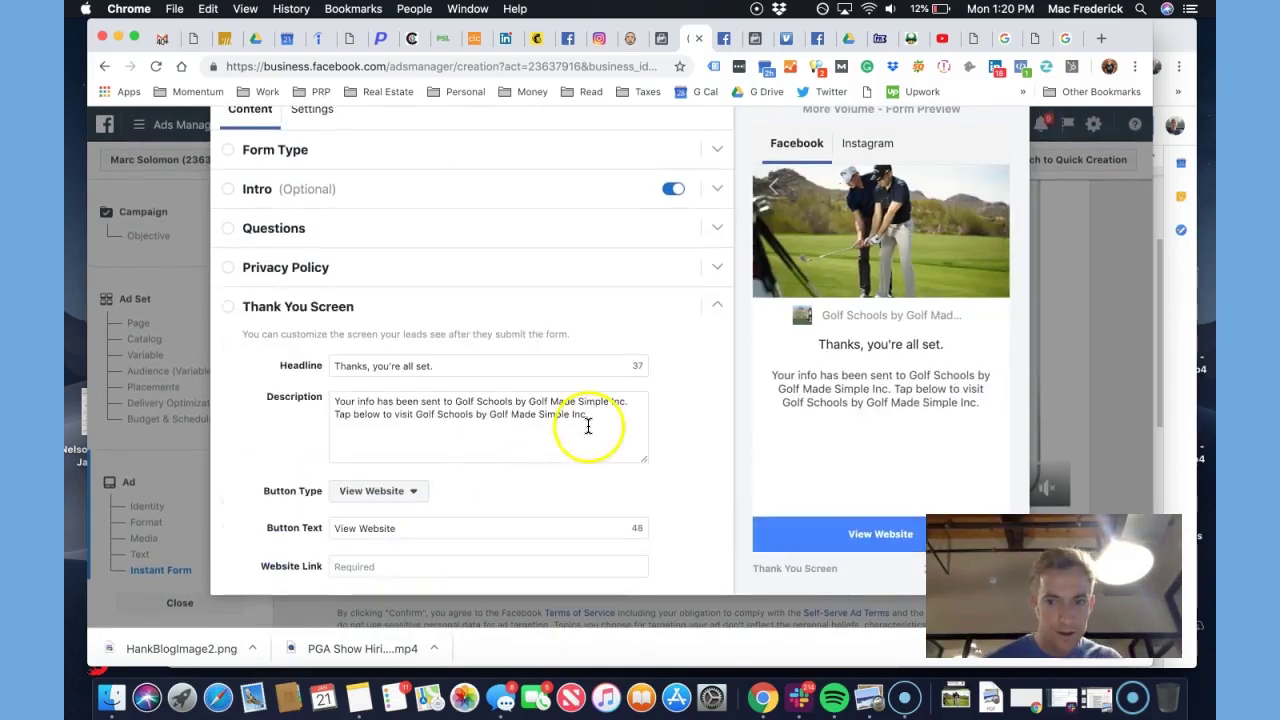
drag(365, 367, 491, 366)
text(s for your interest in working with GMS!)
key(Tab)
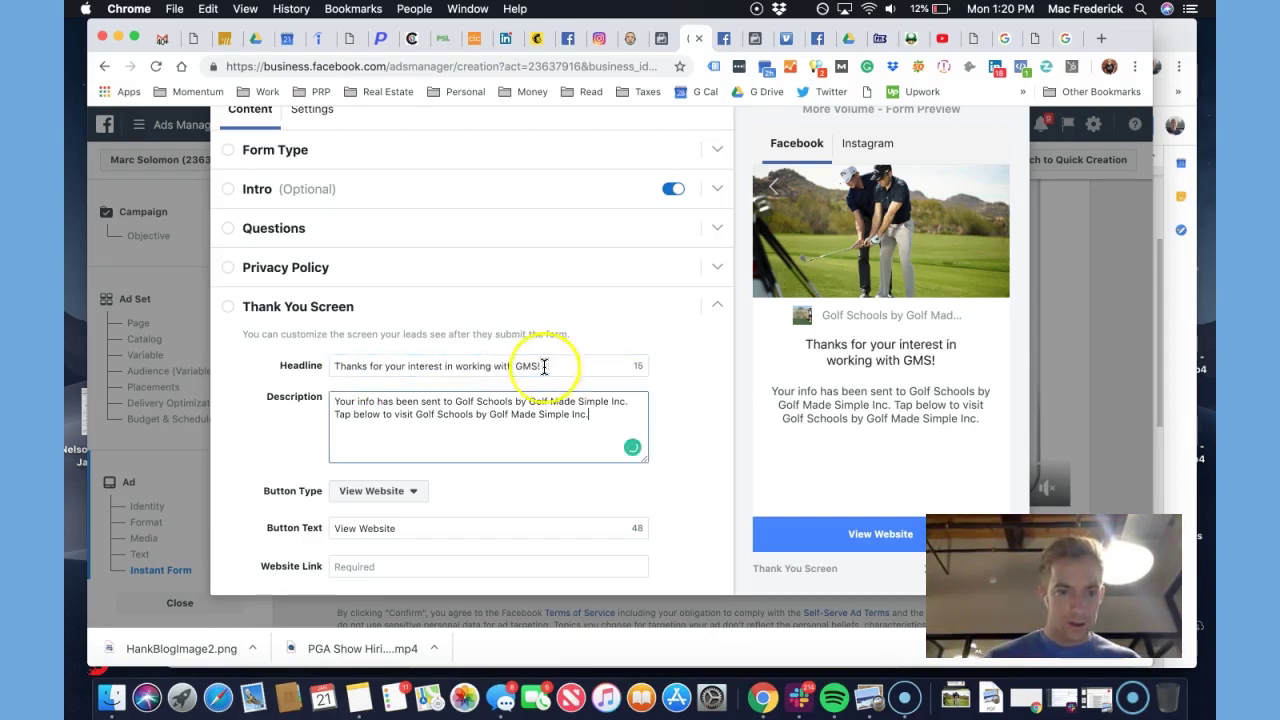
Insert "Please Call Us if you have immediate questions or to find out what it's like to work with GMS." between the thank-you description's two sentences
drag(613, 418, 333, 418)
click(333, 418)
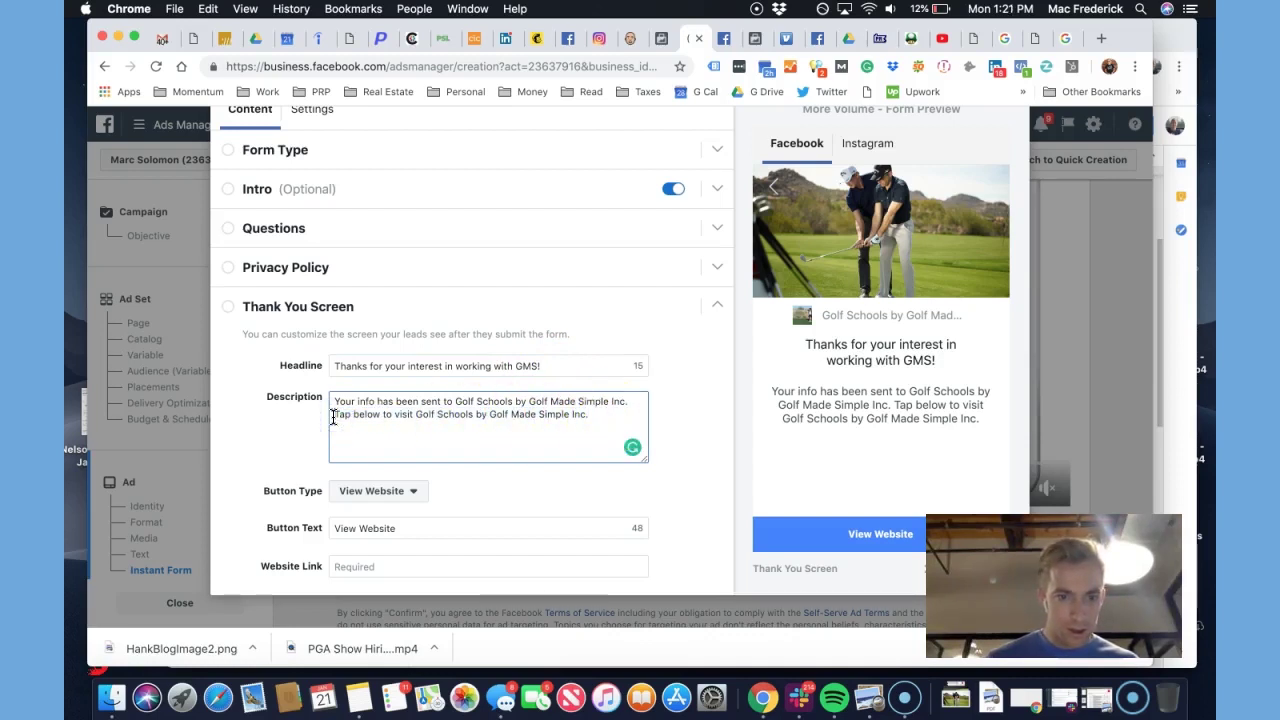
key(Return)
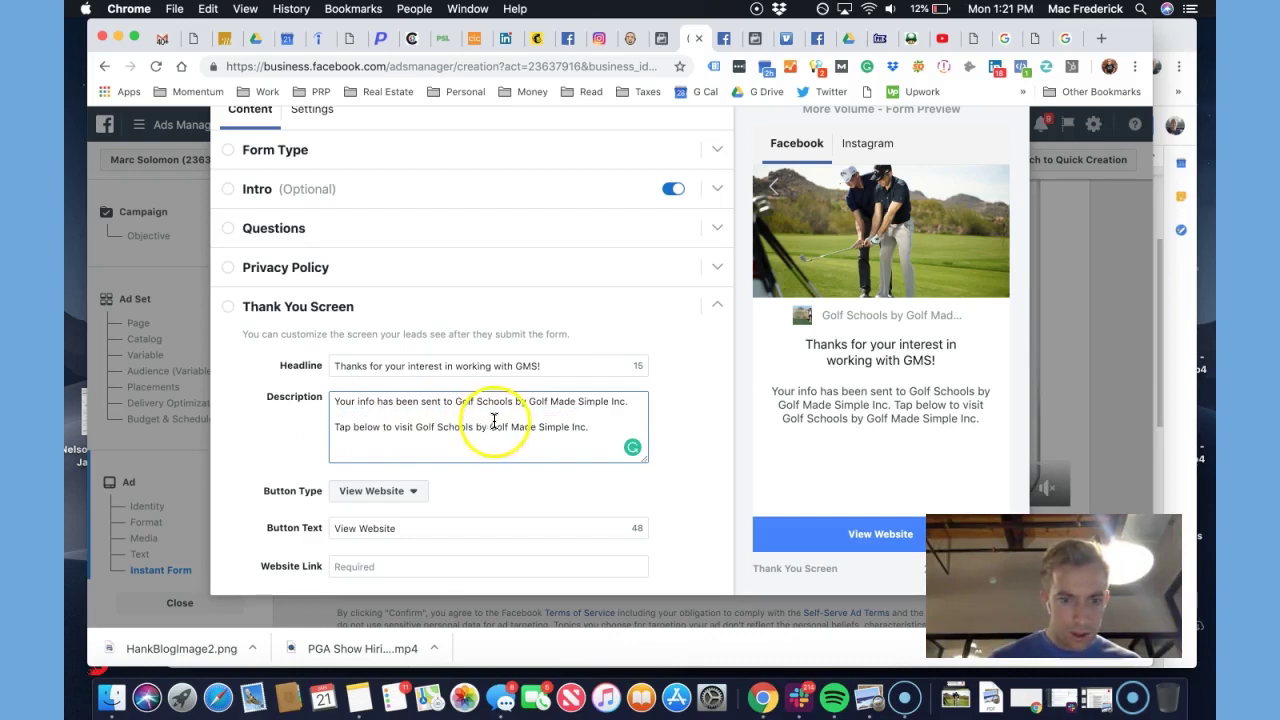
click(551, 418)
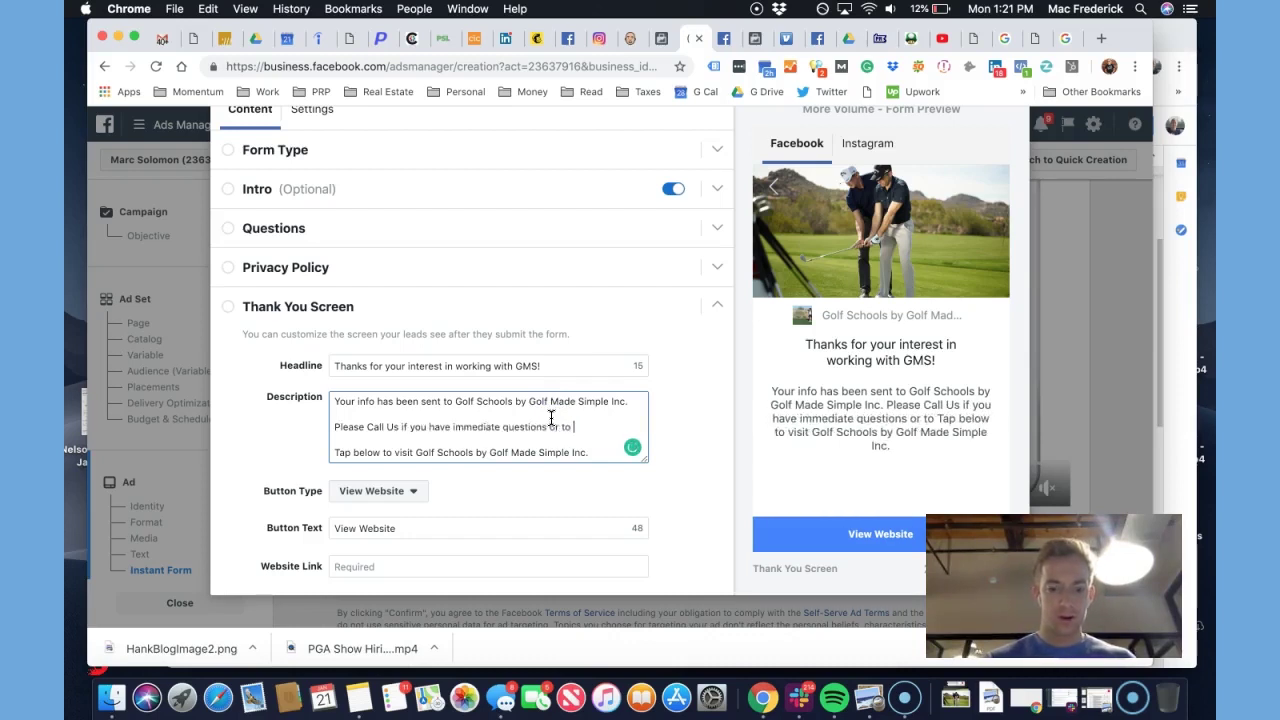
text(what it's like to work with GMS.)
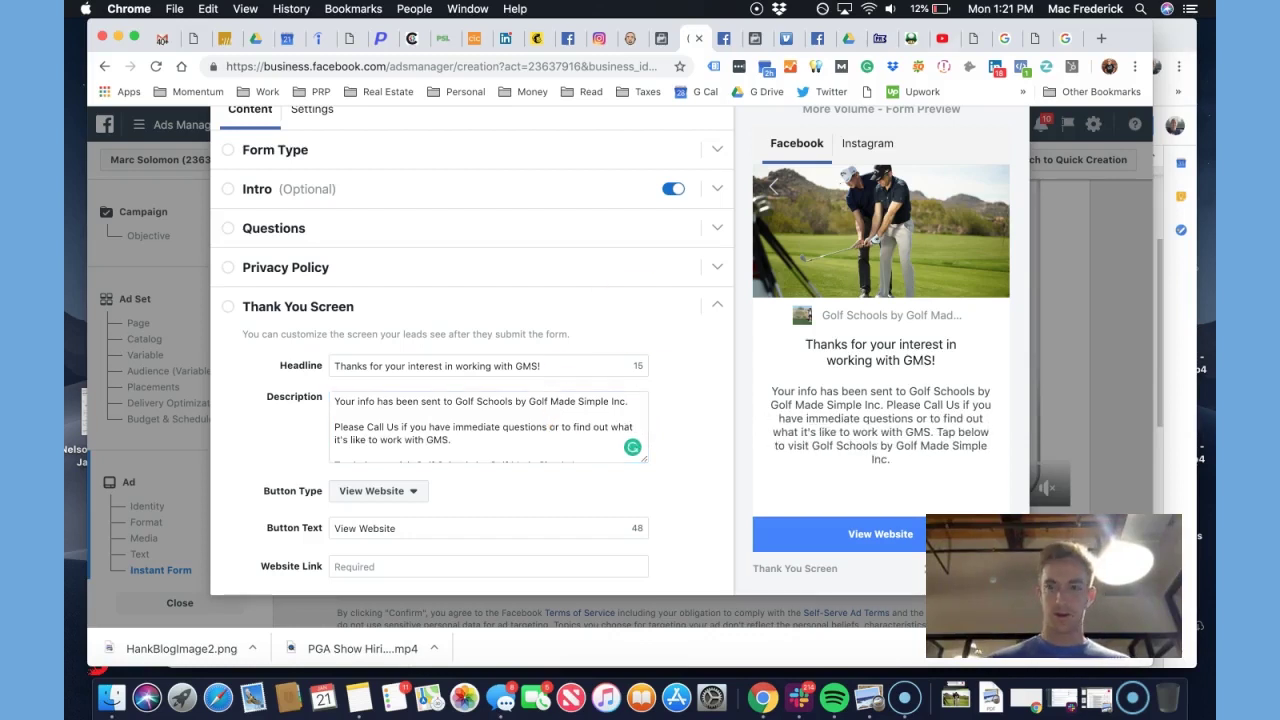
Copy the US & Canada toll-free phone number from the footer of the Golf Made Simple website
click(1063, 38)
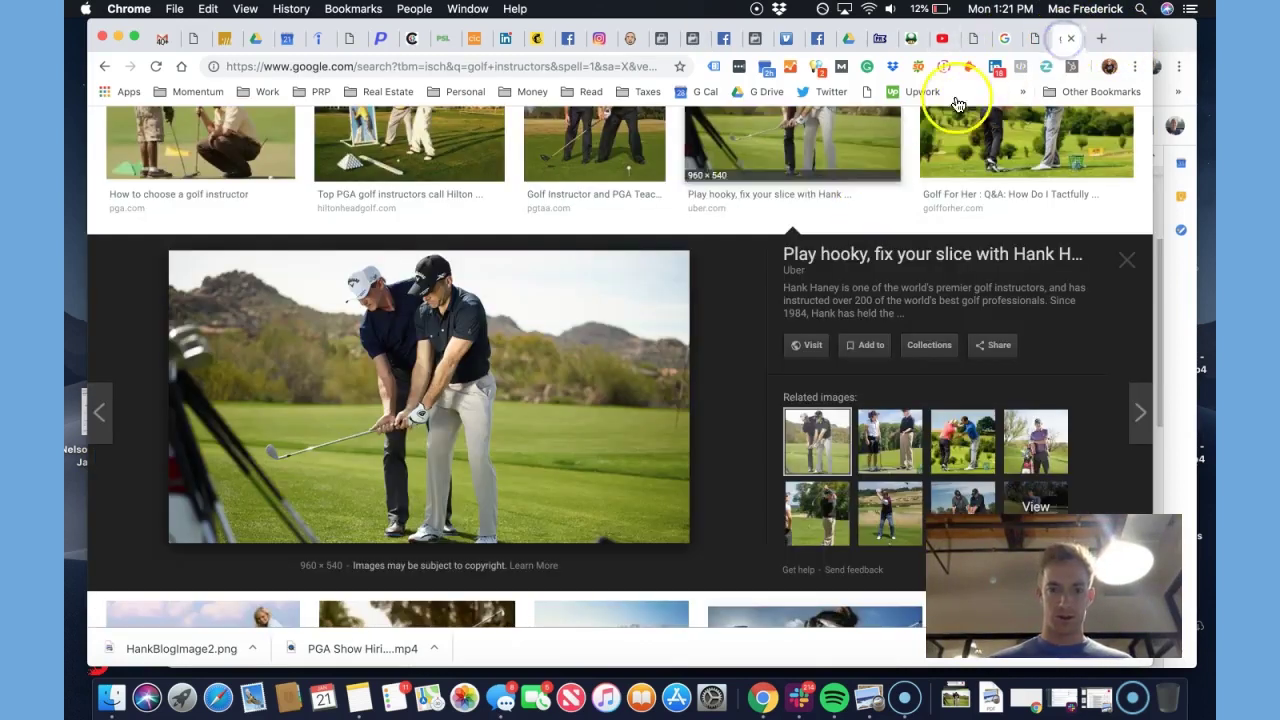
click(1004, 38)
click(1035, 38)
scroll(963, 234, down, 20)
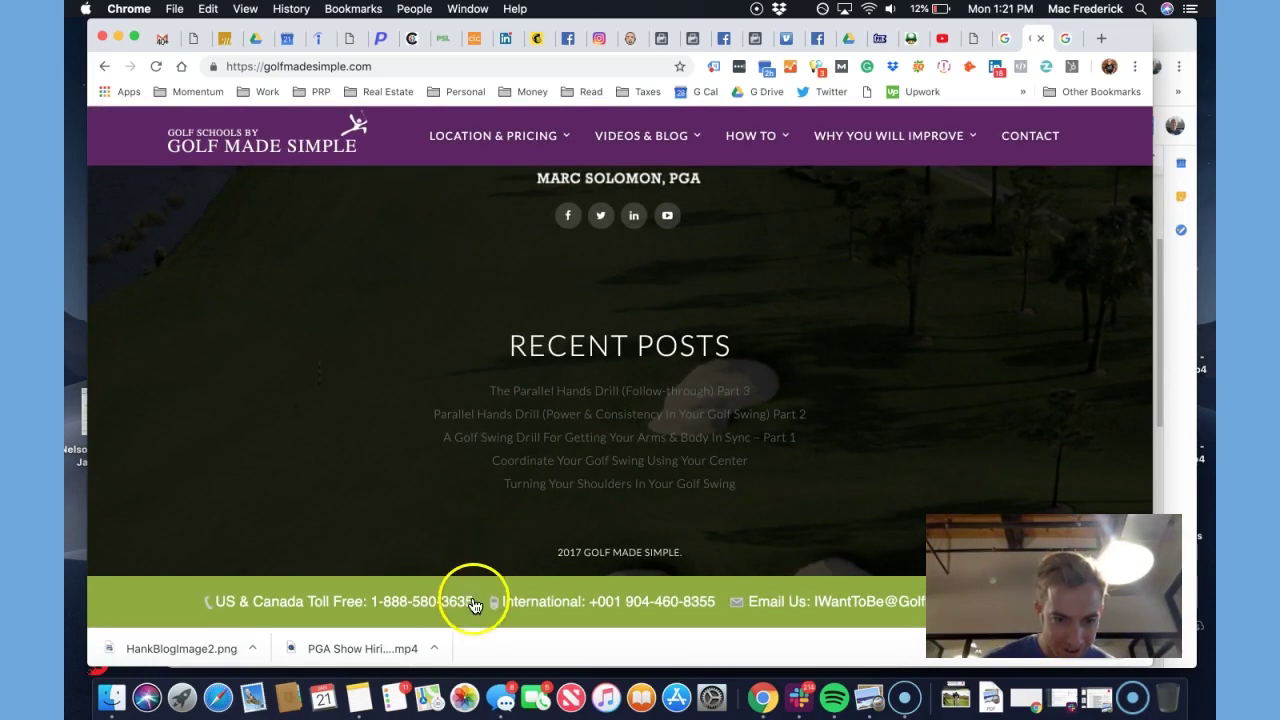
drag(474, 600, 383, 601)
key(super+c)
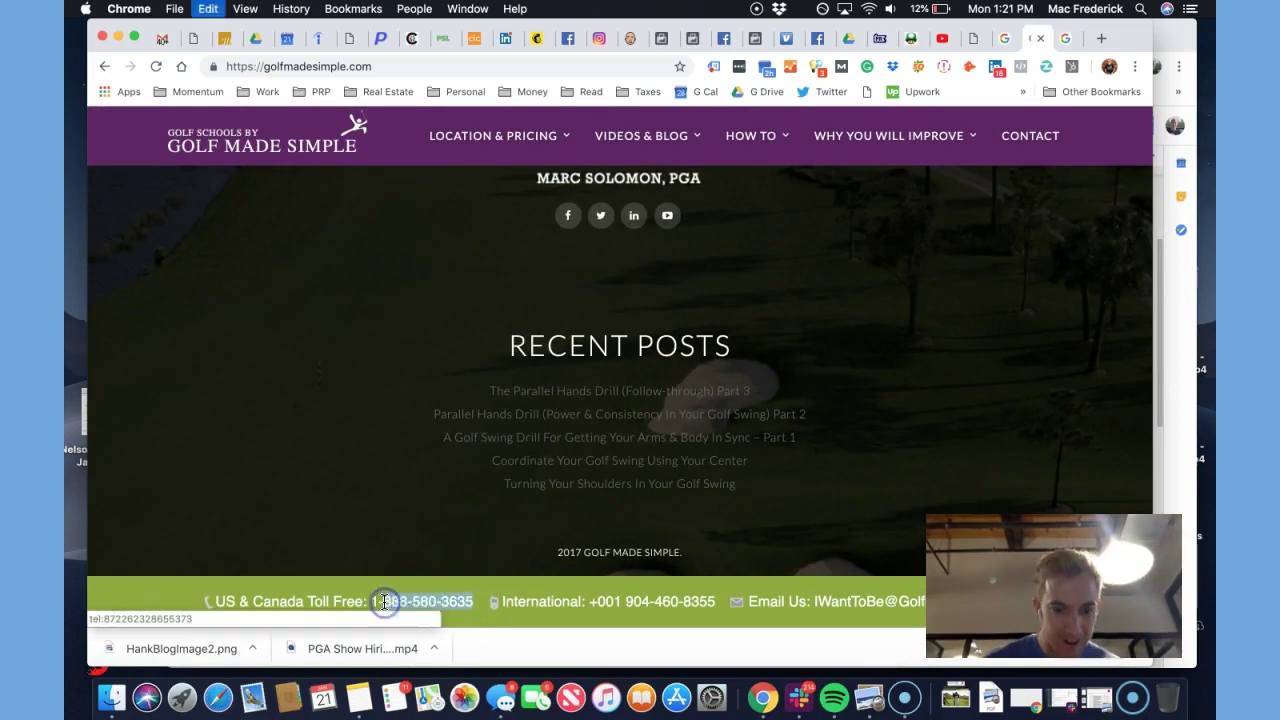
Paste the toll-free phone number into the thank-you description below the call-us sentence, separated from it by a blank line
click(697, 40)
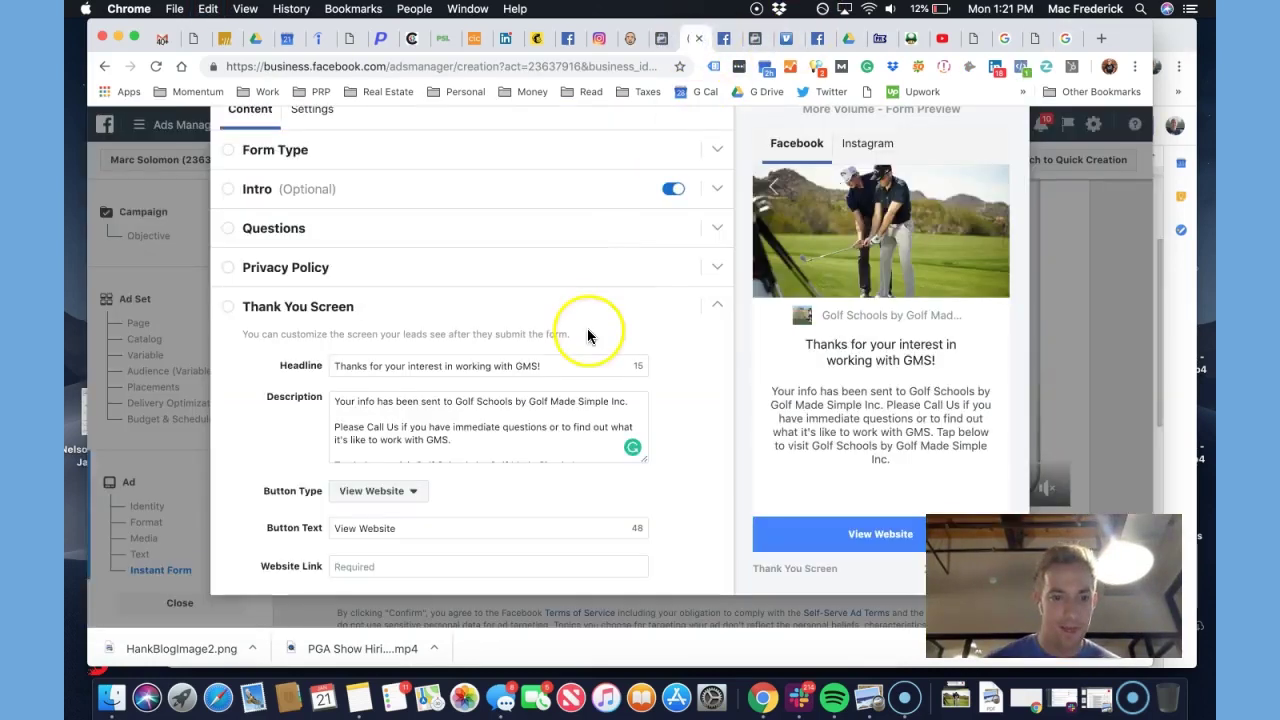
click(434, 450)
key(super+v)
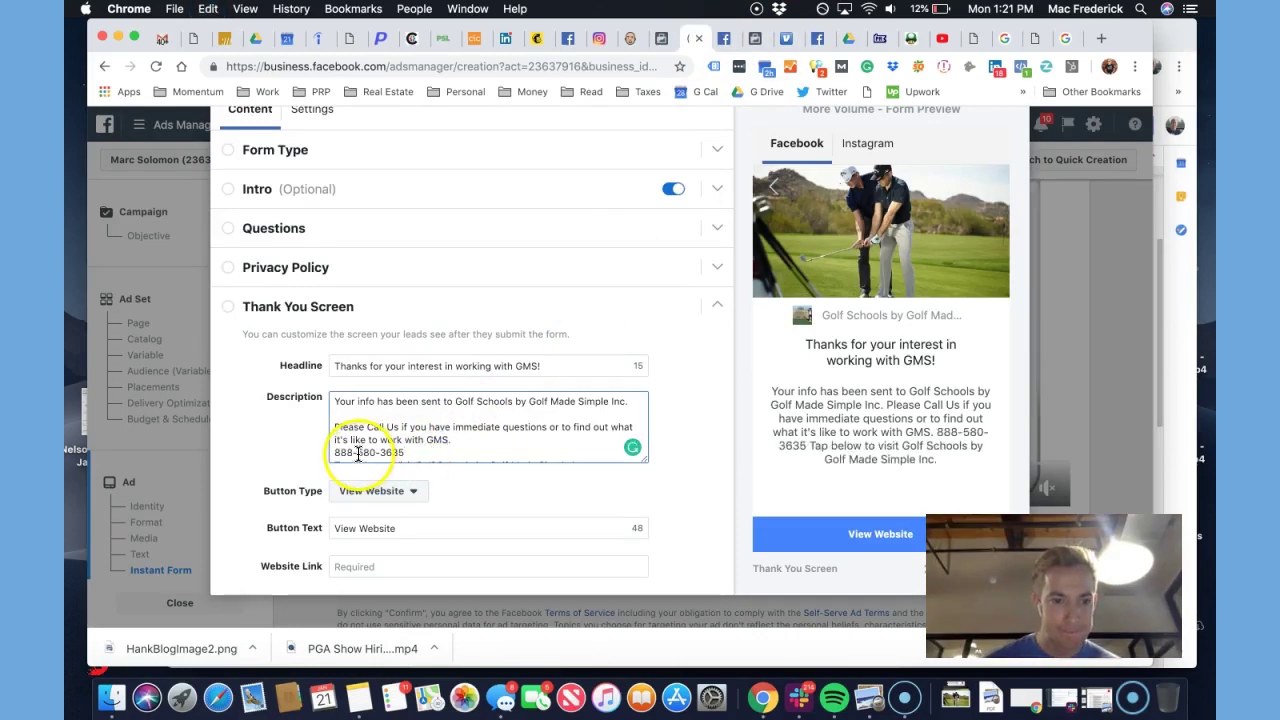
click(461, 441)
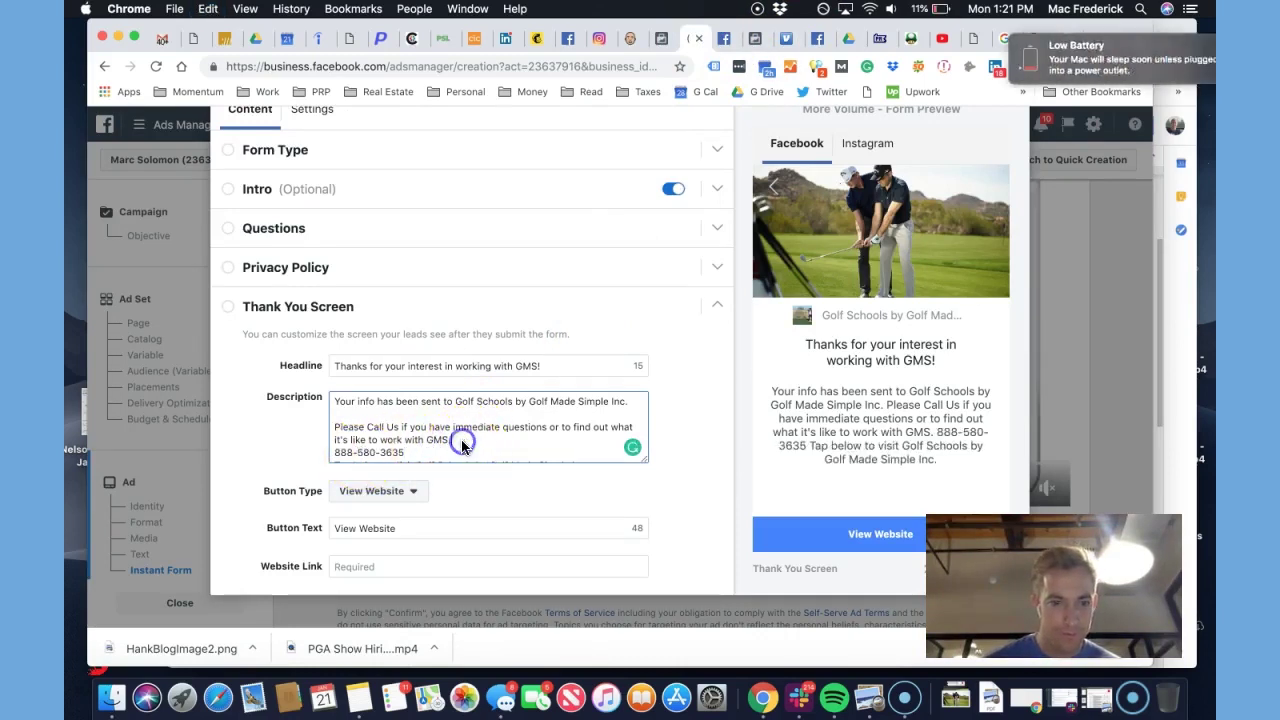
key(Return)
Enclose the area code of the phone number in the thank-you description in parentheses, with a space after it
text(()
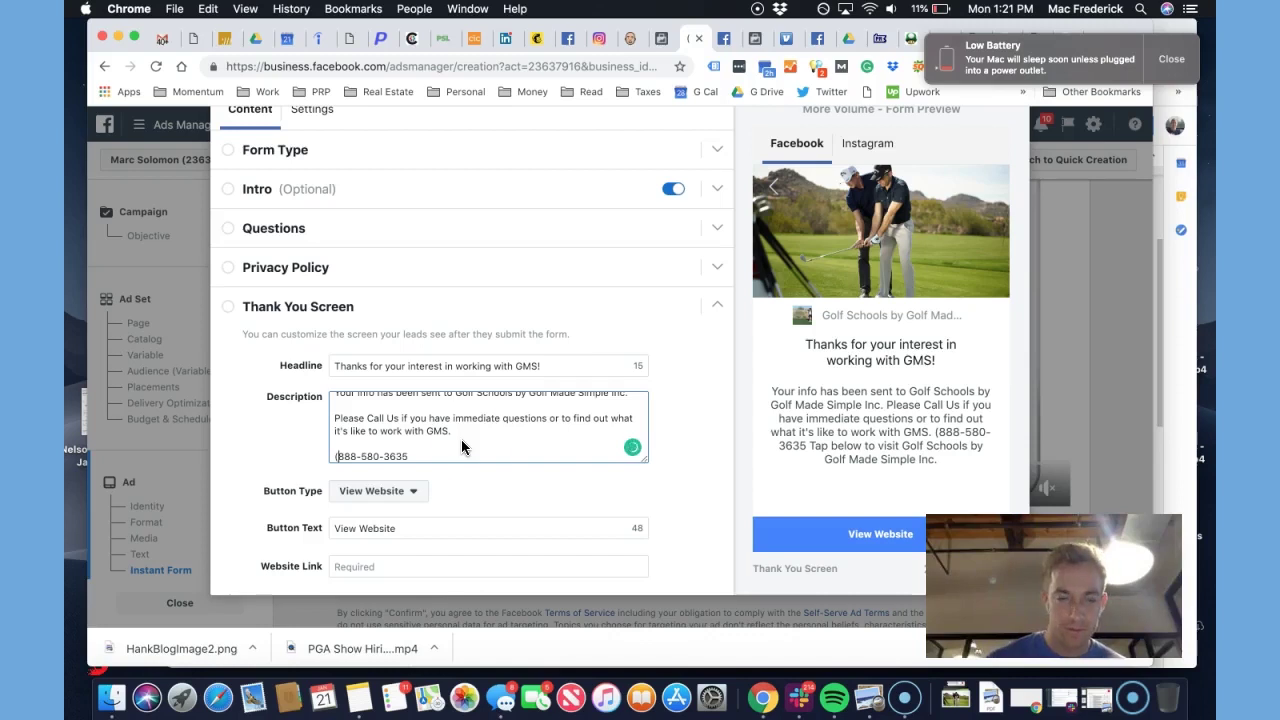
click(362, 459)
key(BackSpace)
text())
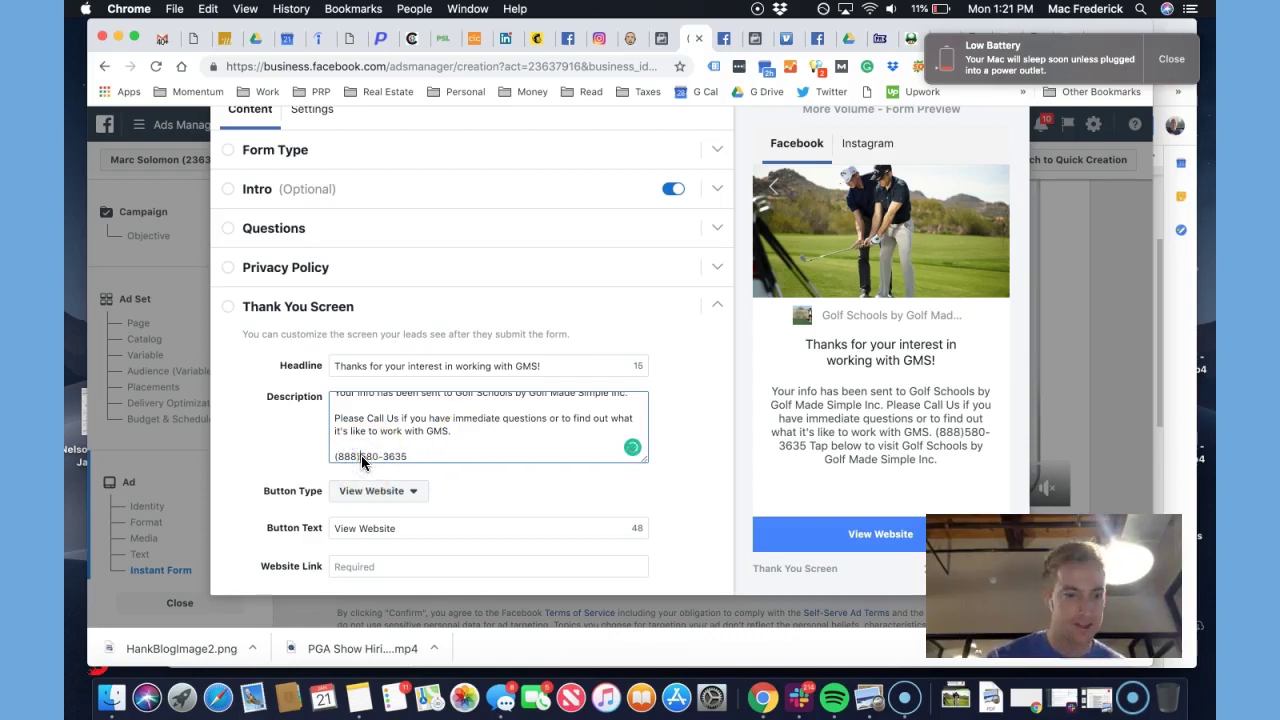
scroll(420, 459, down, 1)
click(458, 441)
key(Return)
Set the thank-you screen's button text to "View Website for More Info!"
triple_click(402, 522)
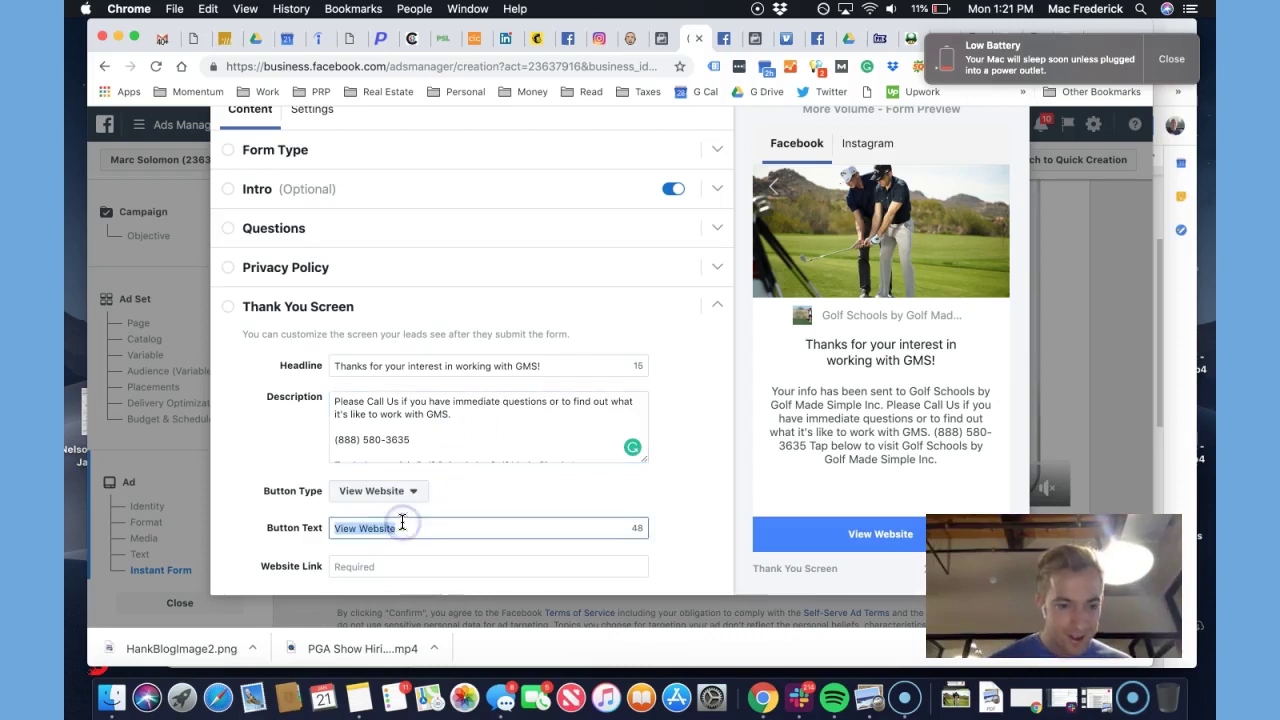
scroll(402, 522, down, 1)
click(458, 511)
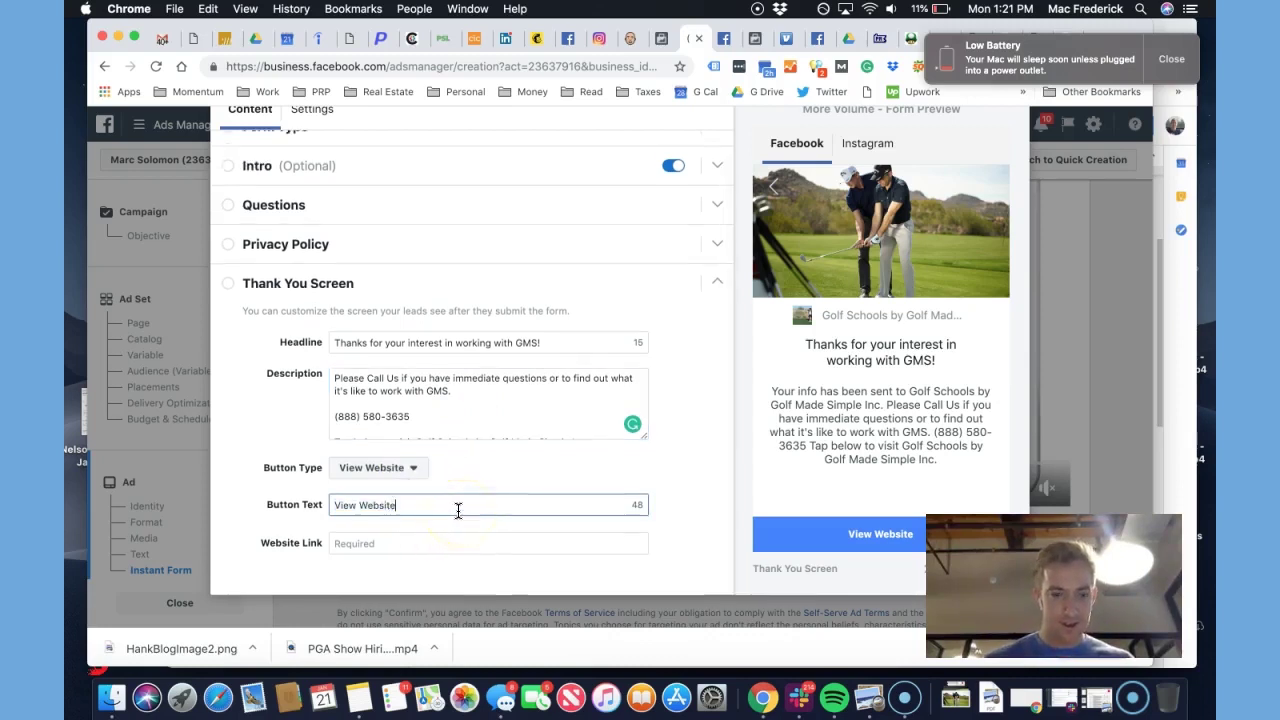
text(for More Info!)
Load the Golf Made Simple home page by removing the contact path from its address, and copy the home page URL
click(409, 541)
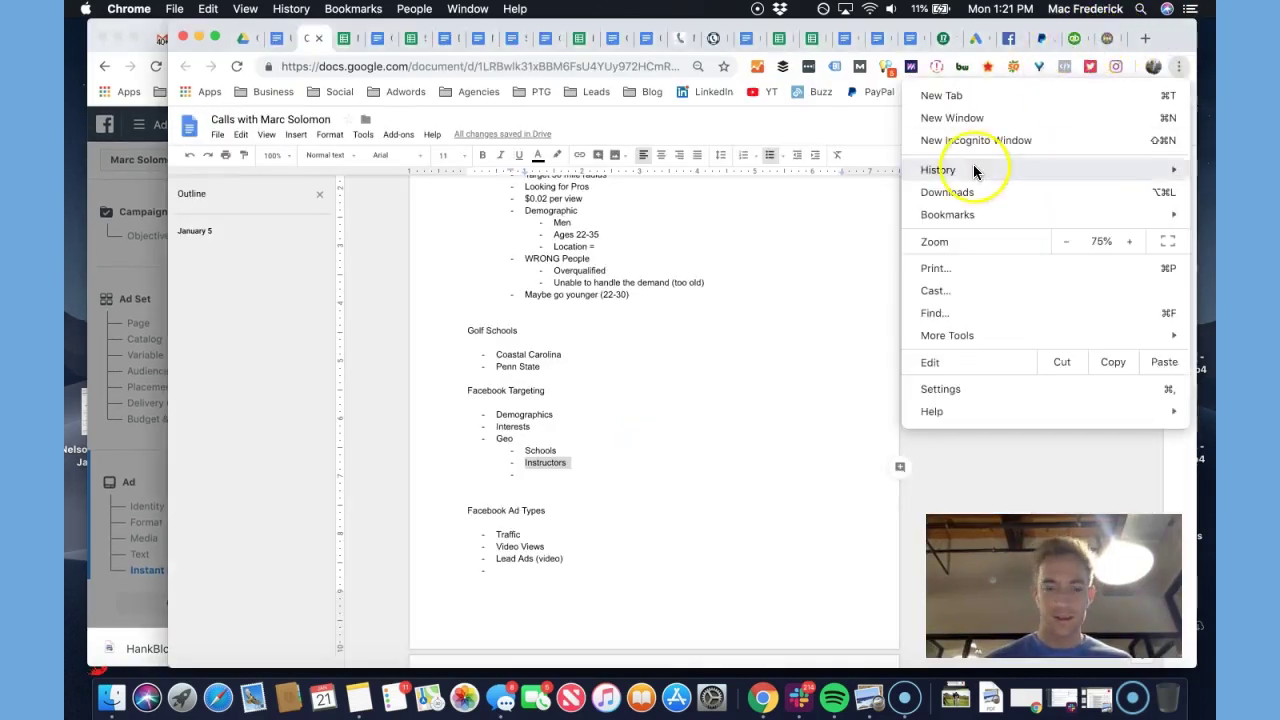
click(162, 442)
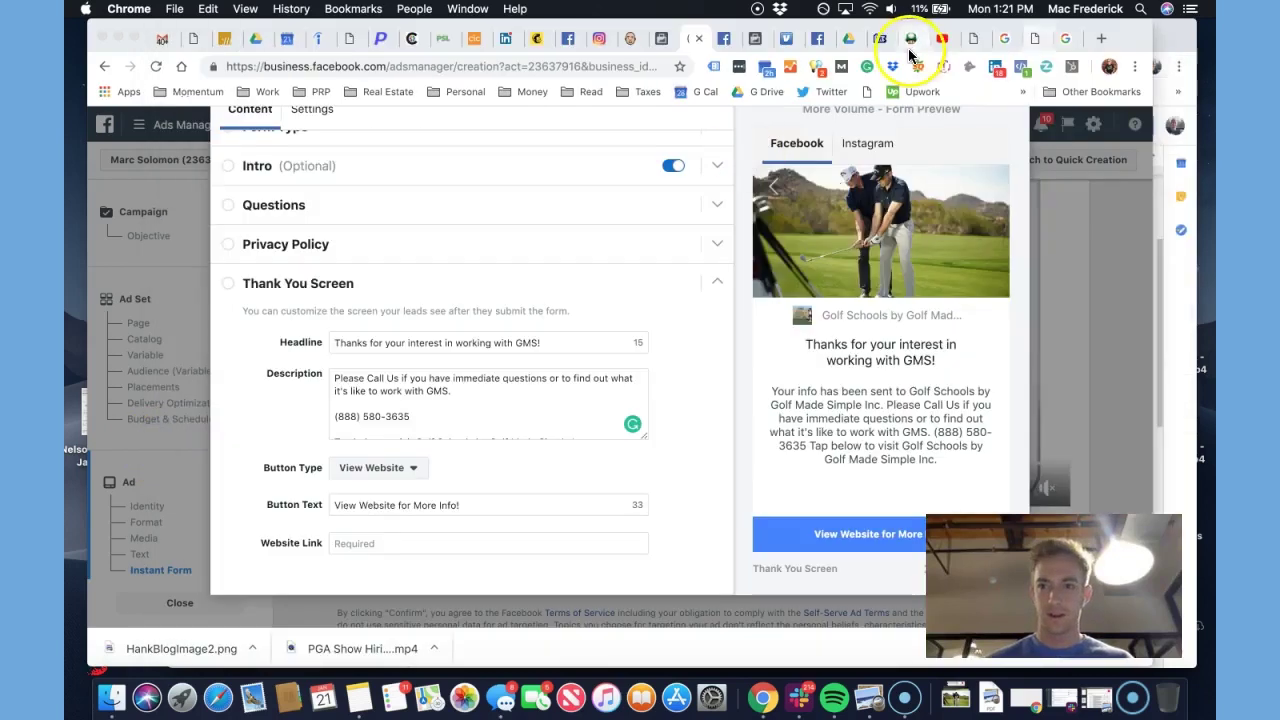
click(972, 40)
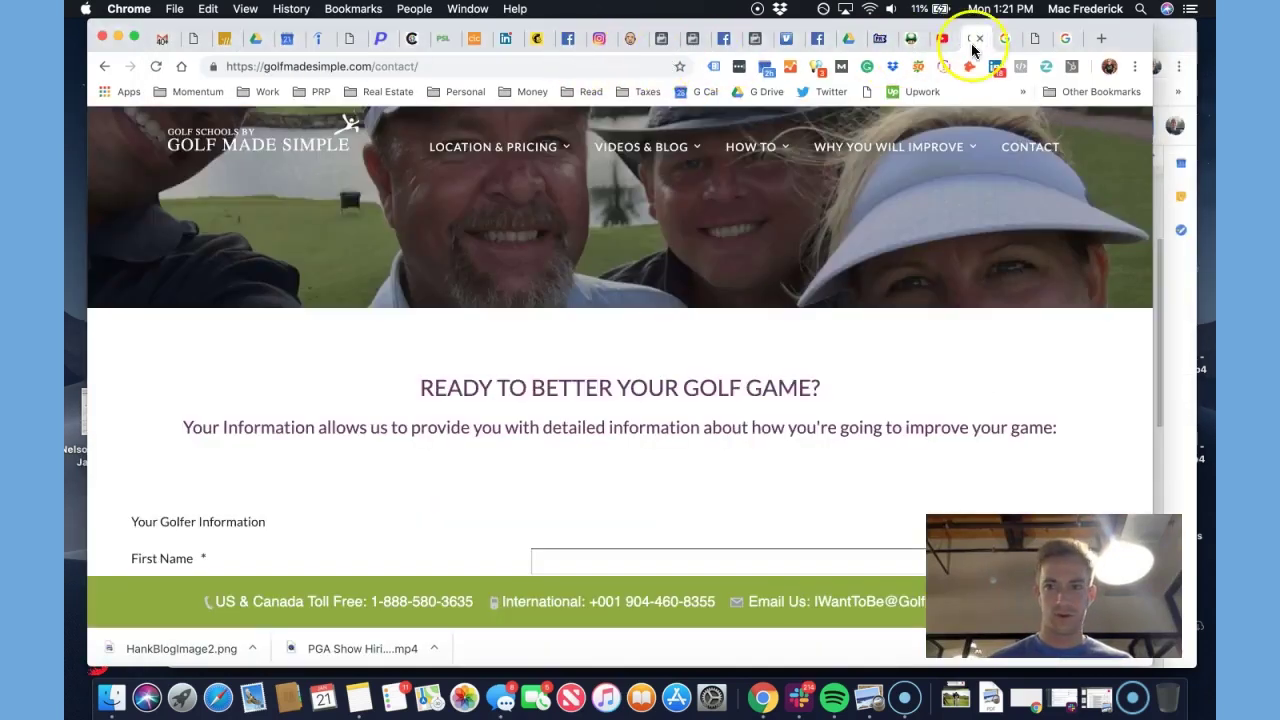
key(super+r)
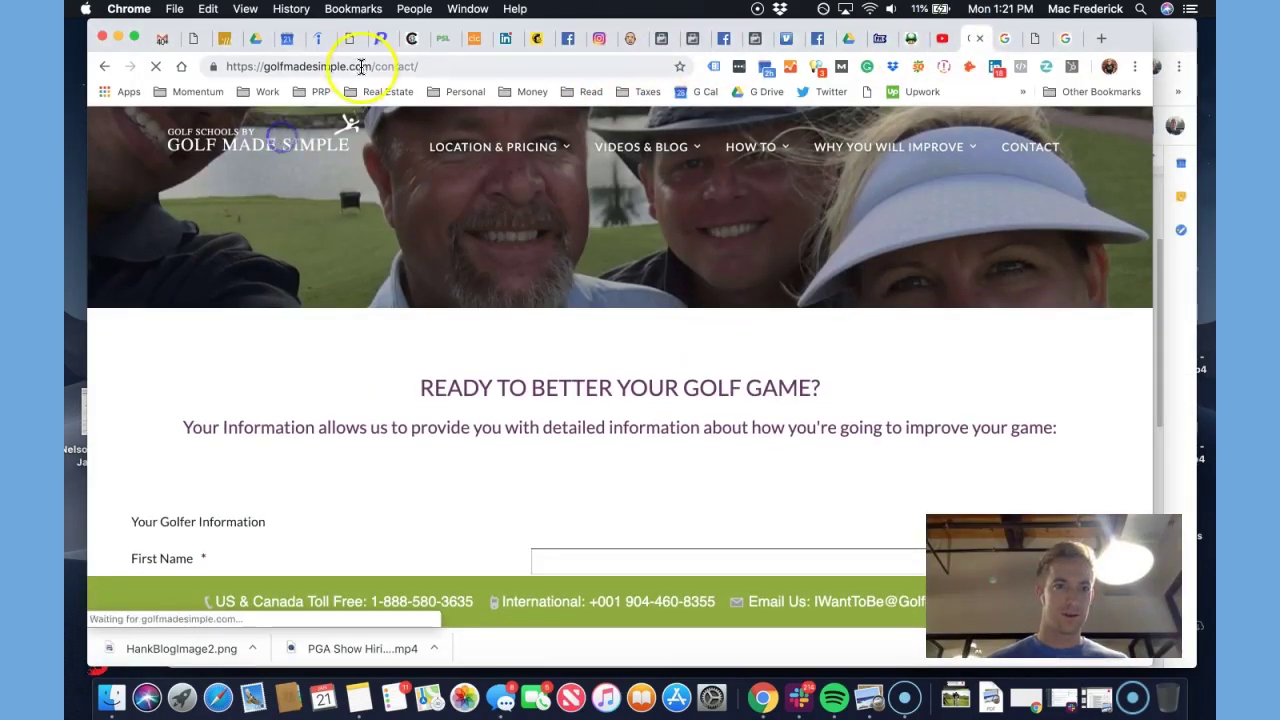
click(379, 68)
key(BackSpace)
key(BackSpace)
key(BackSpace)
key(BackSpace)
key(BackSpace)
key(BackSpace)
key(BackSpace)
key(BackSpace)
key(BackSpace)
key(Return)
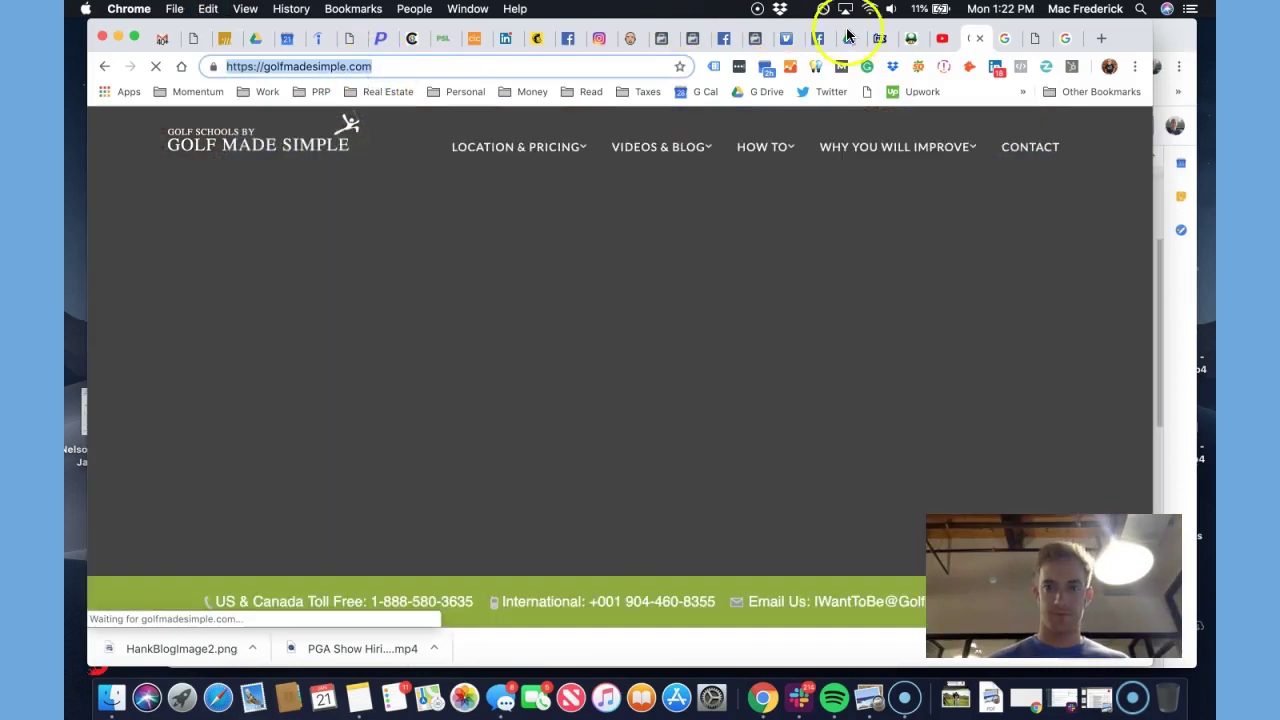
click(687, 40)
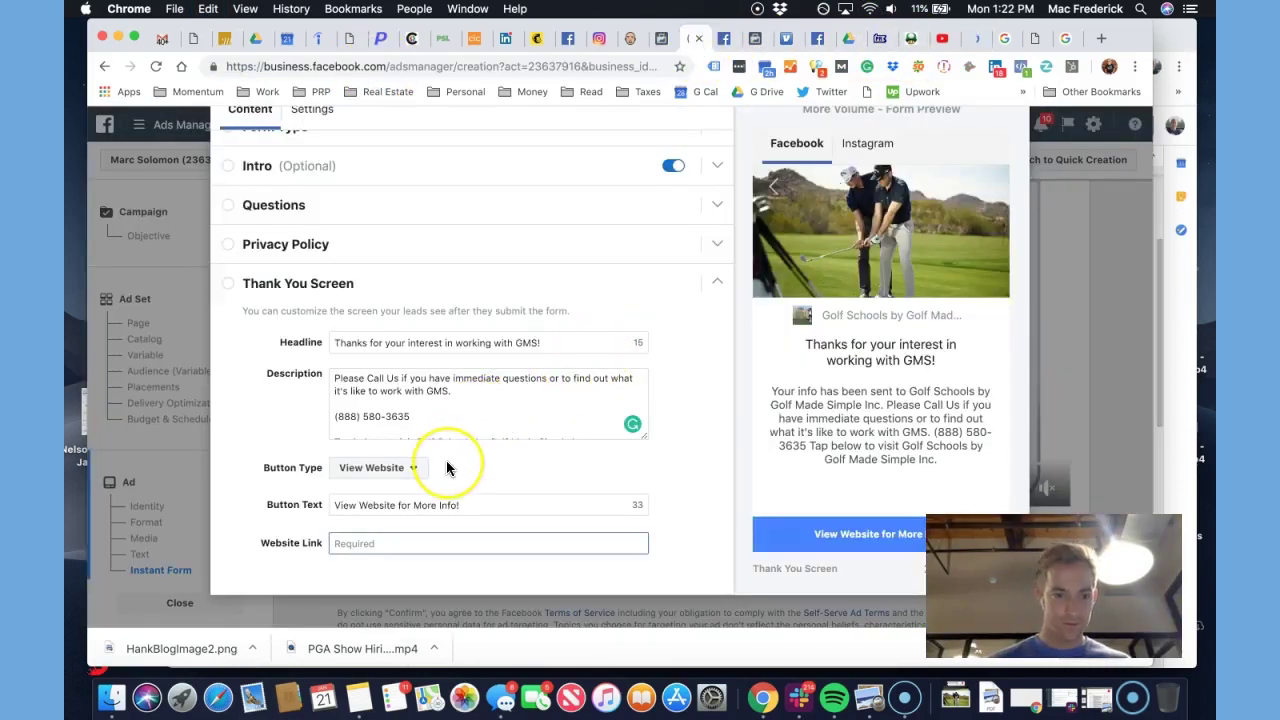
key(super+v)
click(470, 568)
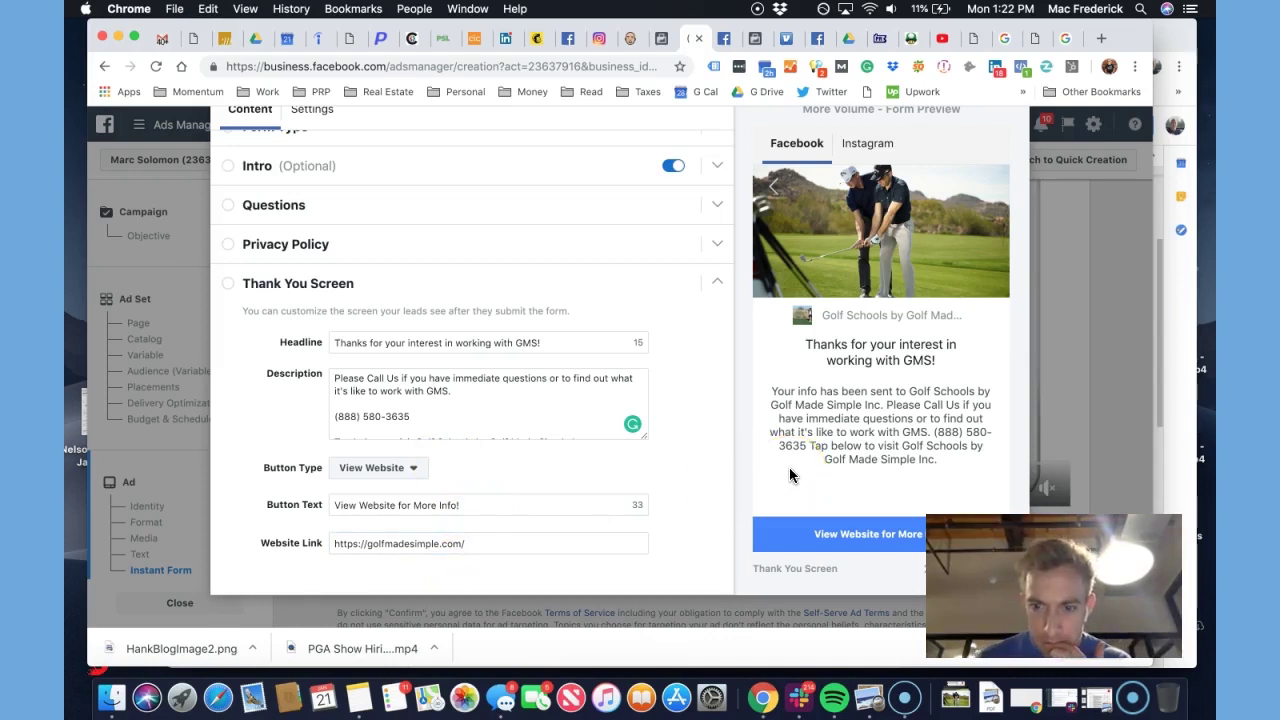
Review the Thank You Screen content, then open the Privacy Policy section and read its link requirements
scroll(833, 308, up, 3)
scroll(437, 390, down, 4)
scroll(437, 390, up, 1)
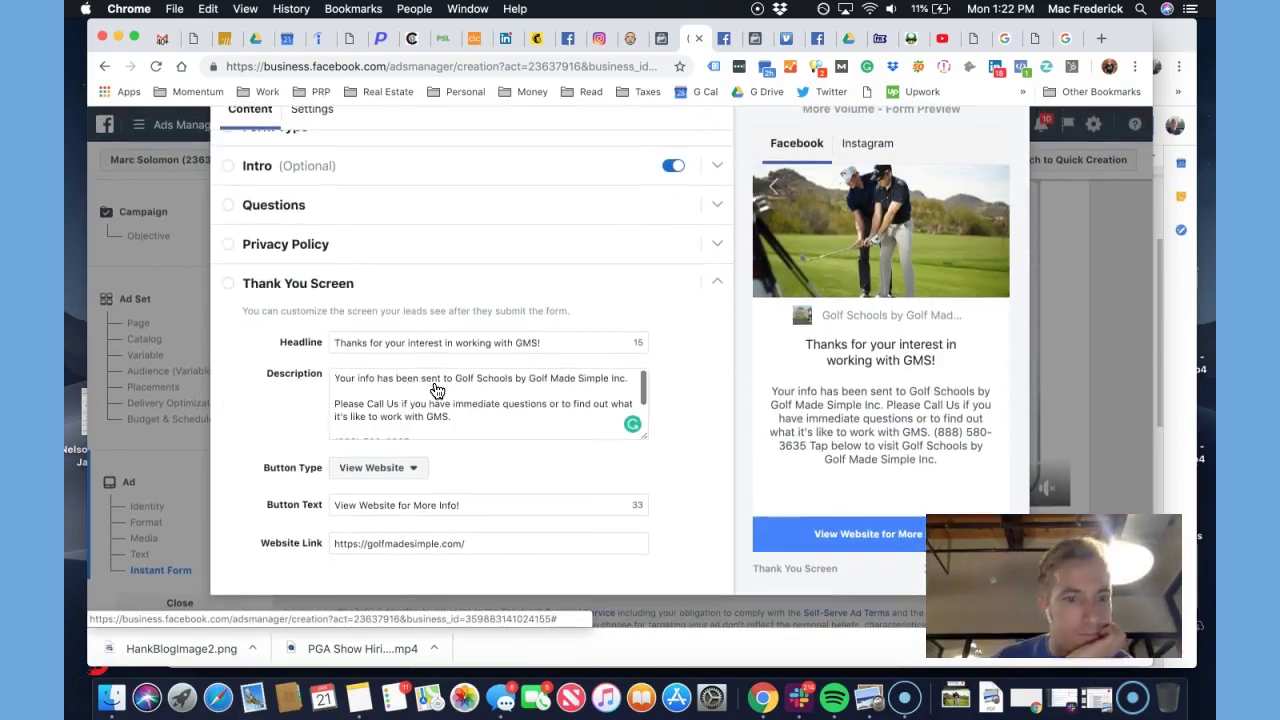
scroll(343, 292, up, 1)
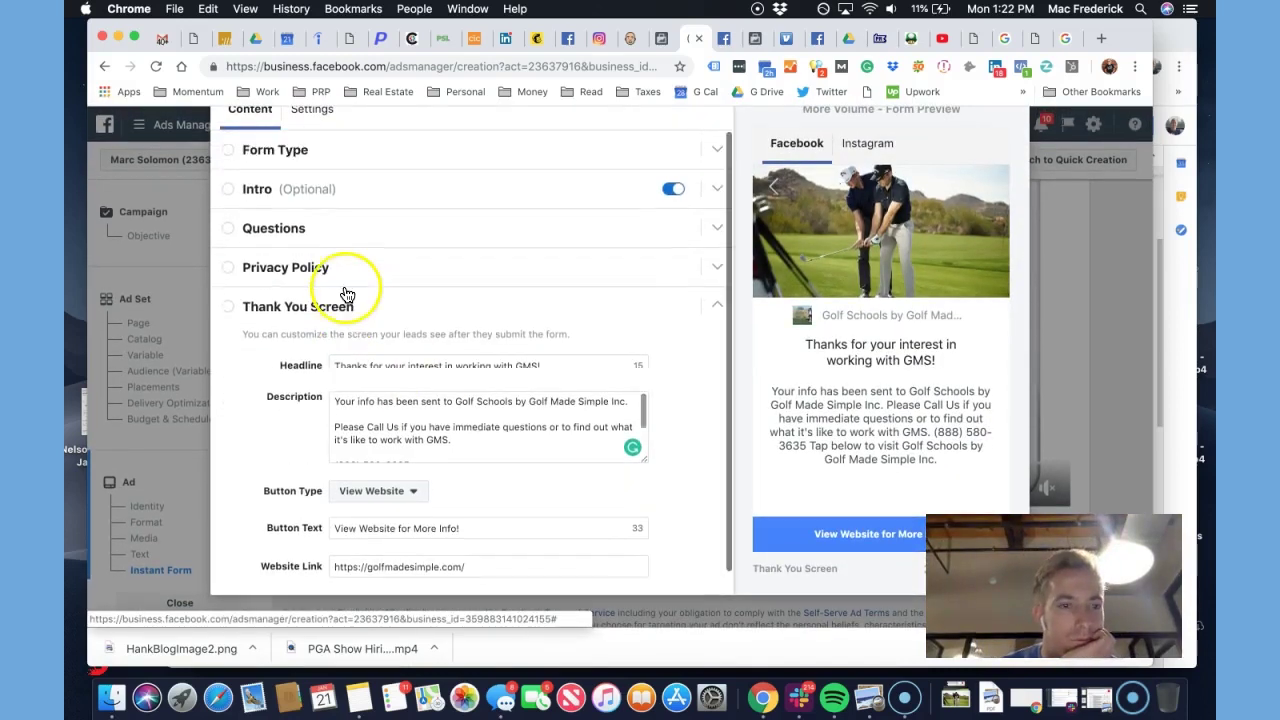
click(270, 313)
click(278, 311)
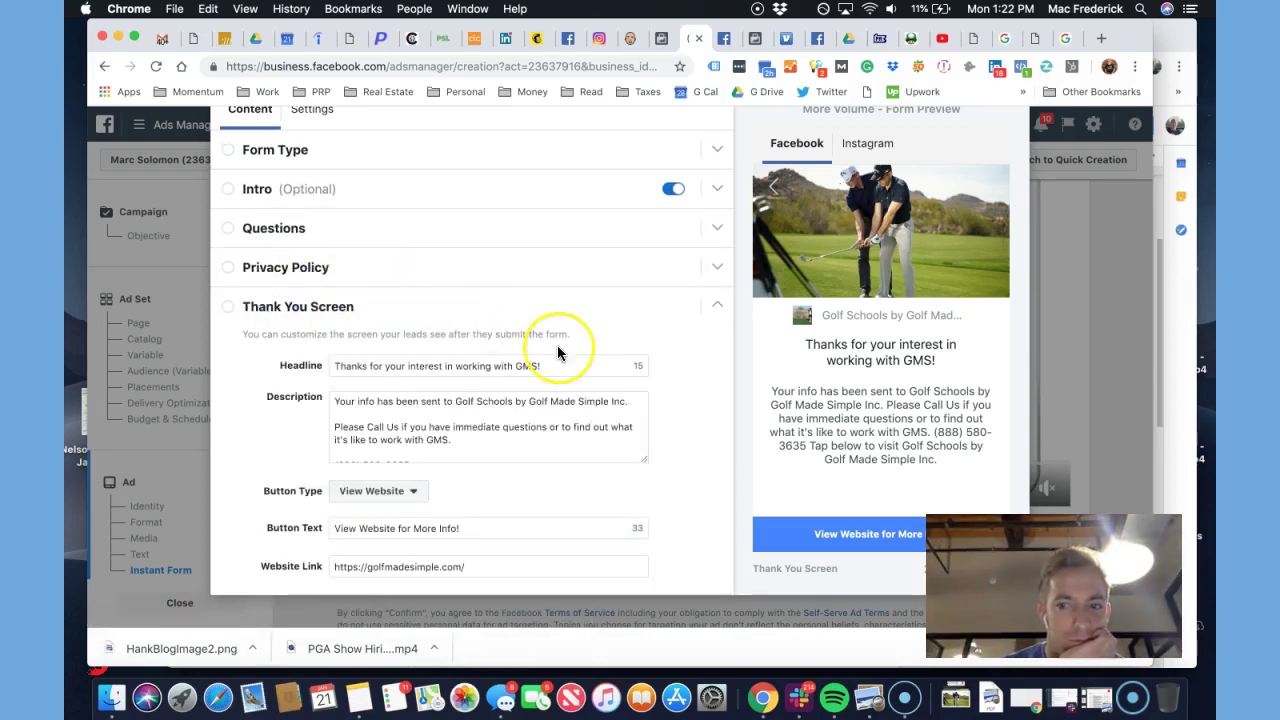
click(366, 268)
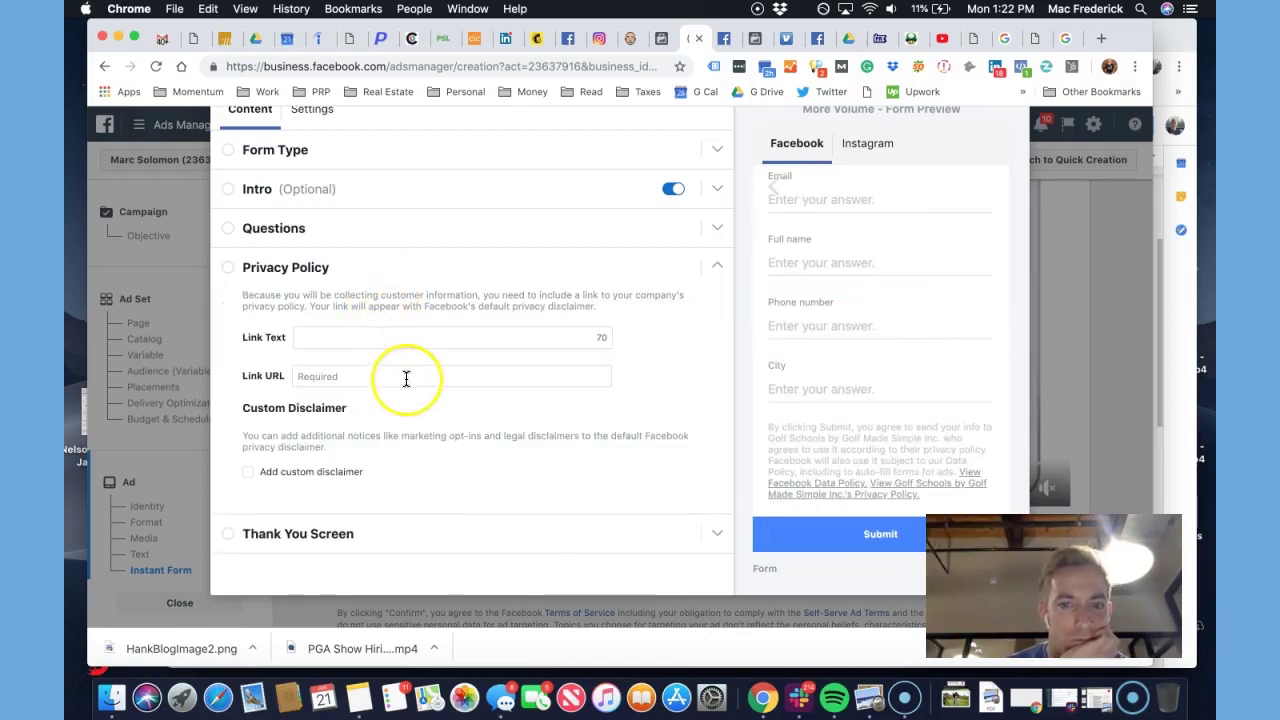
scroll(406, 377, up, 2)
scroll(406, 377, up, 1)
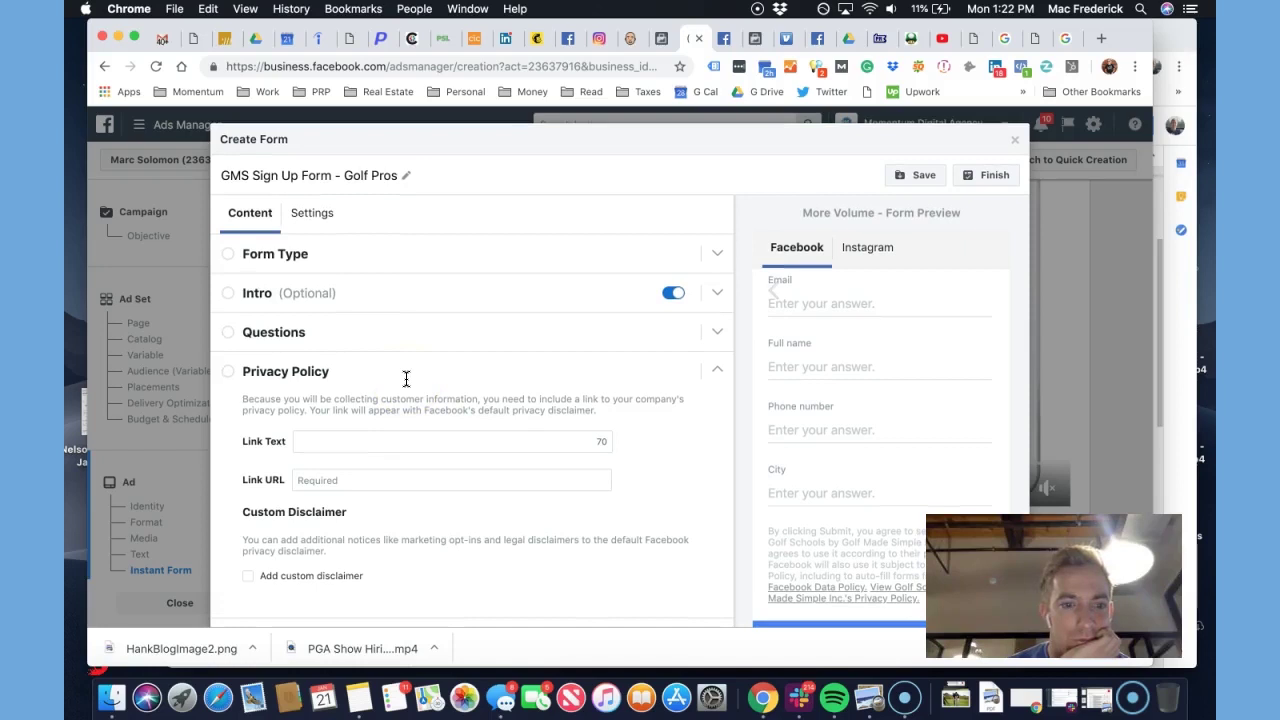
click(421, 396)
click(388, 434)
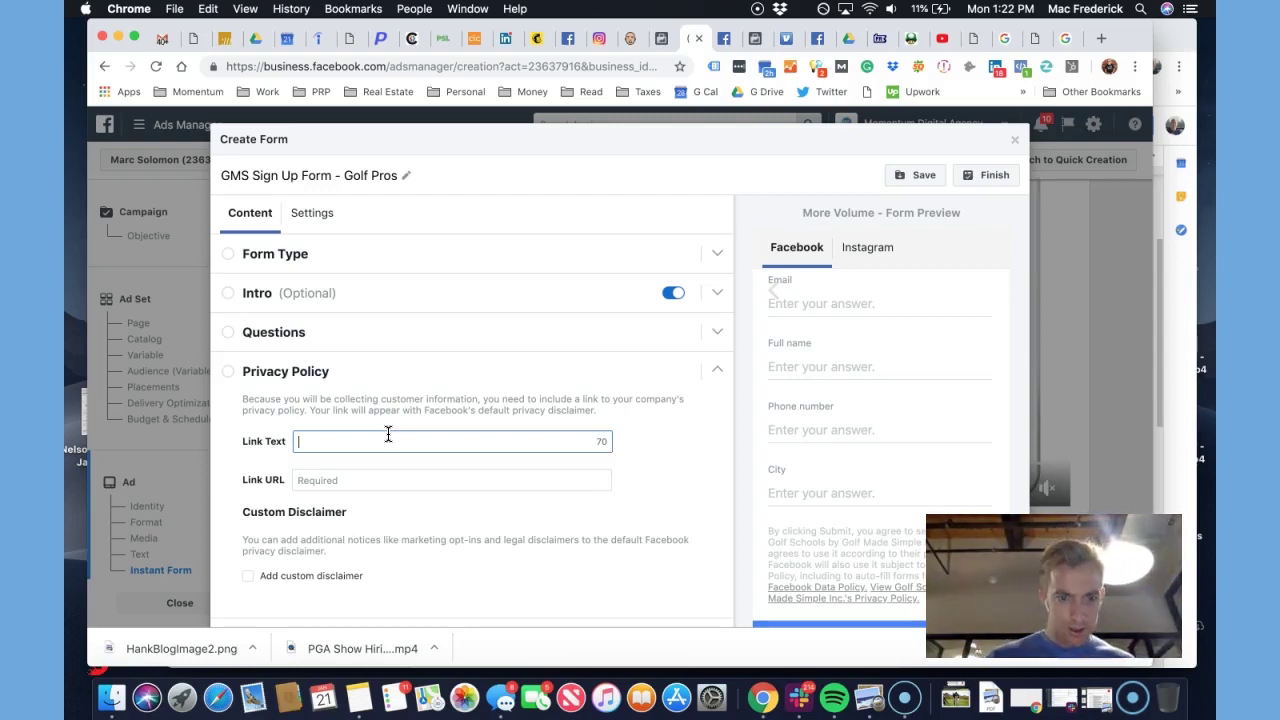
text(Thanks)
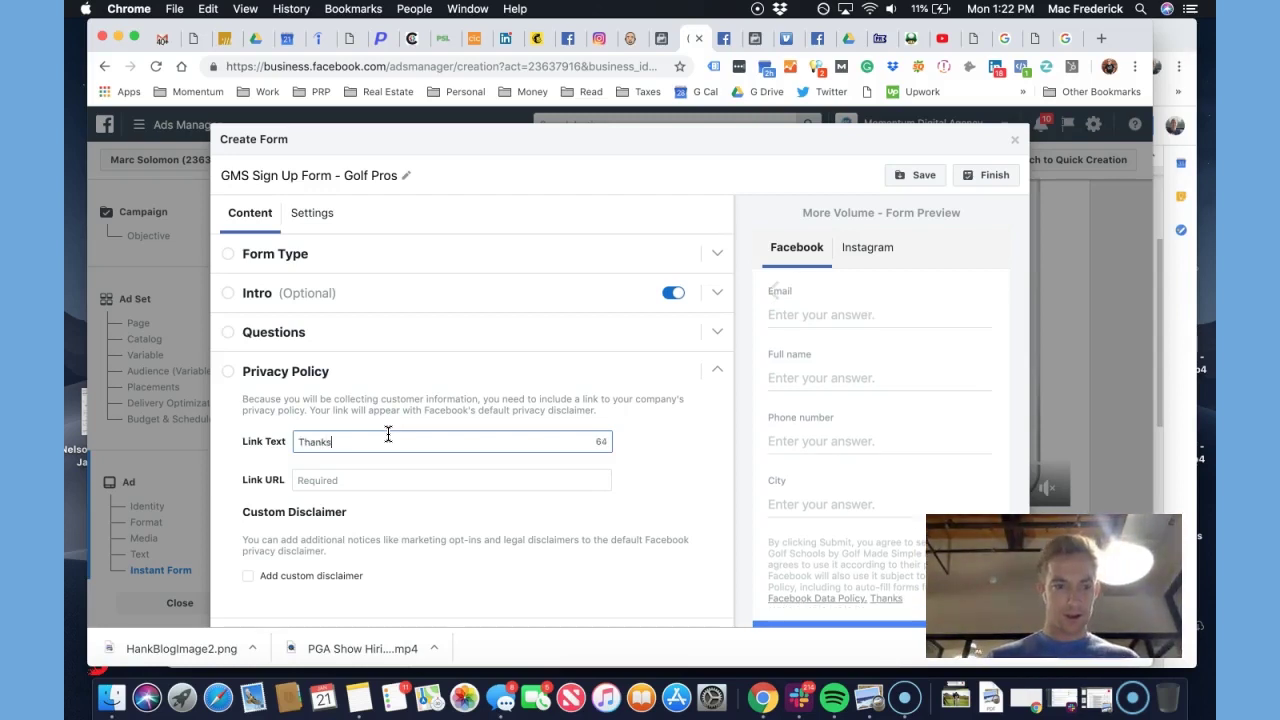
key(BackSpace)
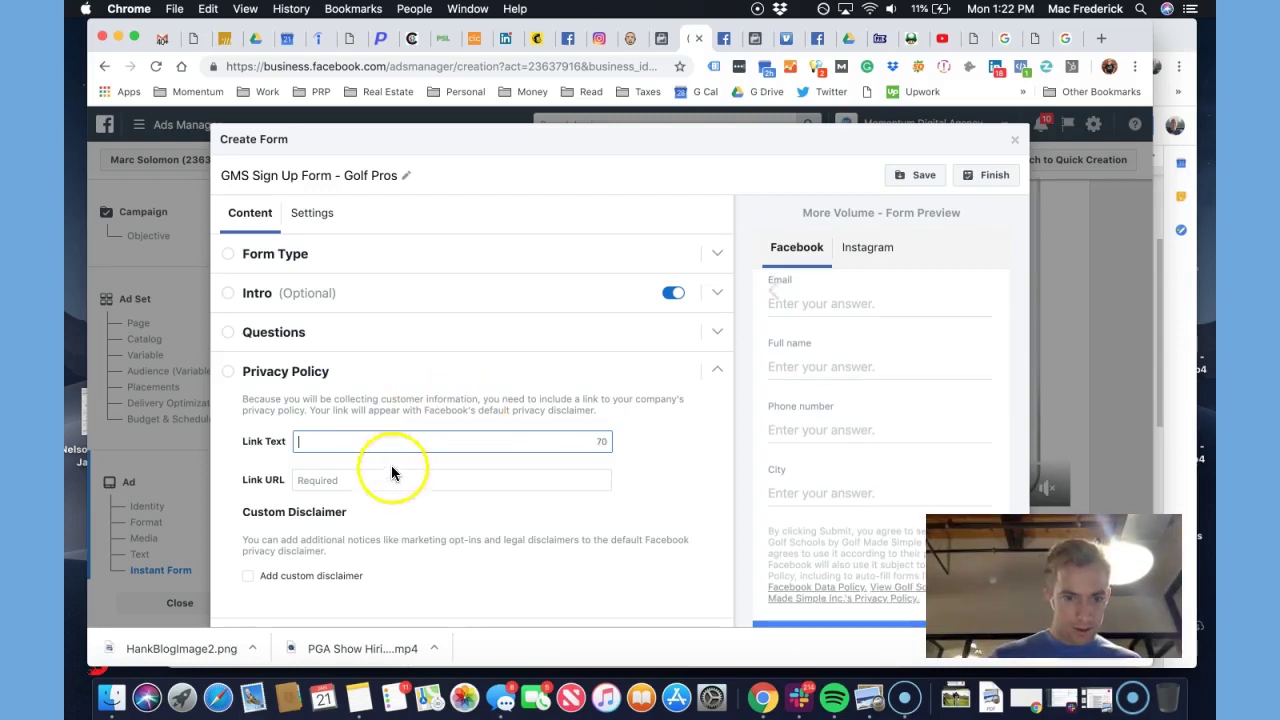
scroll(354, 532, down, 3)
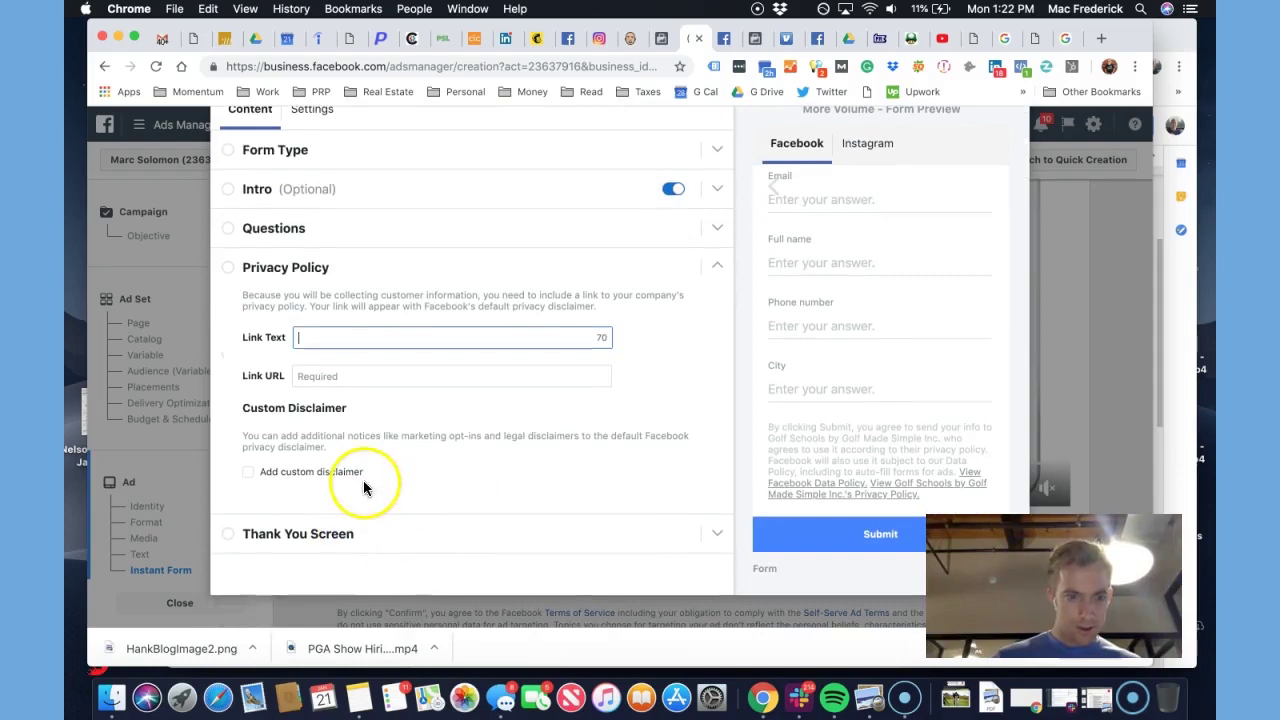
click(380, 401)
key(super+v)
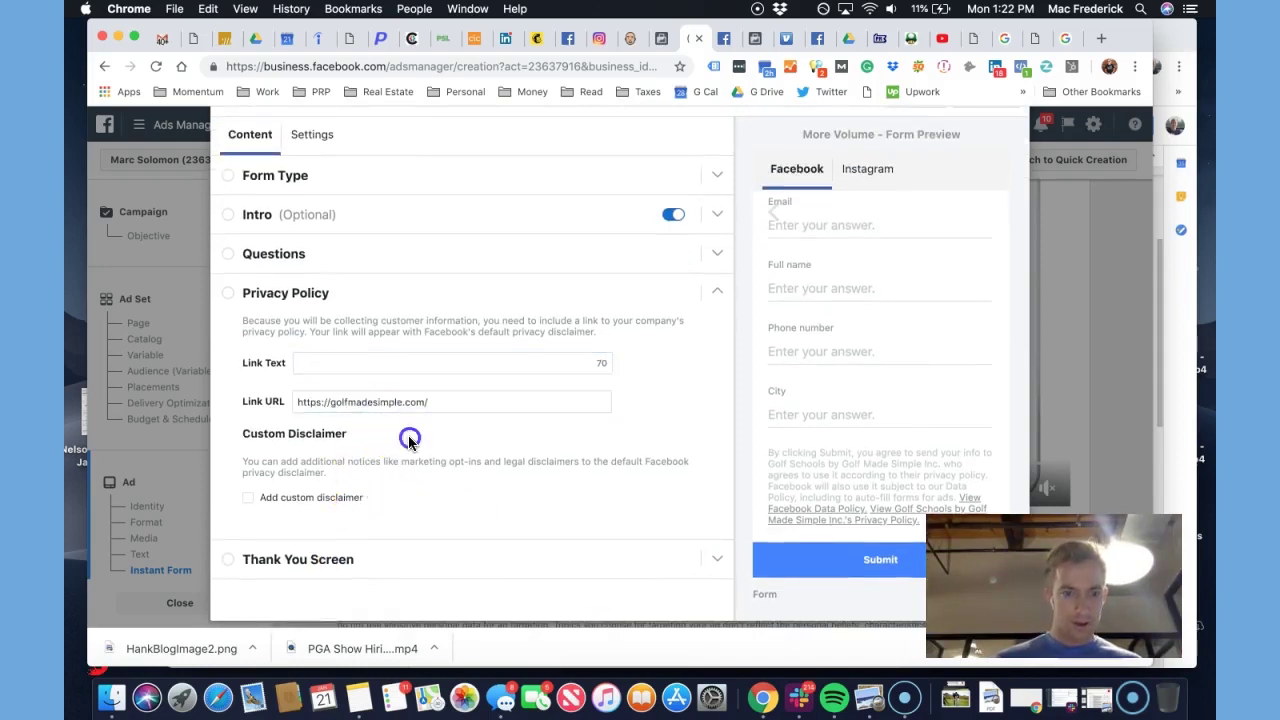
Set the Questions section's headline to "Learn More about Working for Golf Made Simple!"
scroll(586, 409, up, 3)
click(420, 397)
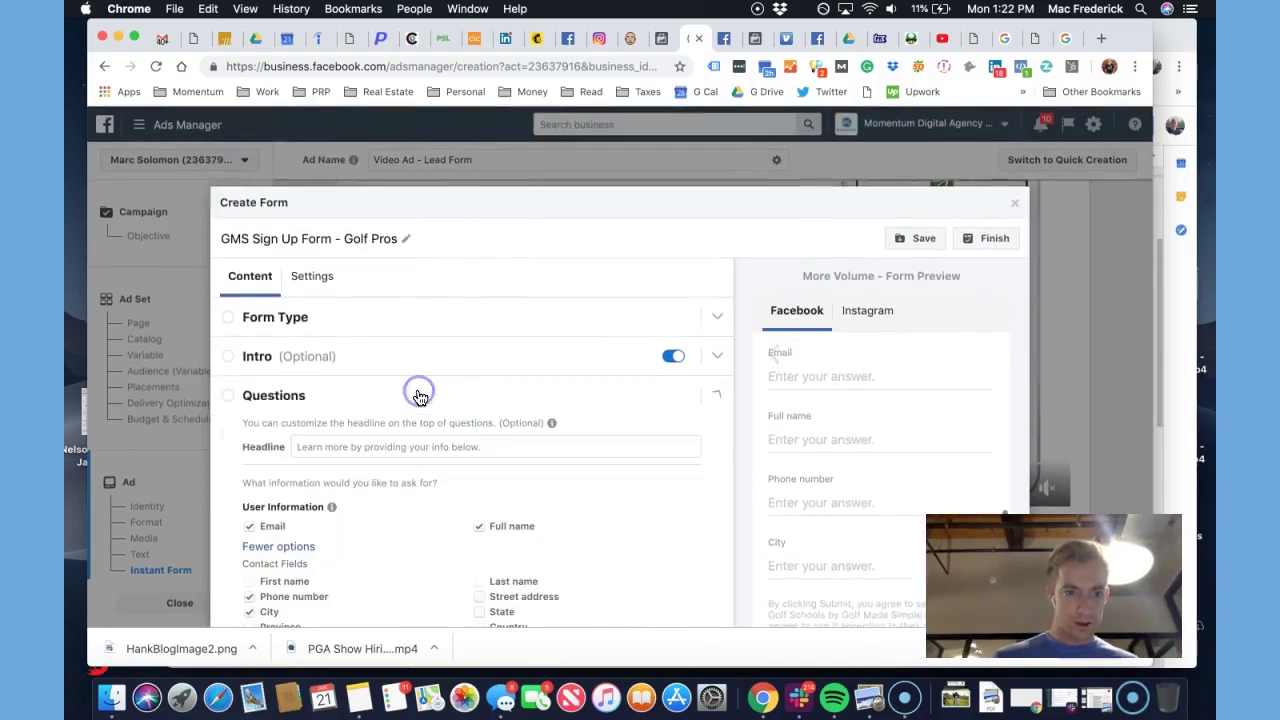
scroll(418, 395, down, 3)
scroll(417, 394, up, 1)
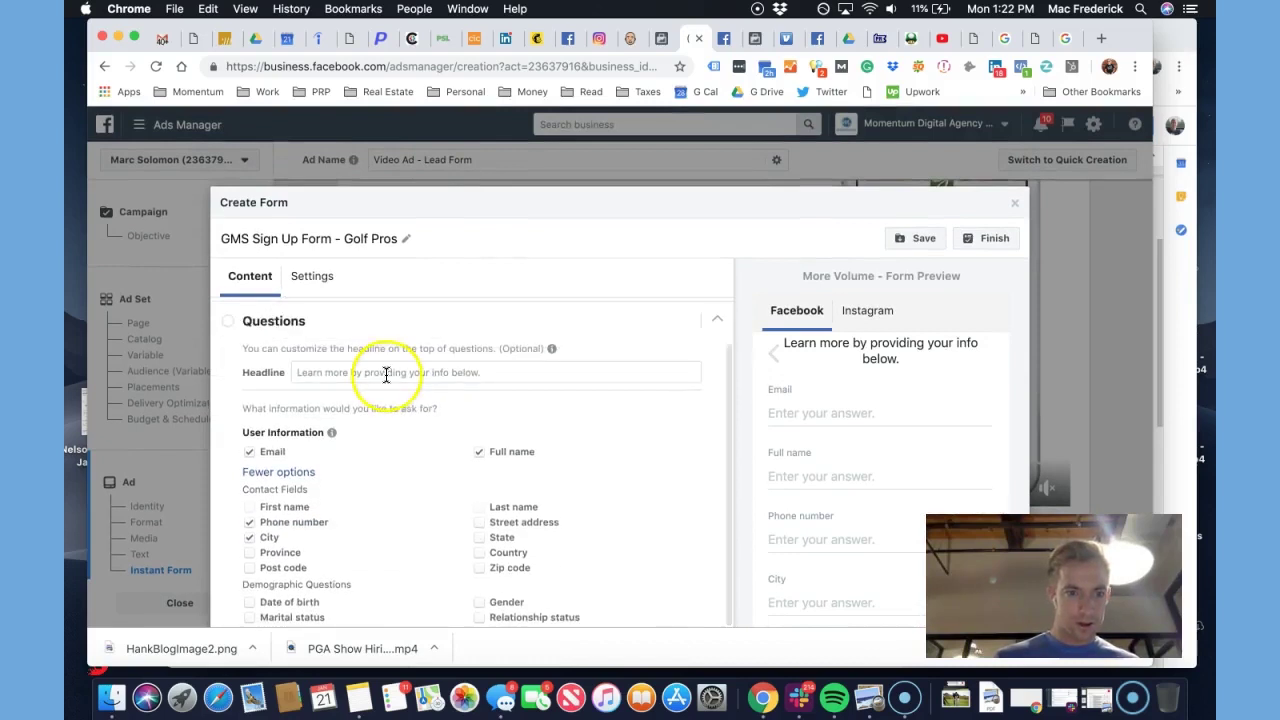
scroll(794, 451, up, 5)
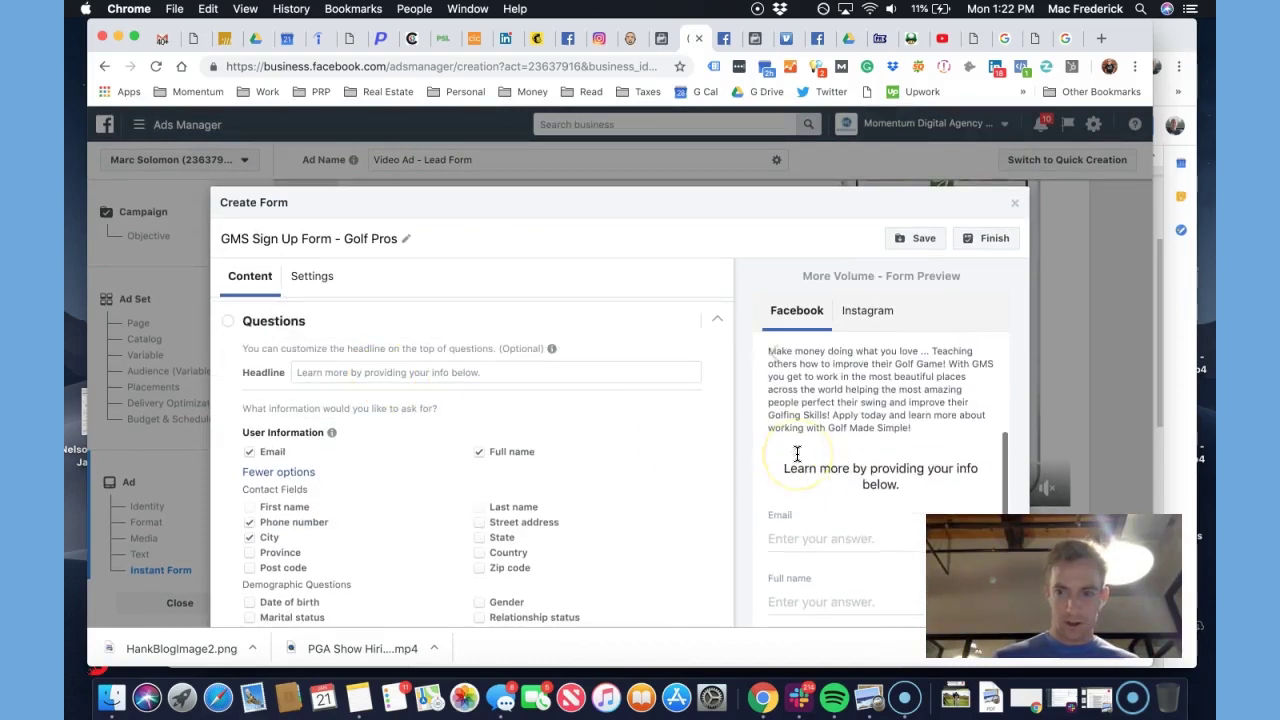
scroll(796, 453, down, 2)
click(378, 371)
text(A)
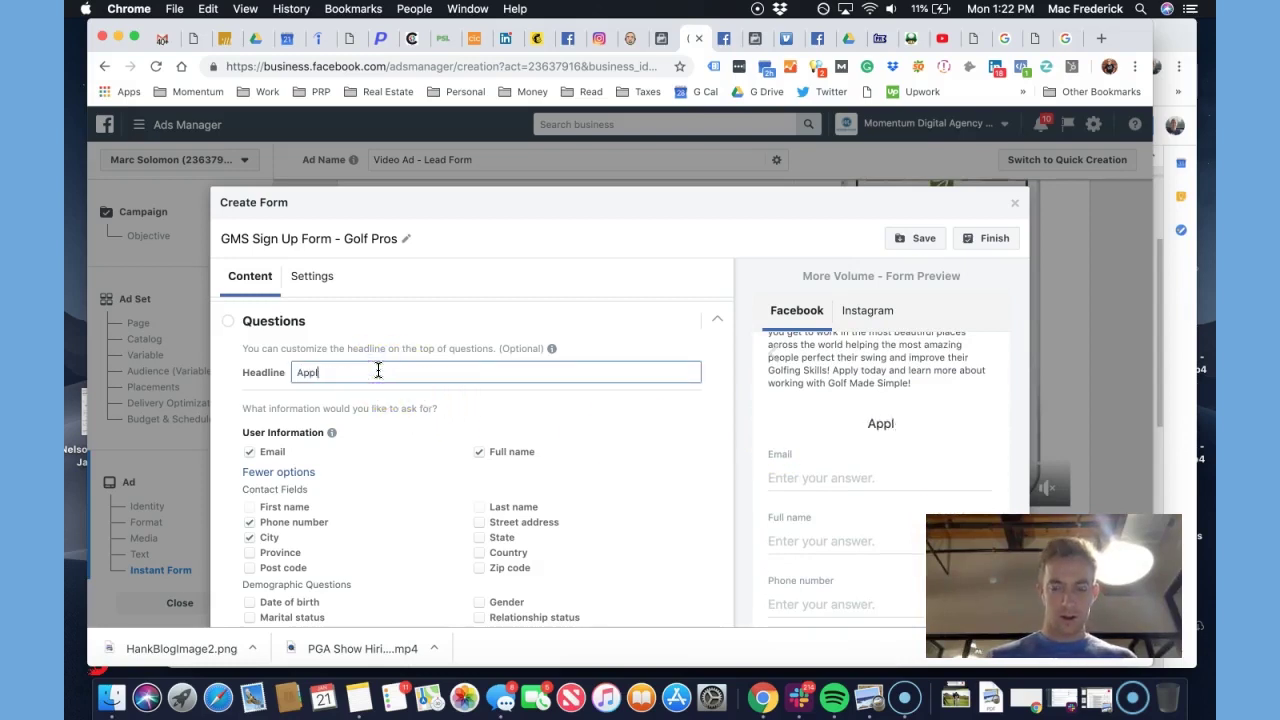
key(BackSpace)
text(Learn M)
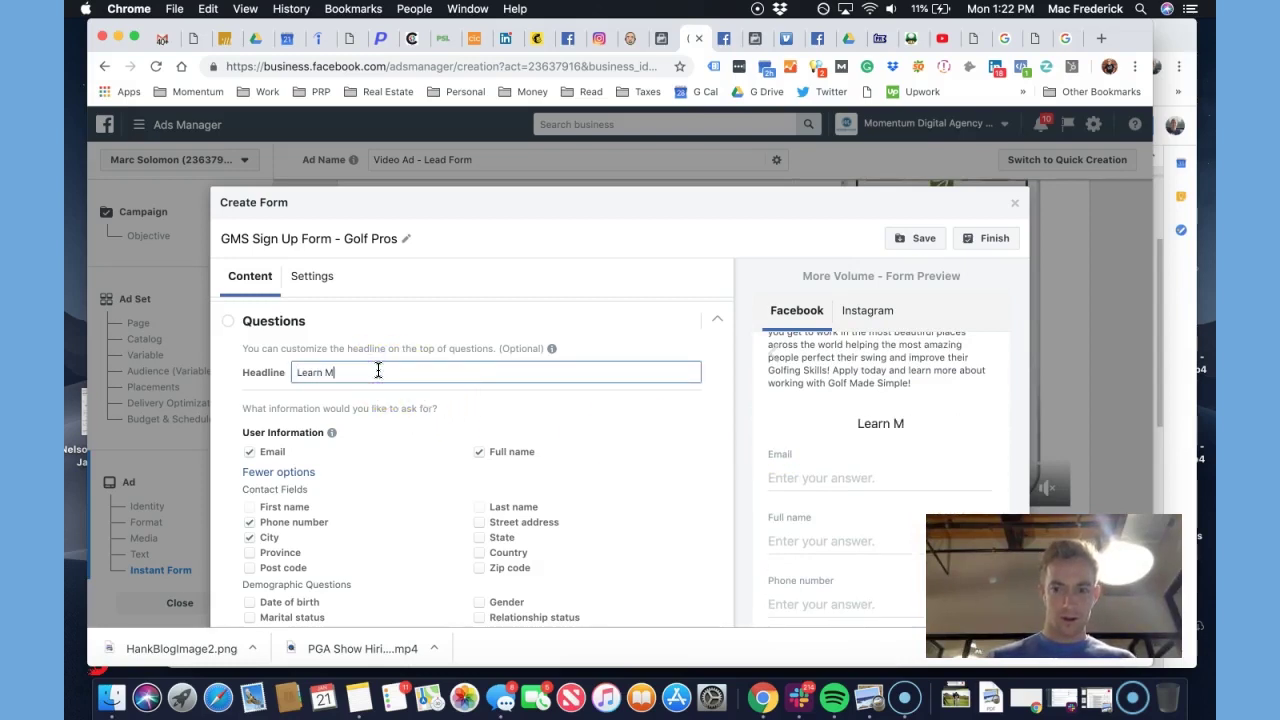
text(ore about Working for Golf Made Simple!)
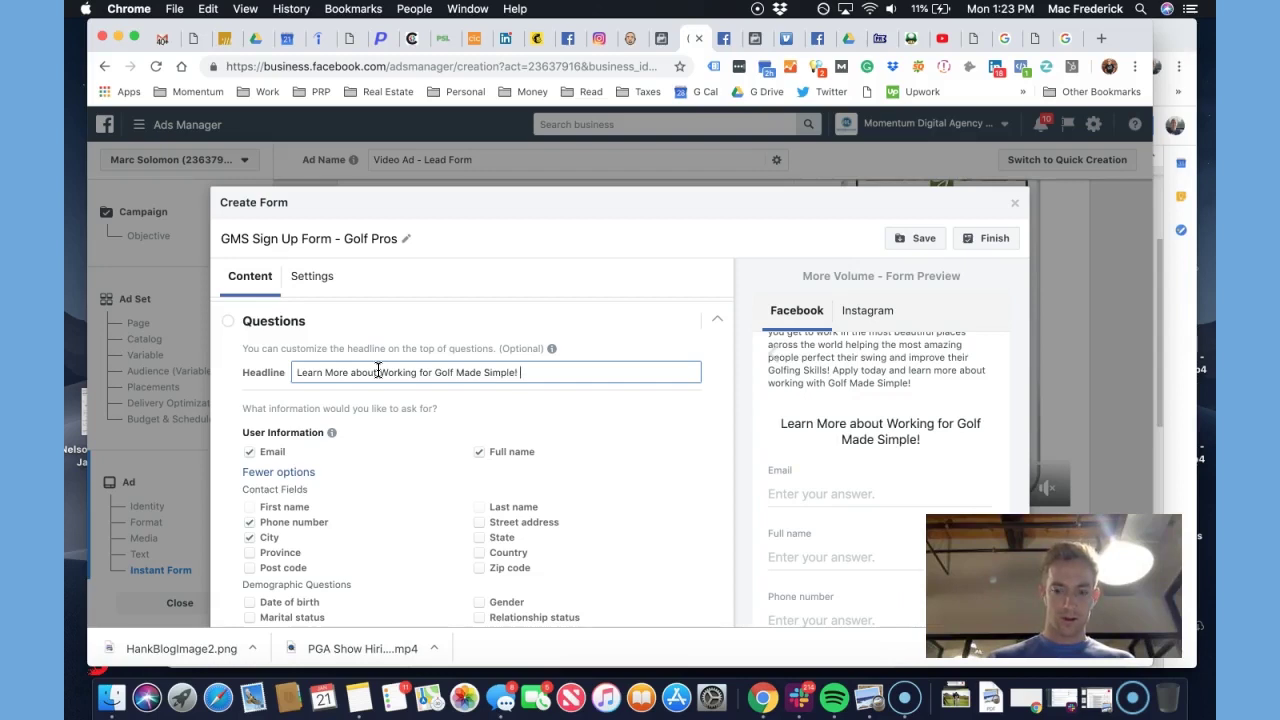
Append "Apply Below!" to the Questions headline and replace the exclamation mark after "Golf Made Simple" with a period
text( Apply Below!)
click(516, 372)
key(BackSpace)
text(.)
scroll(602, 418, down, 5)
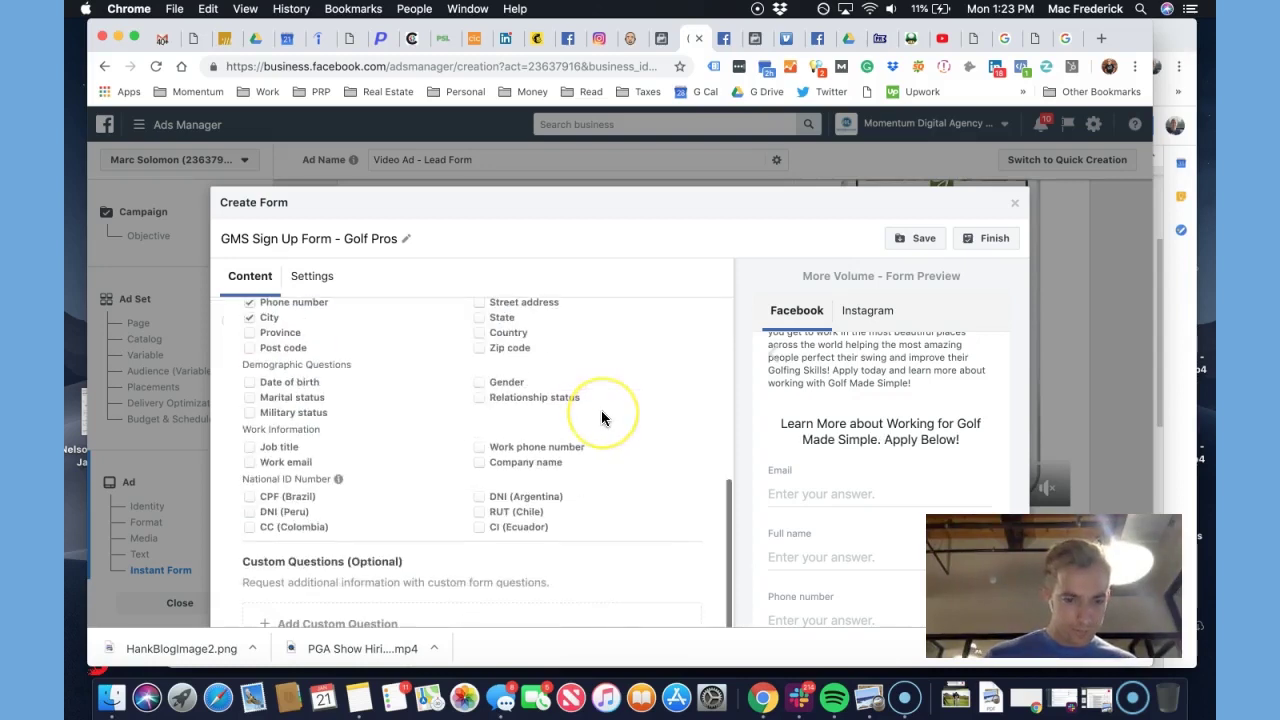
scroll(602, 418, down, 3)
scroll(545, 412, up, 5)
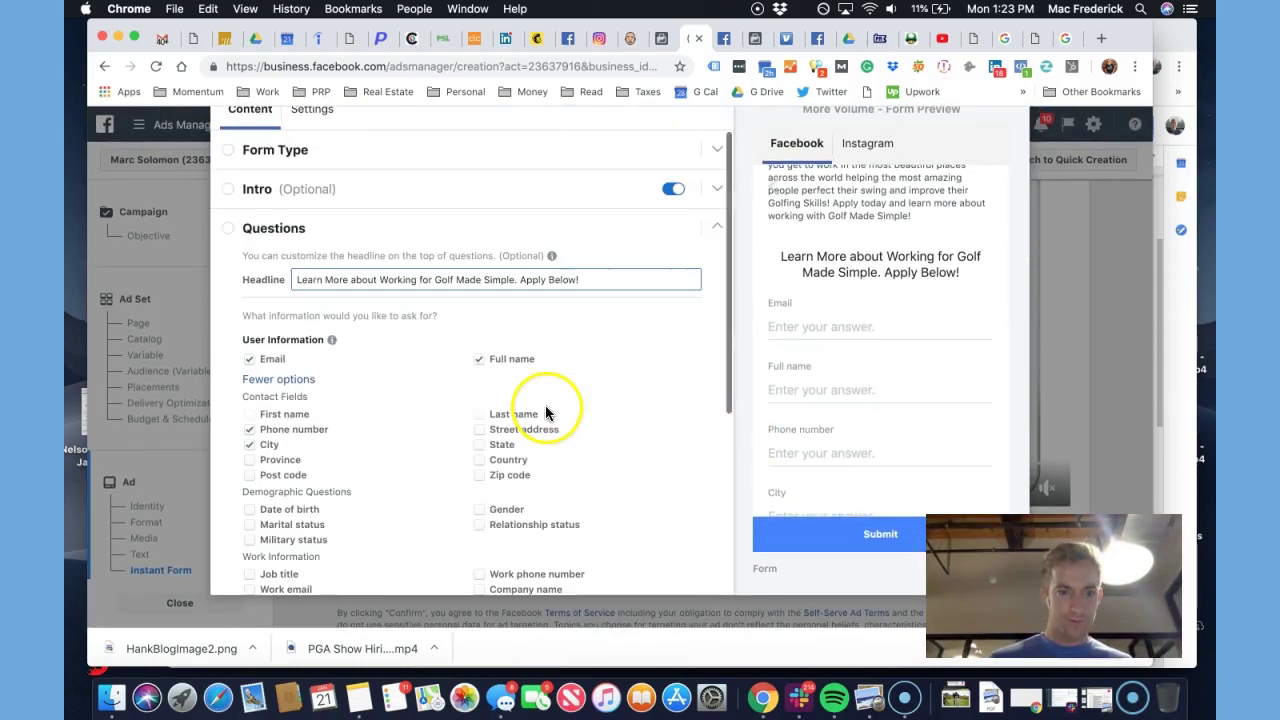
Check the lead form's Intro and Form Type sections, and finish the GMS Sign Up Form - Golf Pros
click(272, 189)
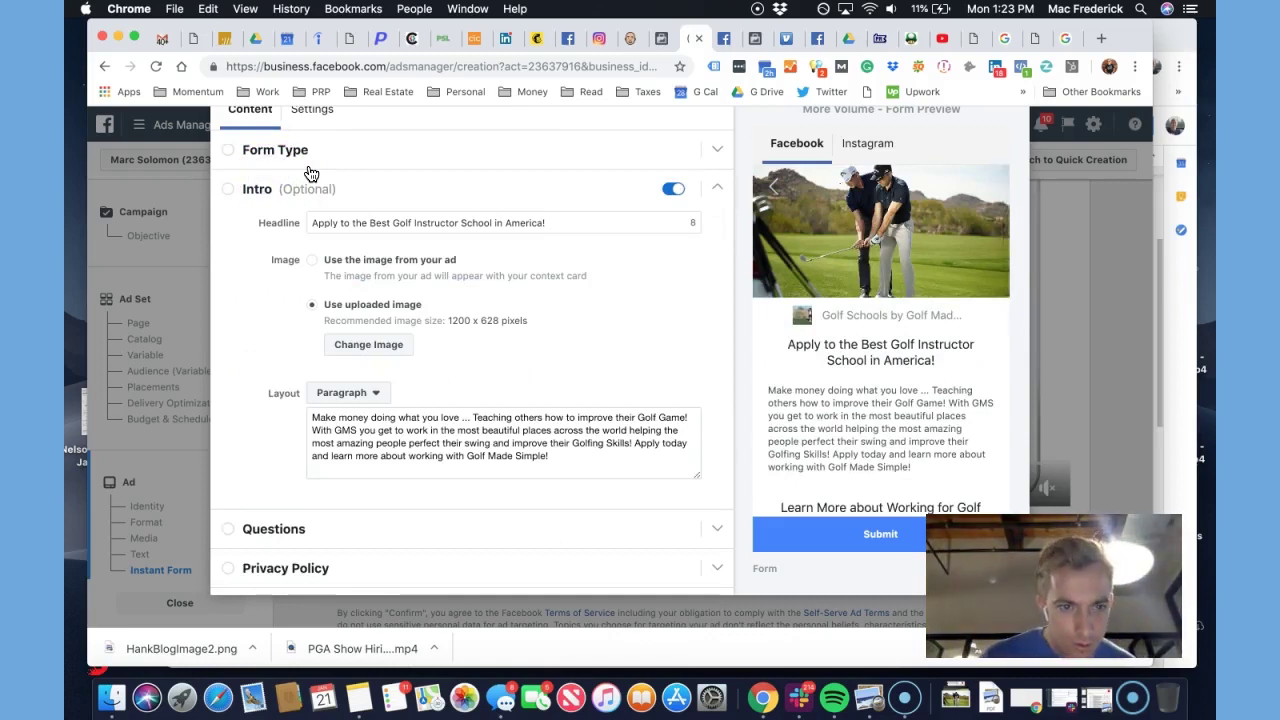
click(307, 163)
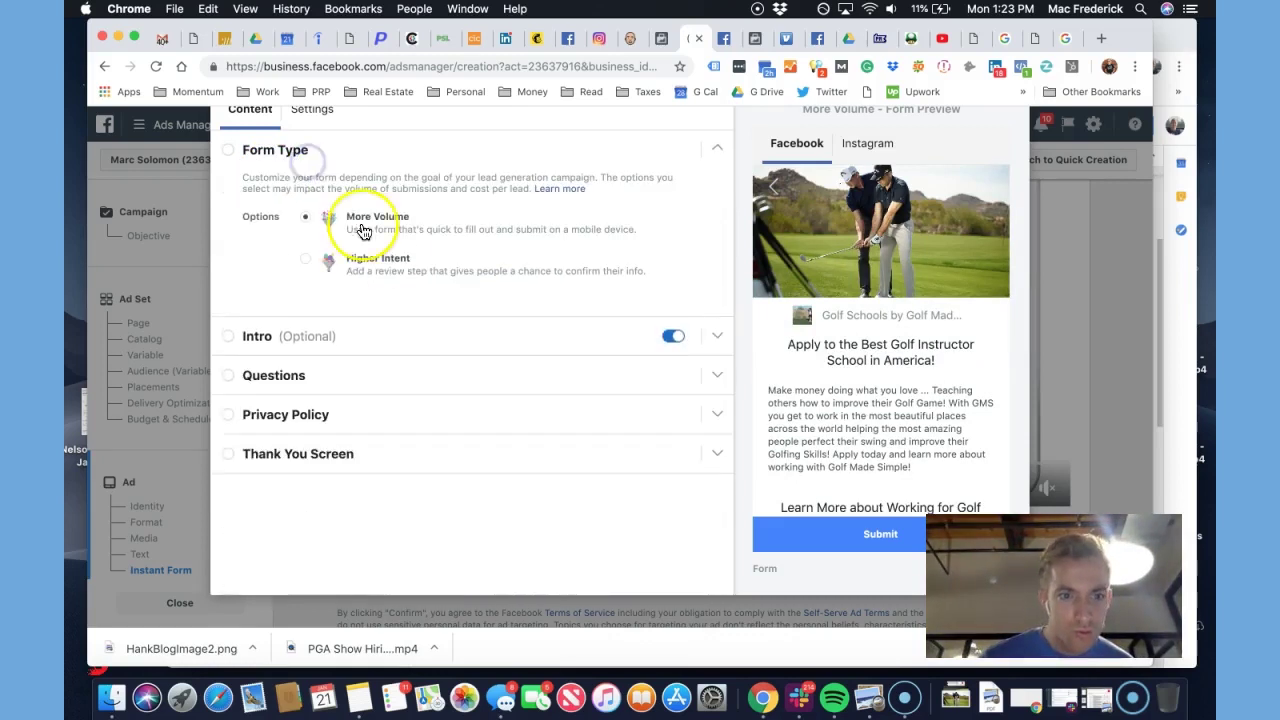
drag(1053, 585, 1048, 323)
scroll(829, 316, up, 3)
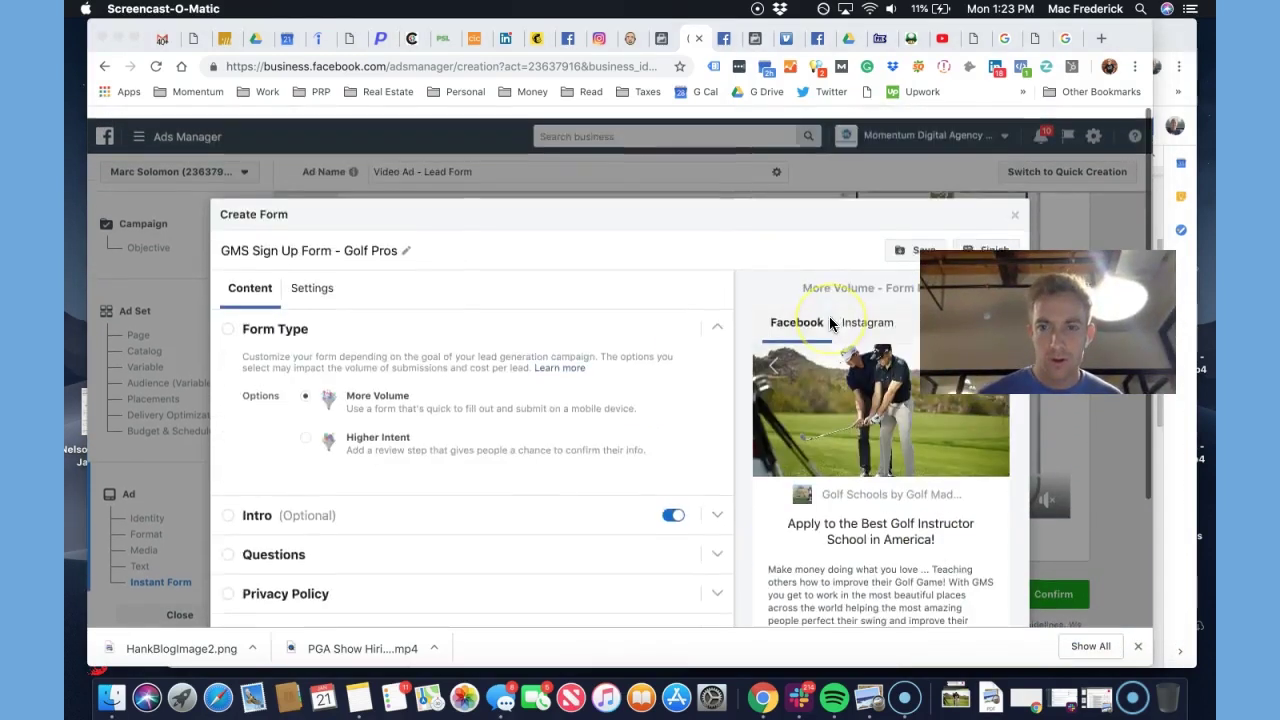
click(985, 165)
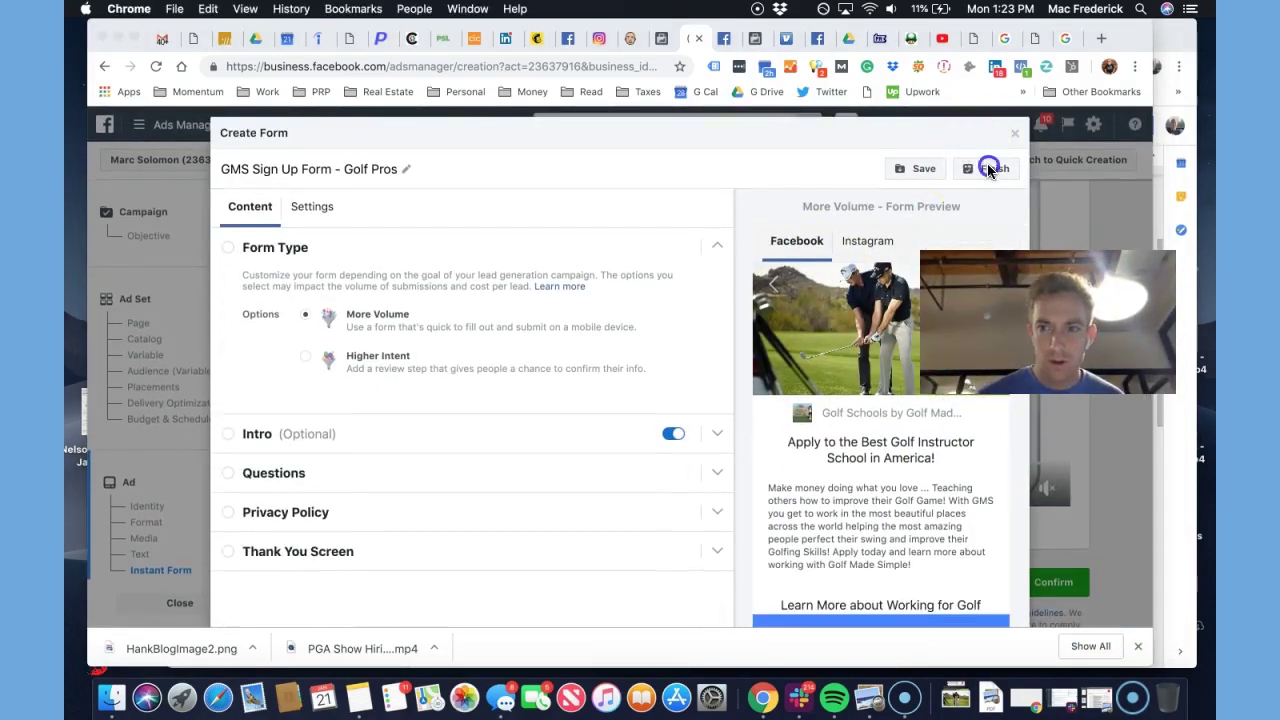
click(990, 168)
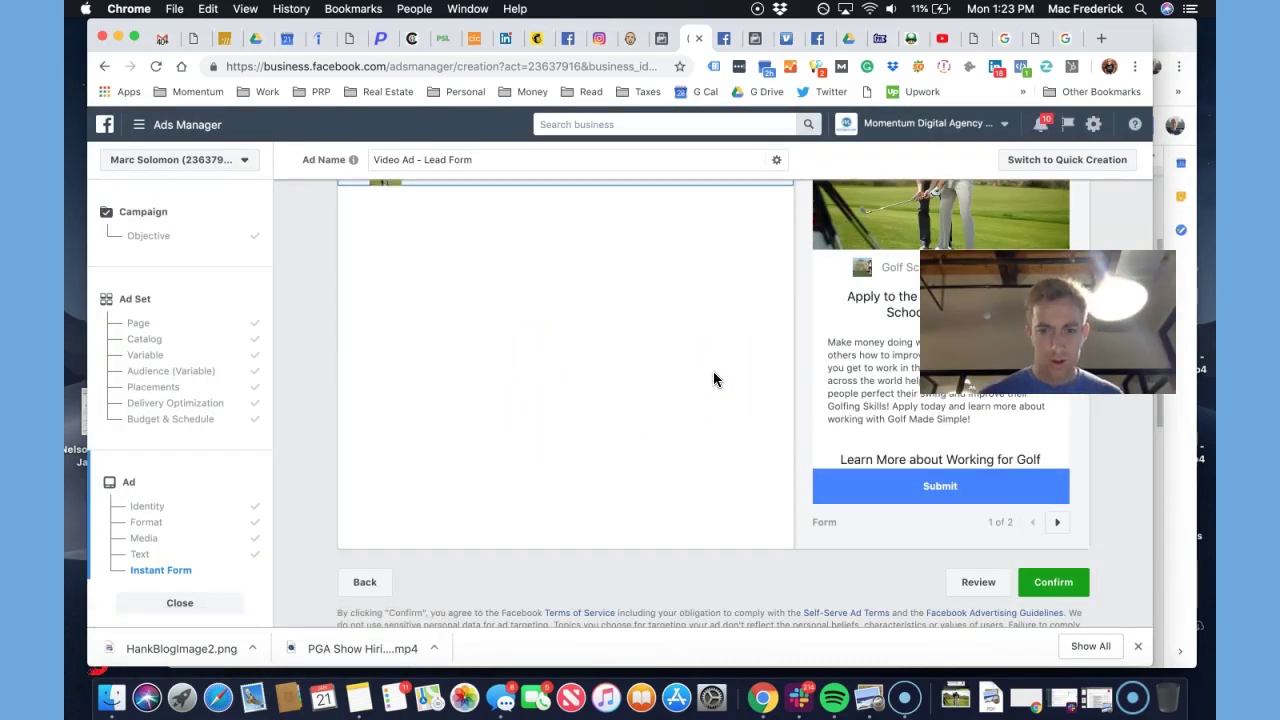
Review the ad's text, preview and conversion tracking settings, along with the selected instant form and its preview
scroll(838, 376, up, 15)
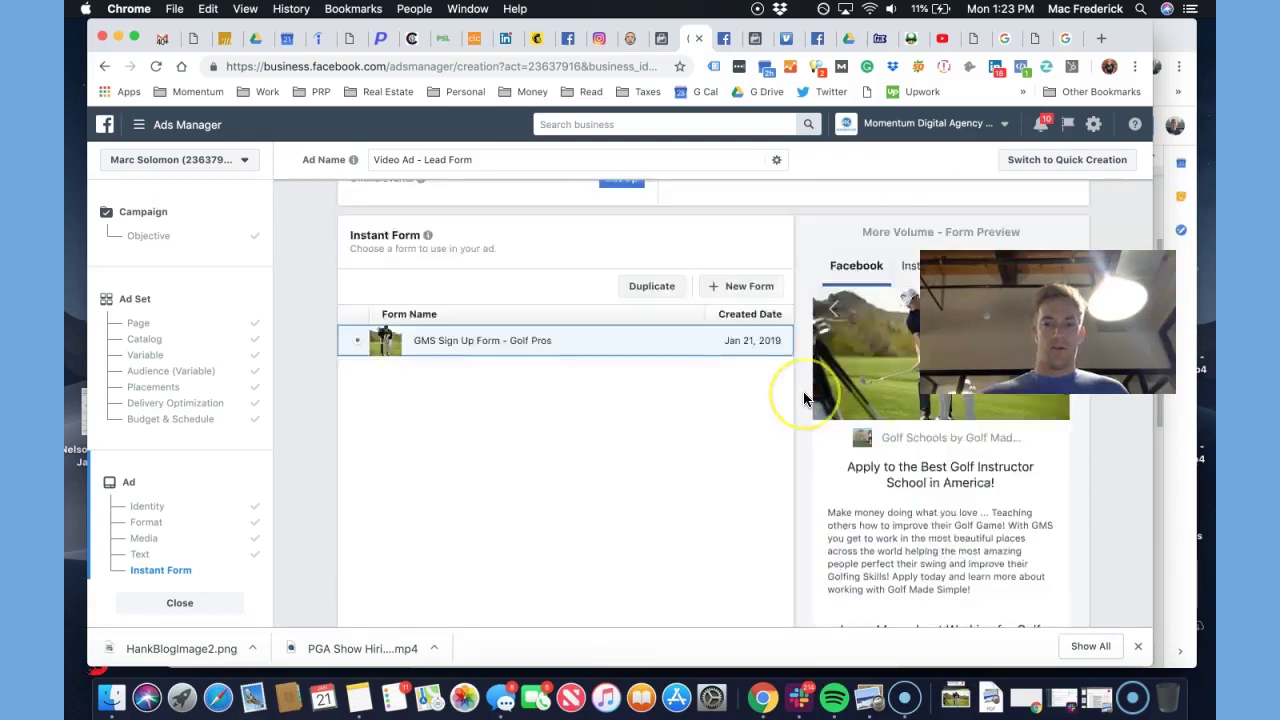
scroll(803, 397, up, 3)
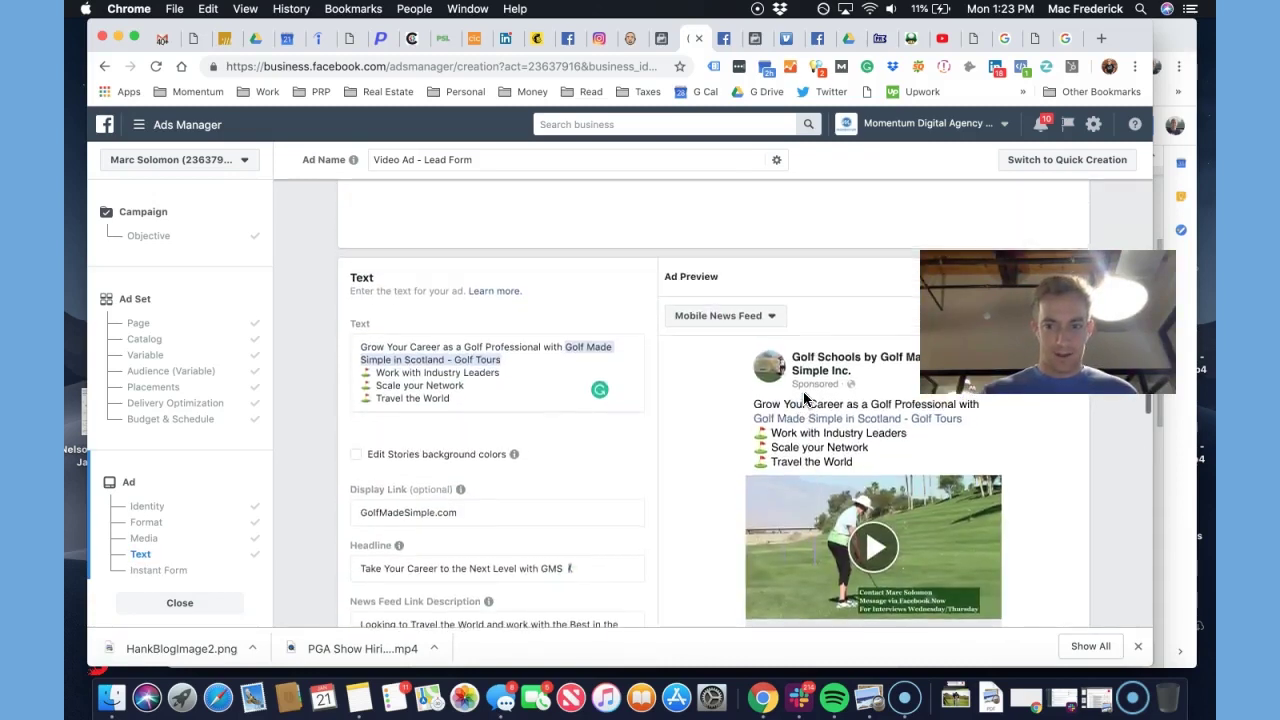
scroll(599, 431, up, 10)
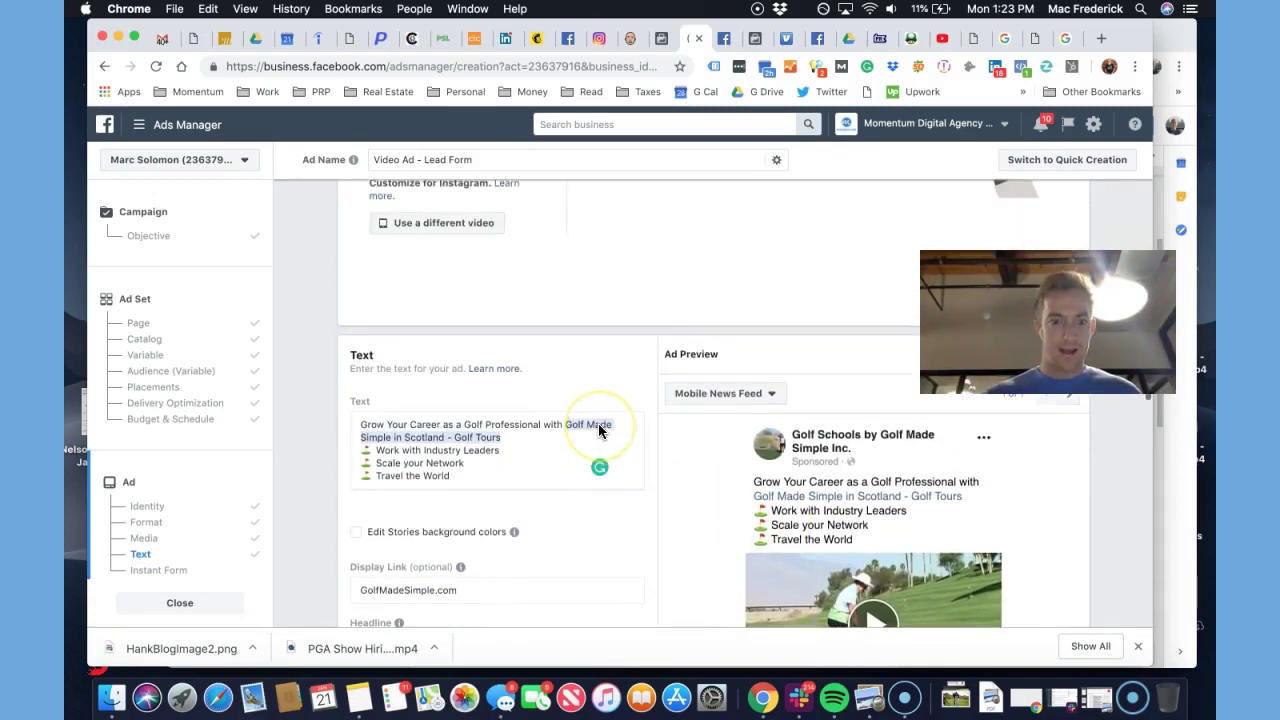
scroll(599, 431, up, 4)
scroll(599, 431, down, 15)
scroll(598, 431, down, 10)
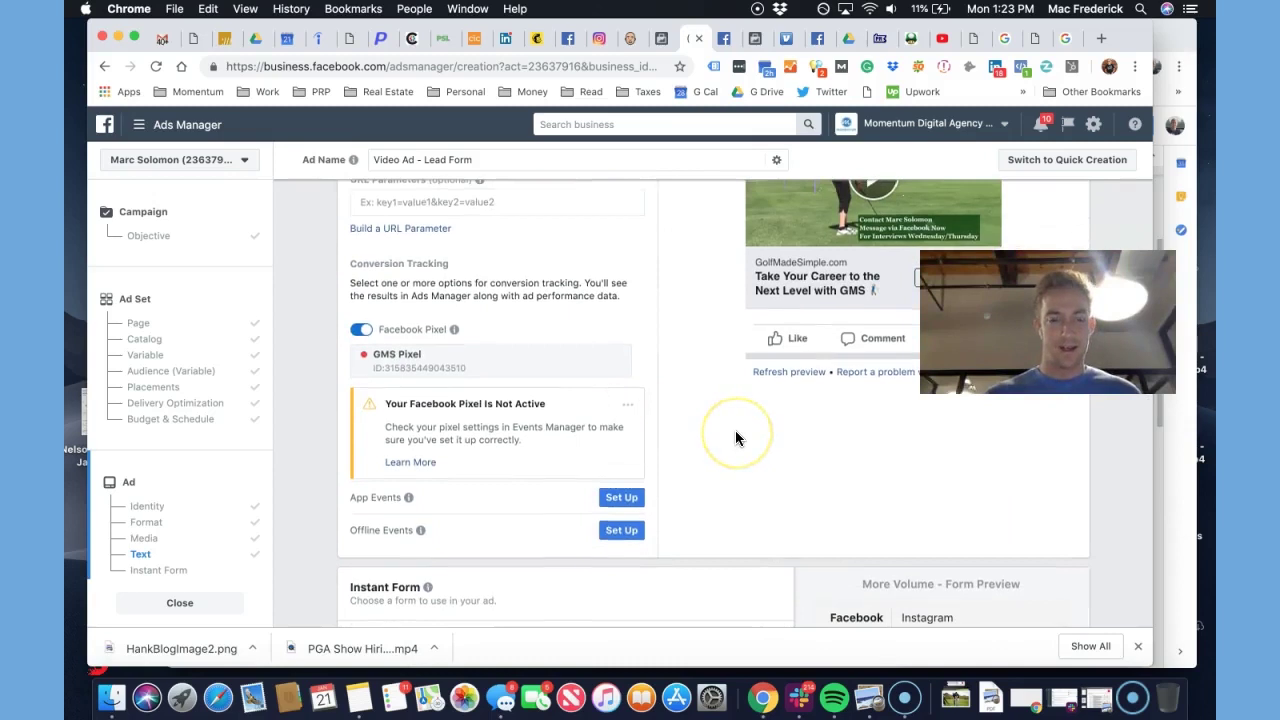
scroll(735, 432, down, 5)
drag(1000, 320, 1000, 502)
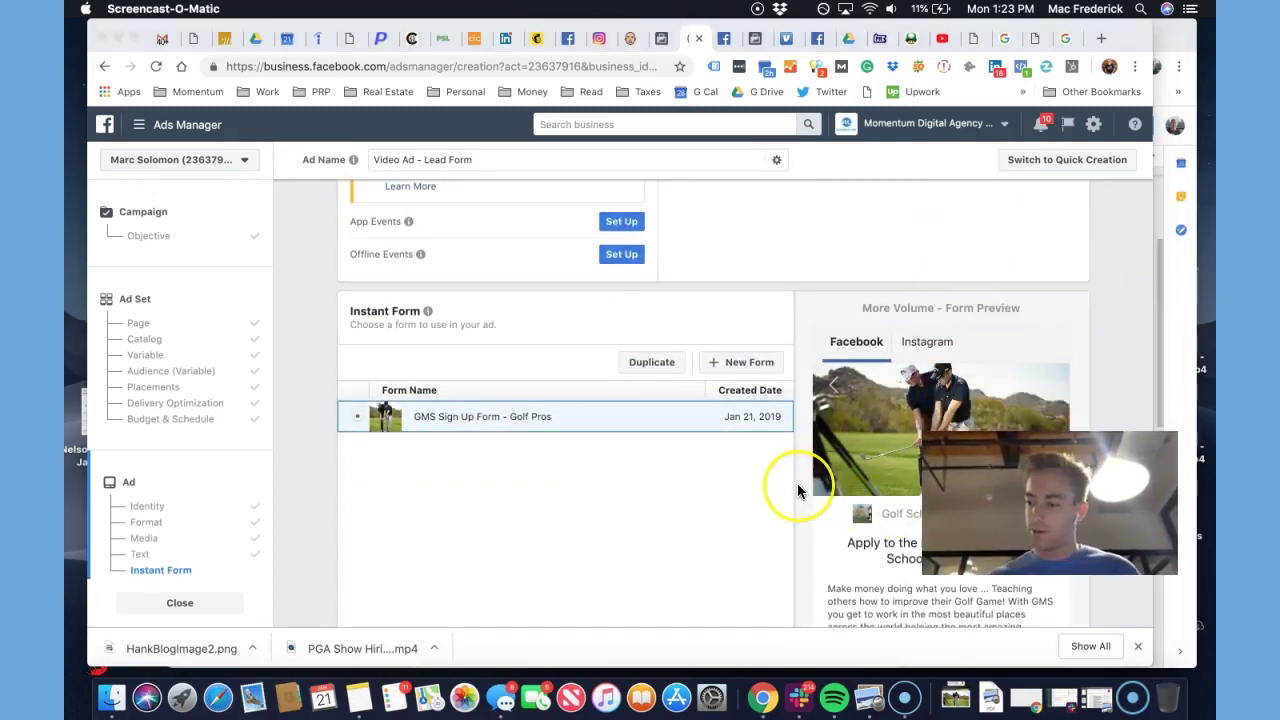
scroll(797, 483, down, 3)
scroll(797, 483, down, 5)
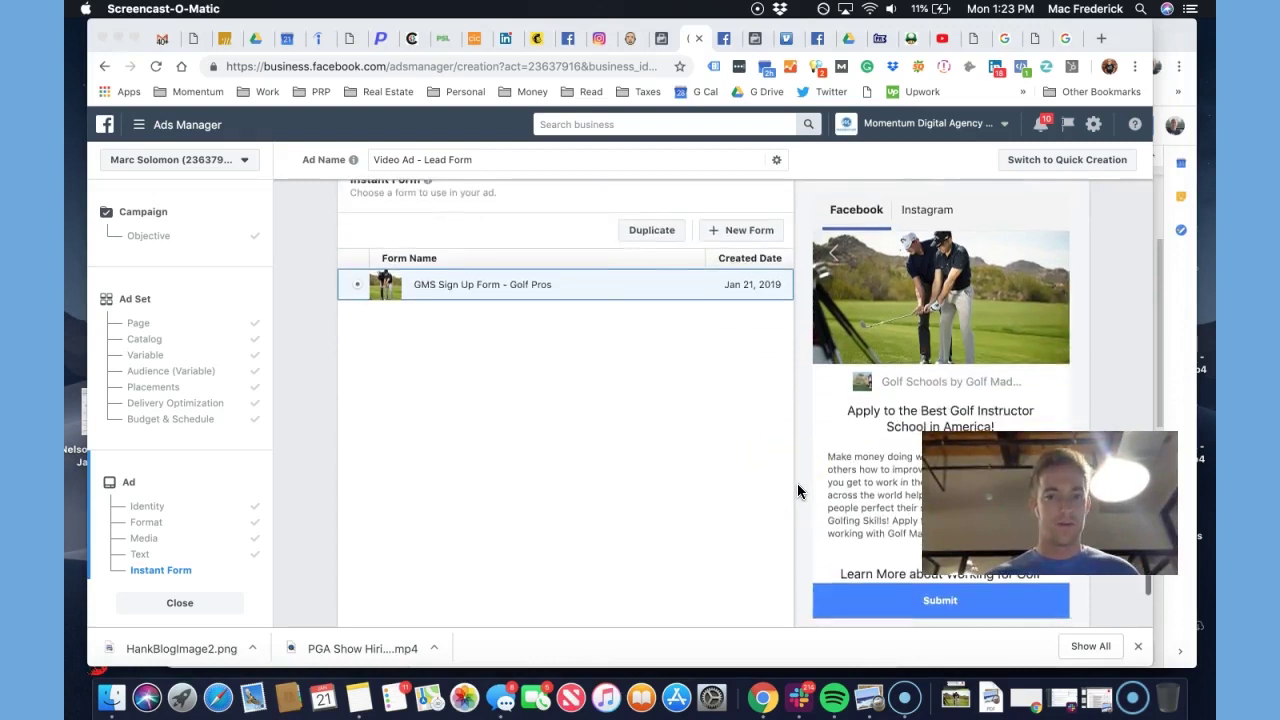